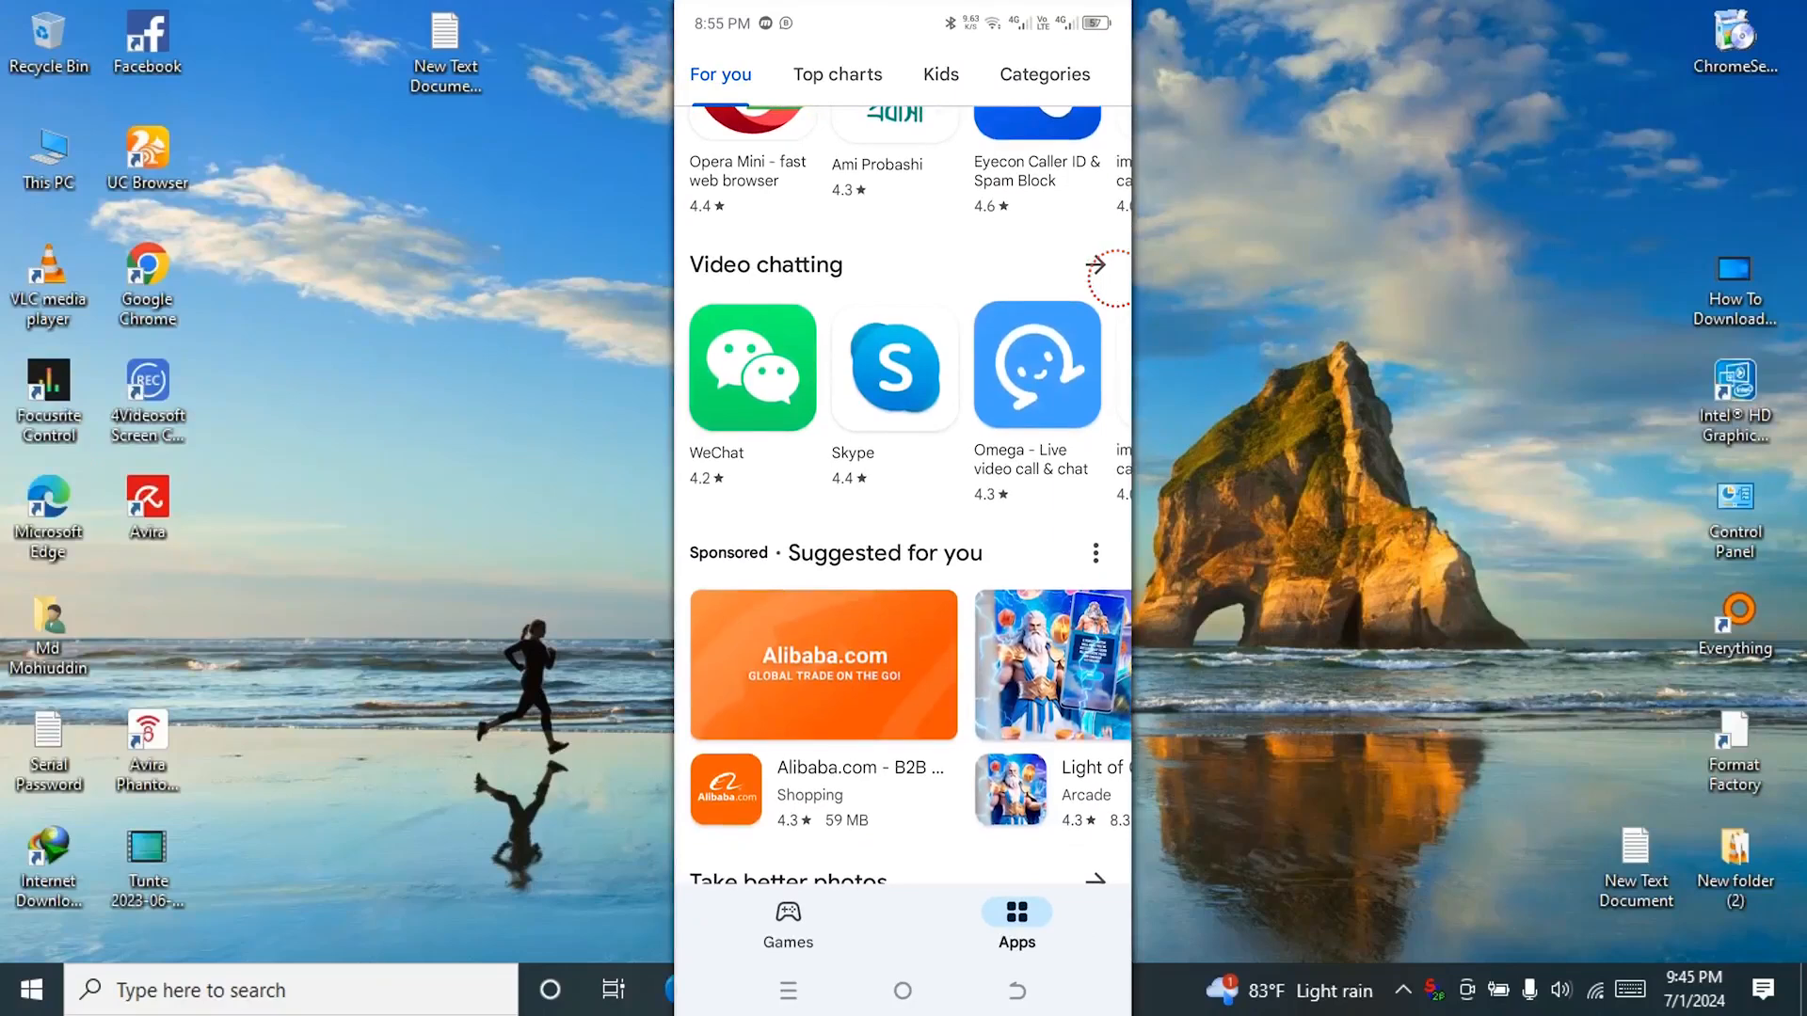
Scroll through the Play Store For you feed on the mirrored phone
{"action": "scroll", "coordinate": [1109, 279], "scroll_direction": "down", "scroll_amount": 5}
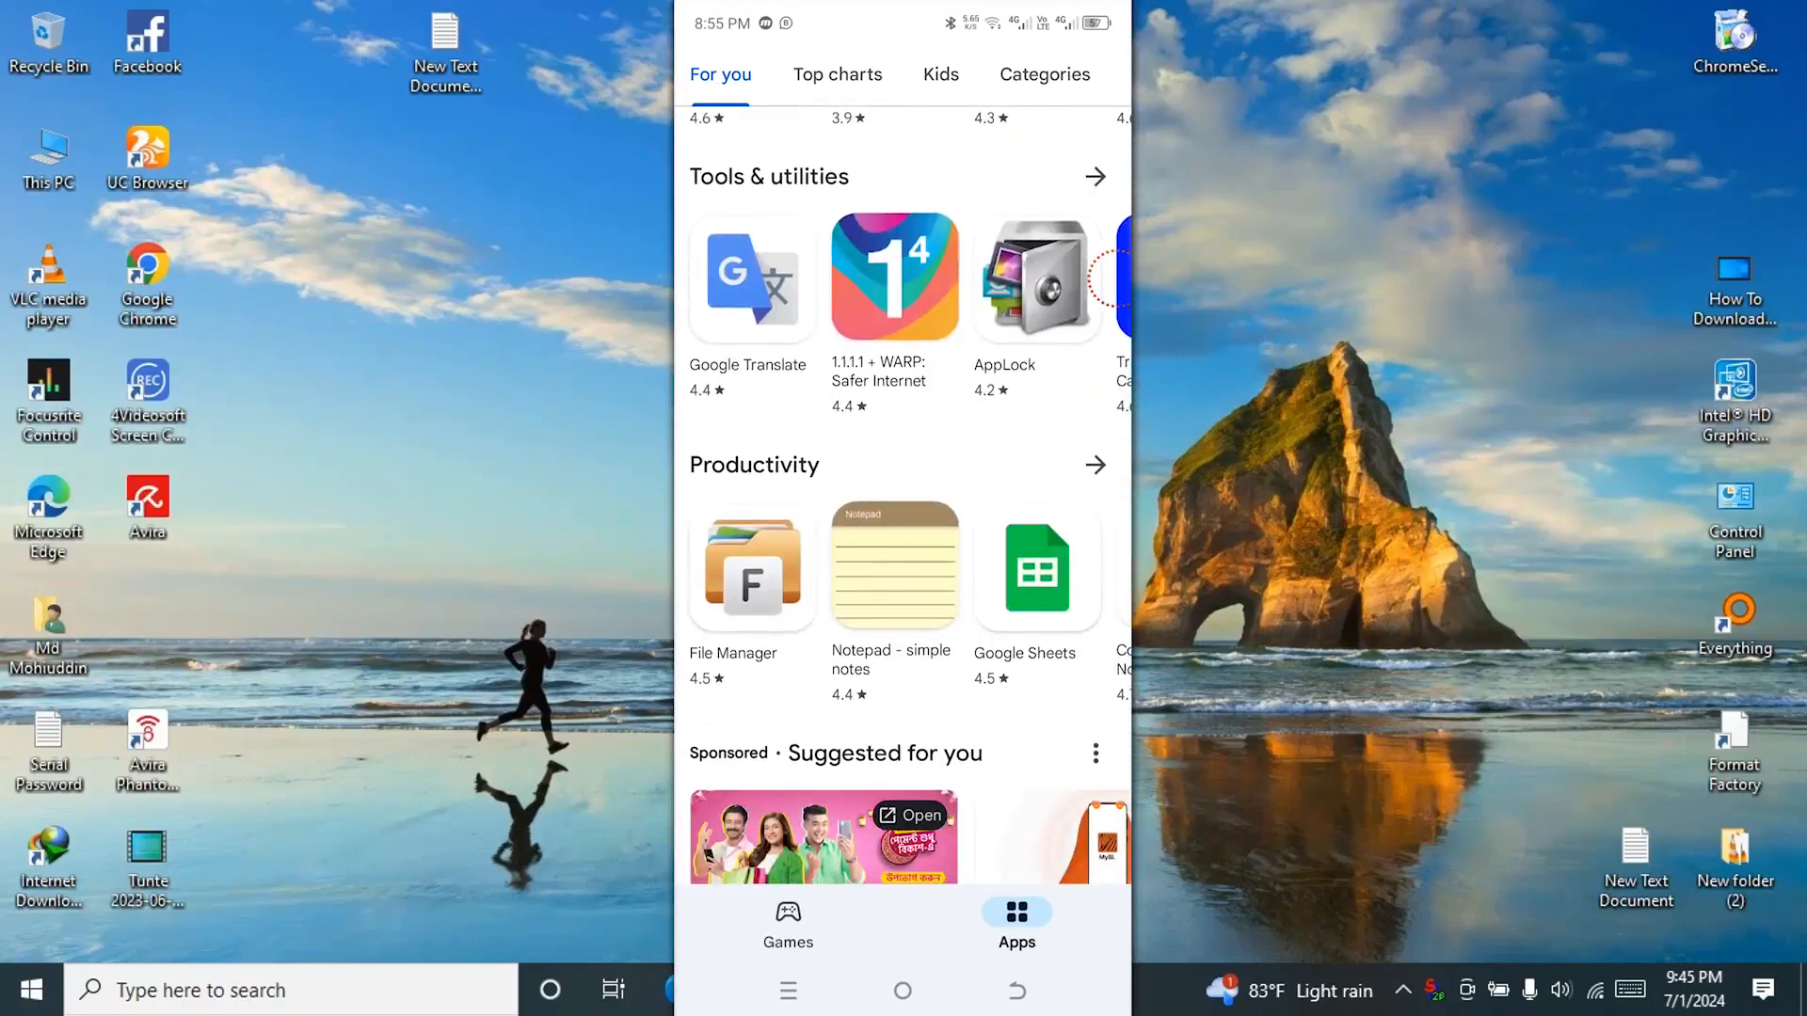
{"action": "scroll", "coordinate": [1109, 278], "scroll_direction": "down", "scroll_amount": 5}
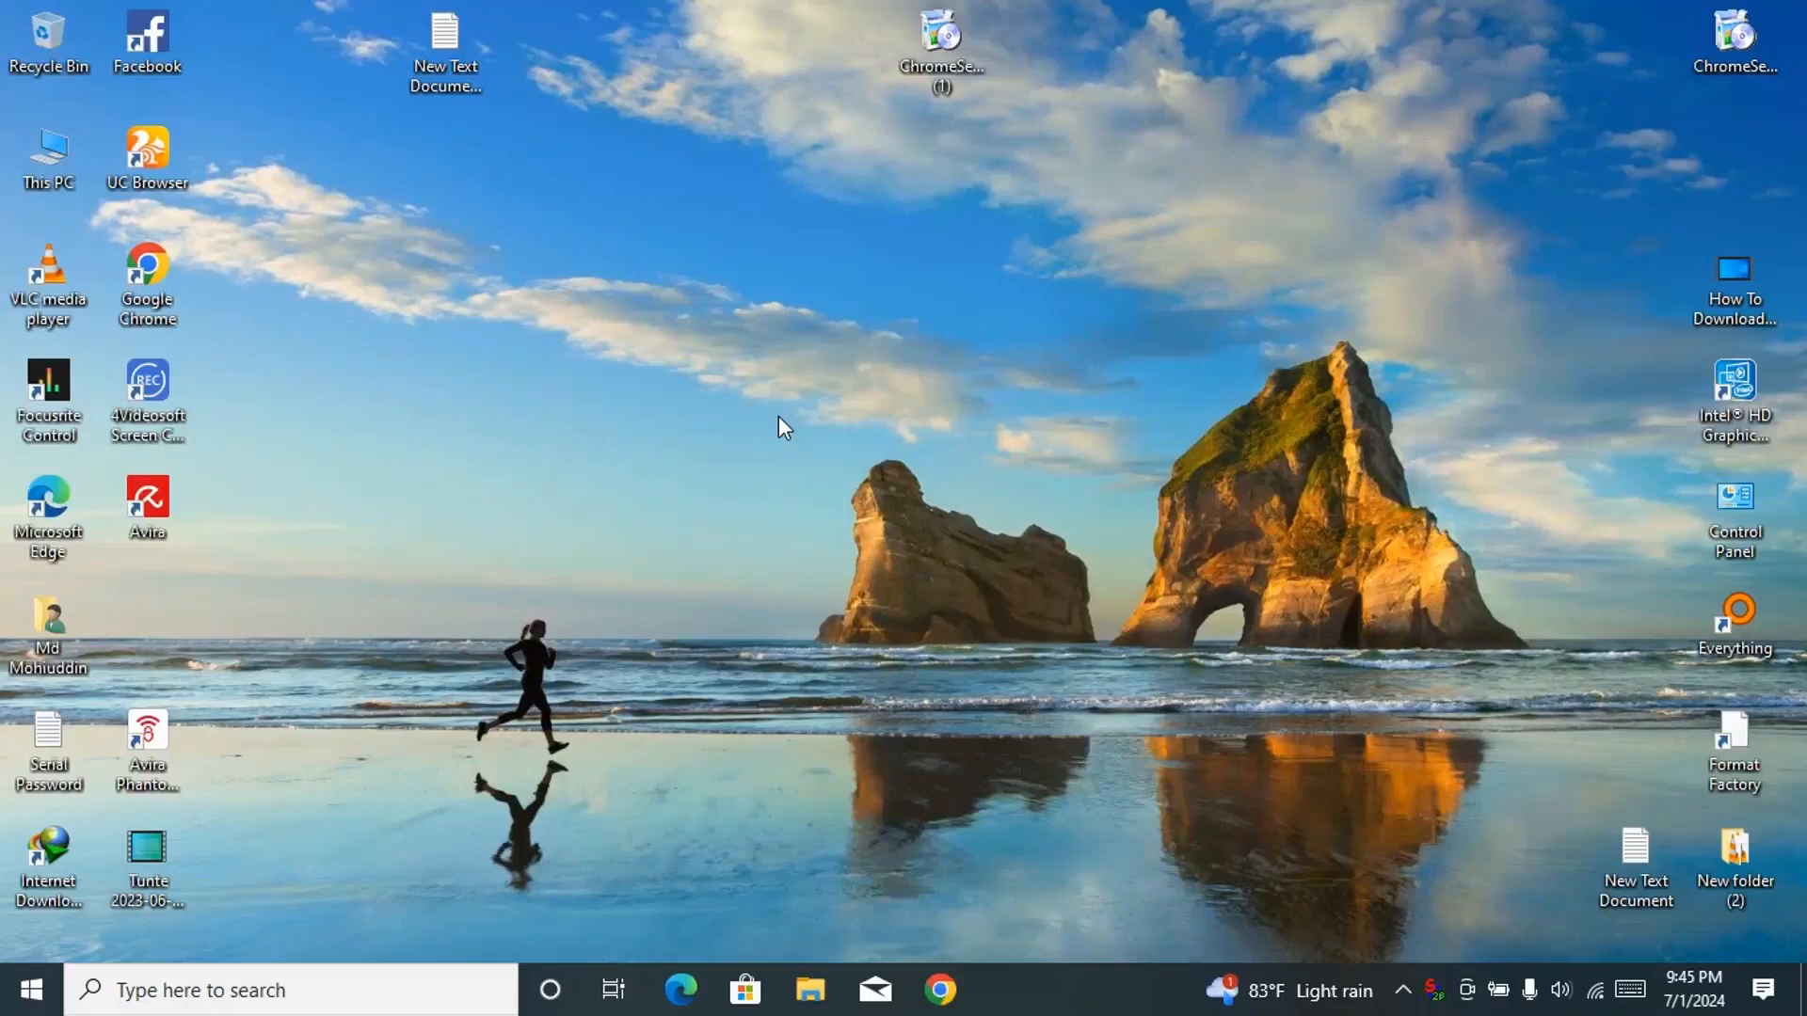
In Chrome, search for 'play console' and open the Google Play Console signup result
{"action": "double_click", "coordinate": [166, 286]}
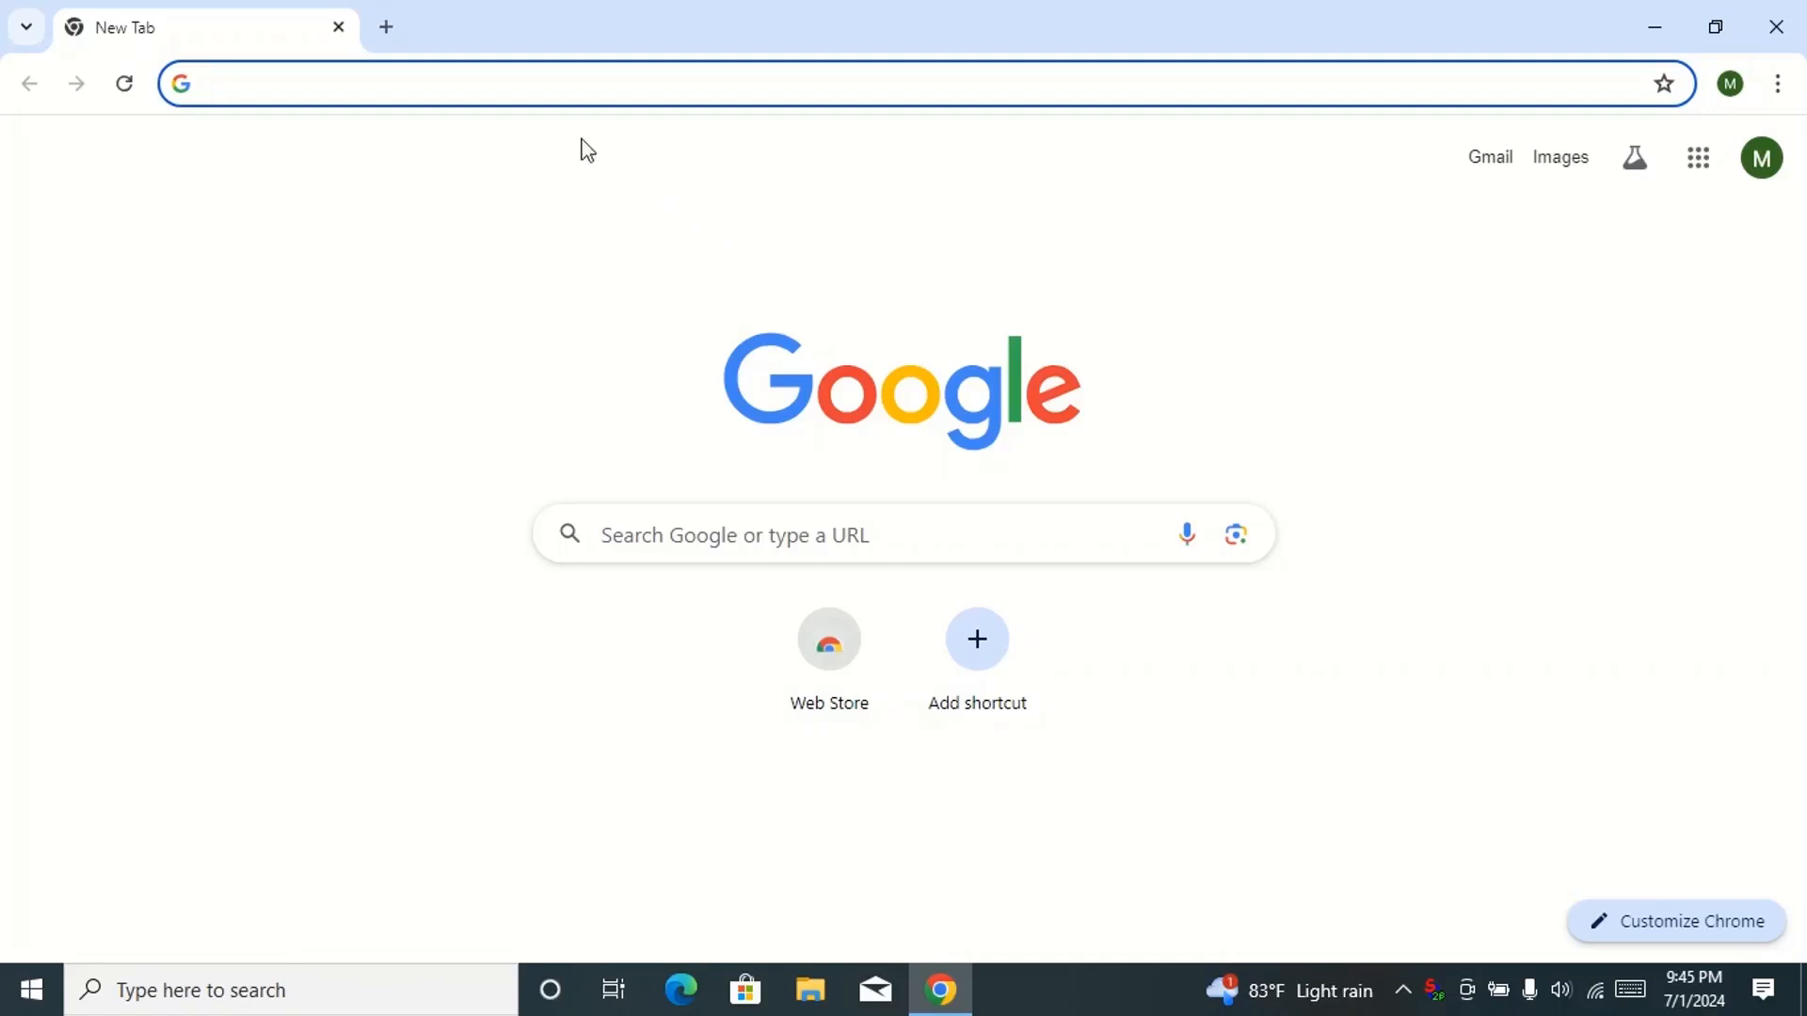
{"action": "left_click", "coordinate": [547, 80]}
{"action": "type", "text": "play"}
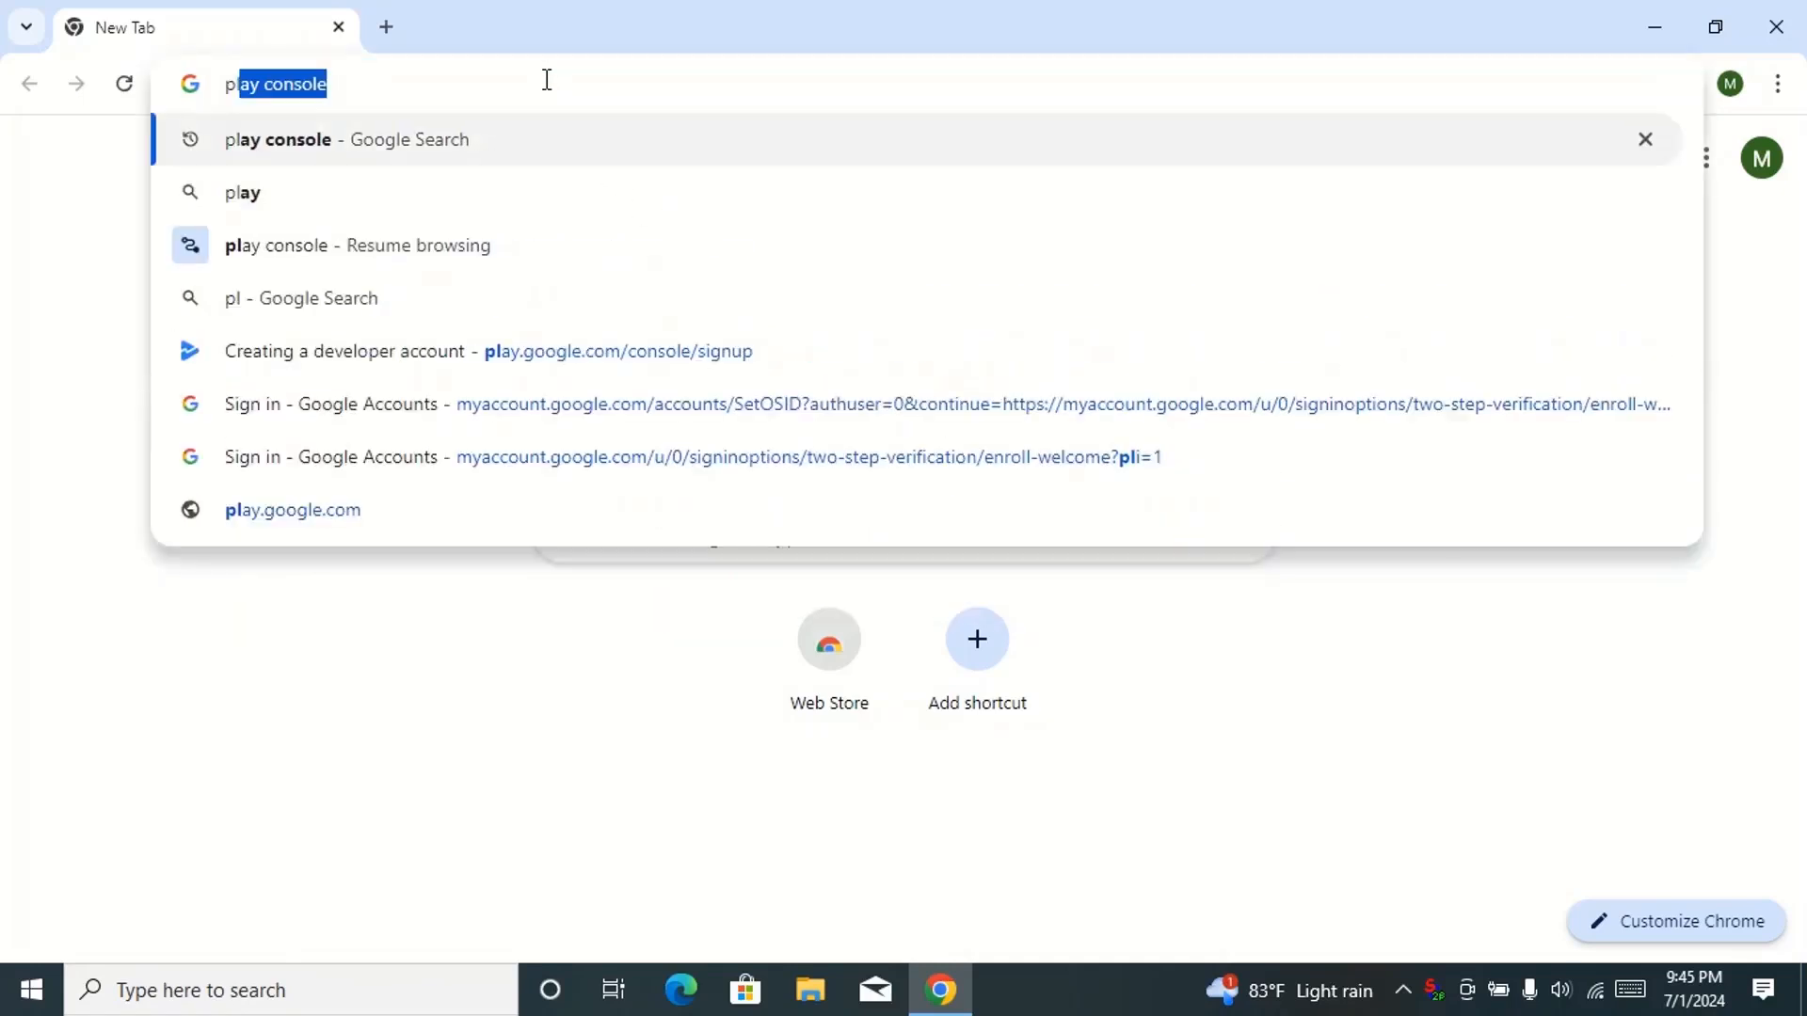
{"action": "type", "text": " console"}
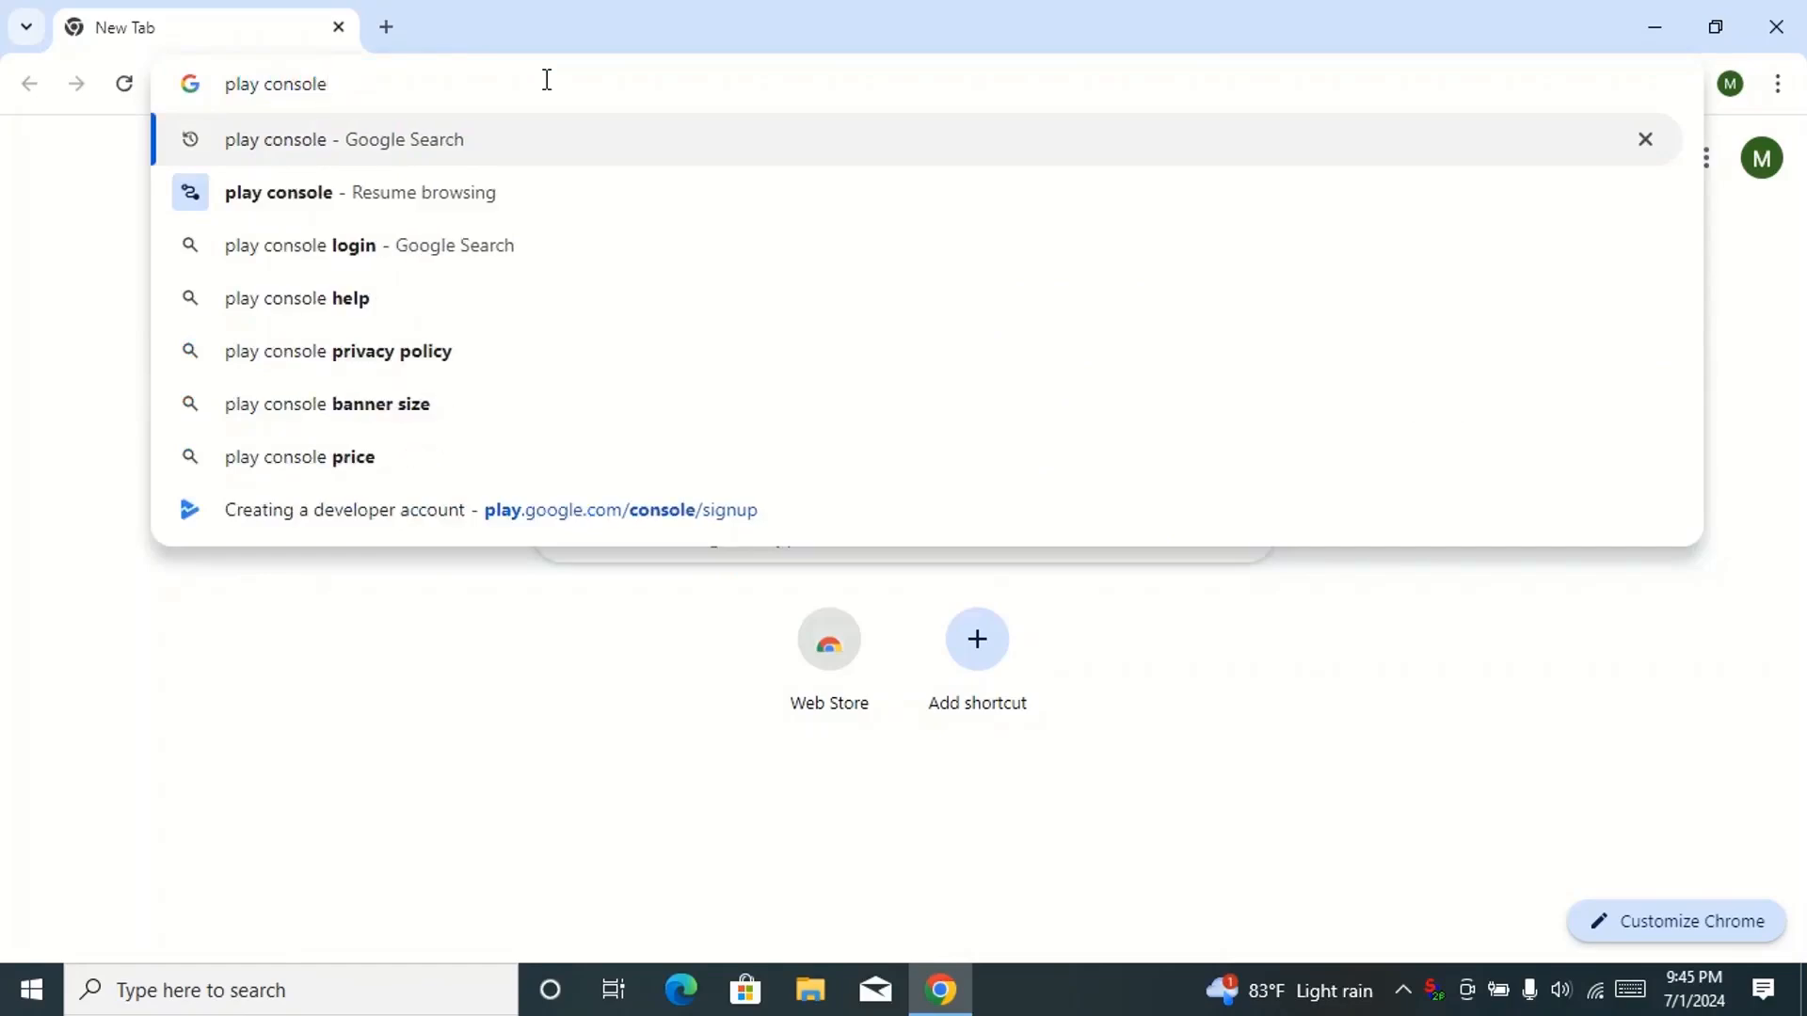
{"action": "key", "text": "Return"}
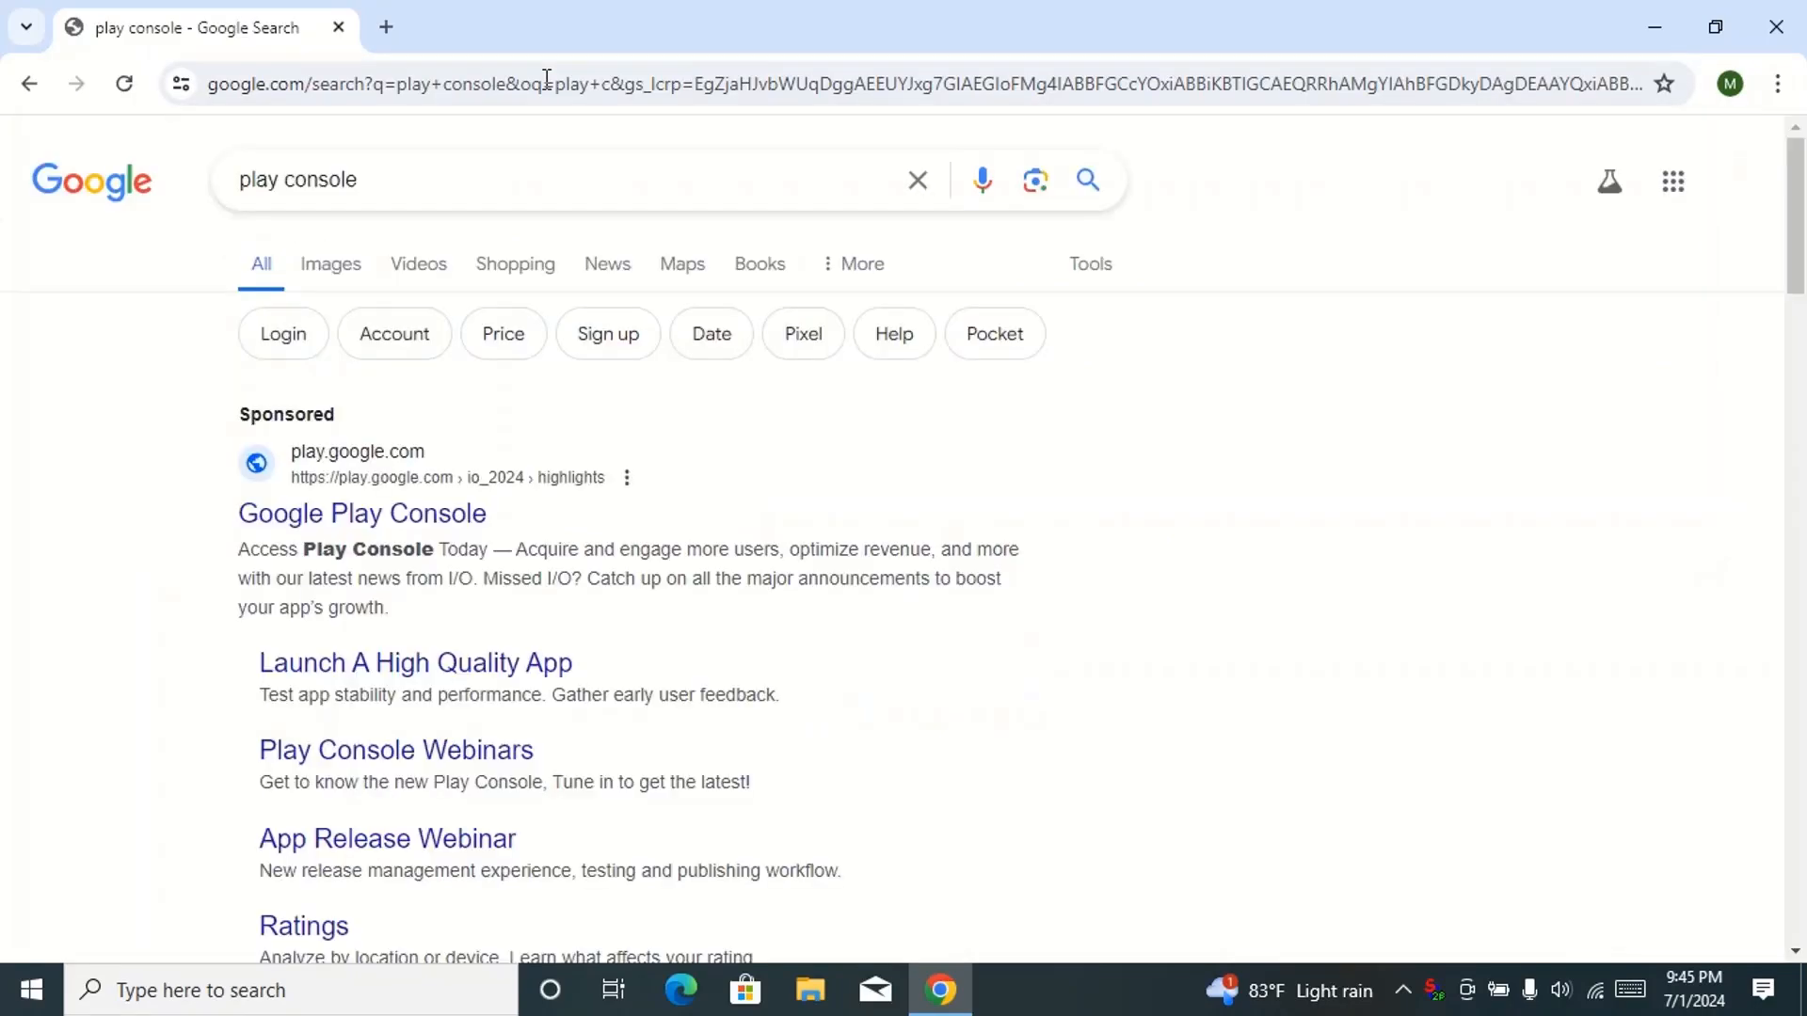
{"action": "scroll", "coordinate": [633, 330], "scroll_direction": "down", "scroll_amount": 4}
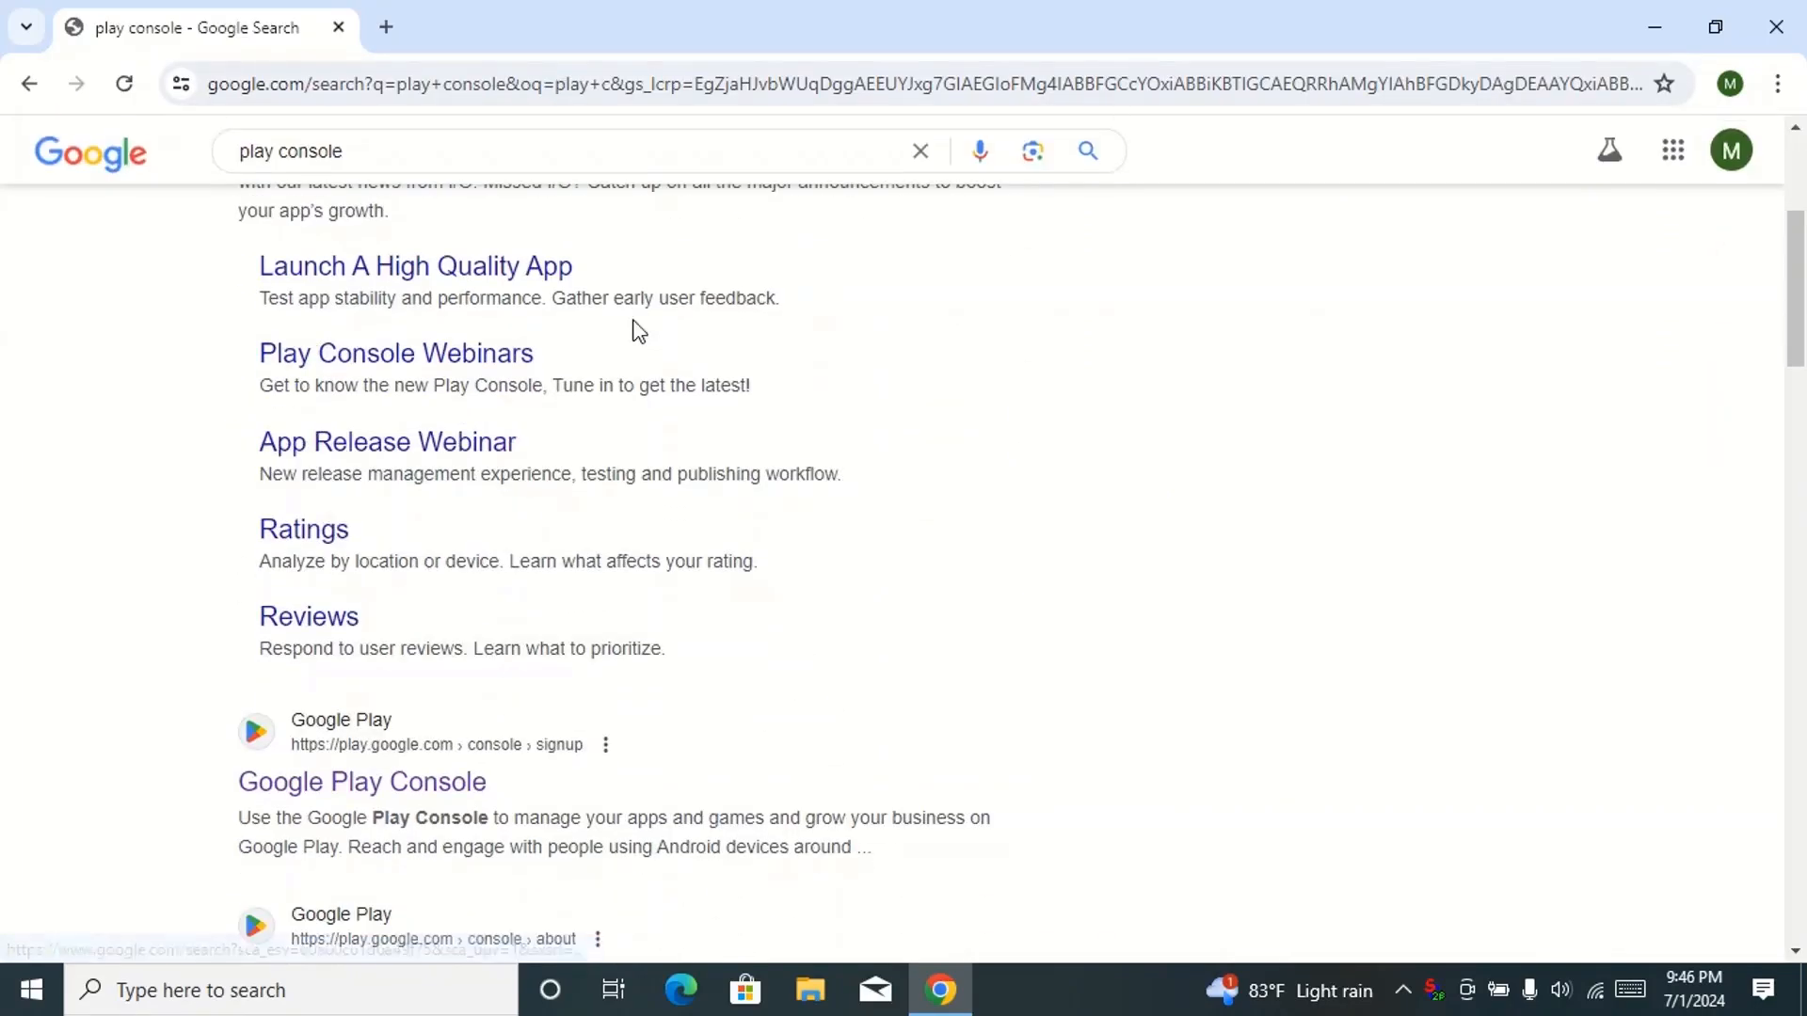
{"action": "scroll", "coordinate": [633, 325], "scroll_direction": "down", "scroll_amount": 4}
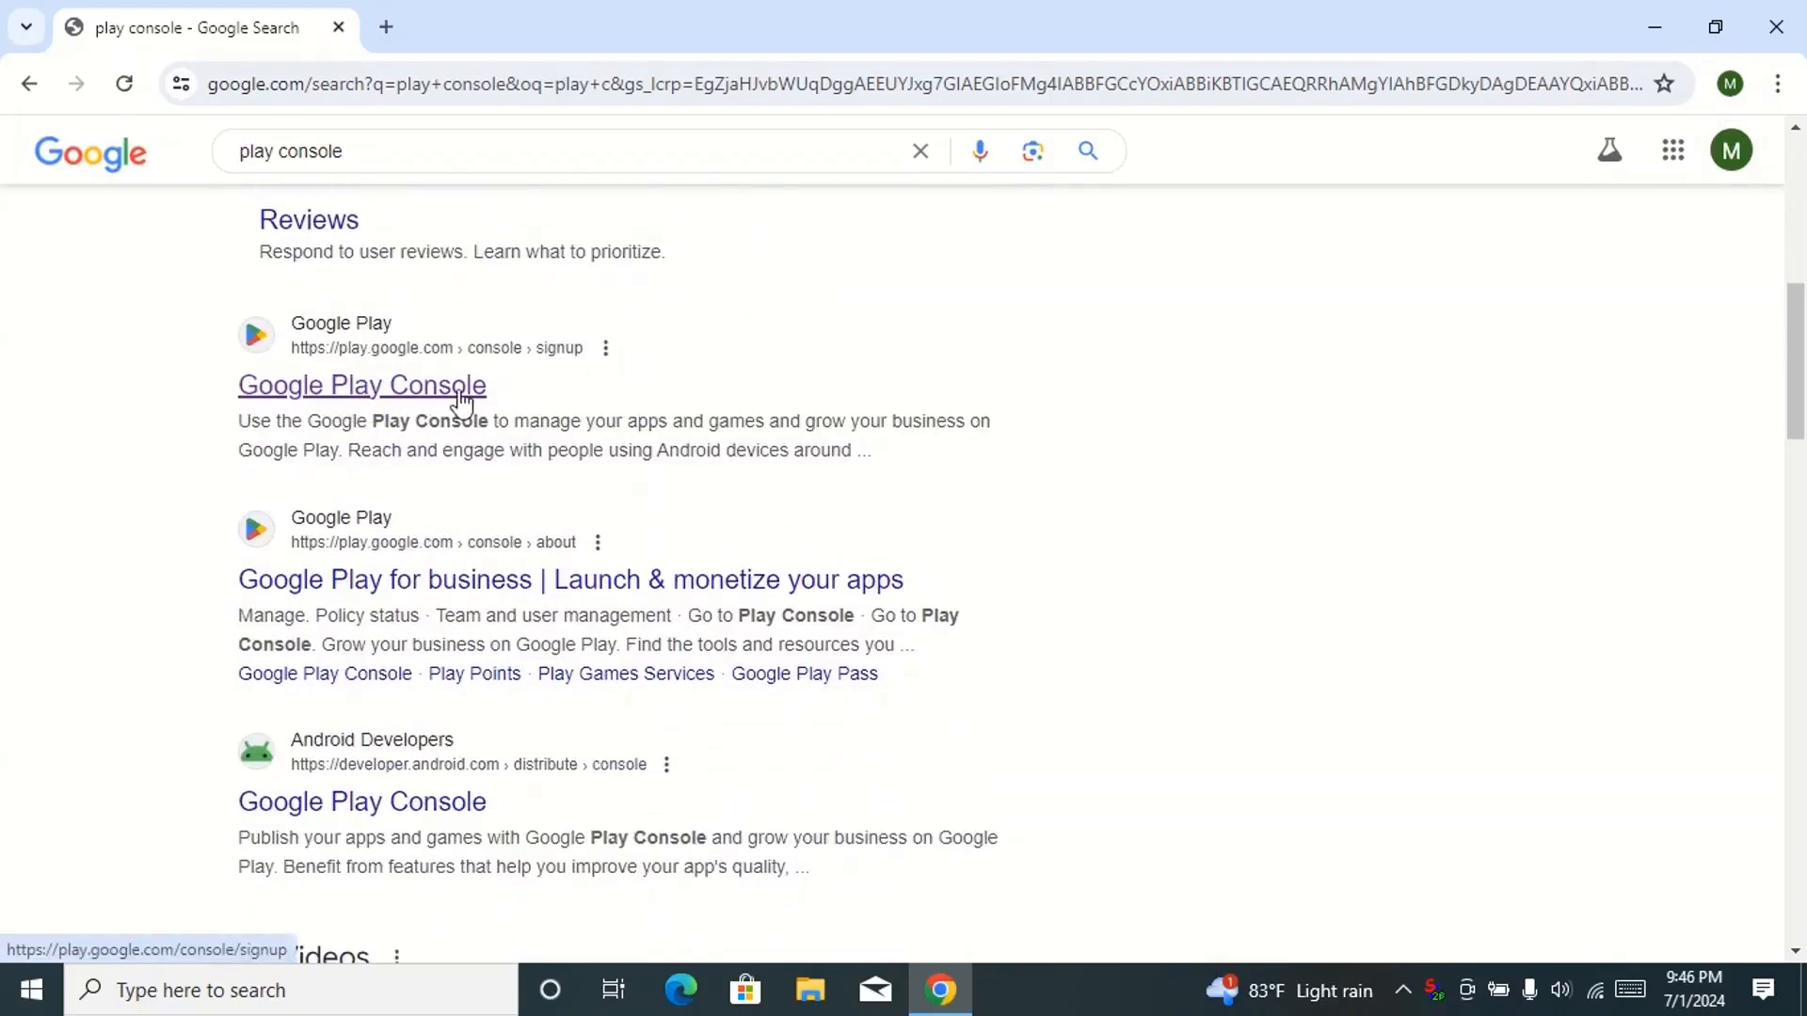
{"action": "left_click", "coordinate": [373, 388]}
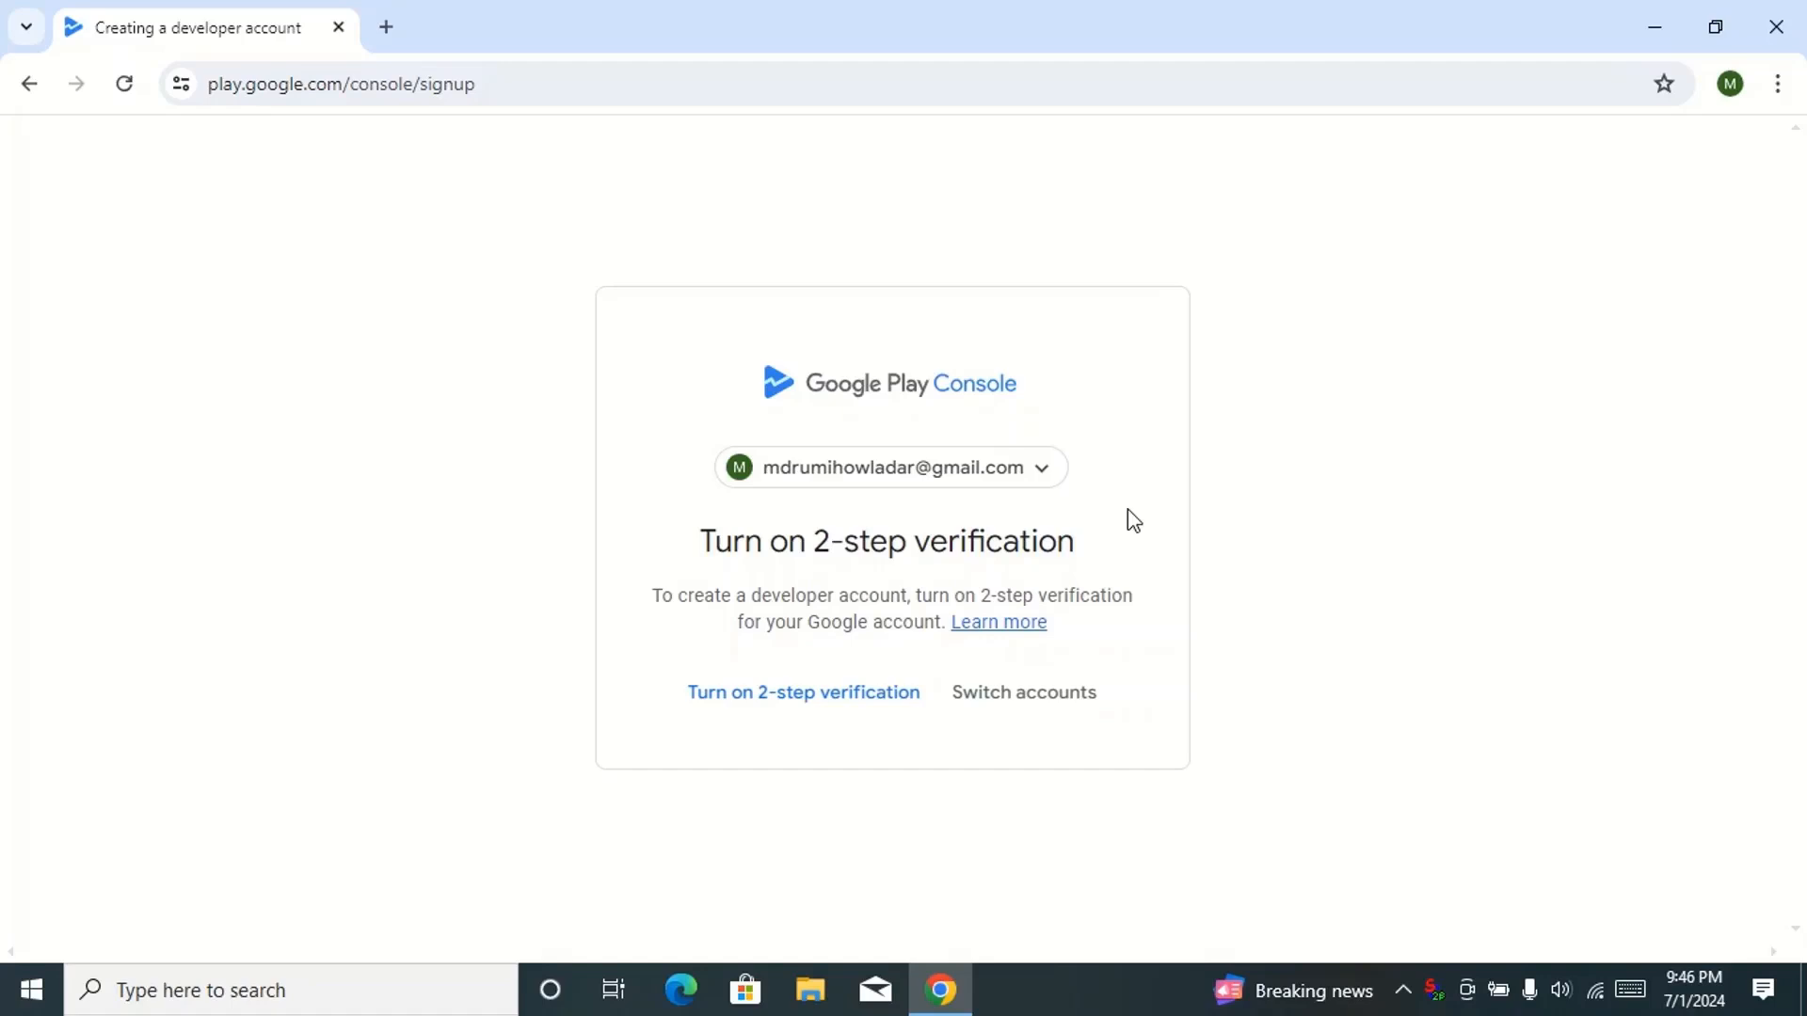
Start turning on 2-step verification from the Play Console signup page
{"action": "left_click", "coordinate": [828, 704]}
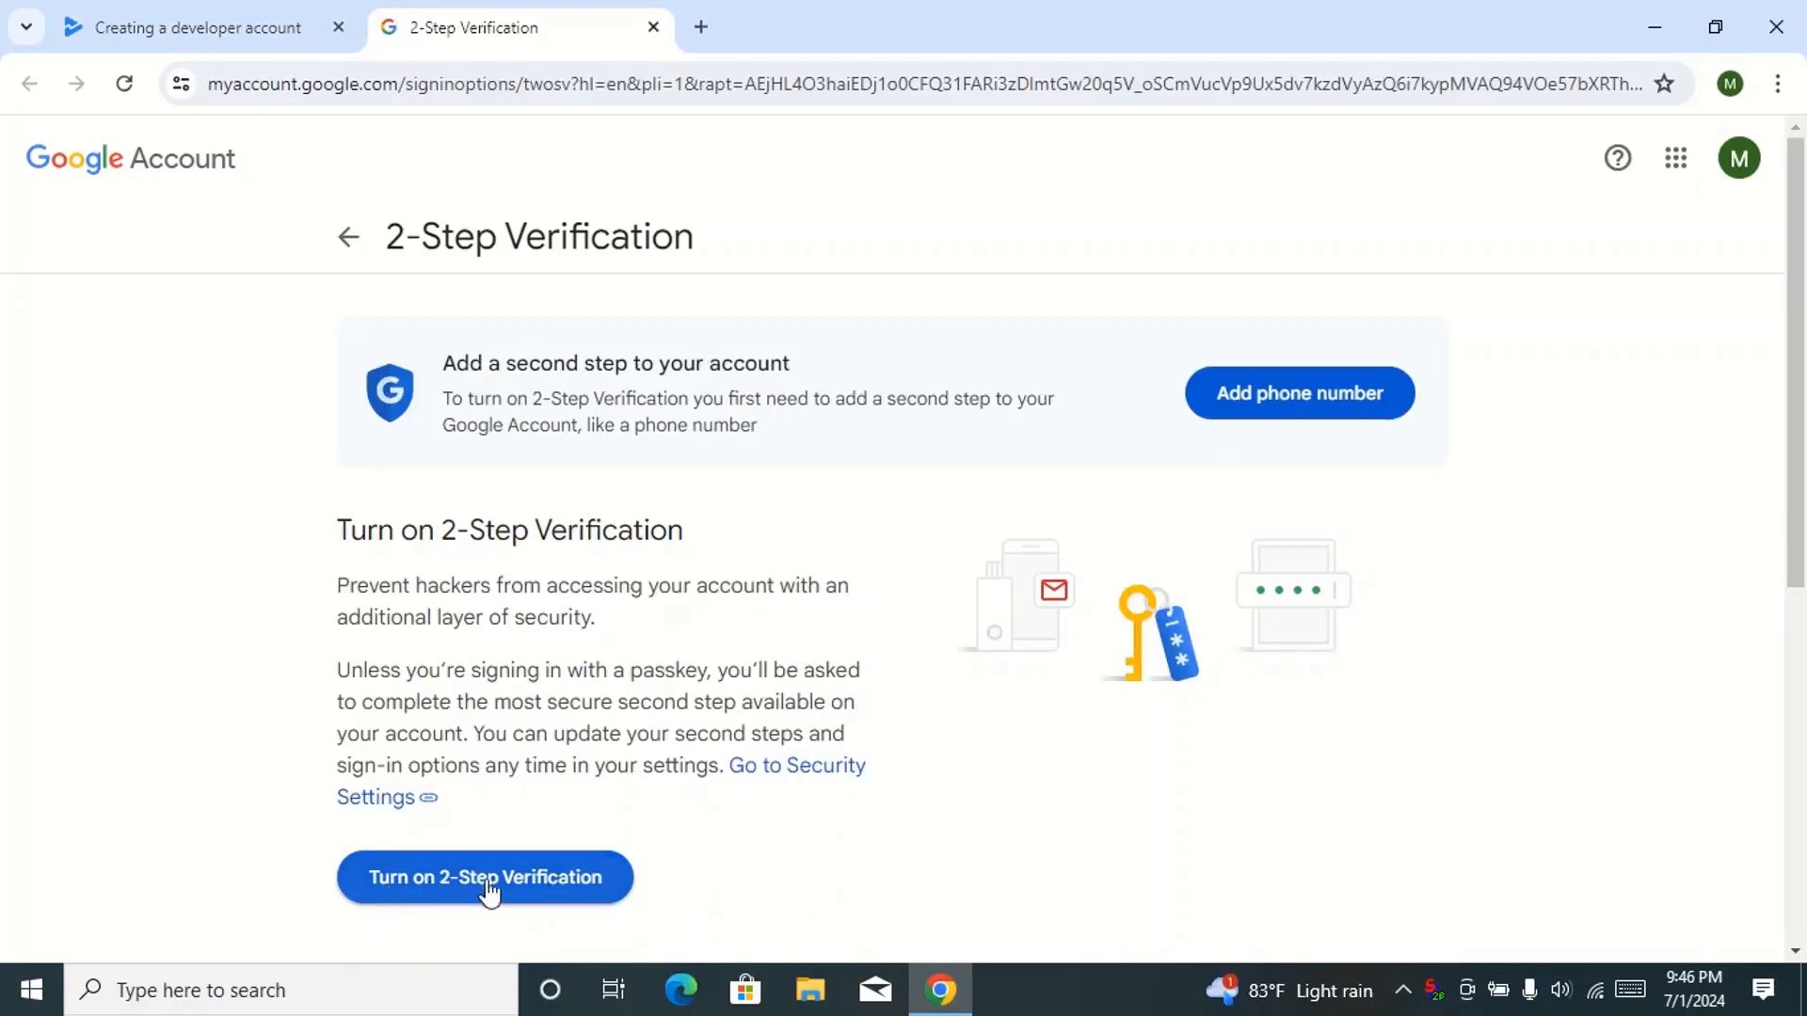
Begin 2-Step Verification setup and enter the phone number with country code Bangladesh (+880)
{"action": "left_click", "coordinate": [525, 878]}
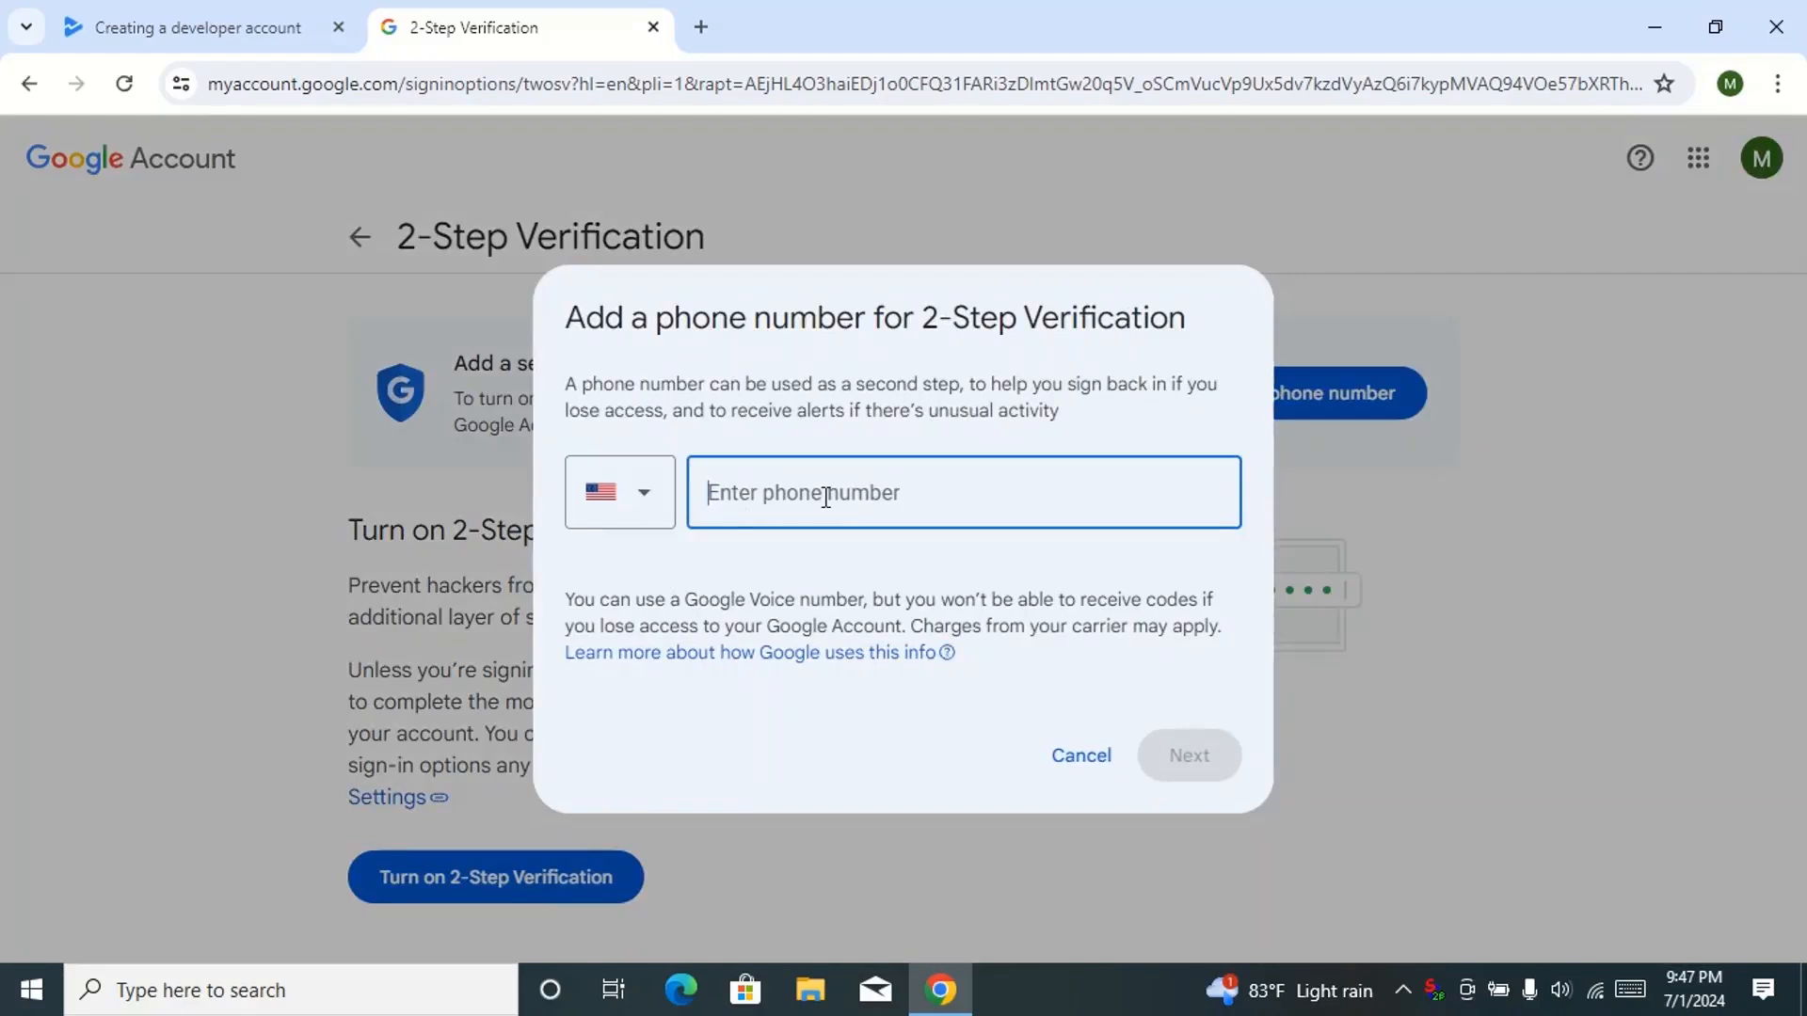
{"action": "left_click", "coordinate": [644, 507]}
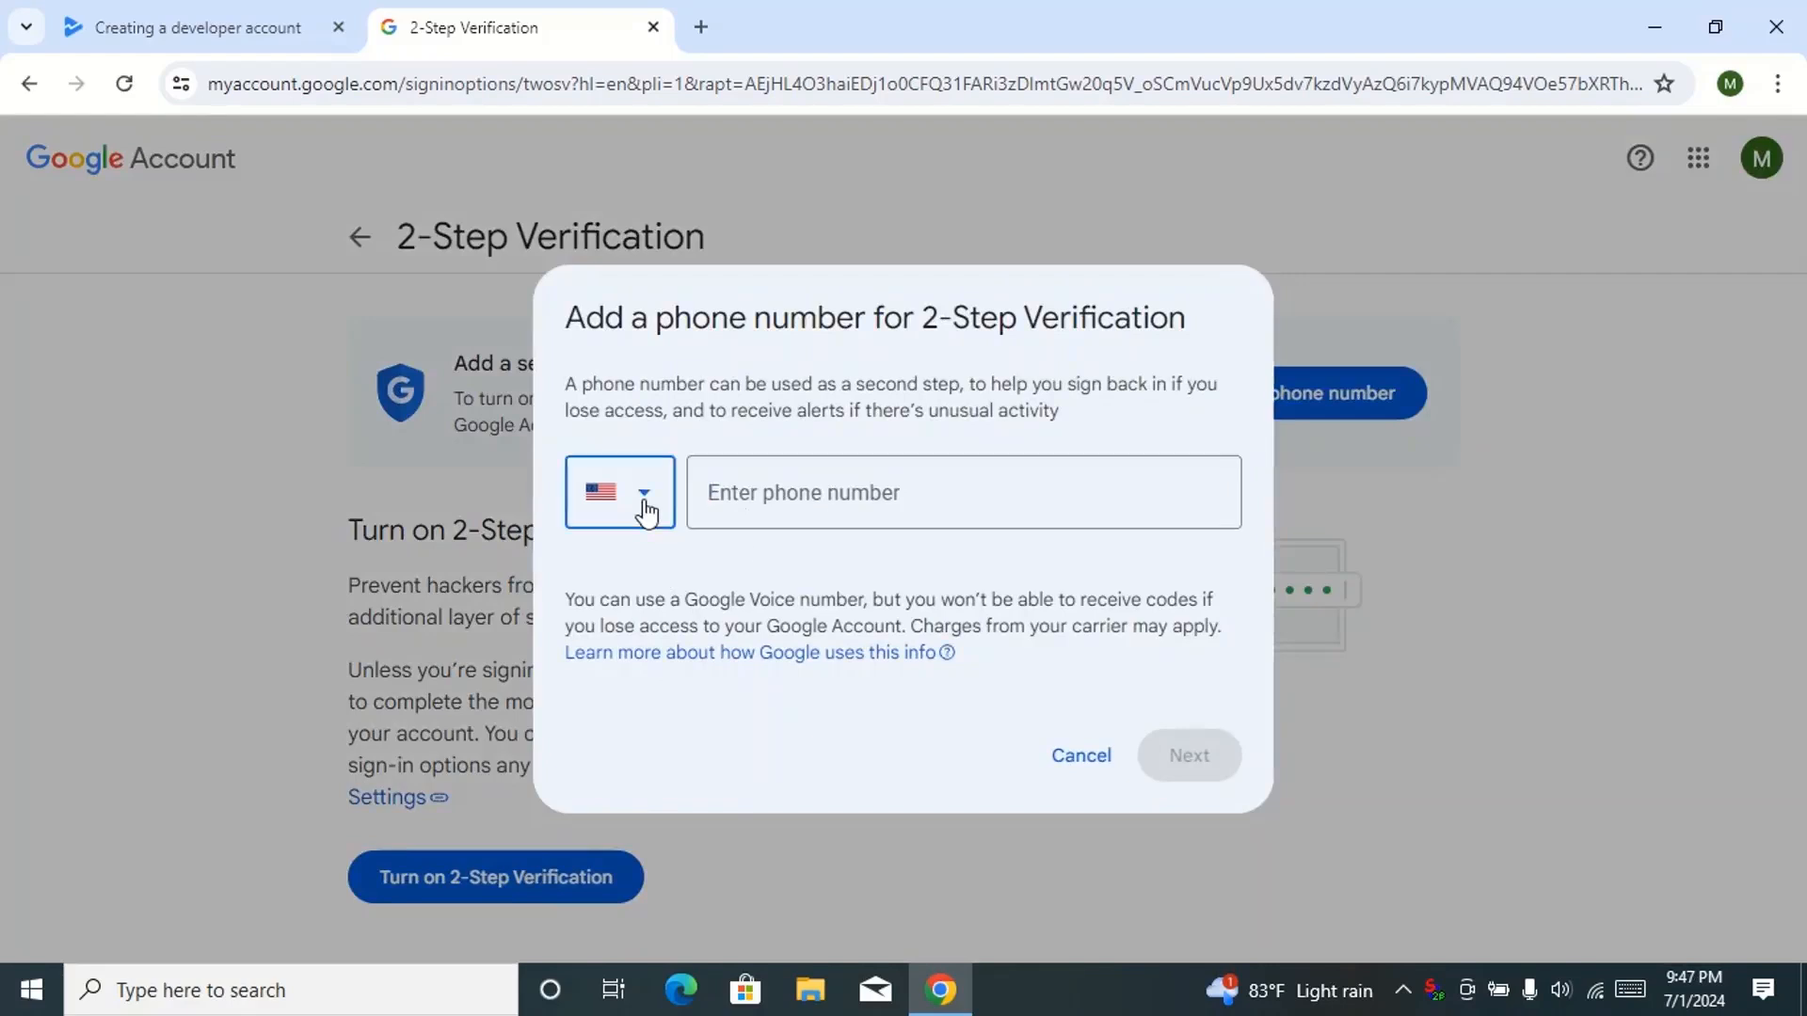
{"action": "scroll", "coordinate": [731, 738], "scroll_direction": "down", "scroll_amount": 5}
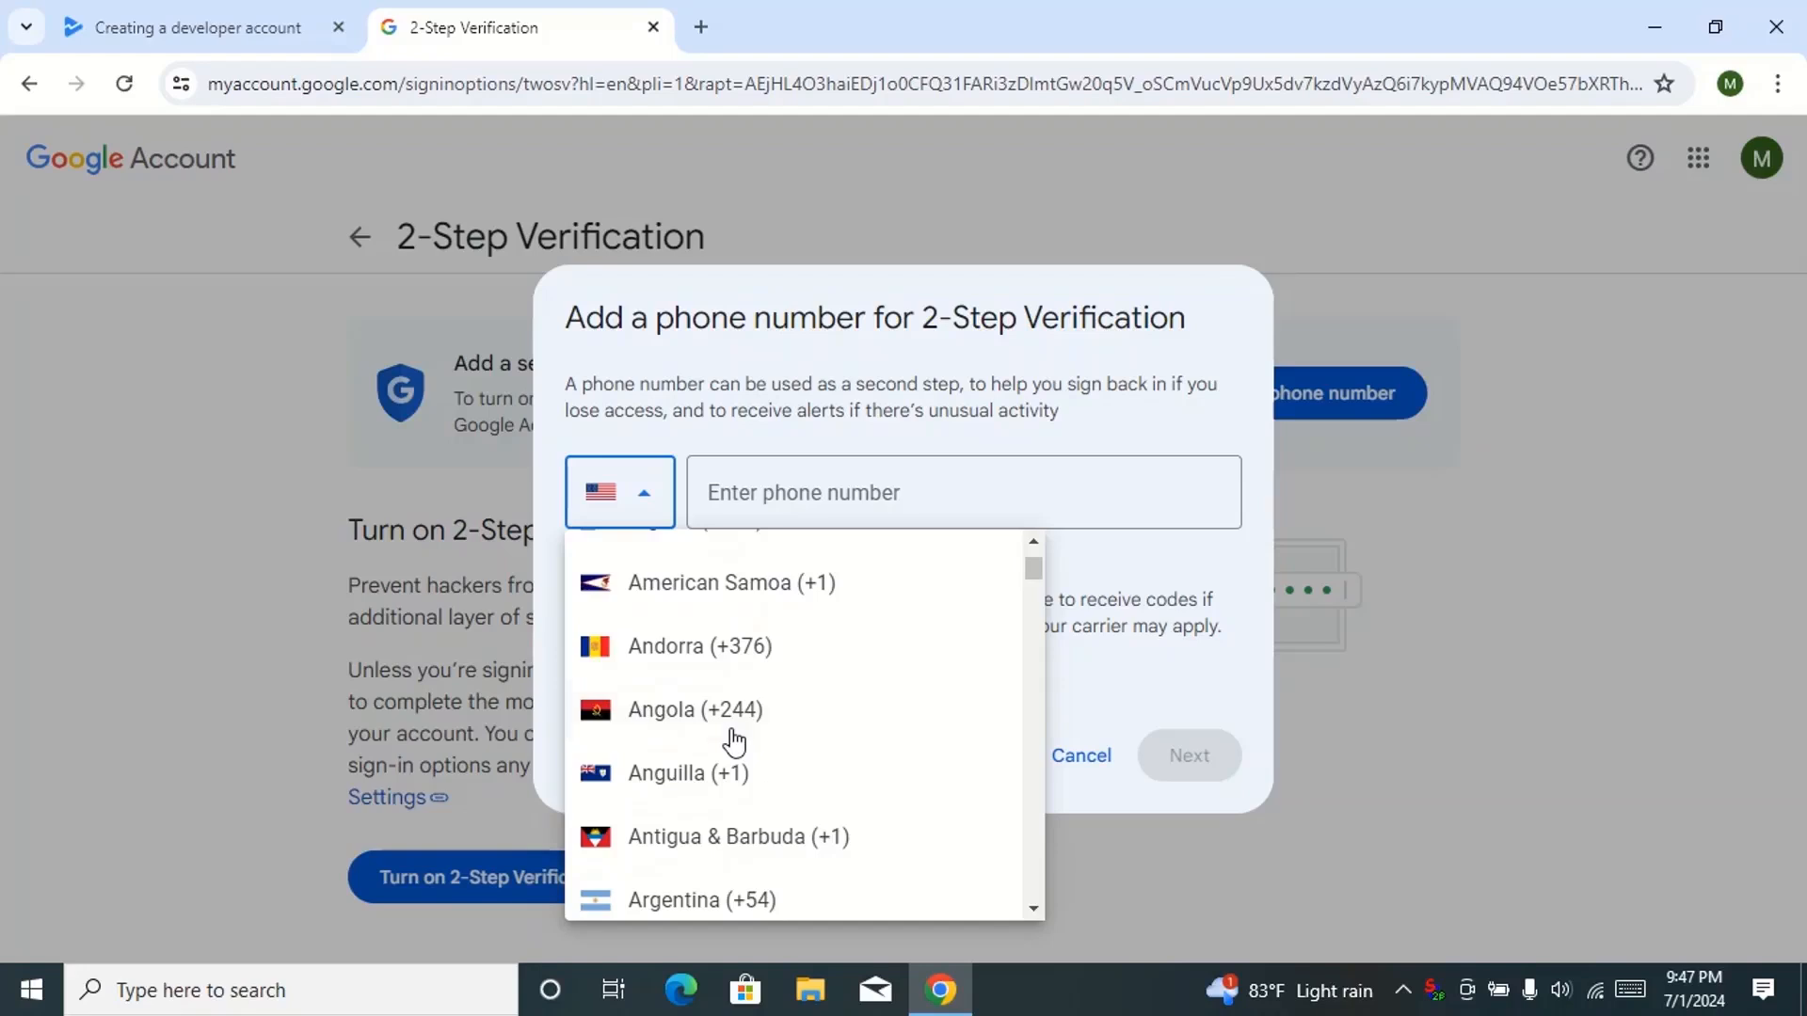
{"action": "scroll", "coordinate": [734, 743], "scroll_direction": "down", "scroll_amount": 4}
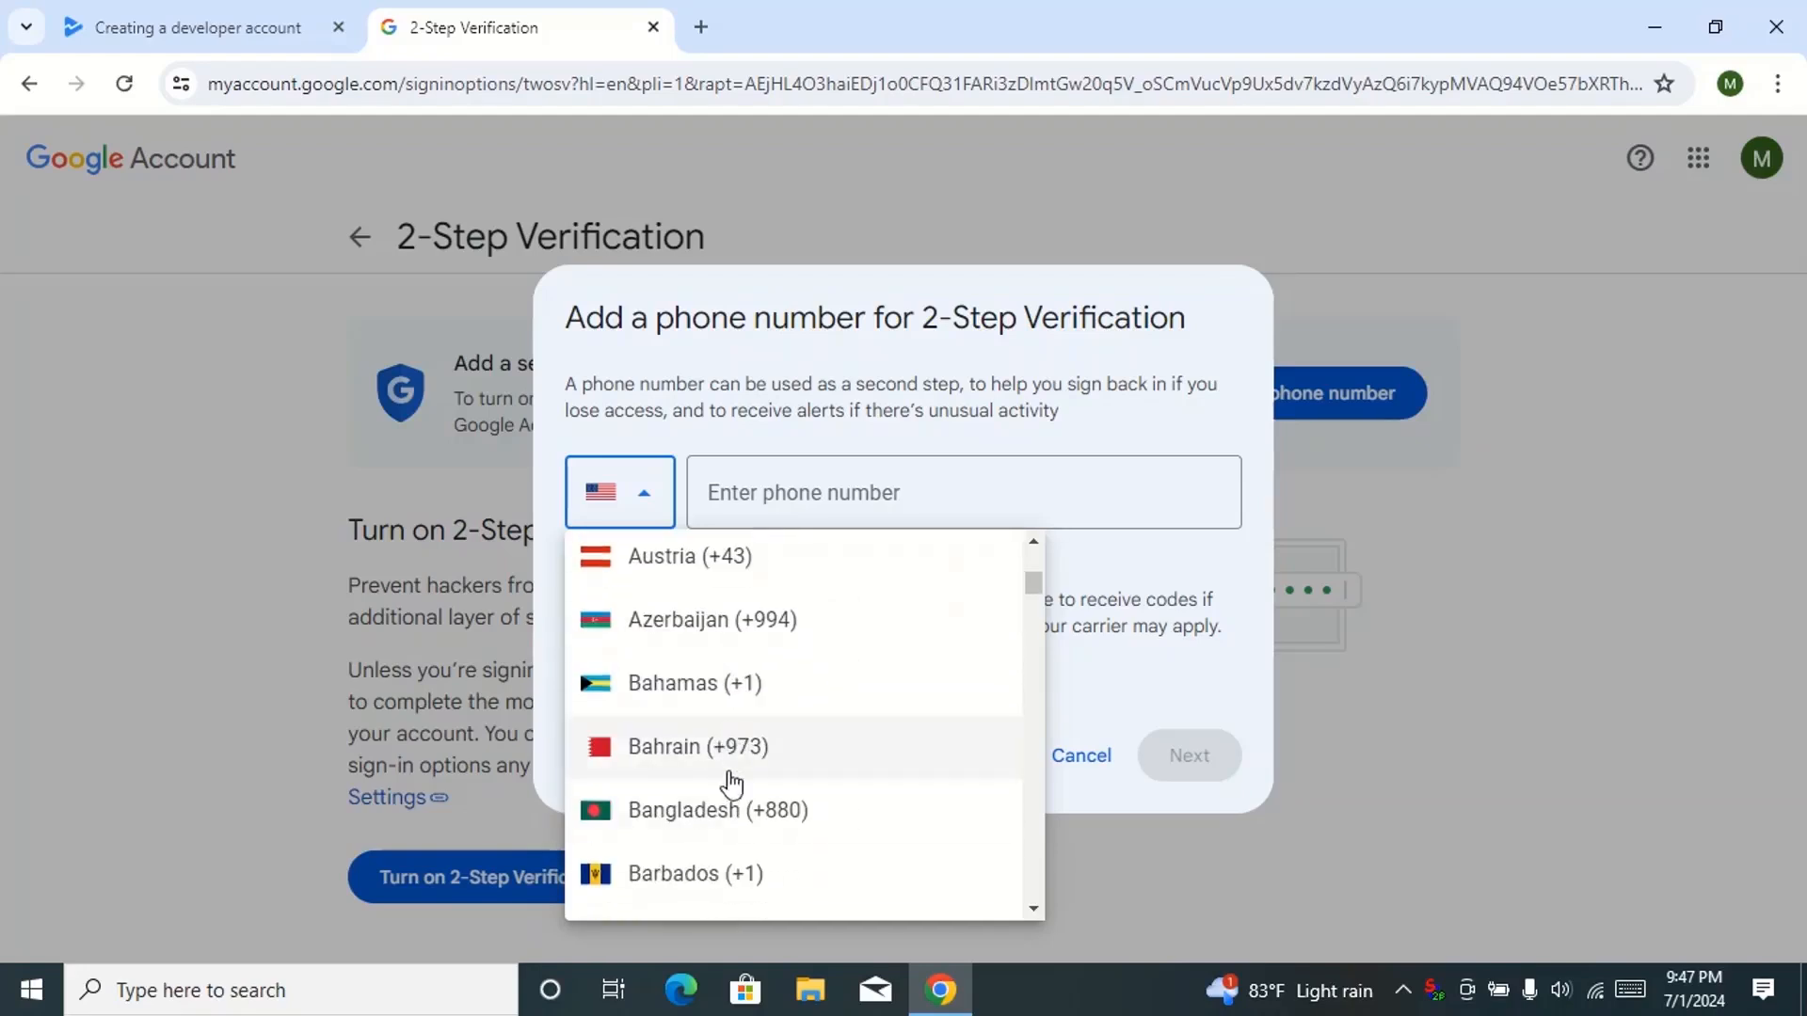
{"action": "left_click", "coordinate": [706, 811]}
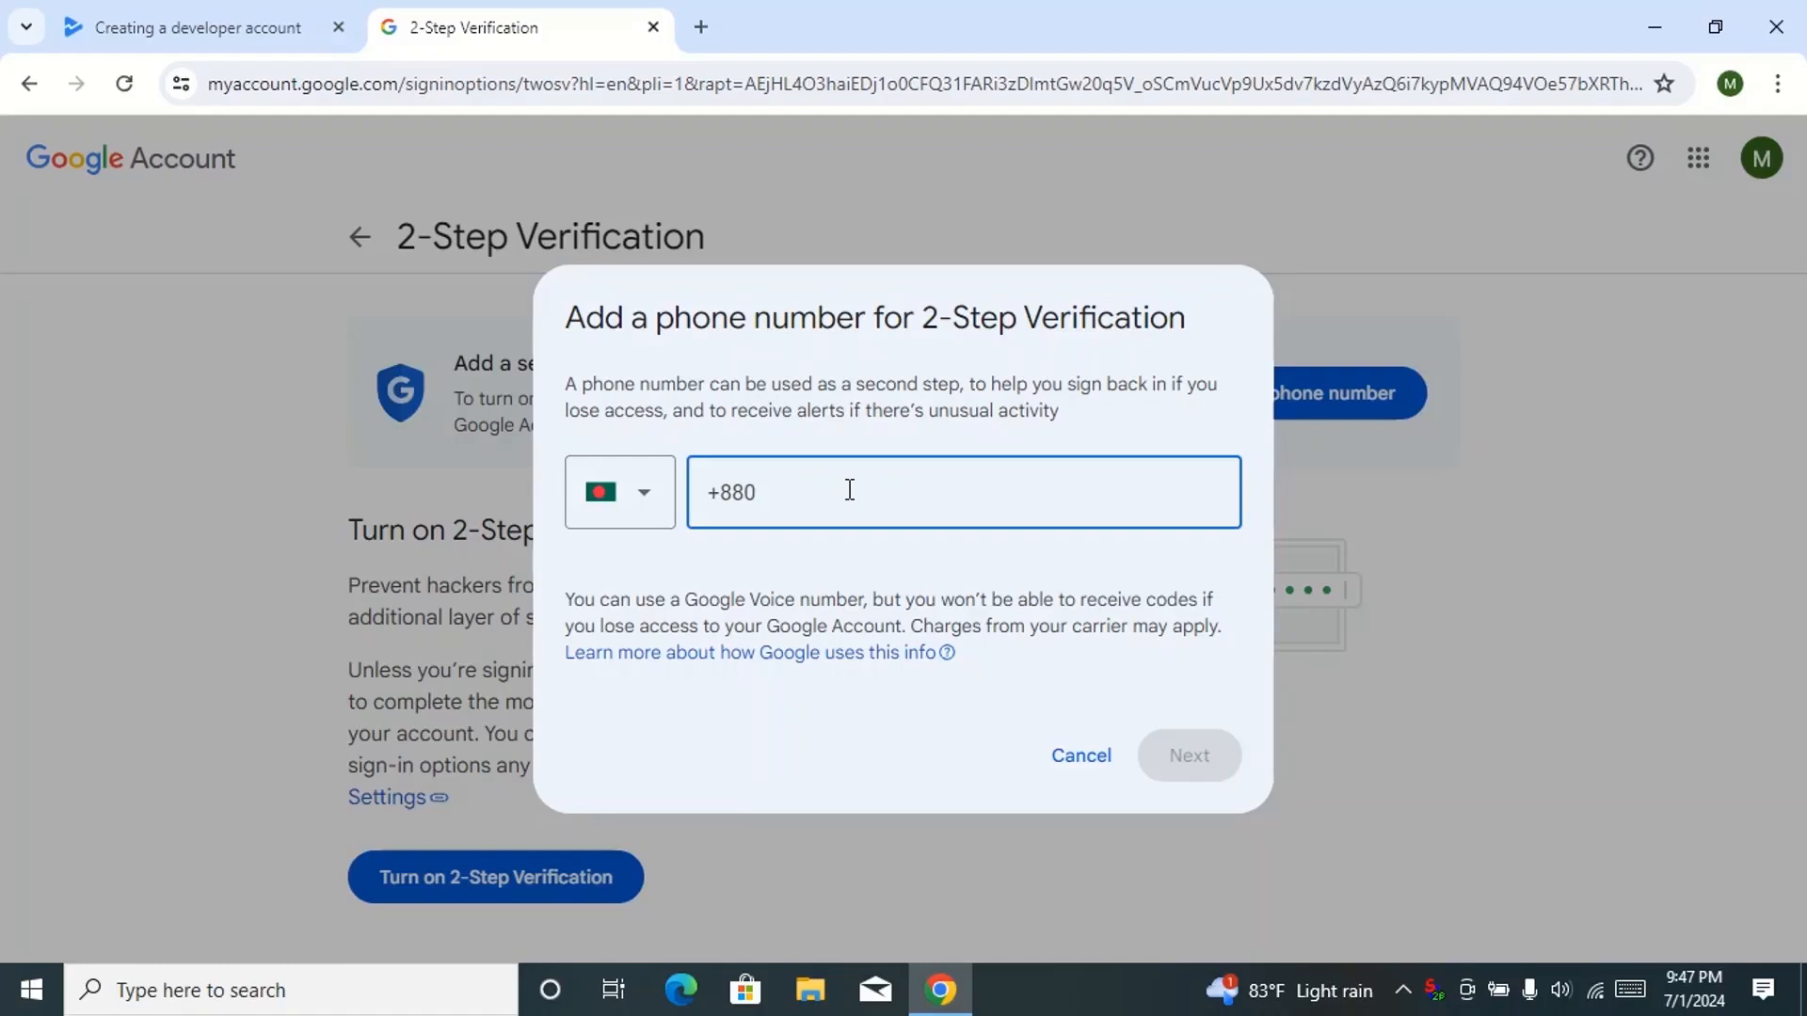
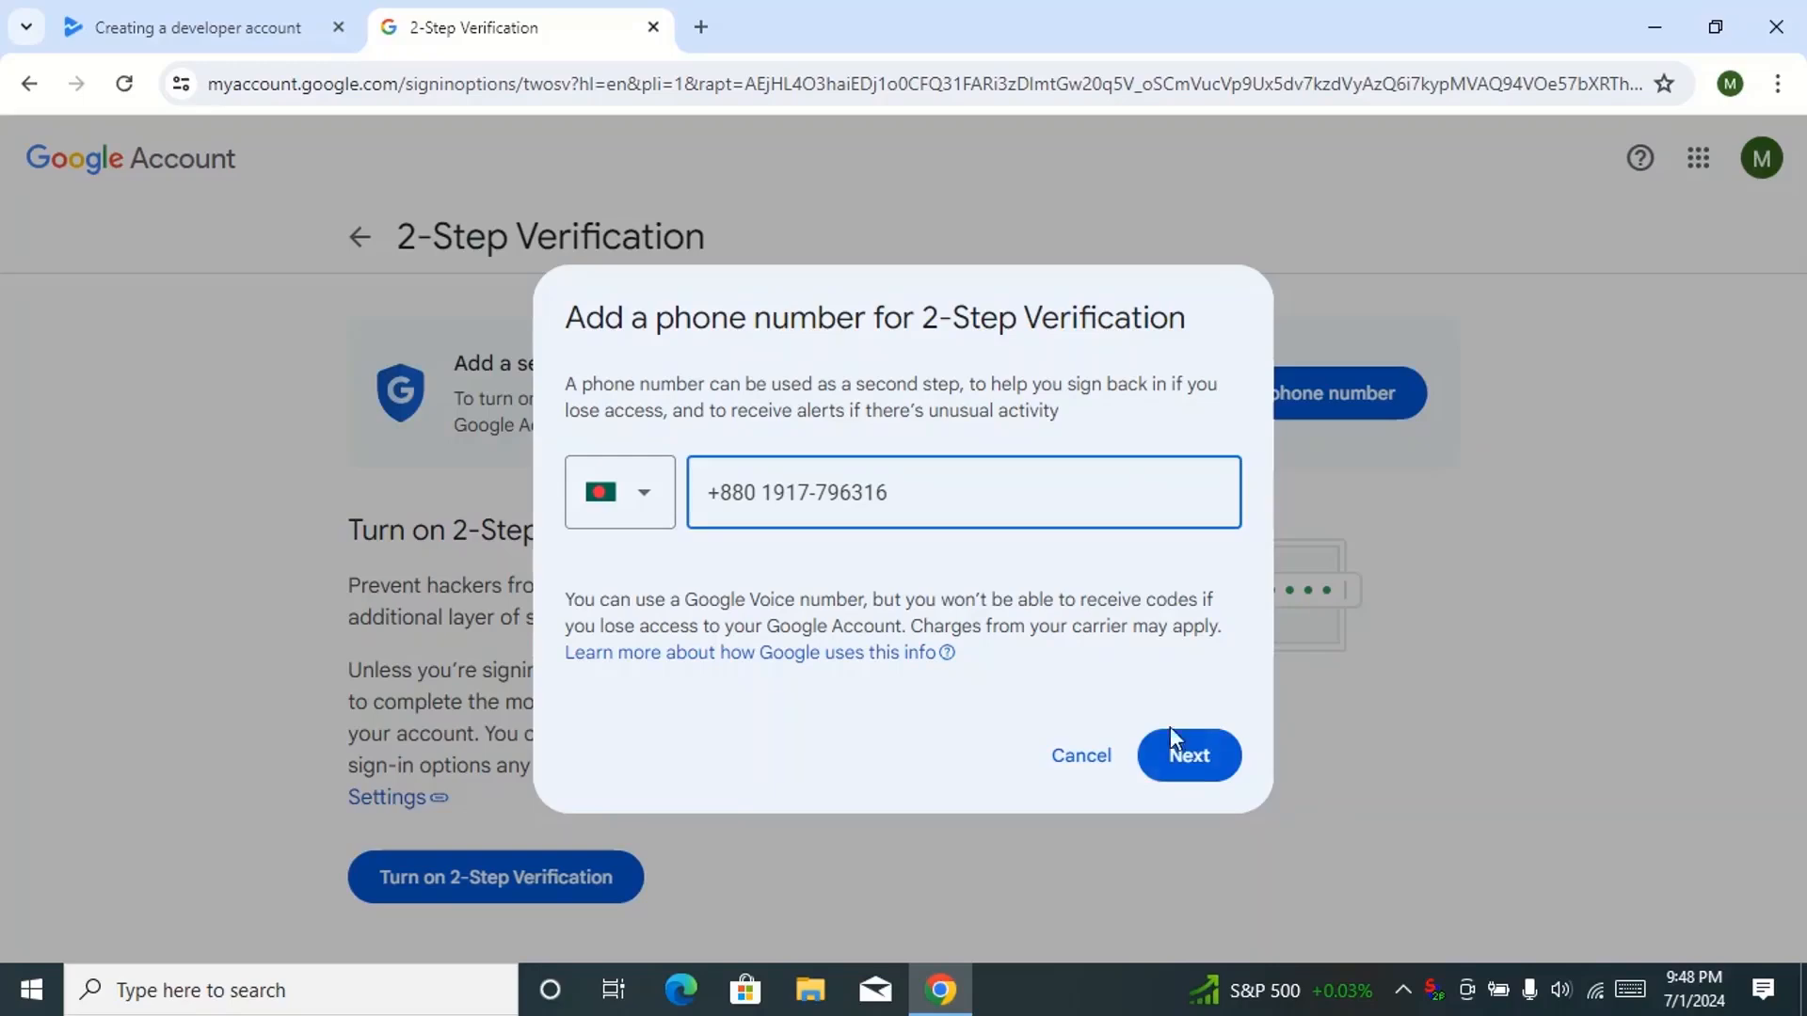
Verify the phone with the SMS code, confirm completion, and close the 2-Step Verification tab
{"action": "left_click", "coordinate": [1191, 772]}
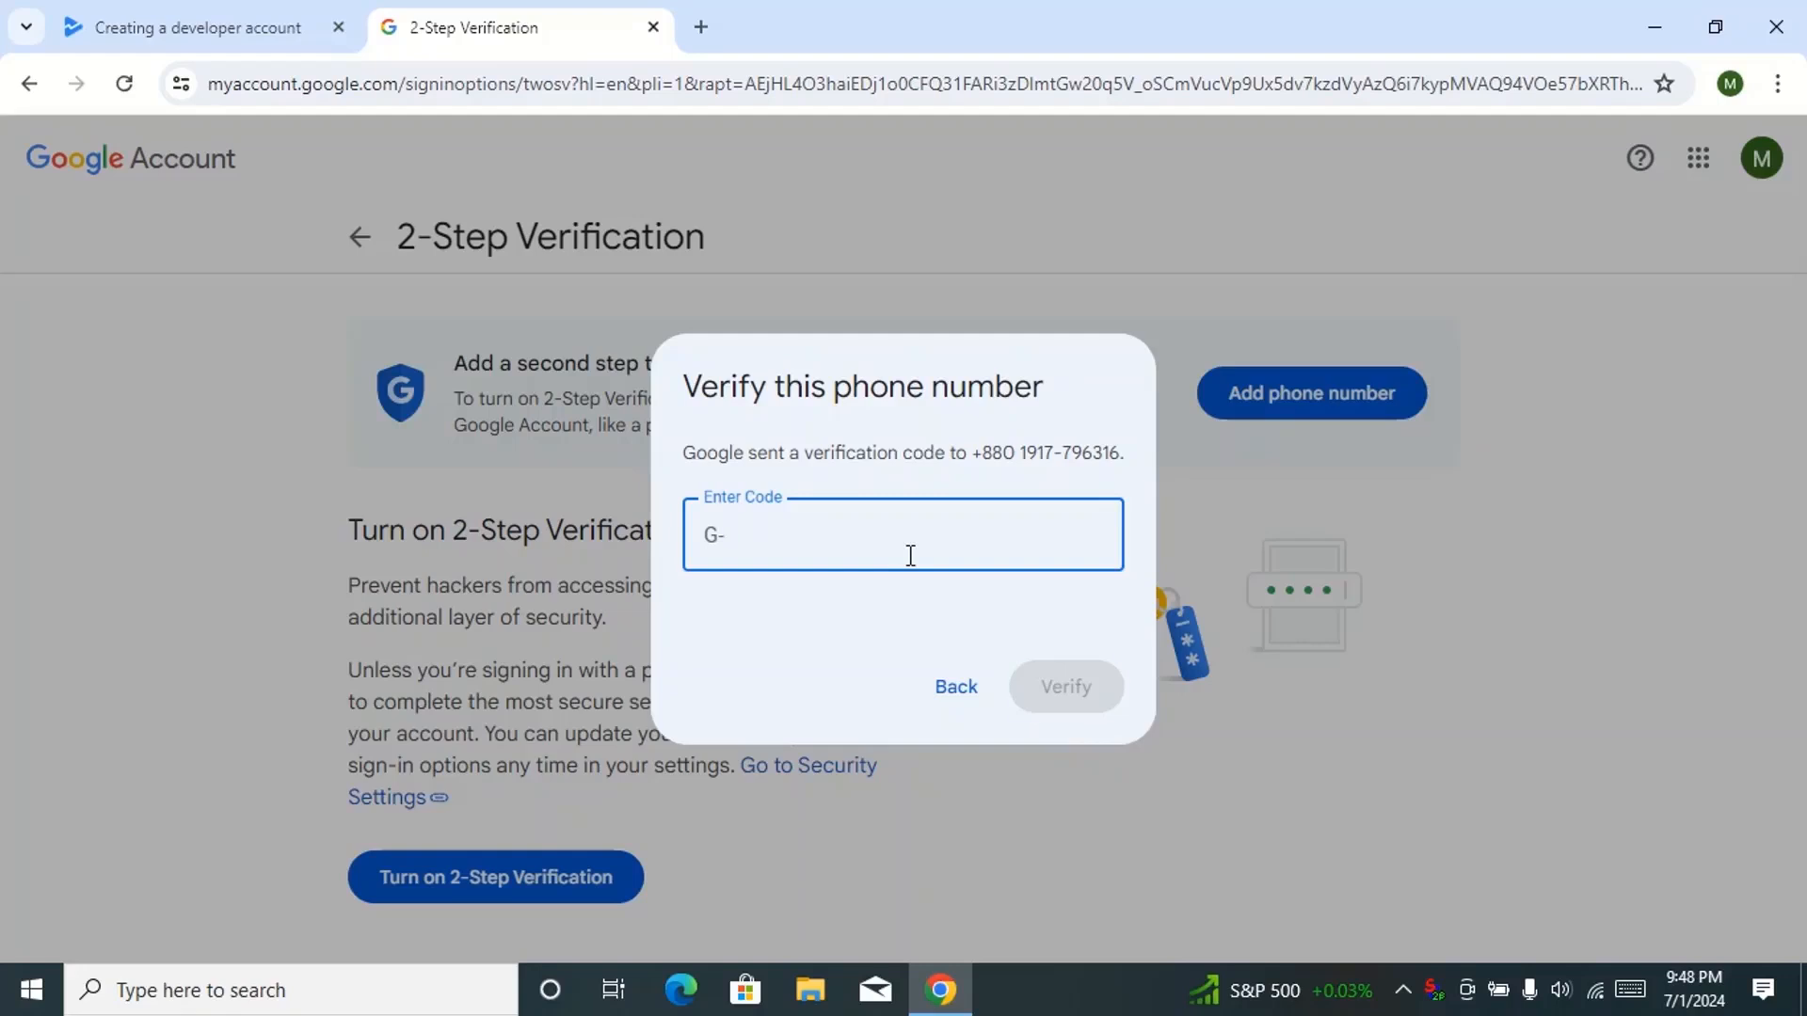
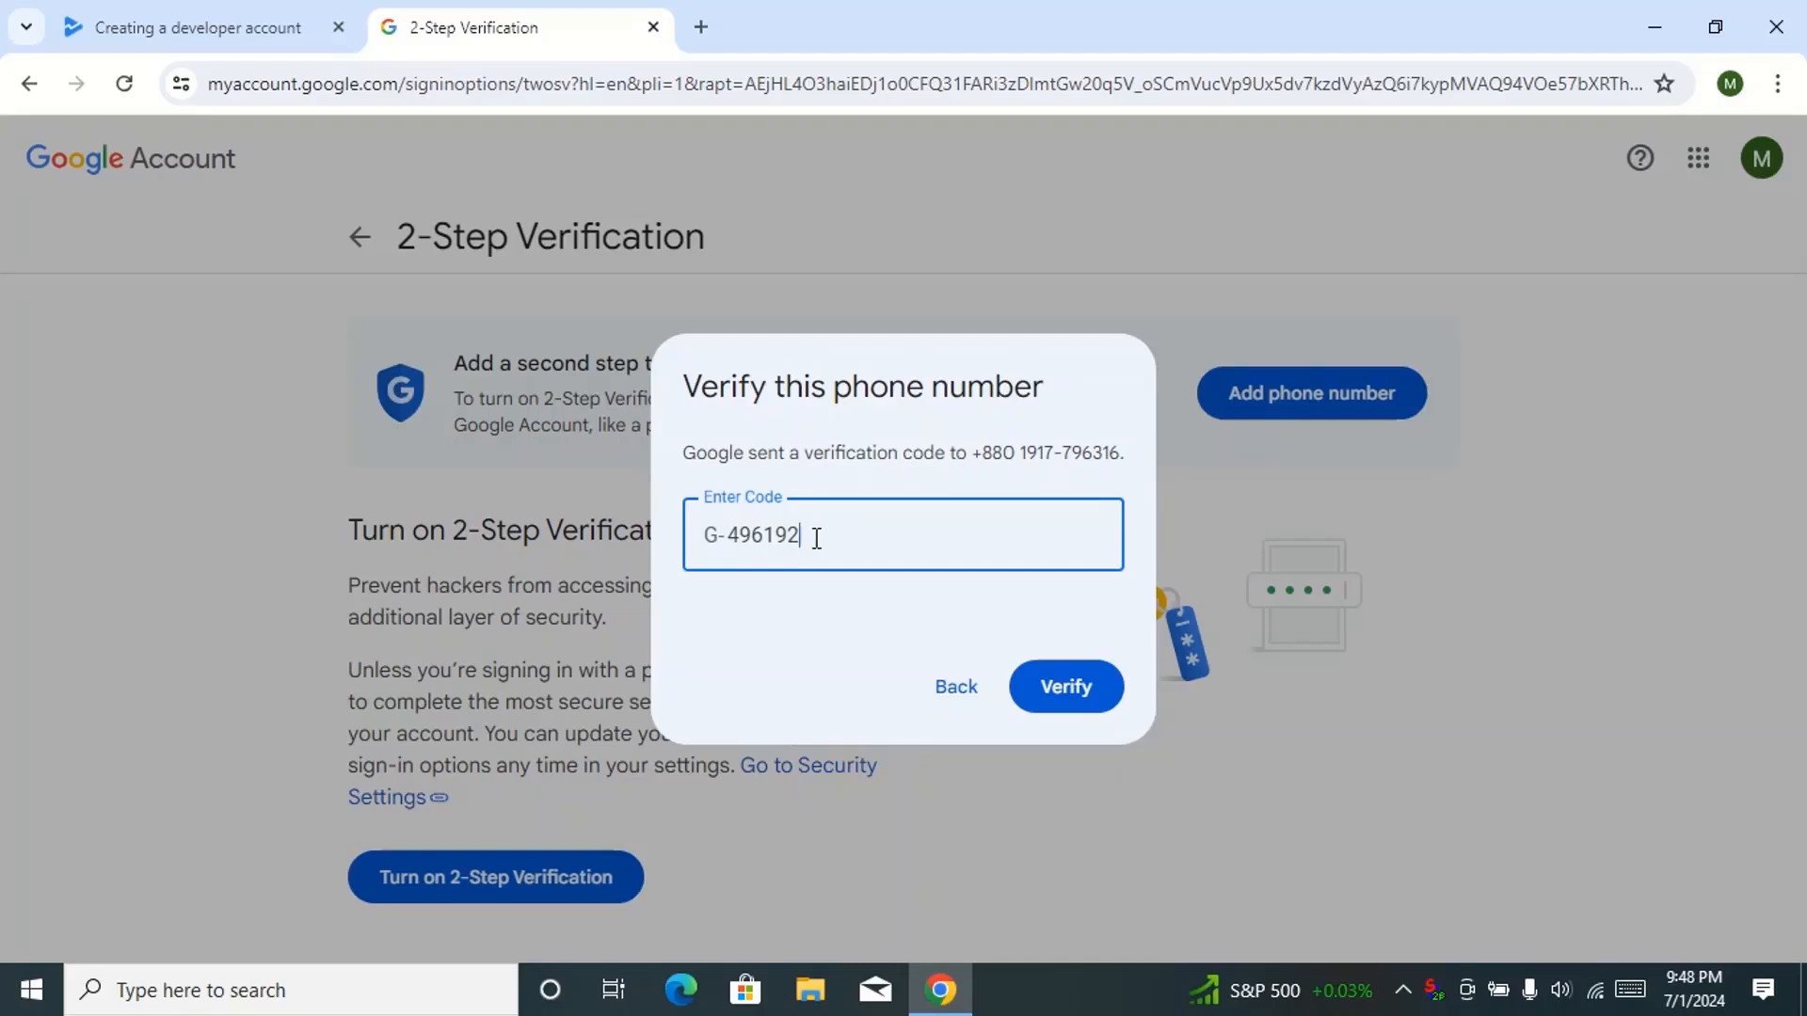
{"action": "left_click", "coordinate": [1051, 700]}
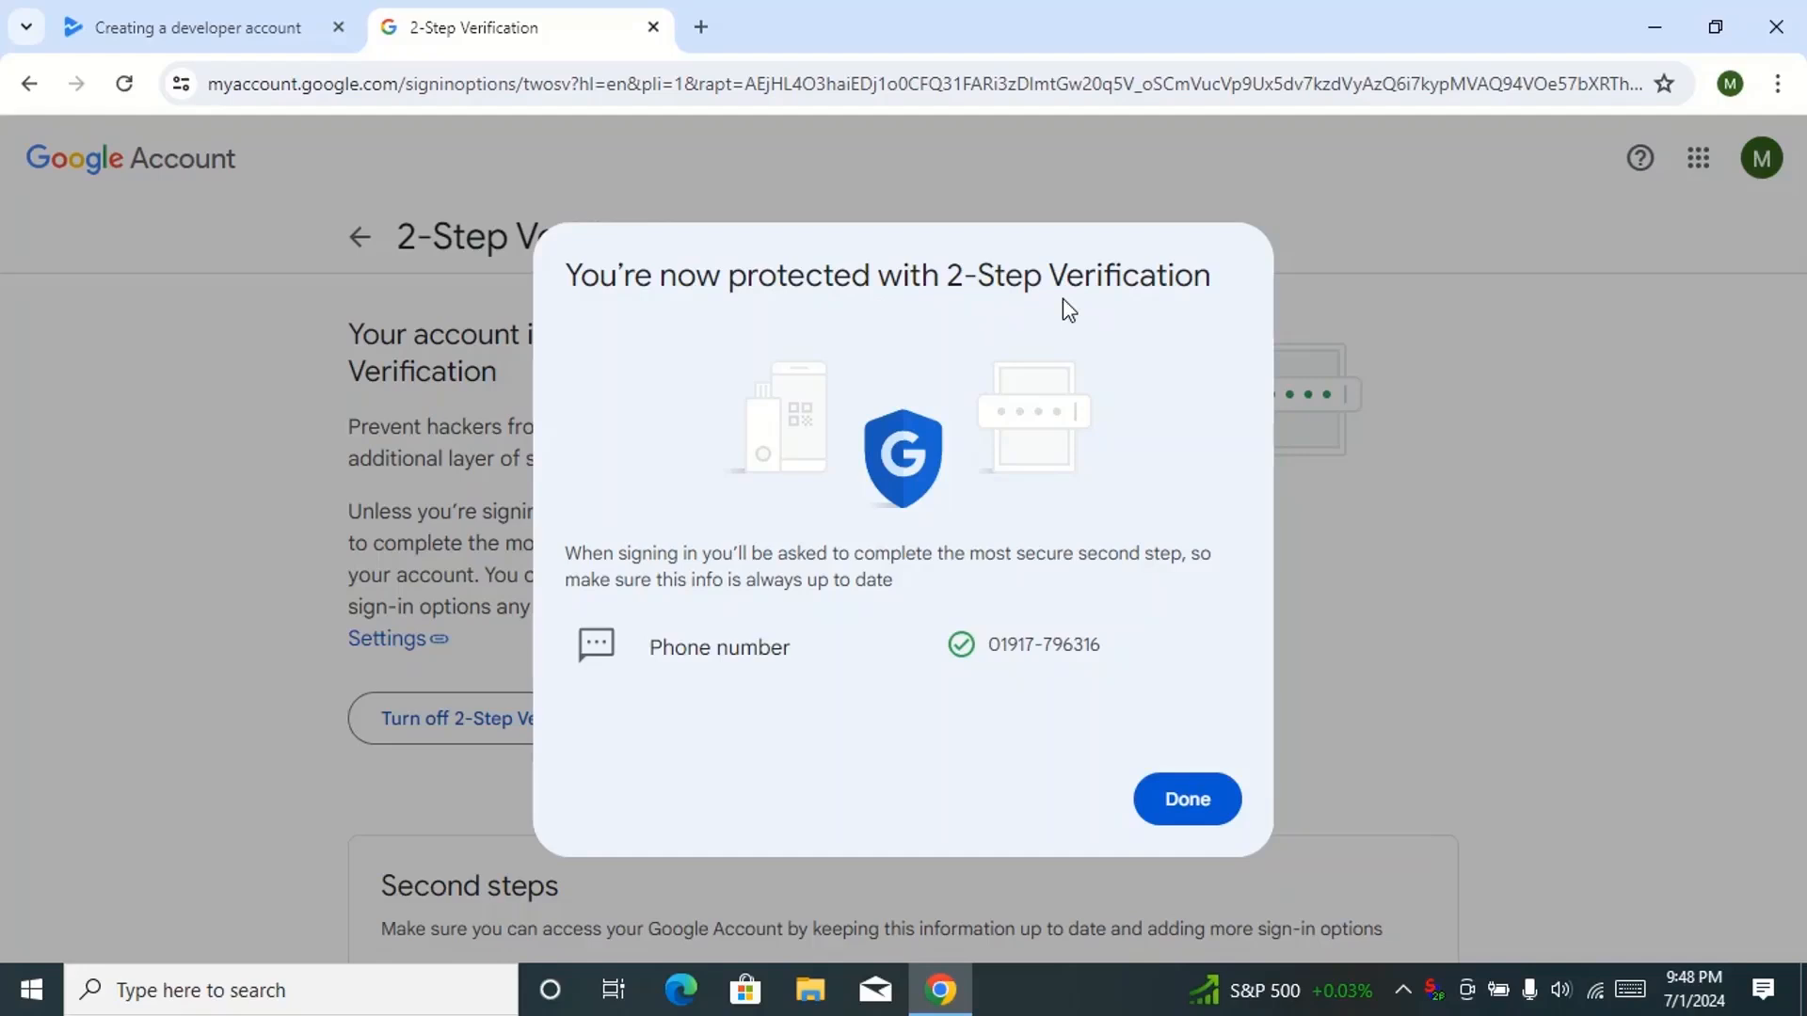
{"action": "left_click", "coordinate": [1189, 802]}
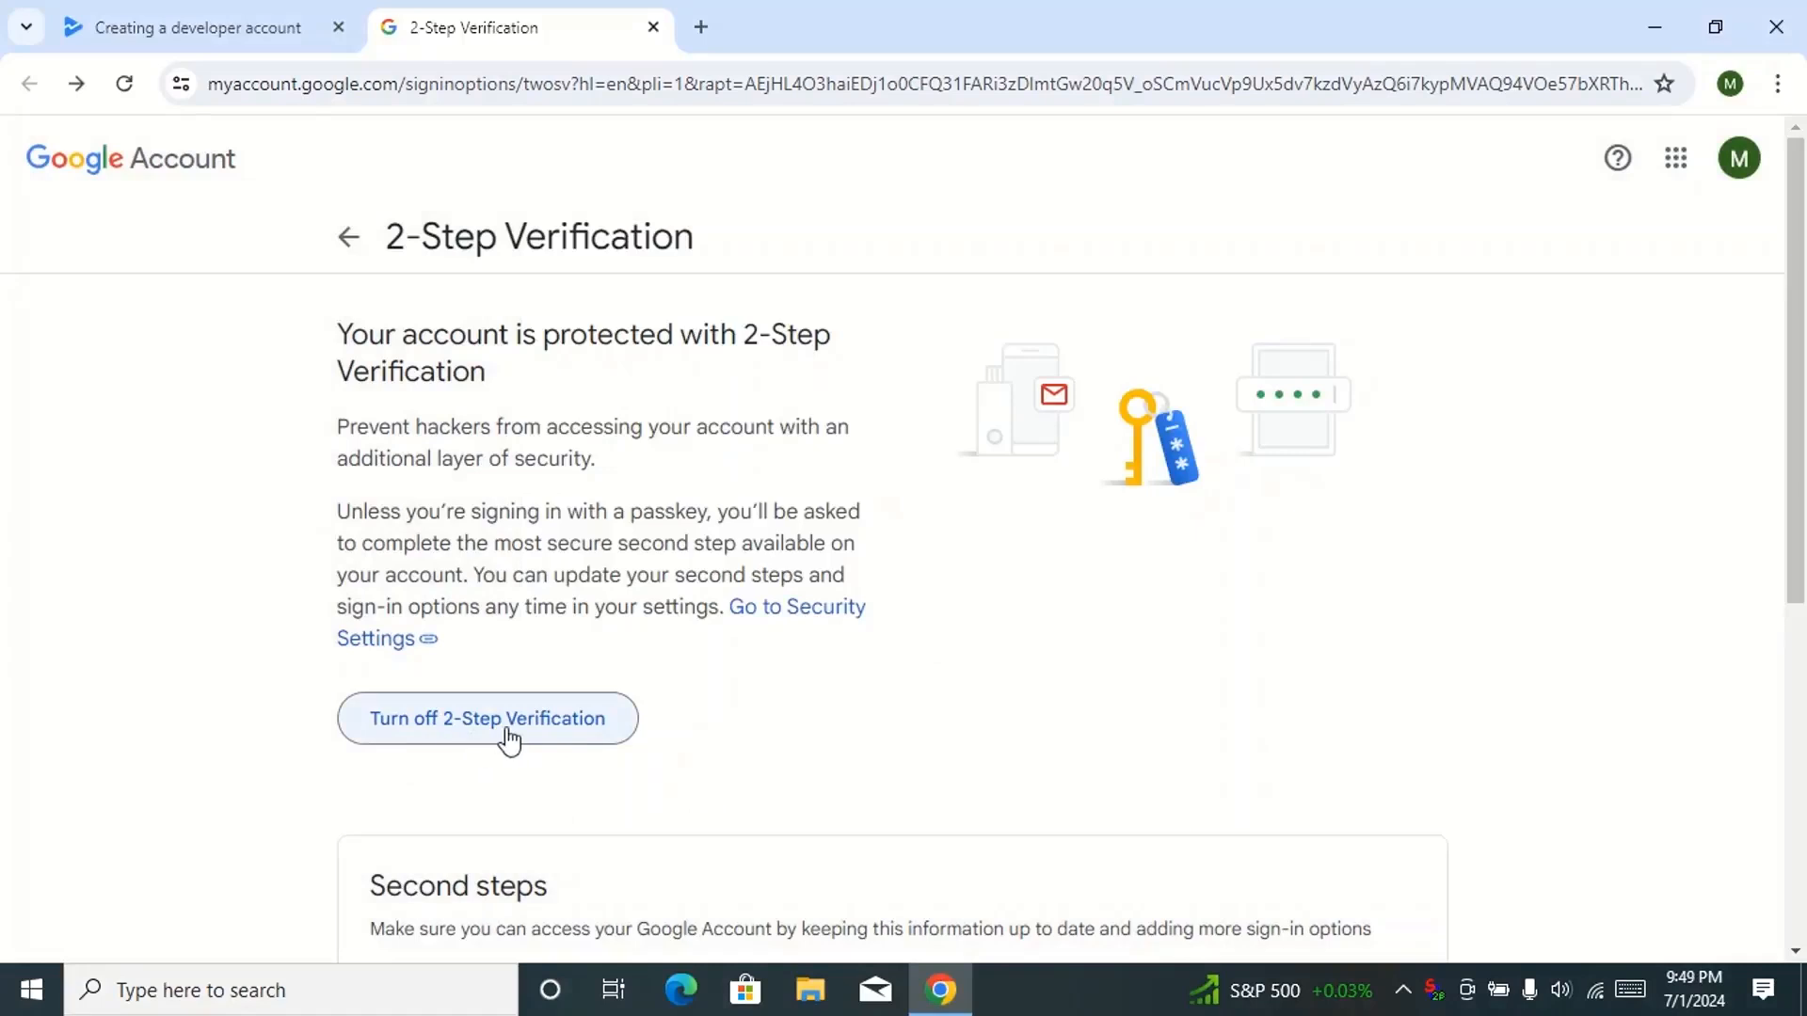
{"action": "left_click", "coordinate": [653, 28]}
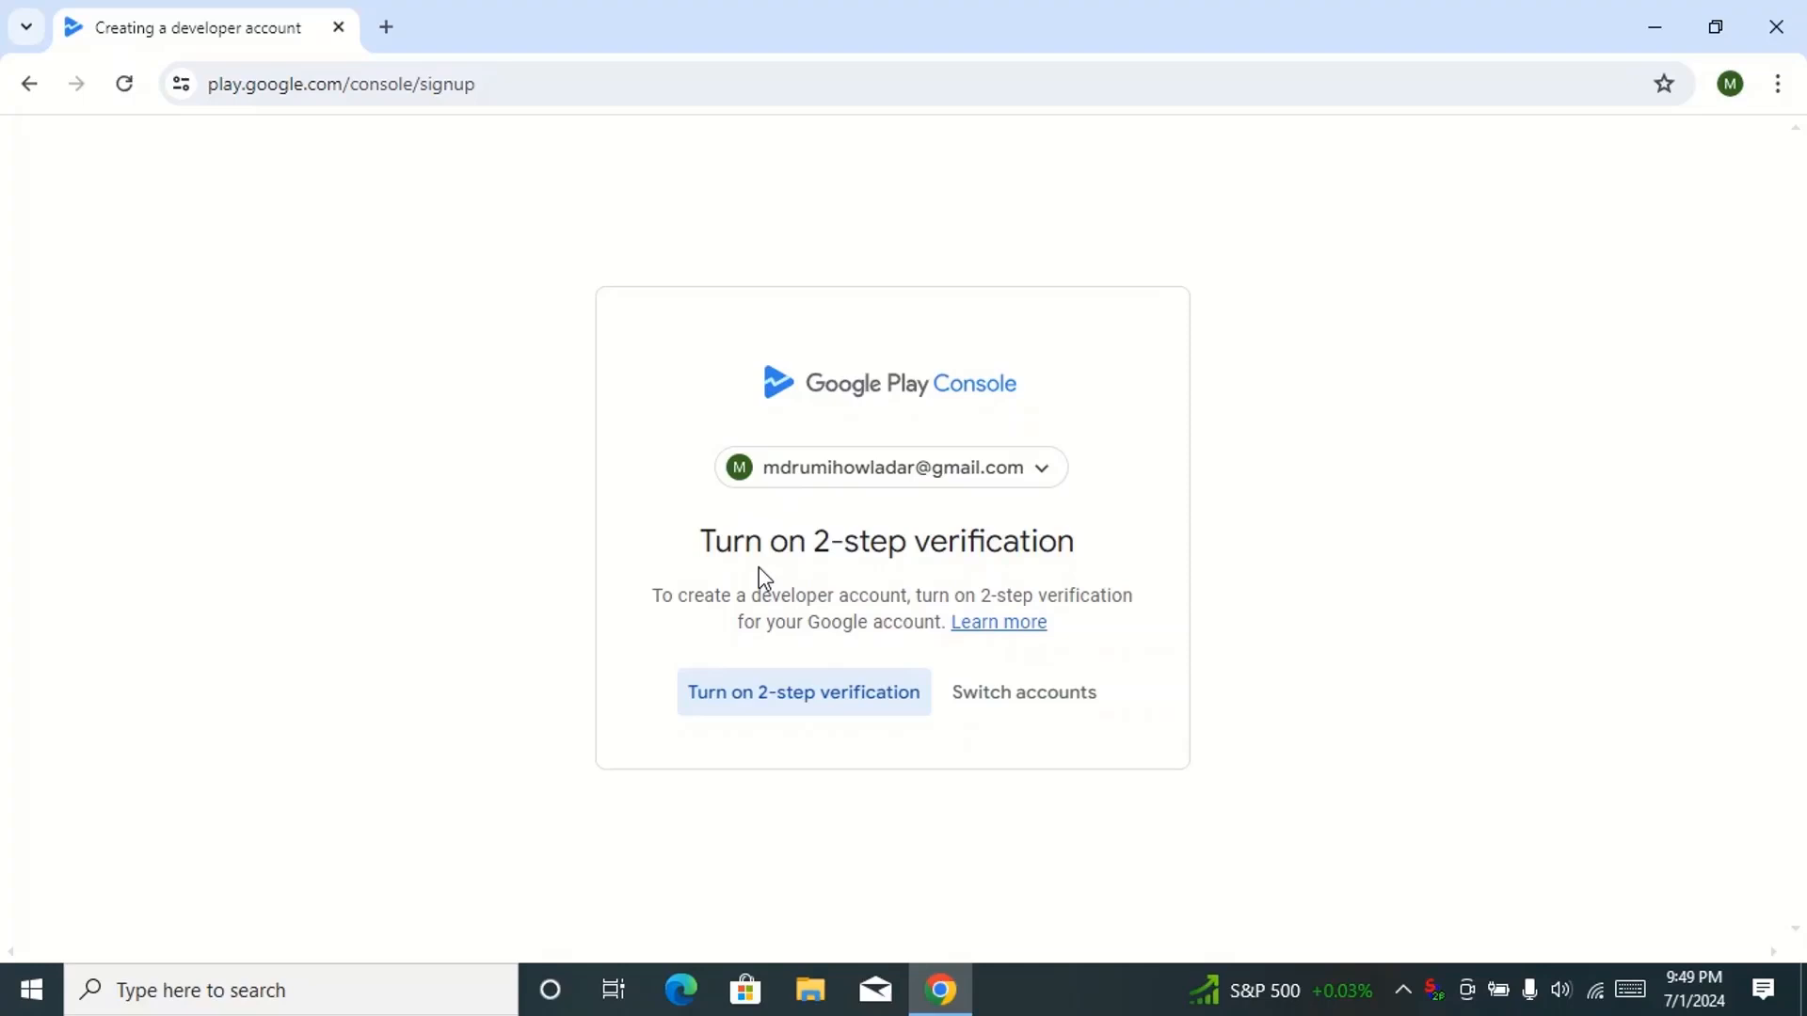
Reload the signup page, pick a developer account for Yourself, and continue past the requirements overview
{"action": "left_click", "coordinate": [124, 84]}
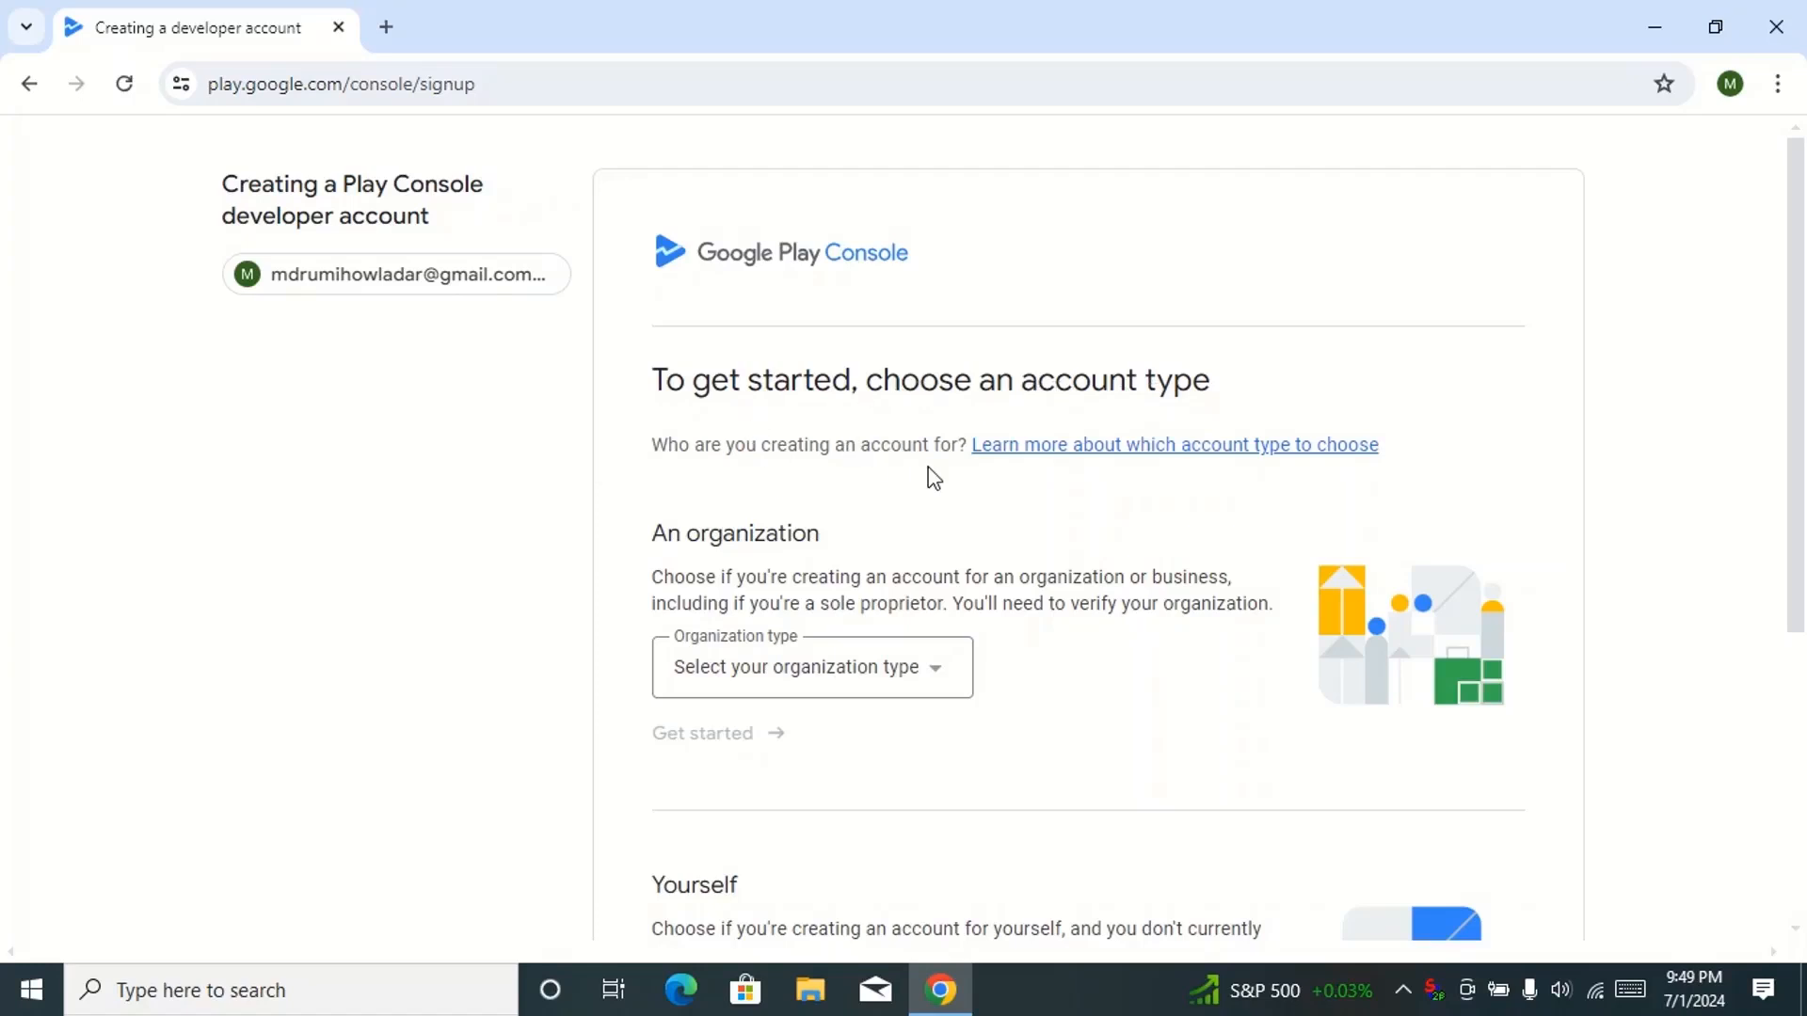
{"action": "scroll", "coordinate": [934, 476], "scroll_direction": "down", "scroll_amount": 1}
{"action": "scroll", "coordinate": [934, 475], "scroll_direction": "down", "scroll_amount": 2}
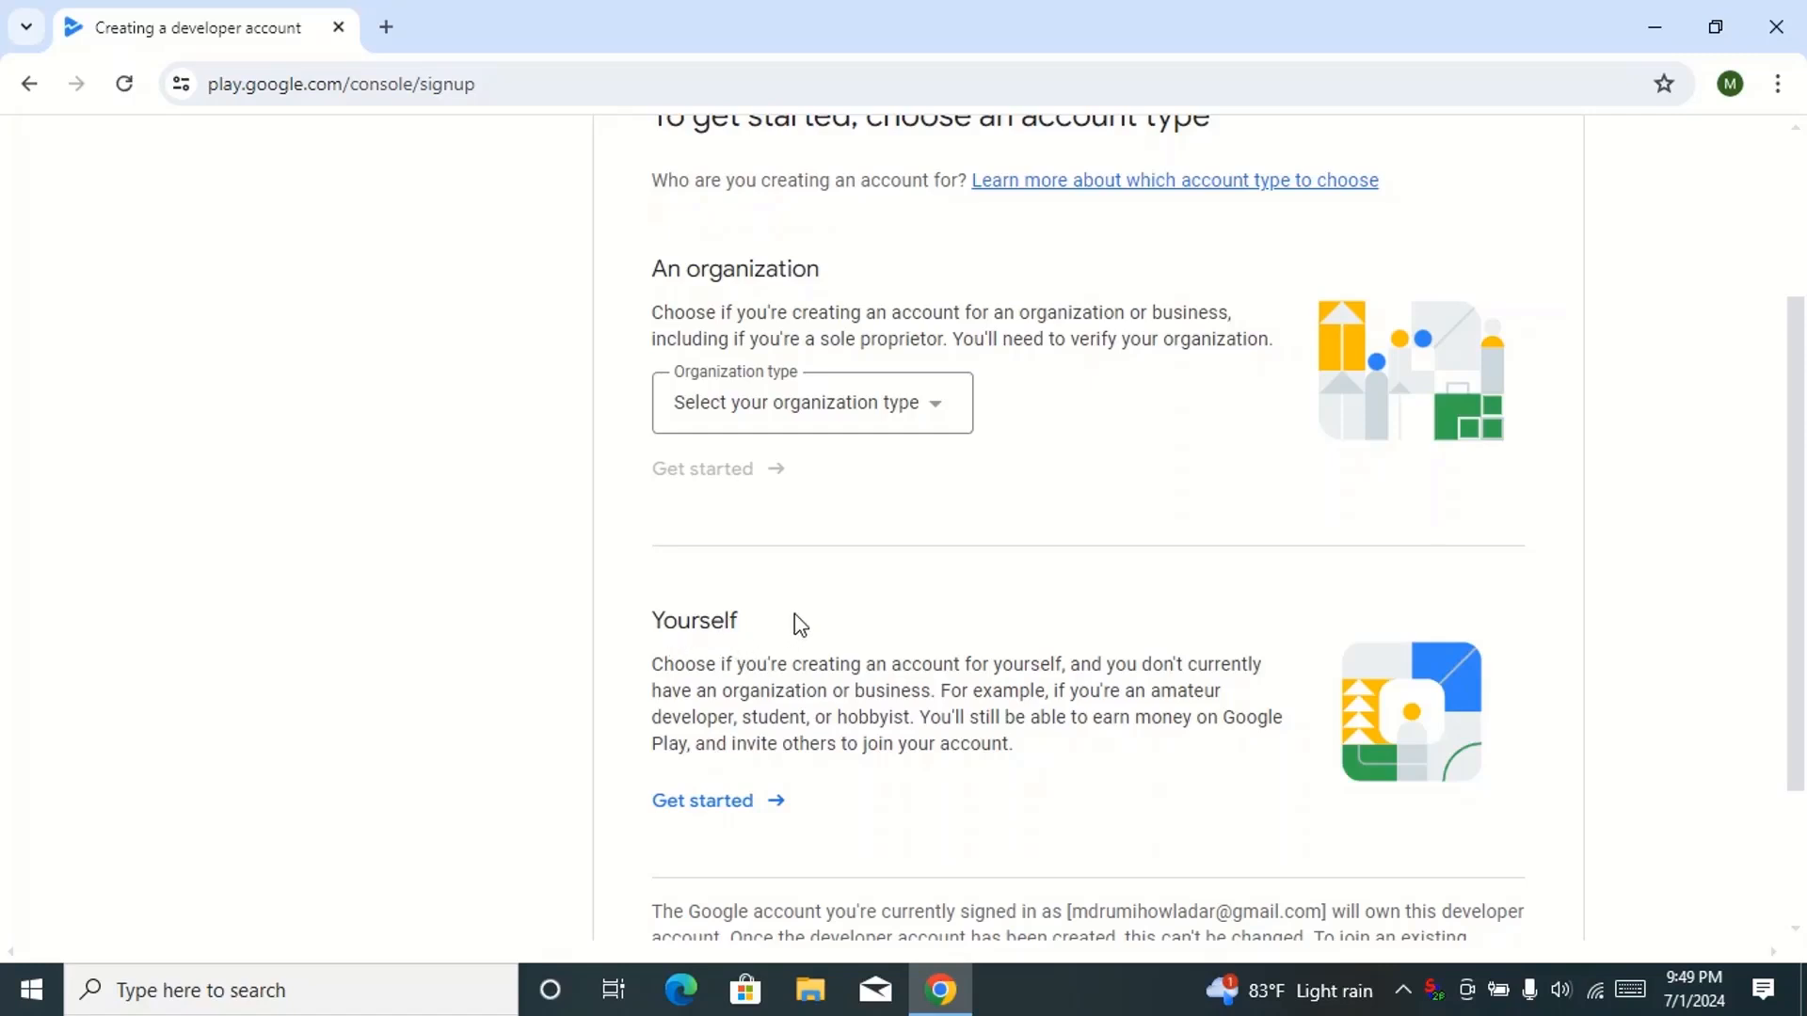
{"action": "left_click", "coordinate": [728, 808]}
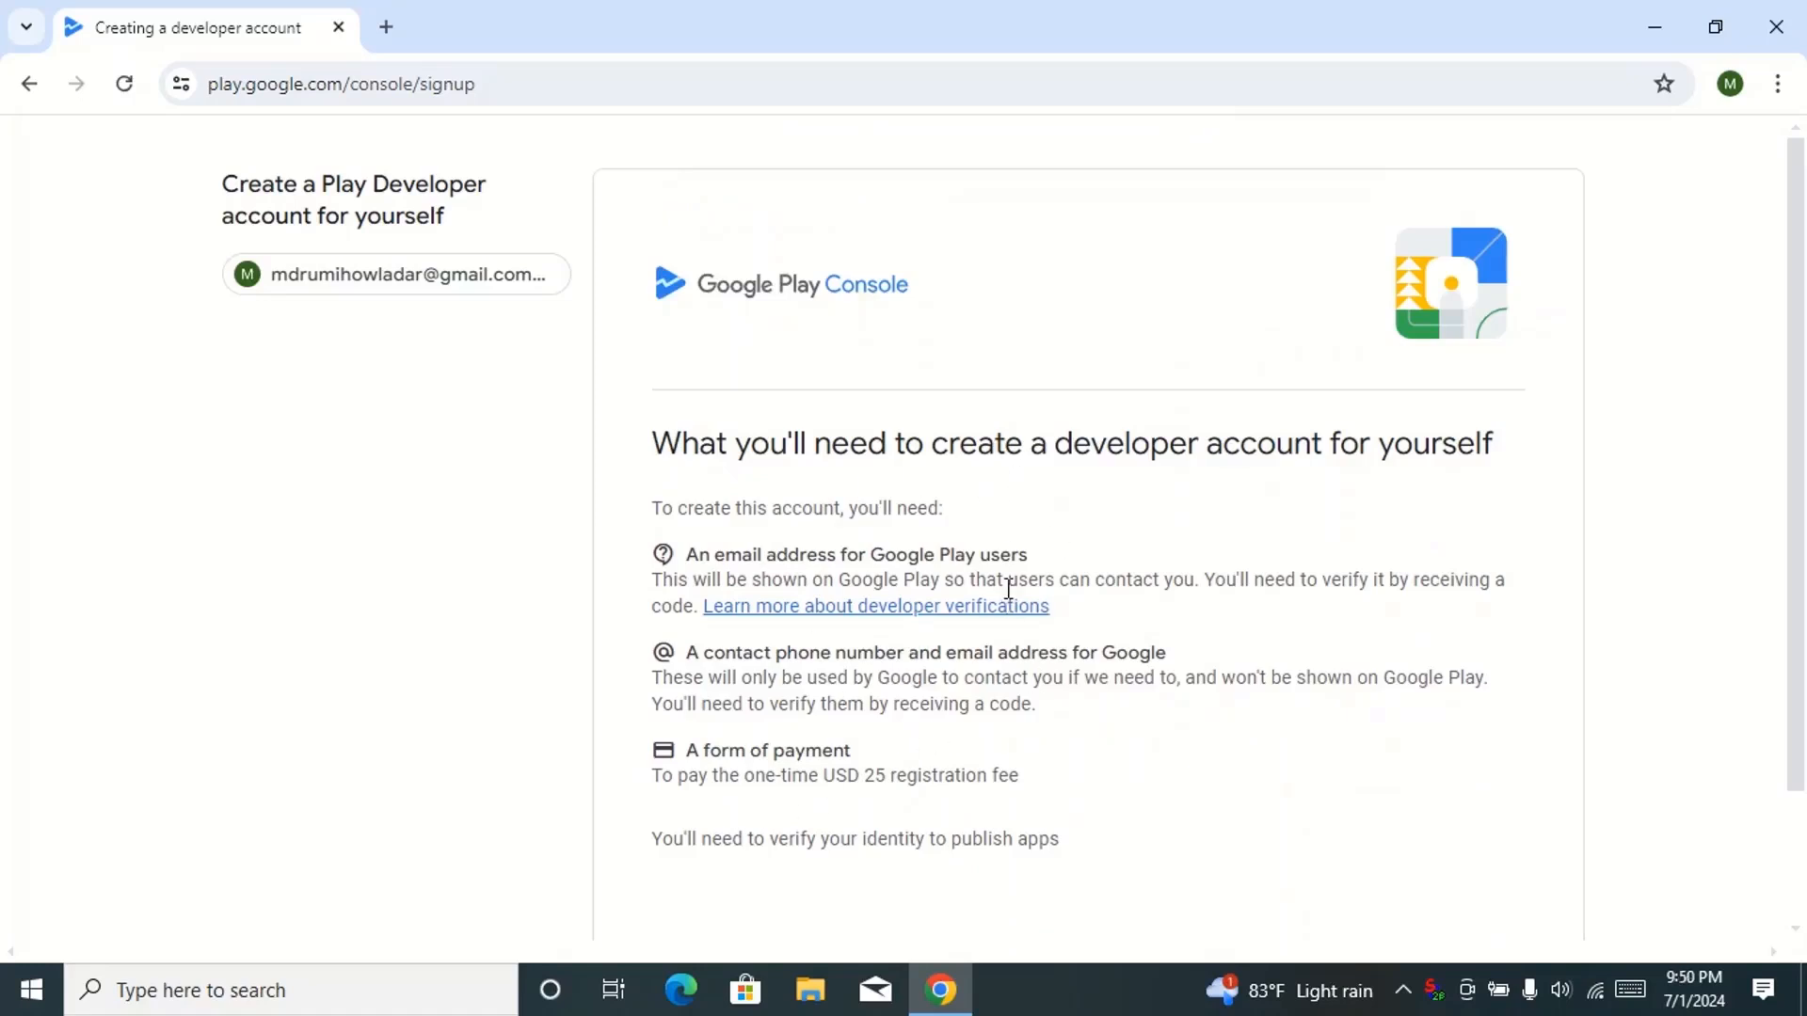
{"action": "scroll", "coordinate": [1006, 589], "scroll_direction": "down", "scroll_amount": 3}
{"action": "left_click", "coordinate": [1449, 828]}
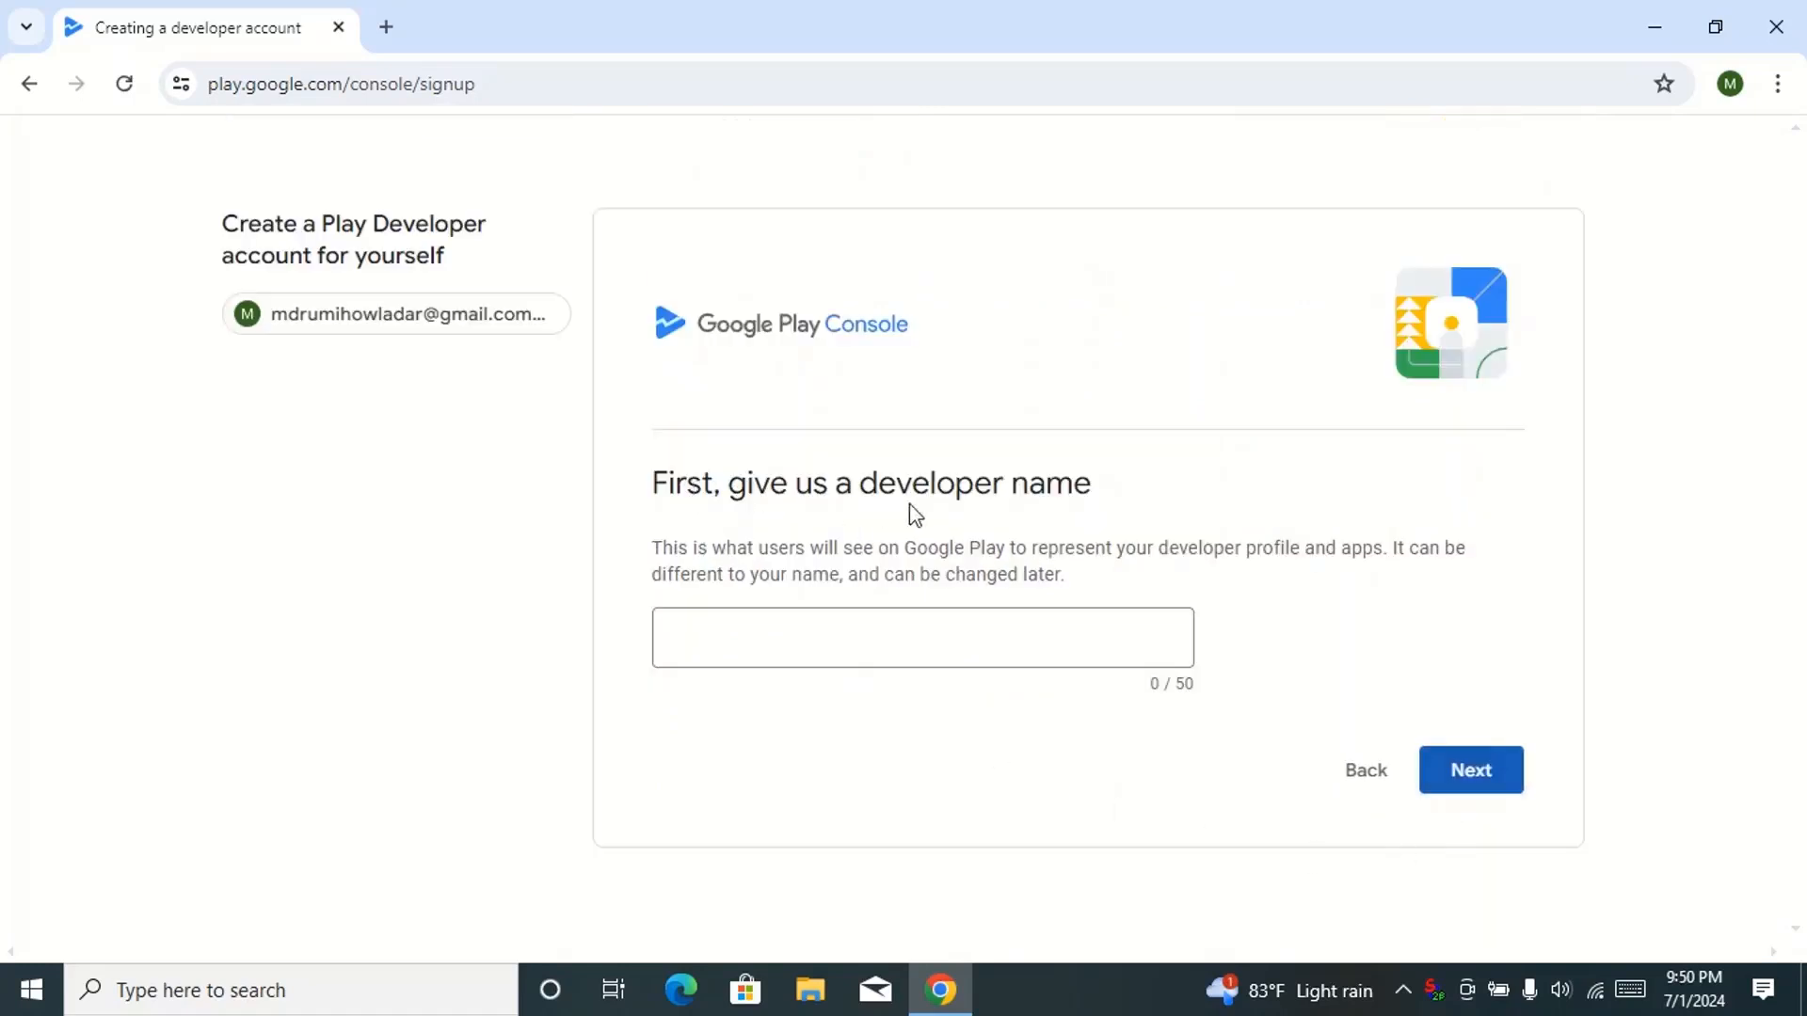
Set the developer name to 'PLUS POINT SEE VPN' and start creating a payments profile
{"action": "left_click", "coordinate": [938, 647]}
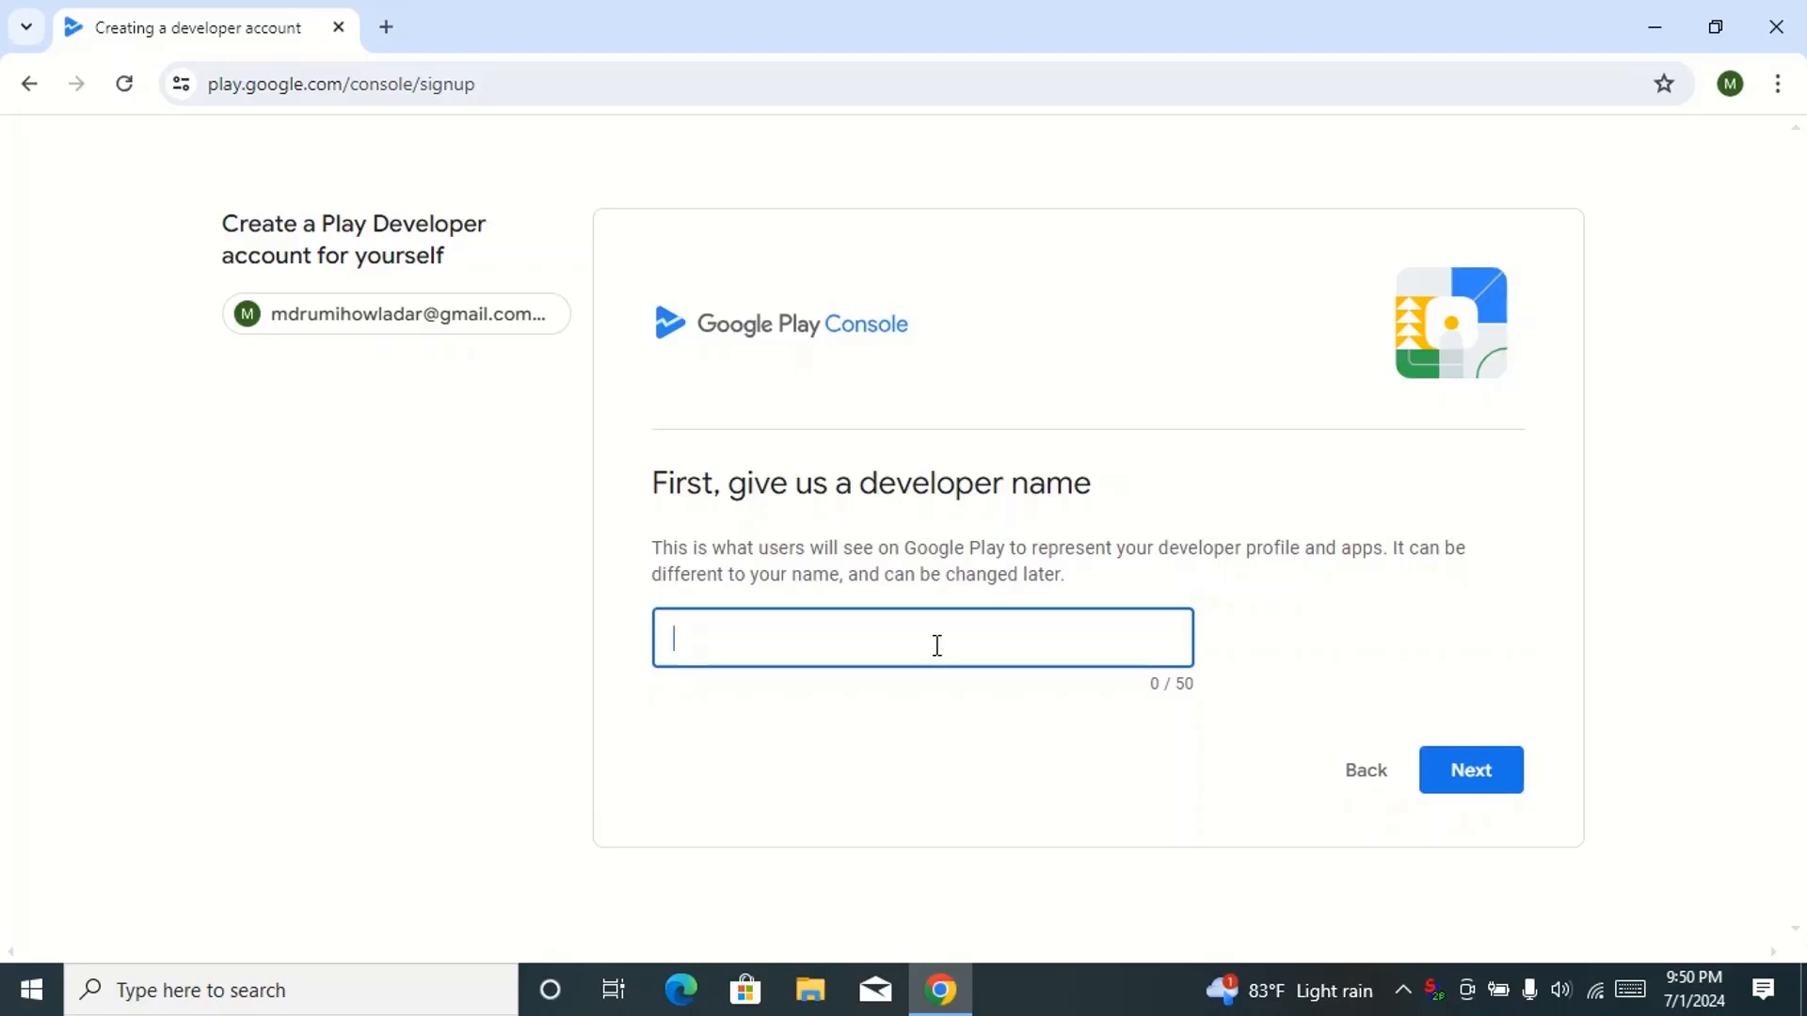
{"action": "type", "text": "PLUS POINT SEE VPN"}
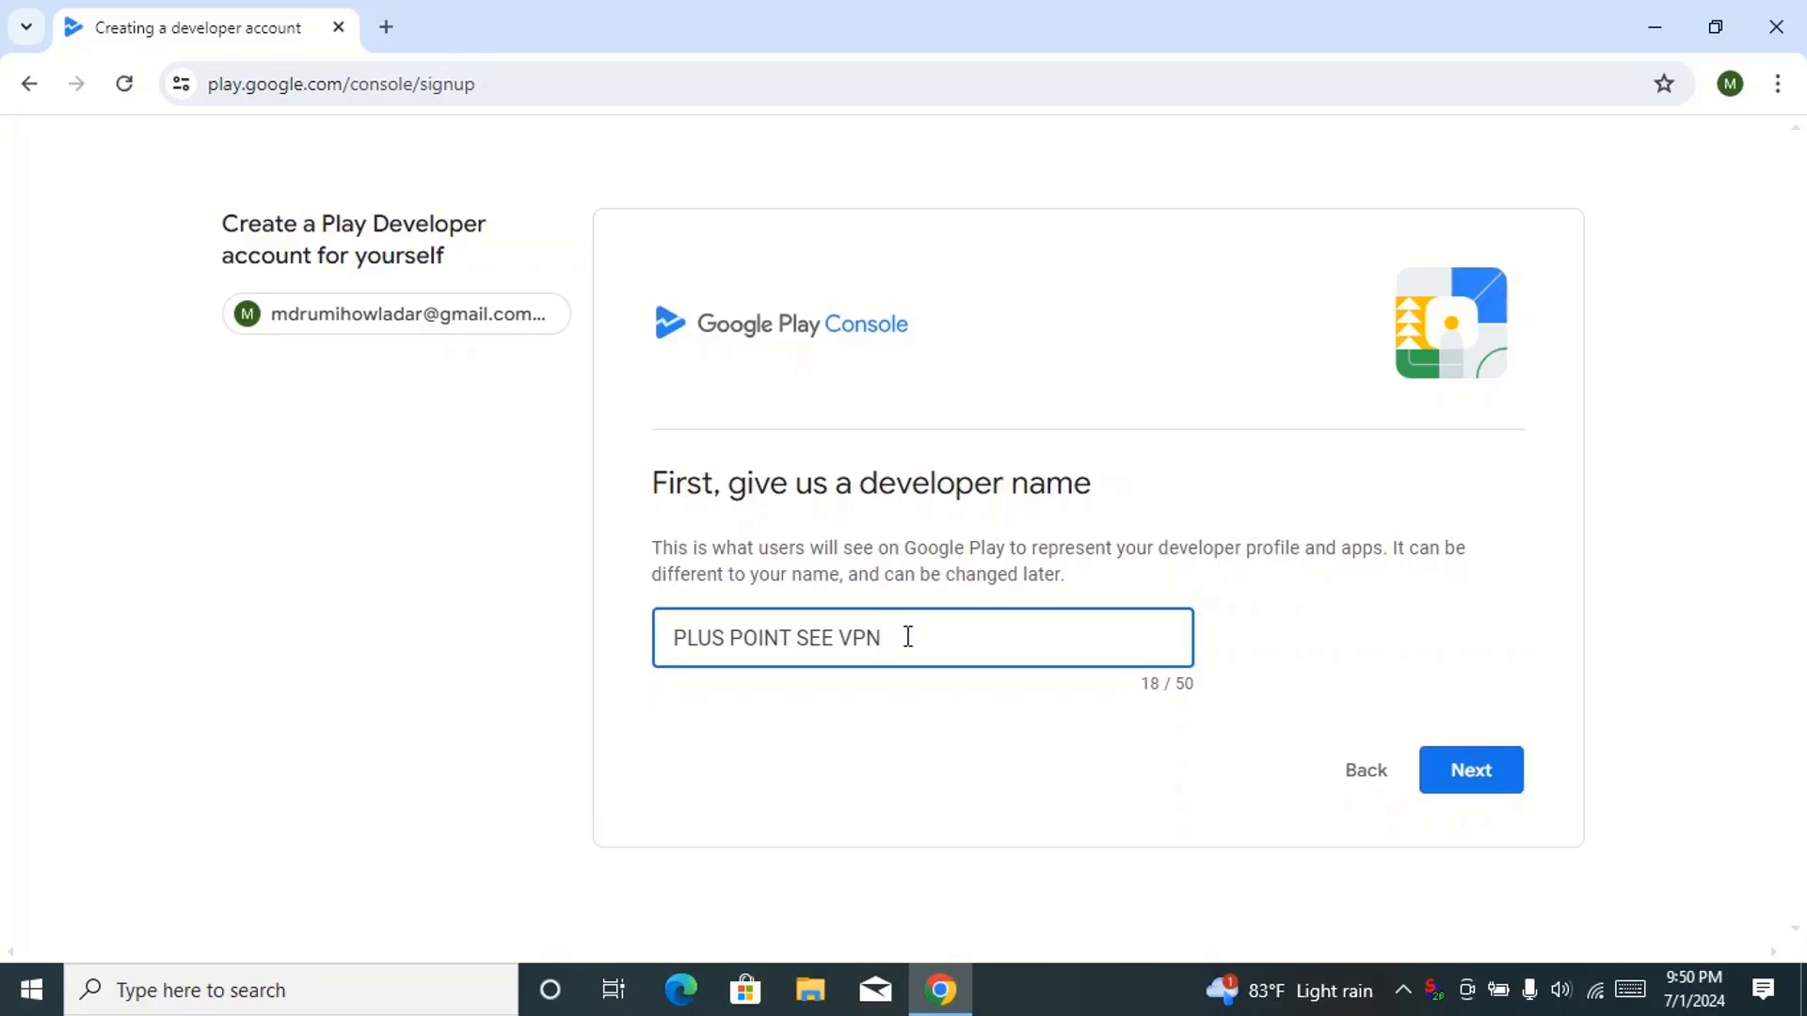
{"action": "left_click", "coordinate": [1452, 772]}
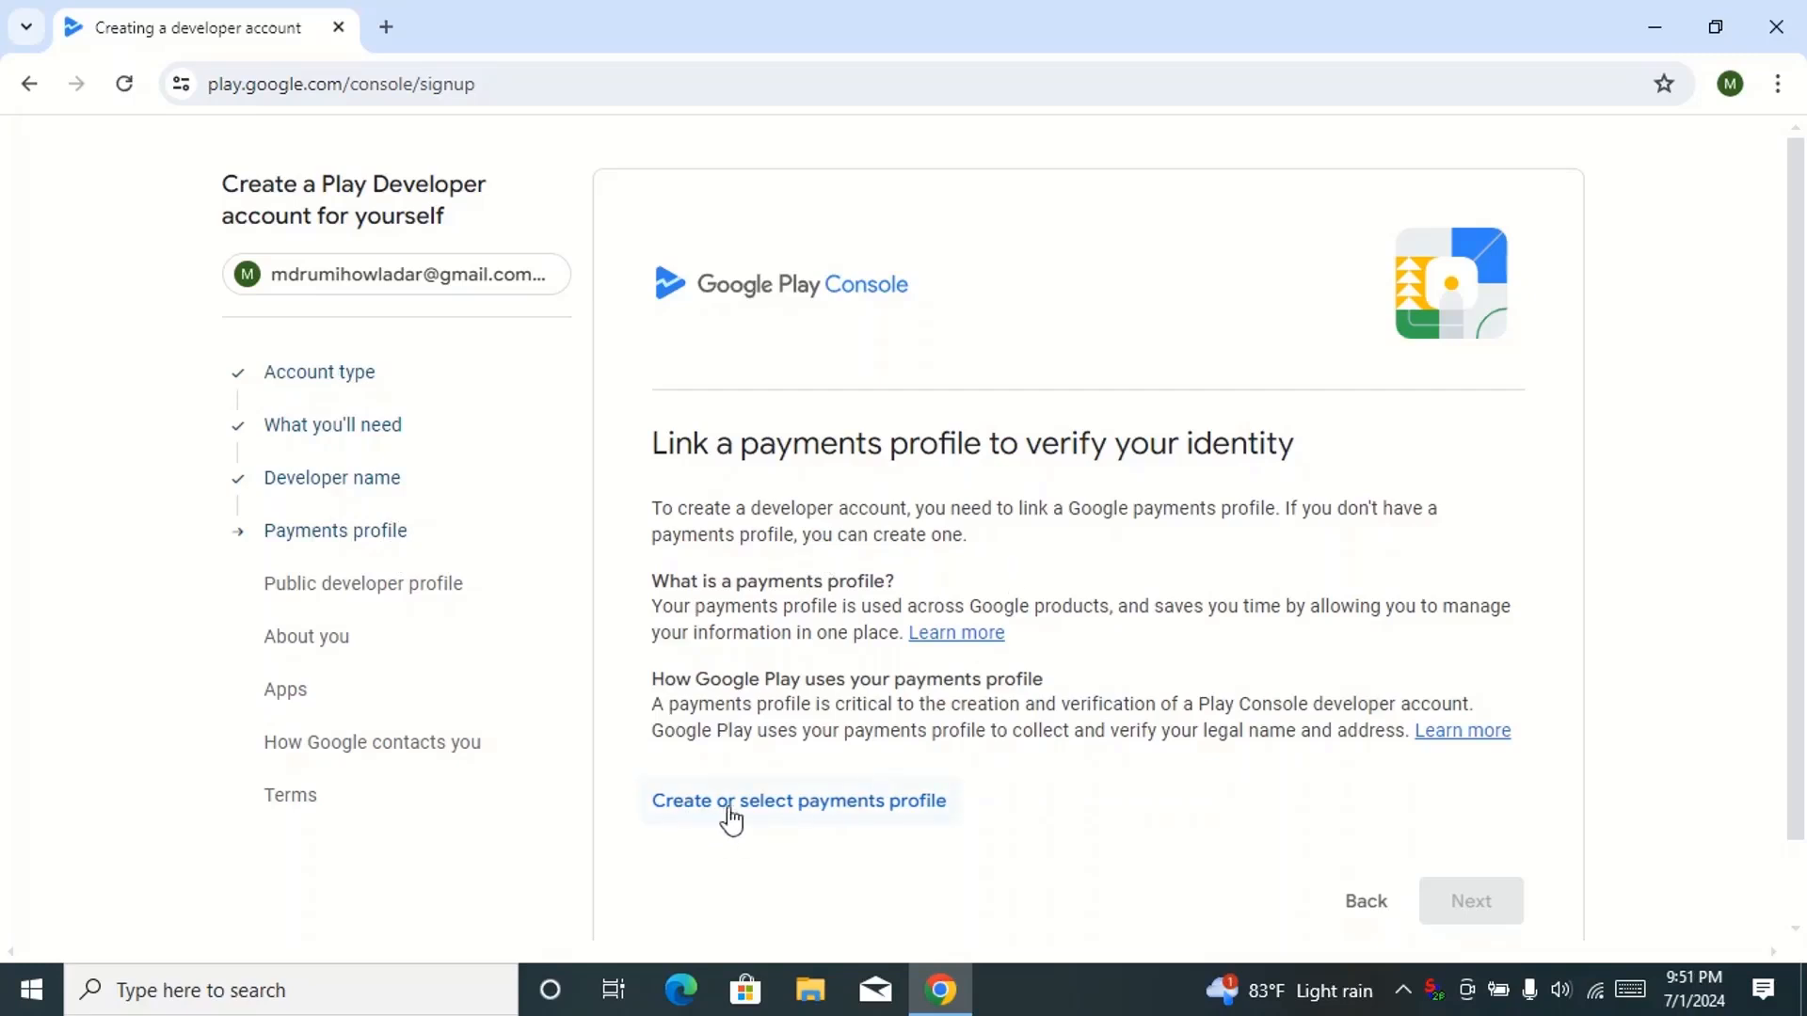
{"action": "left_click", "coordinate": [837, 803]}
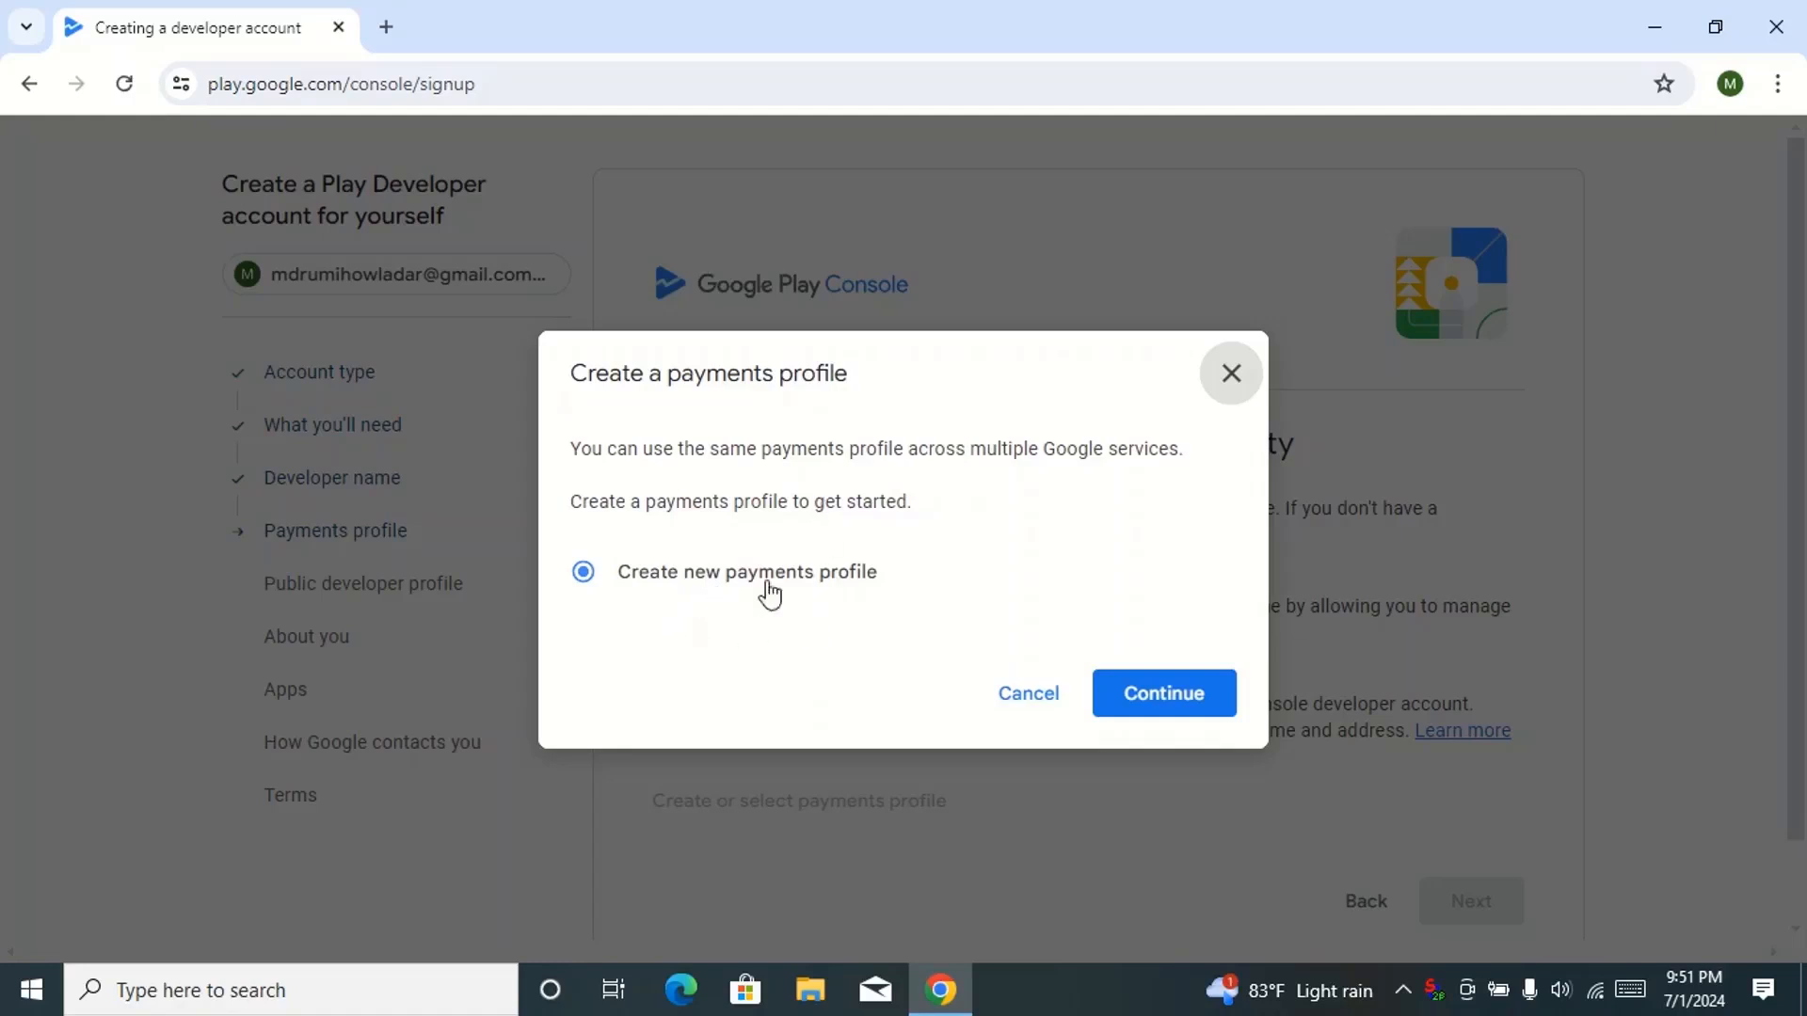
Create a new payments profile with Country/region set to Bangladesh
{"action": "left_click", "coordinate": [1146, 708]}
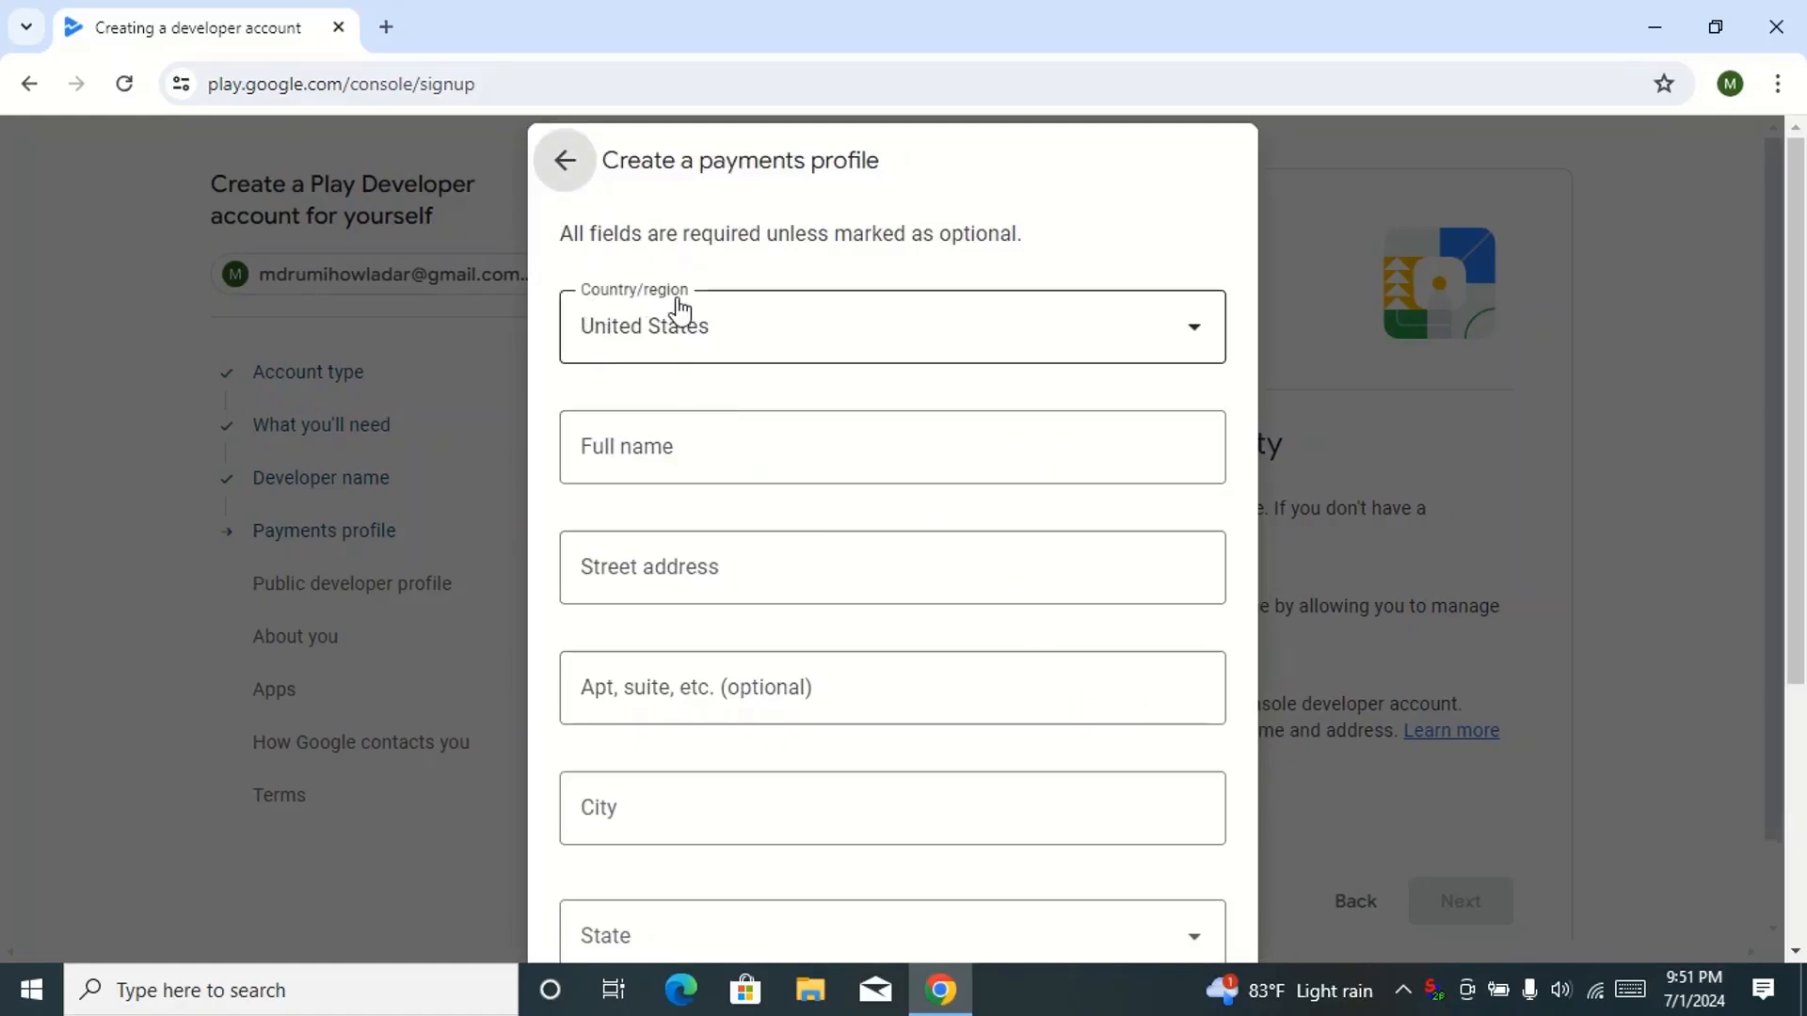
{"action": "left_click", "coordinate": [787, 346]}
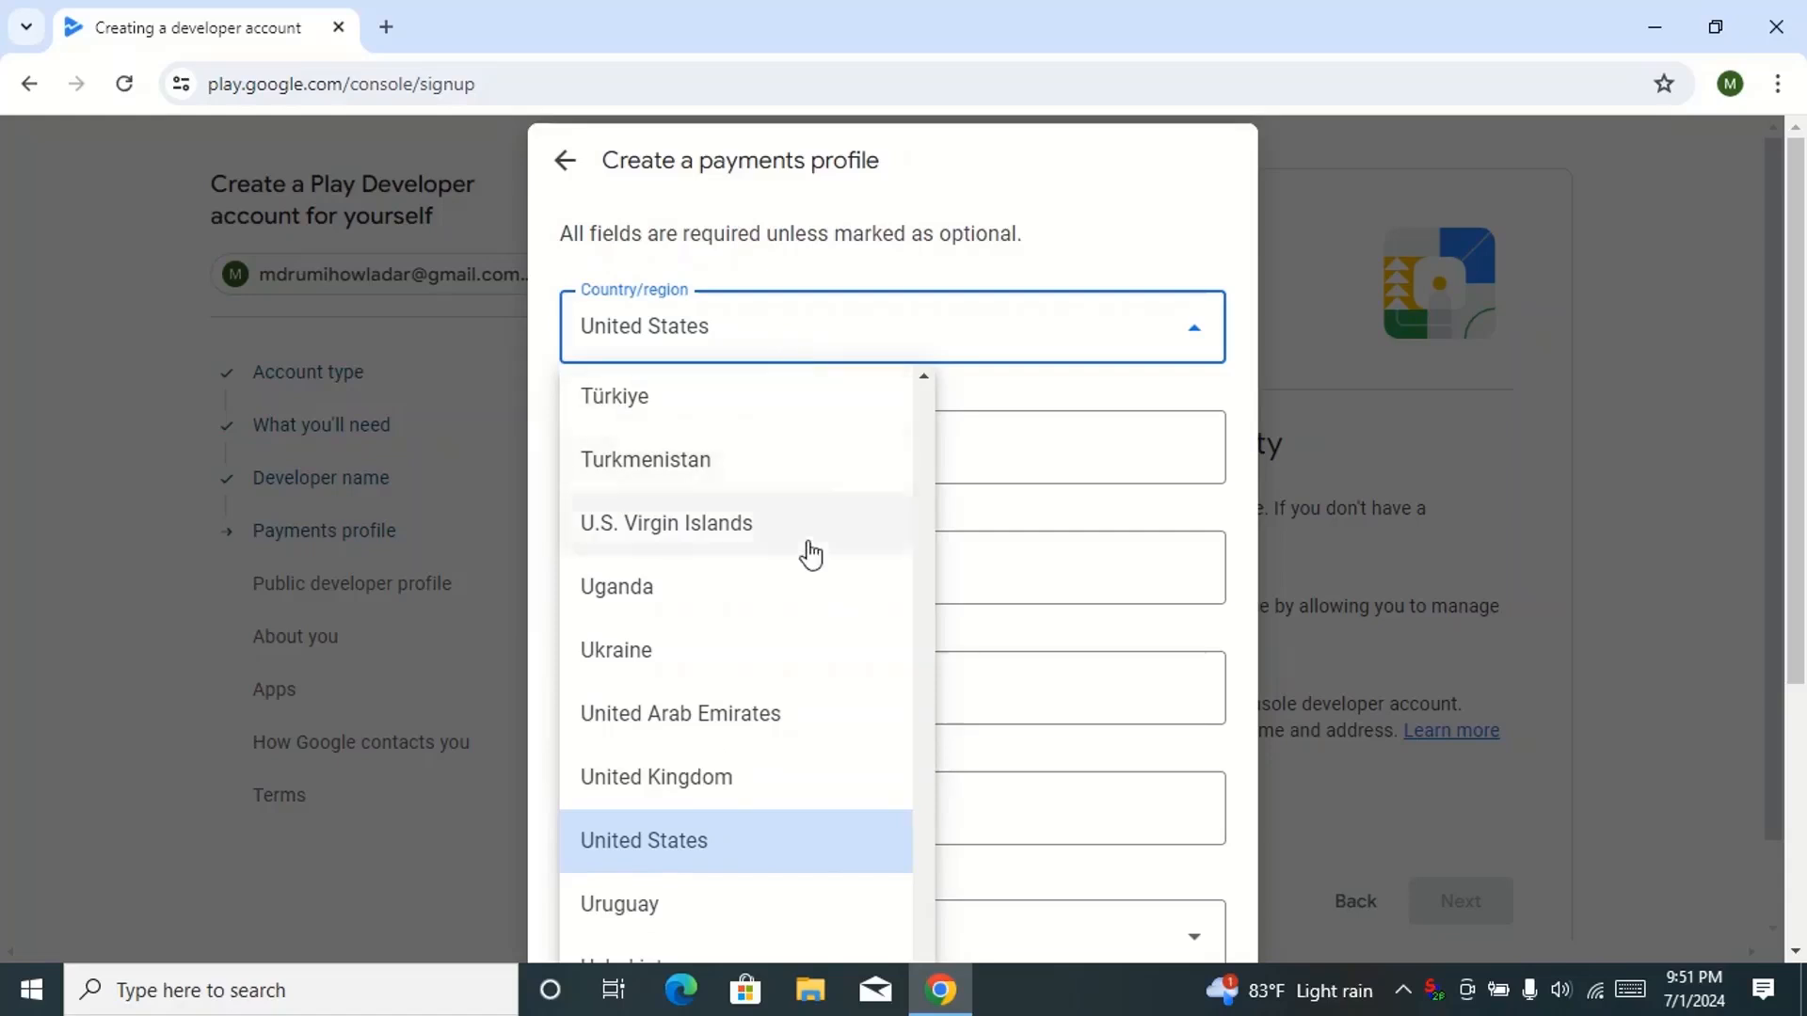
{"action": "scroll", "coordinate": [815, 577], "scroll_direction": "up", "scroll_amount": 20}
{"action": "scroll", "coordinate": [815, 577], "scroll_direction": "up", "scroll_amount": 20}
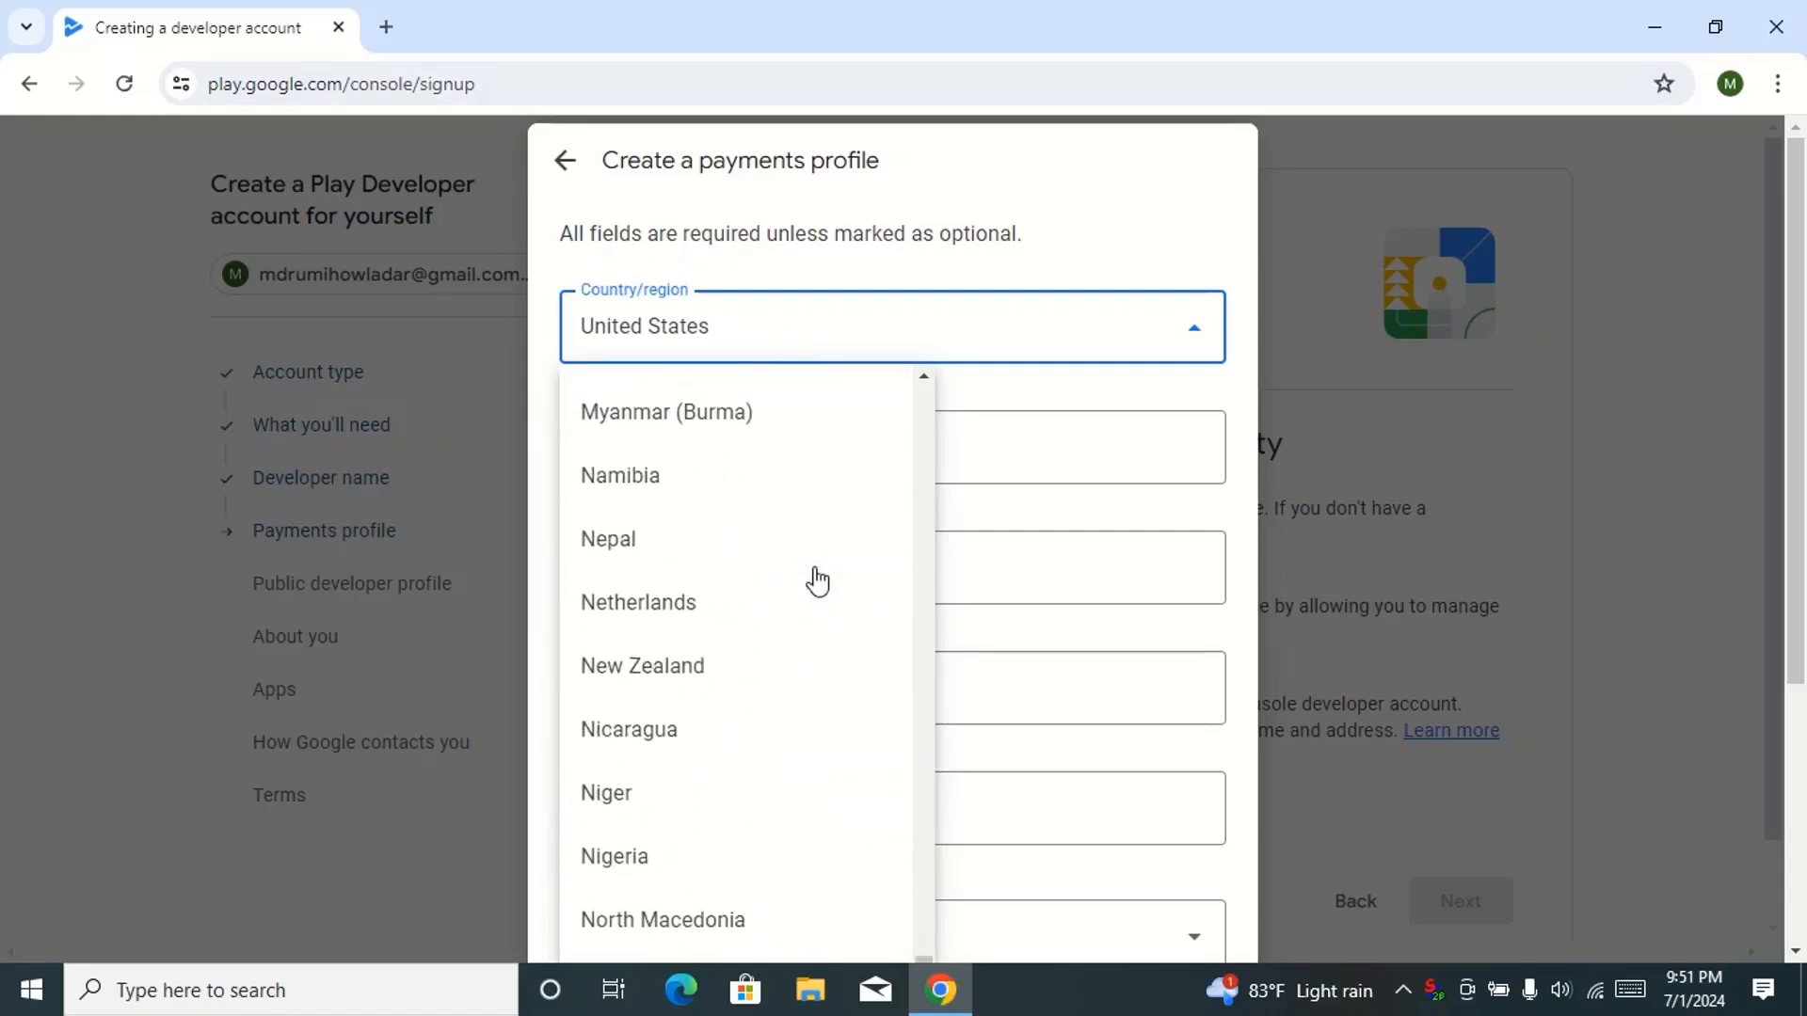
{"action": "scroll", "coordinate": [919, 476], "scroll_direction": "up", "scroll_amount": 20}
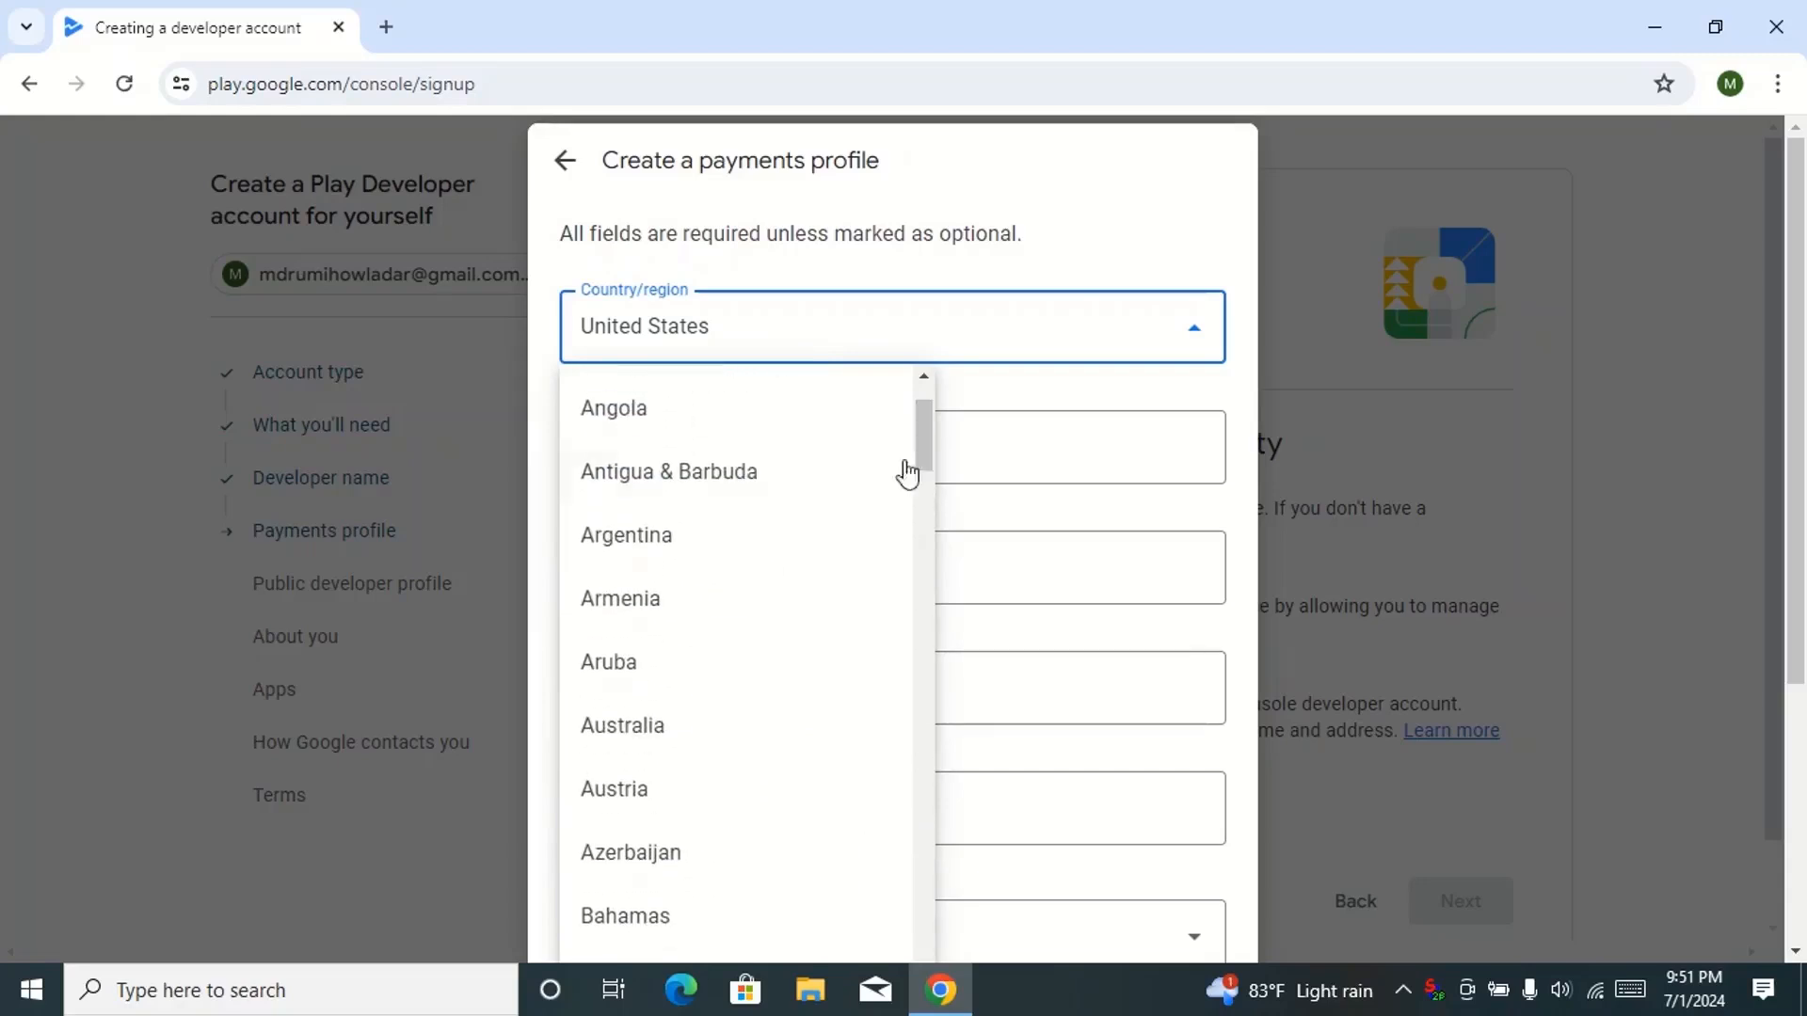
{"action": "scroll", "coordinate": [819, 590], "scroll_direction": "down", "scroll_amount": 4}
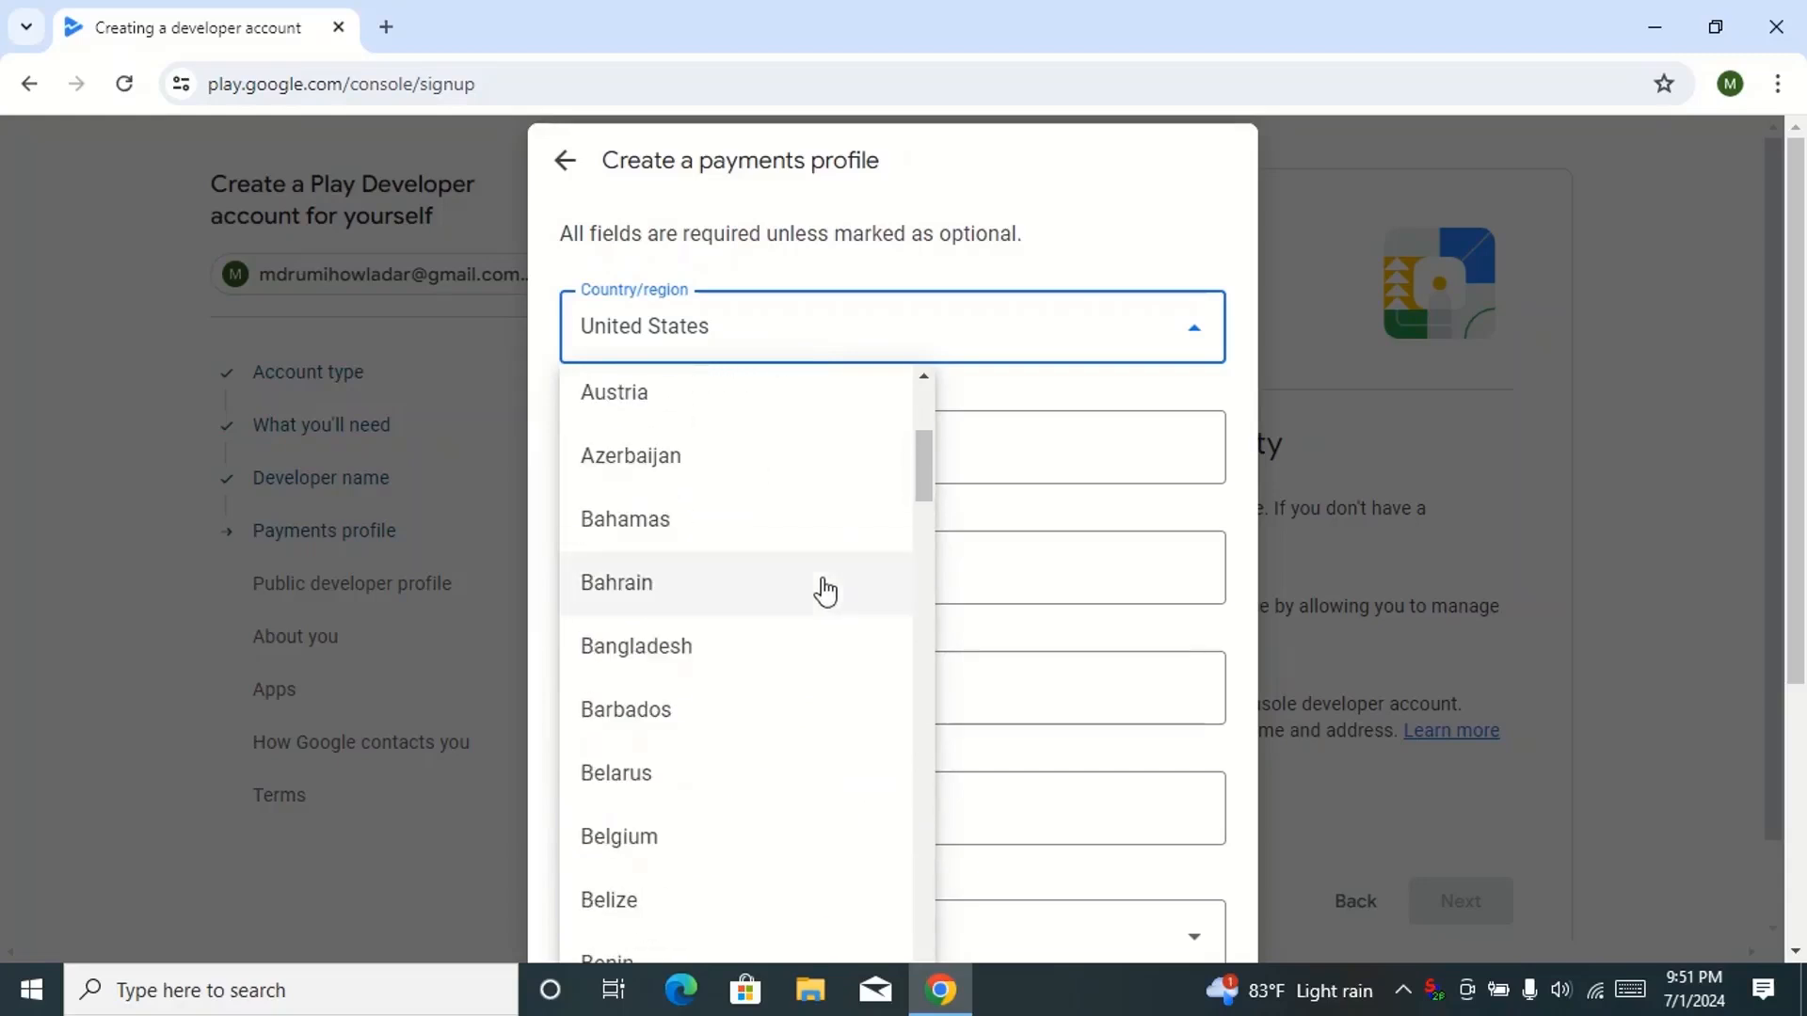
{"action": "left_click", "coordinate": [697, 659]}
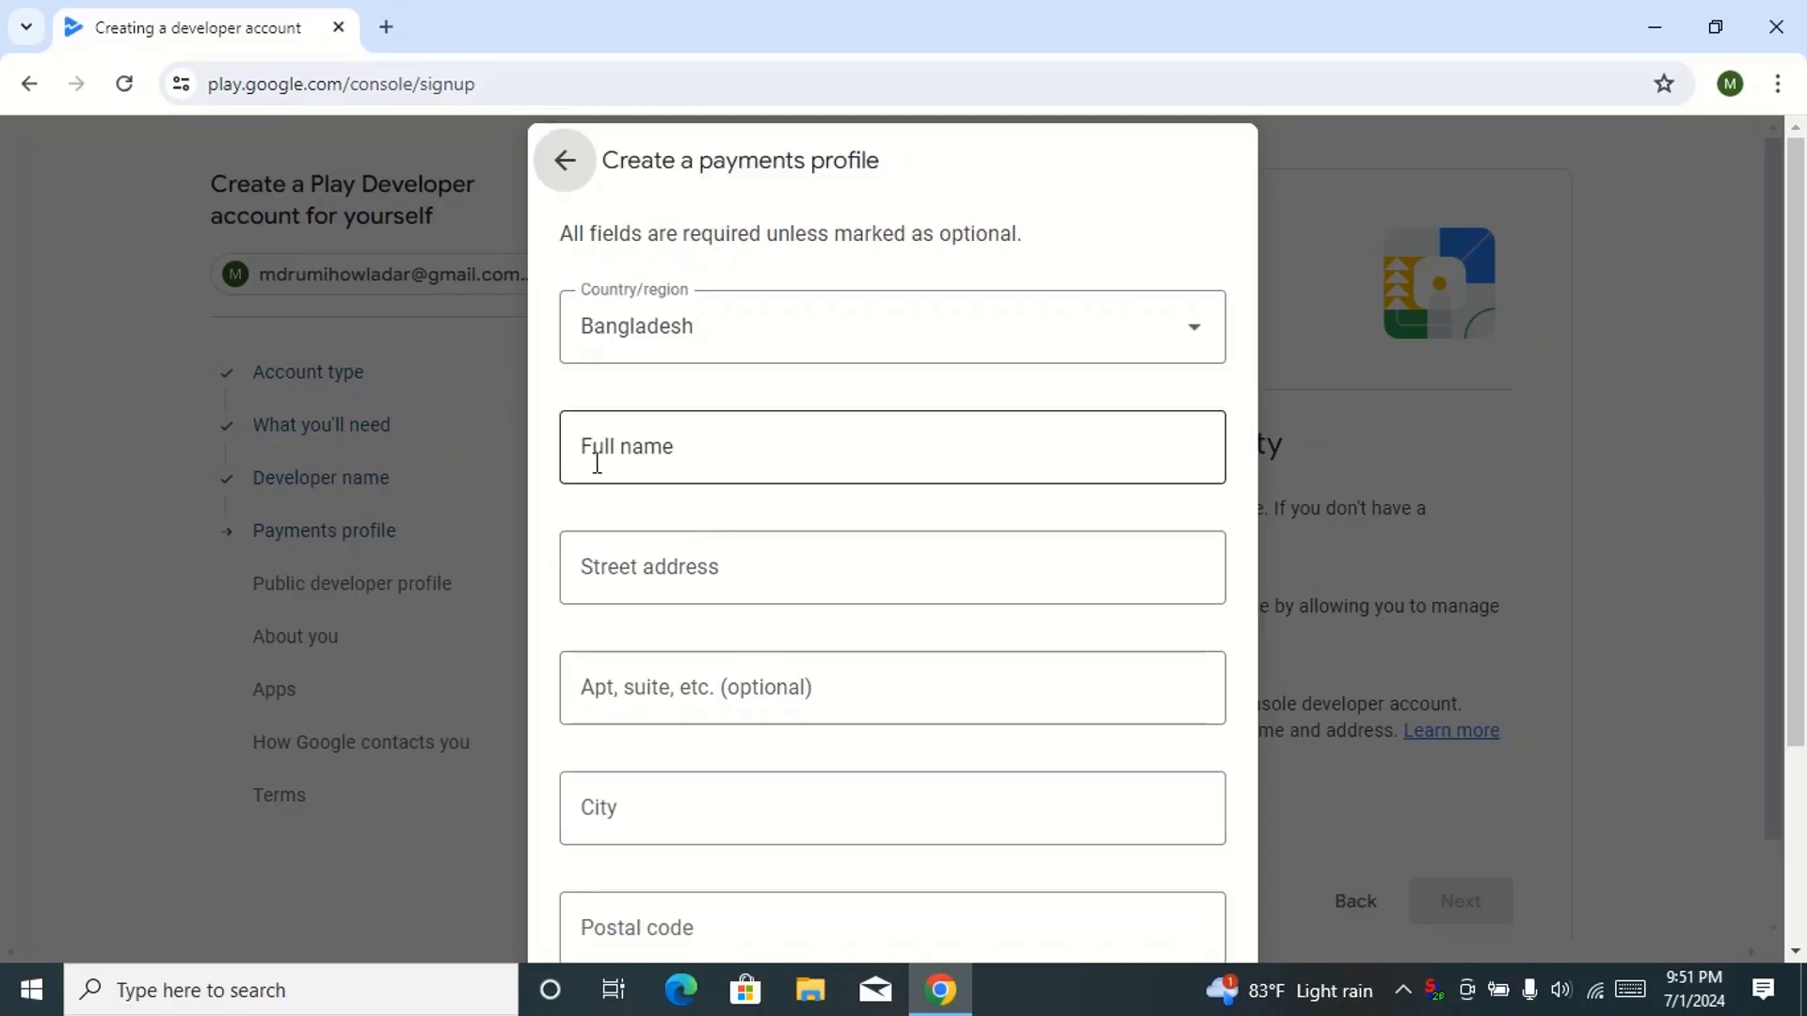
Fill in the legal full name, street address, city and postal code, then save the profile
{"action": "left_click", "coordinate": [753, 453]}
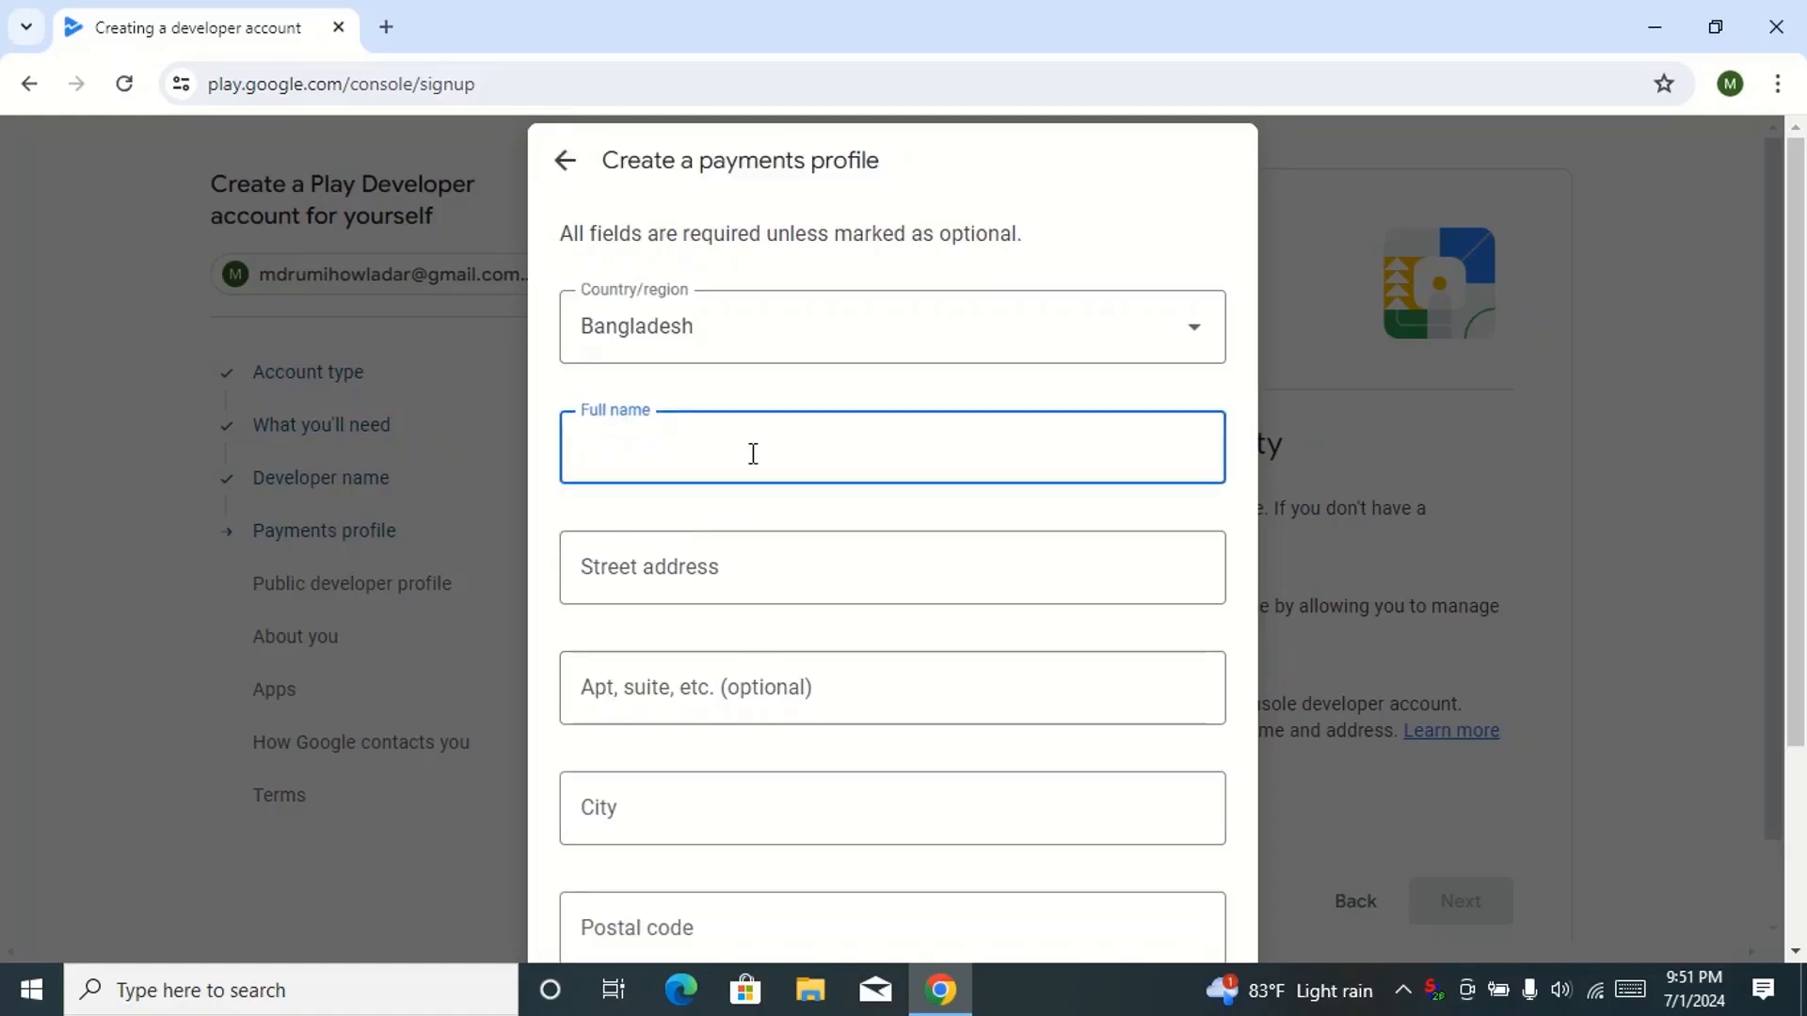
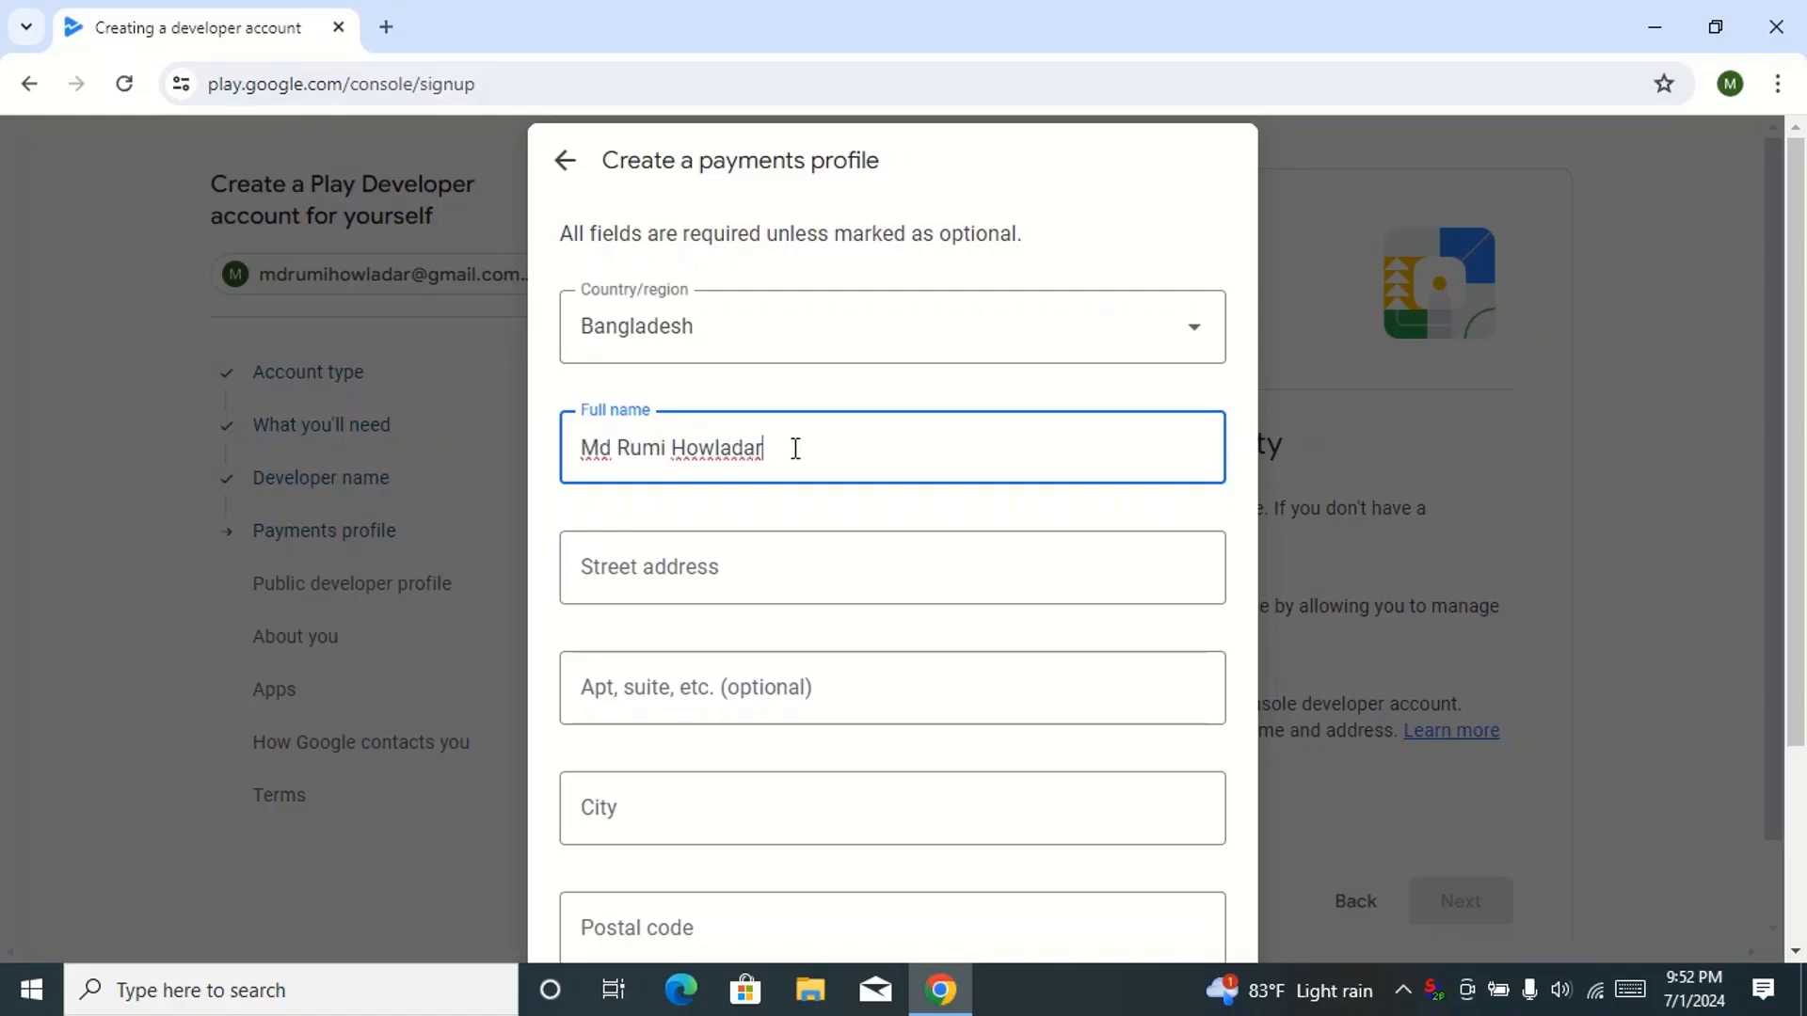
{"action": "left_click", "coordinate": [780, 576]}
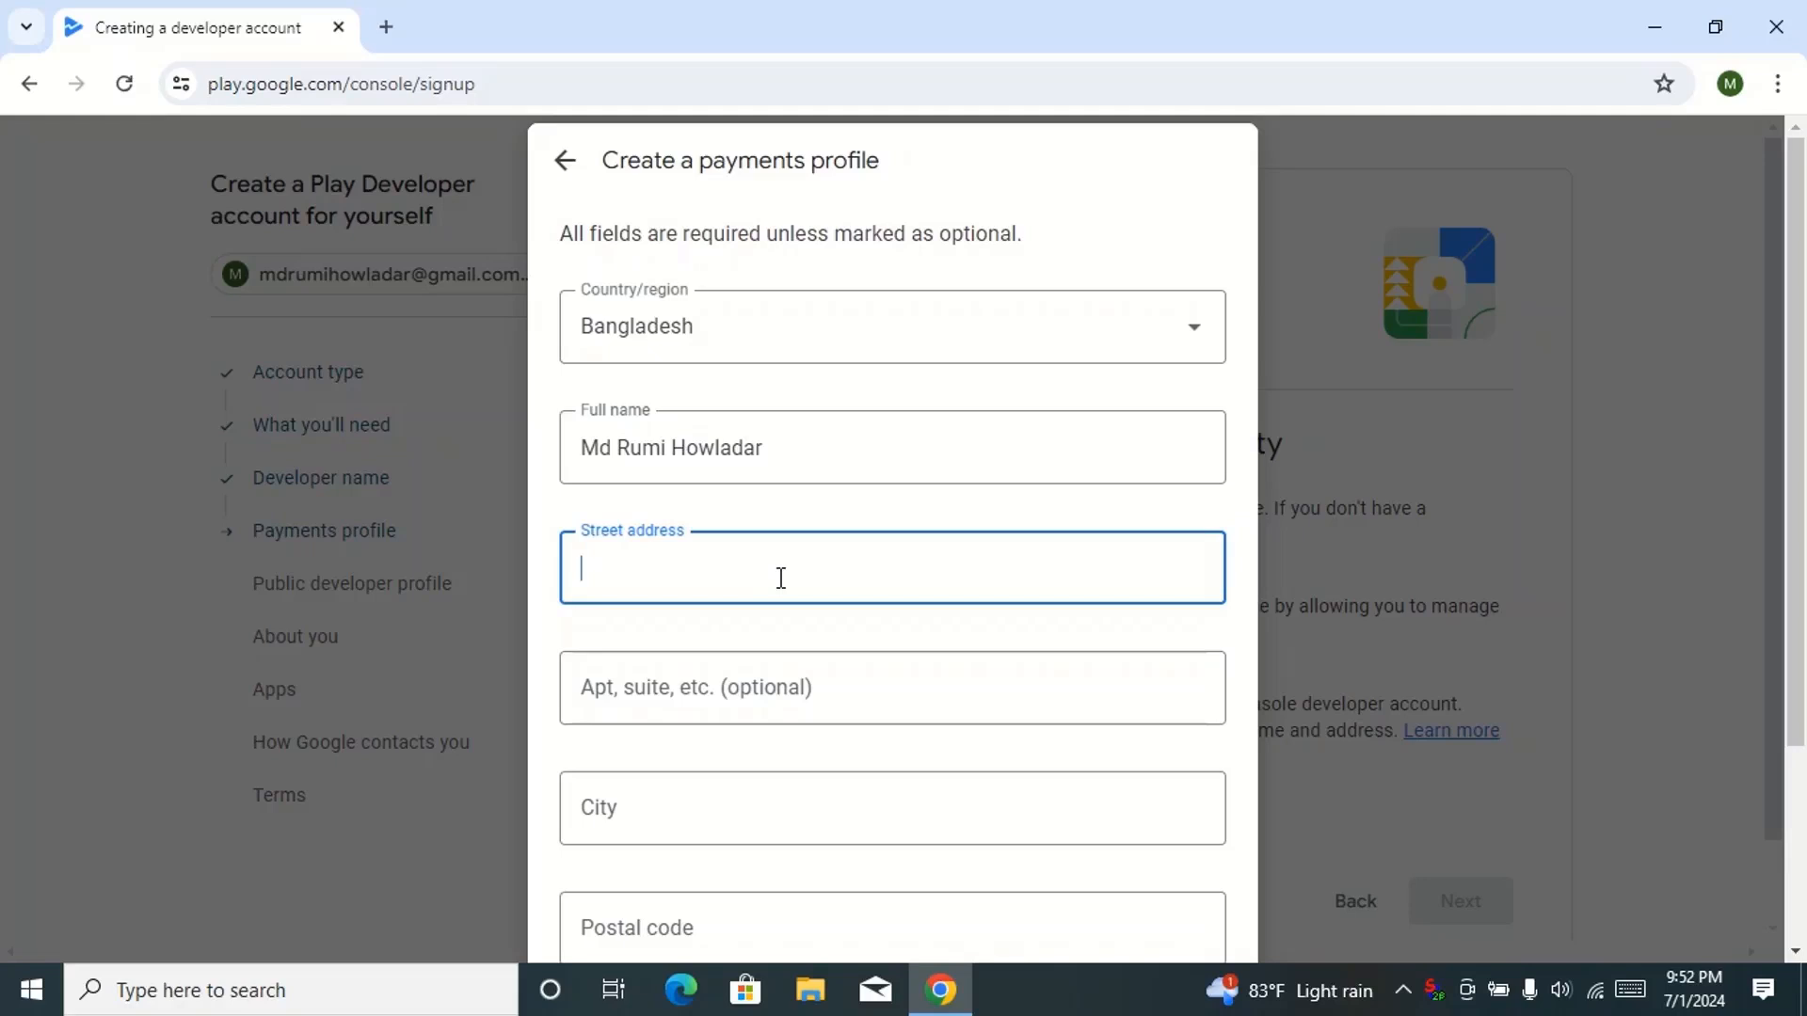
{"action": "key", "text": "ctrl+v"}
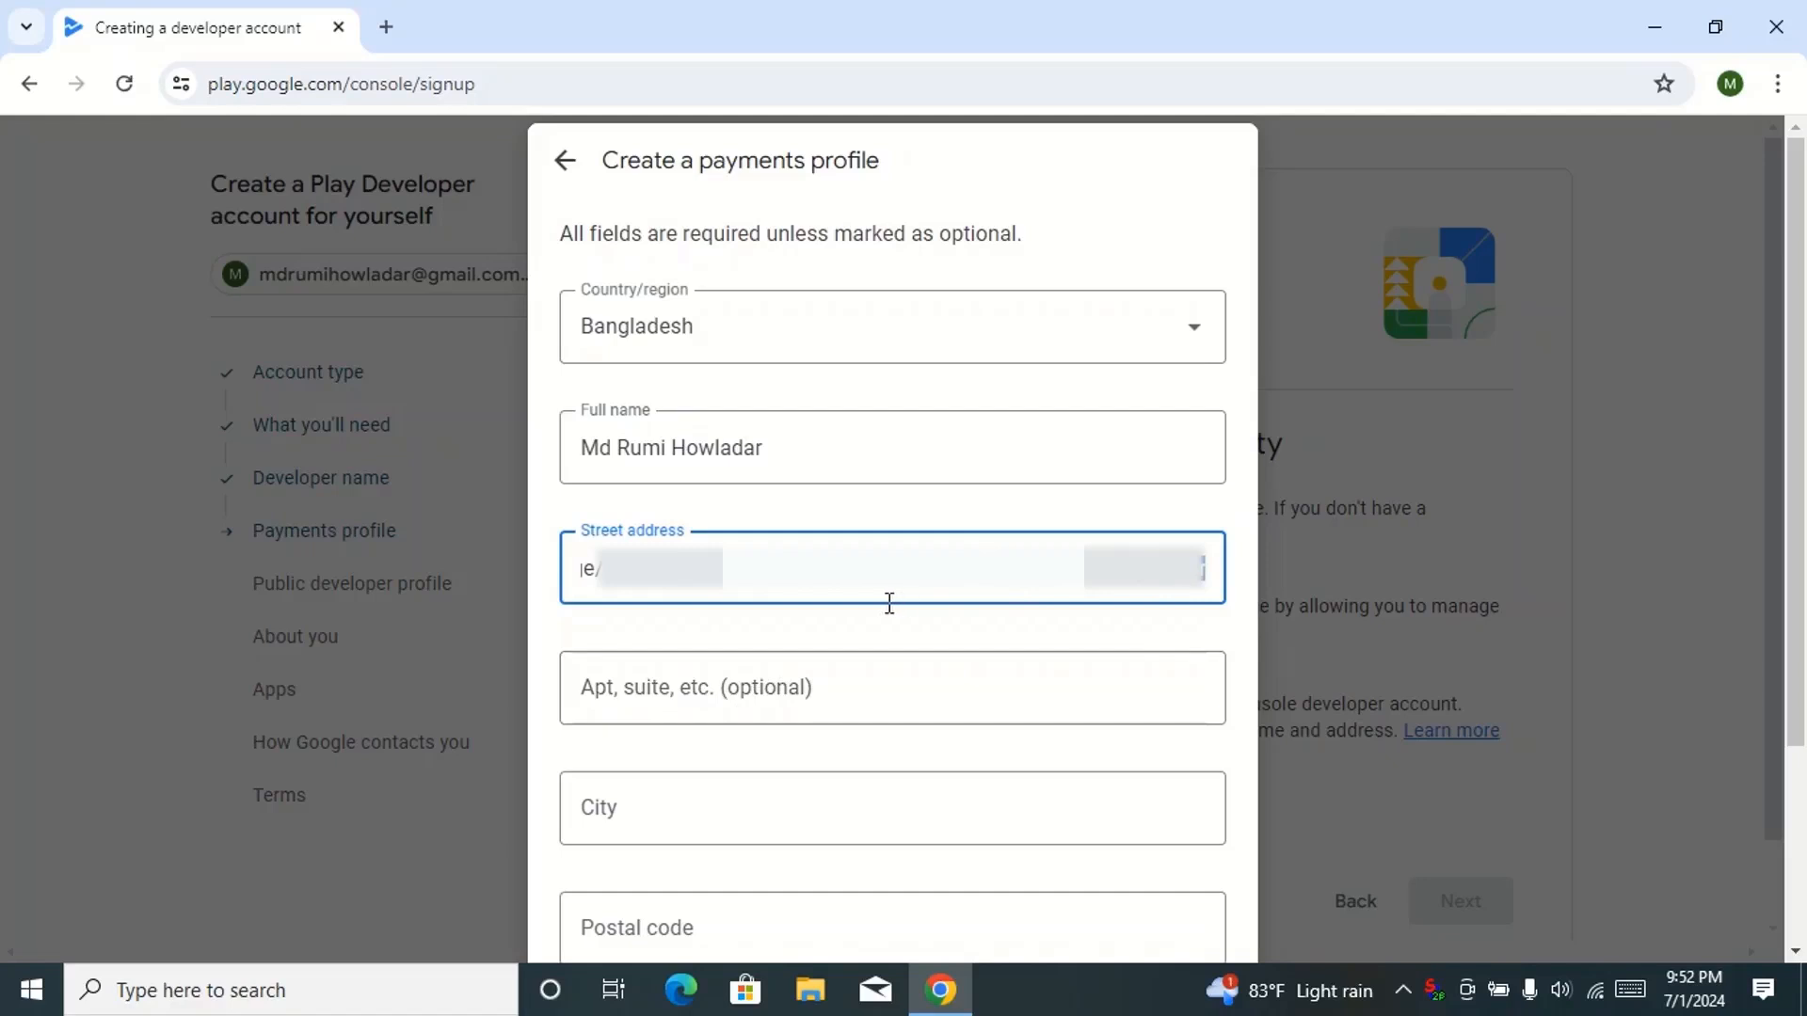
{"action": "scroll", "coordinate": [888, 605], "scroll_direction": "down", "scroll_amount": 3}
{"action": "left_click", "coordinate": [729, 546]}
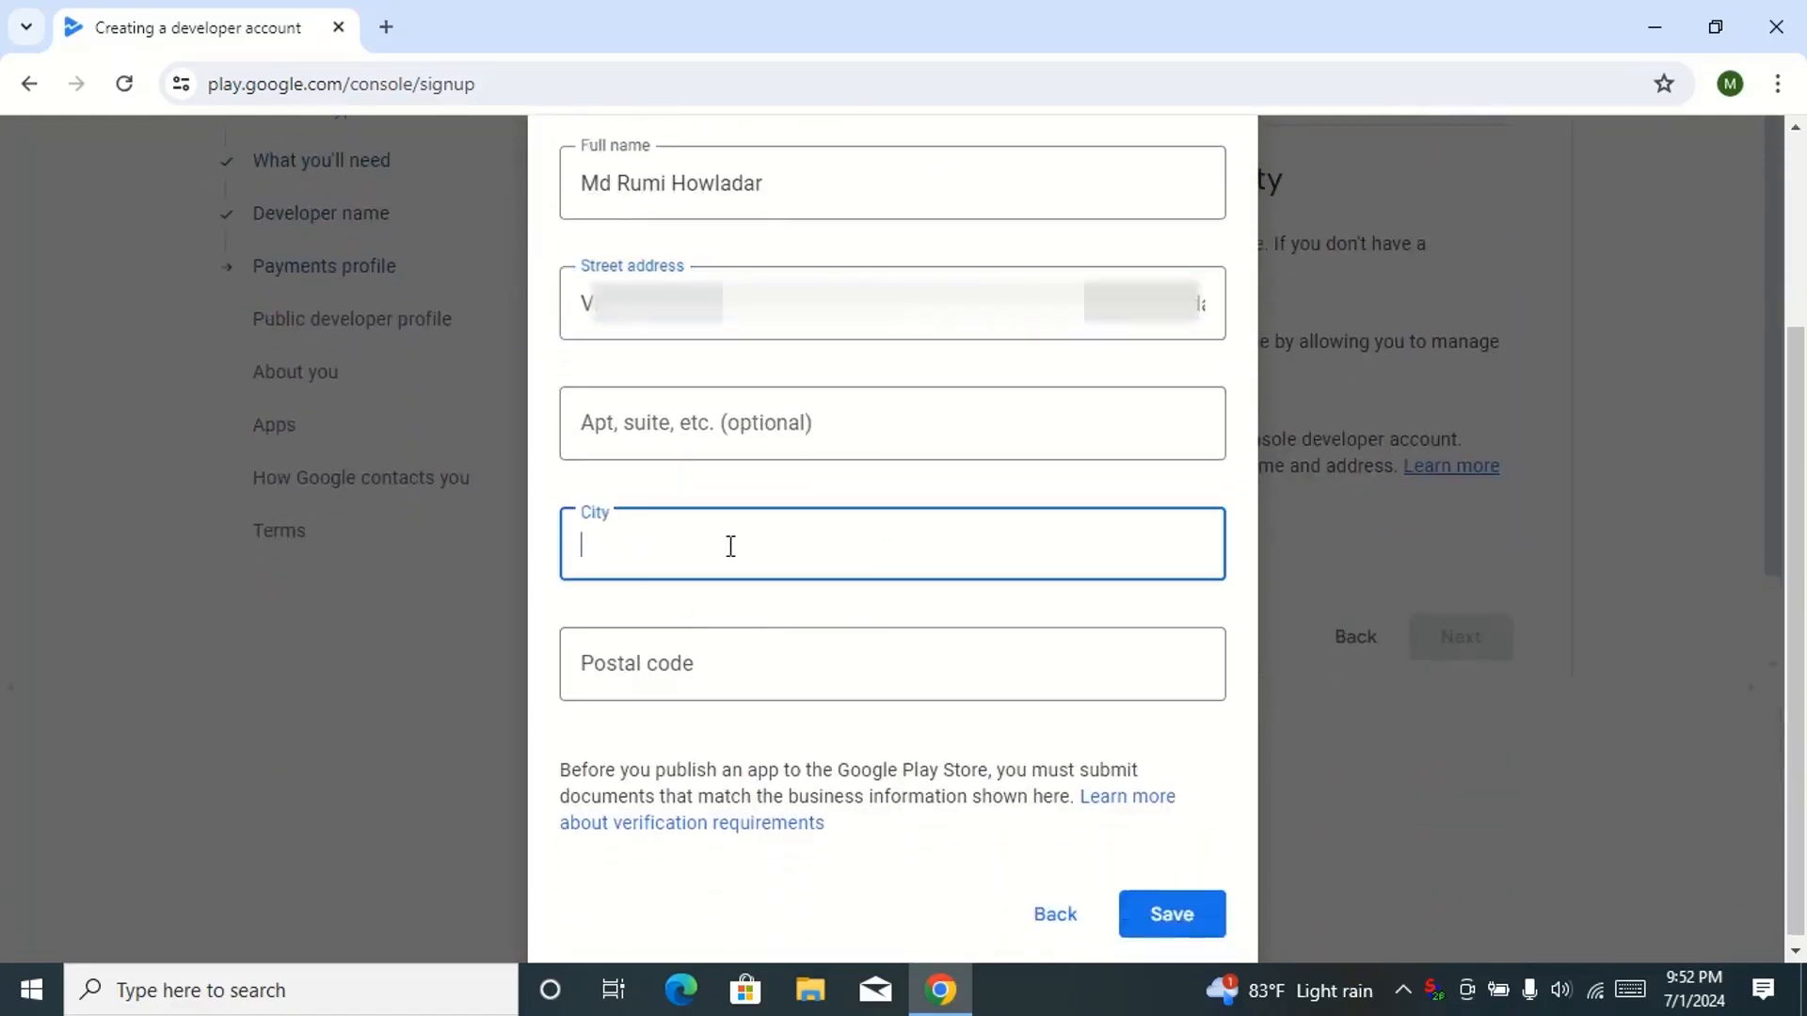
{"action": "type", "text": "Madaripur"}
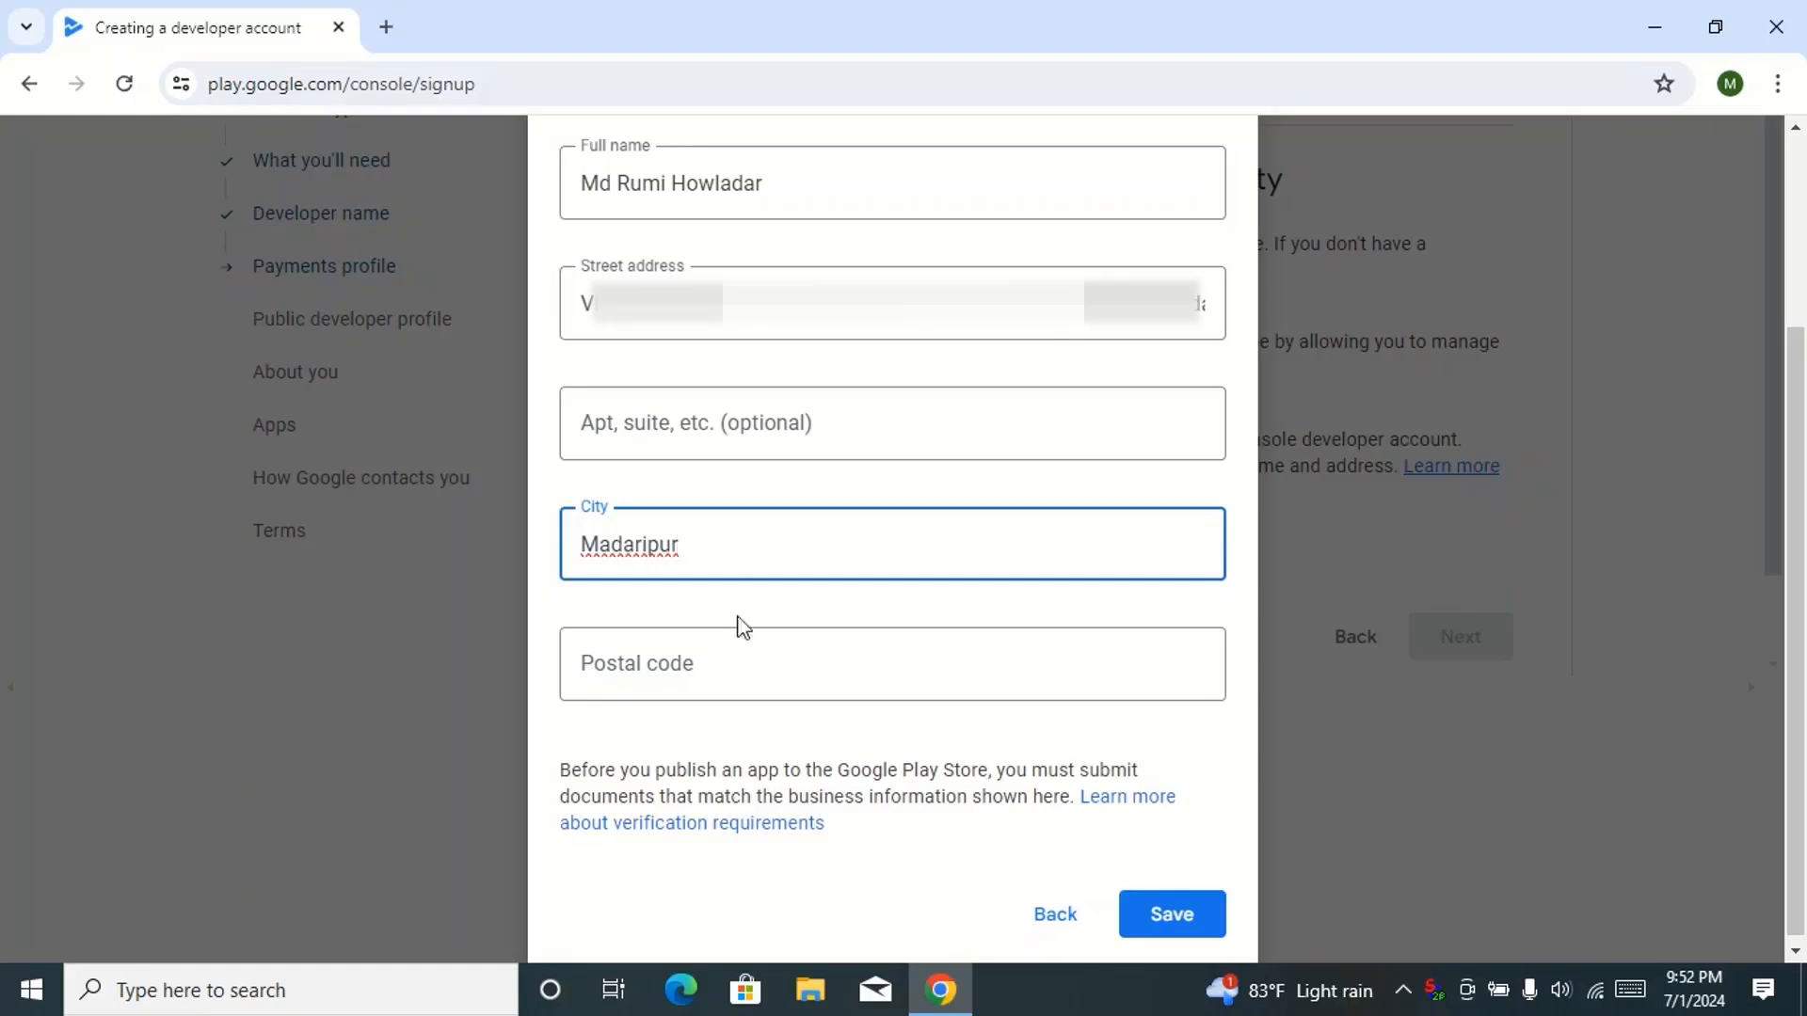
{"action": "left_click", "coordinate": [751, 666]}
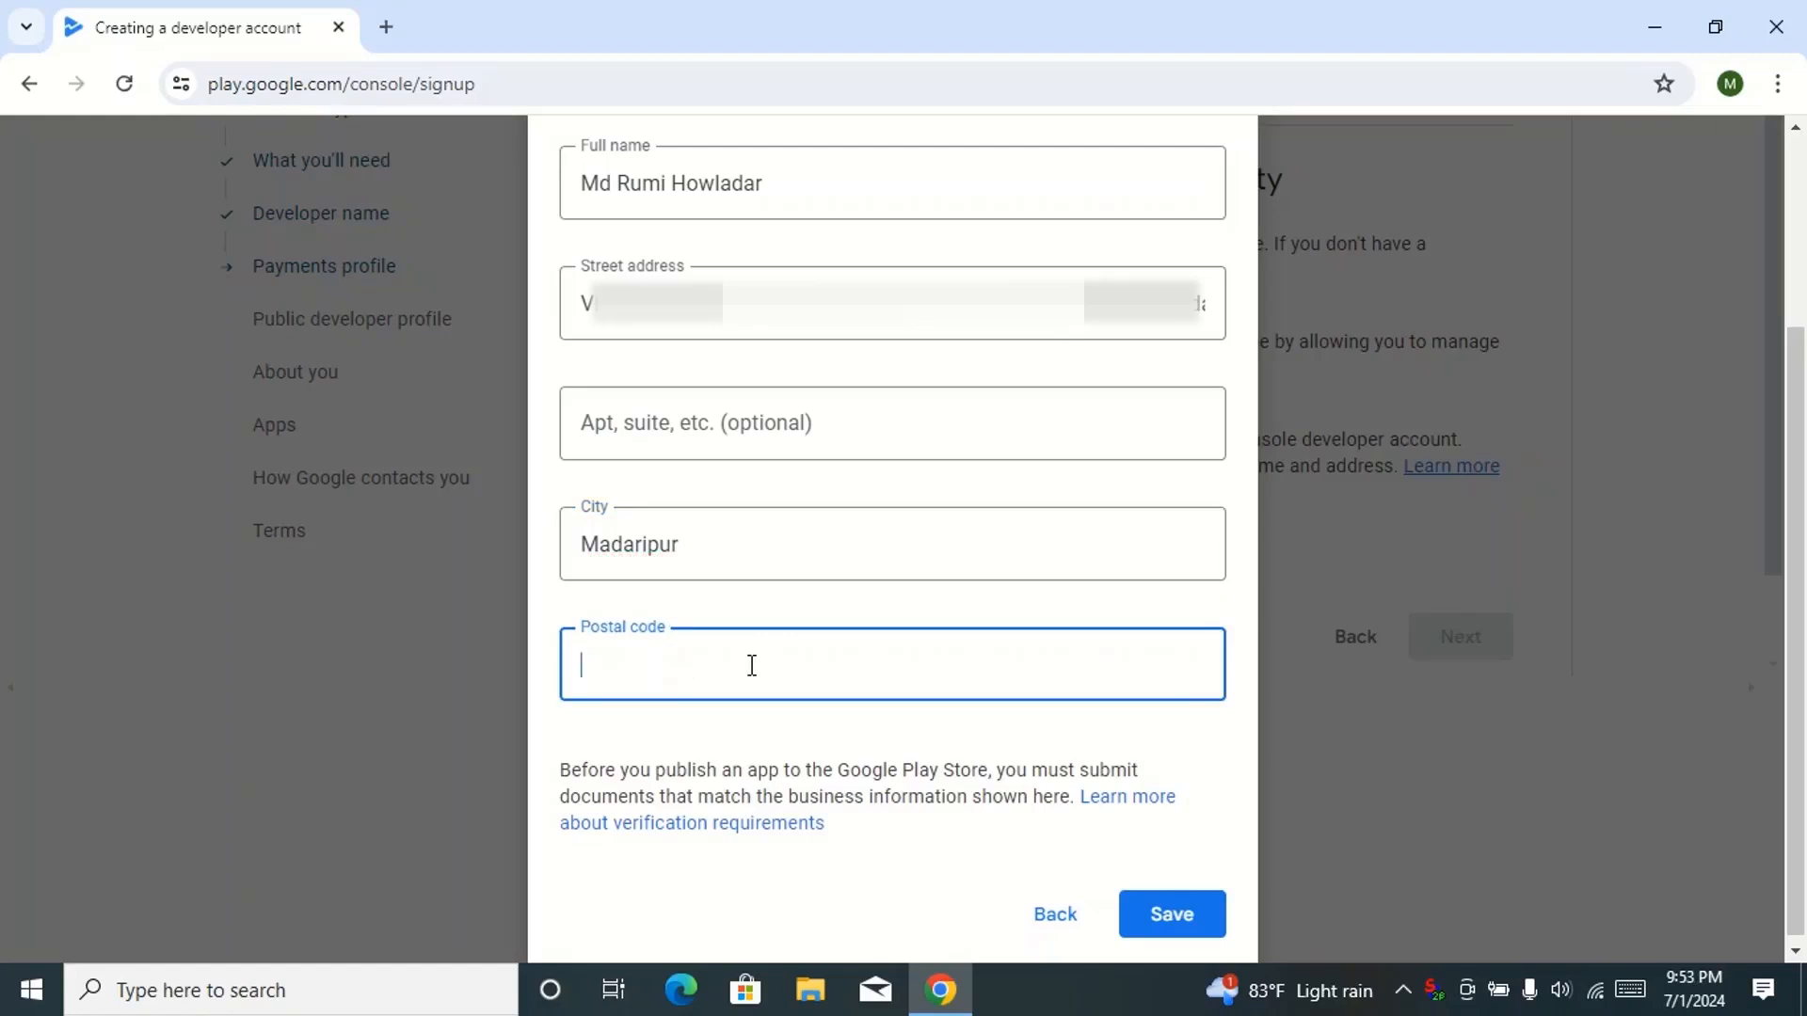
{"action": "type", "text": "79"}
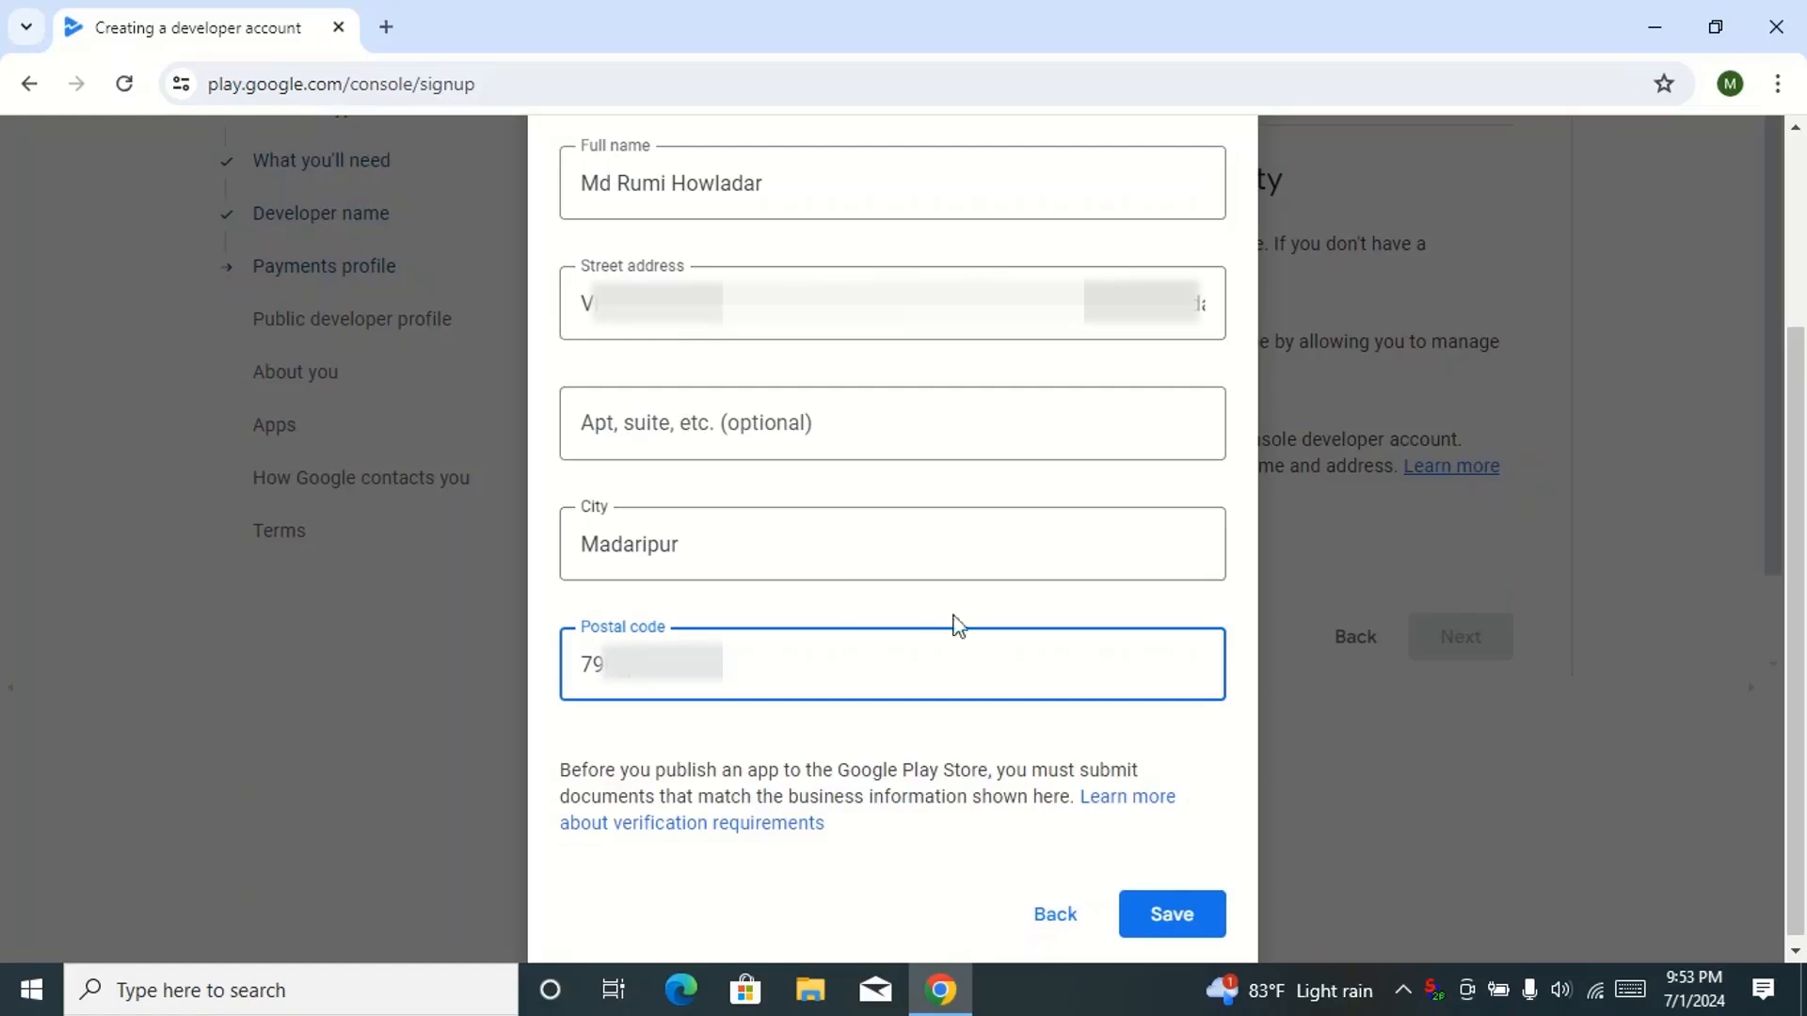
{"action": "left_click", "coordinate": [1152, 920]}
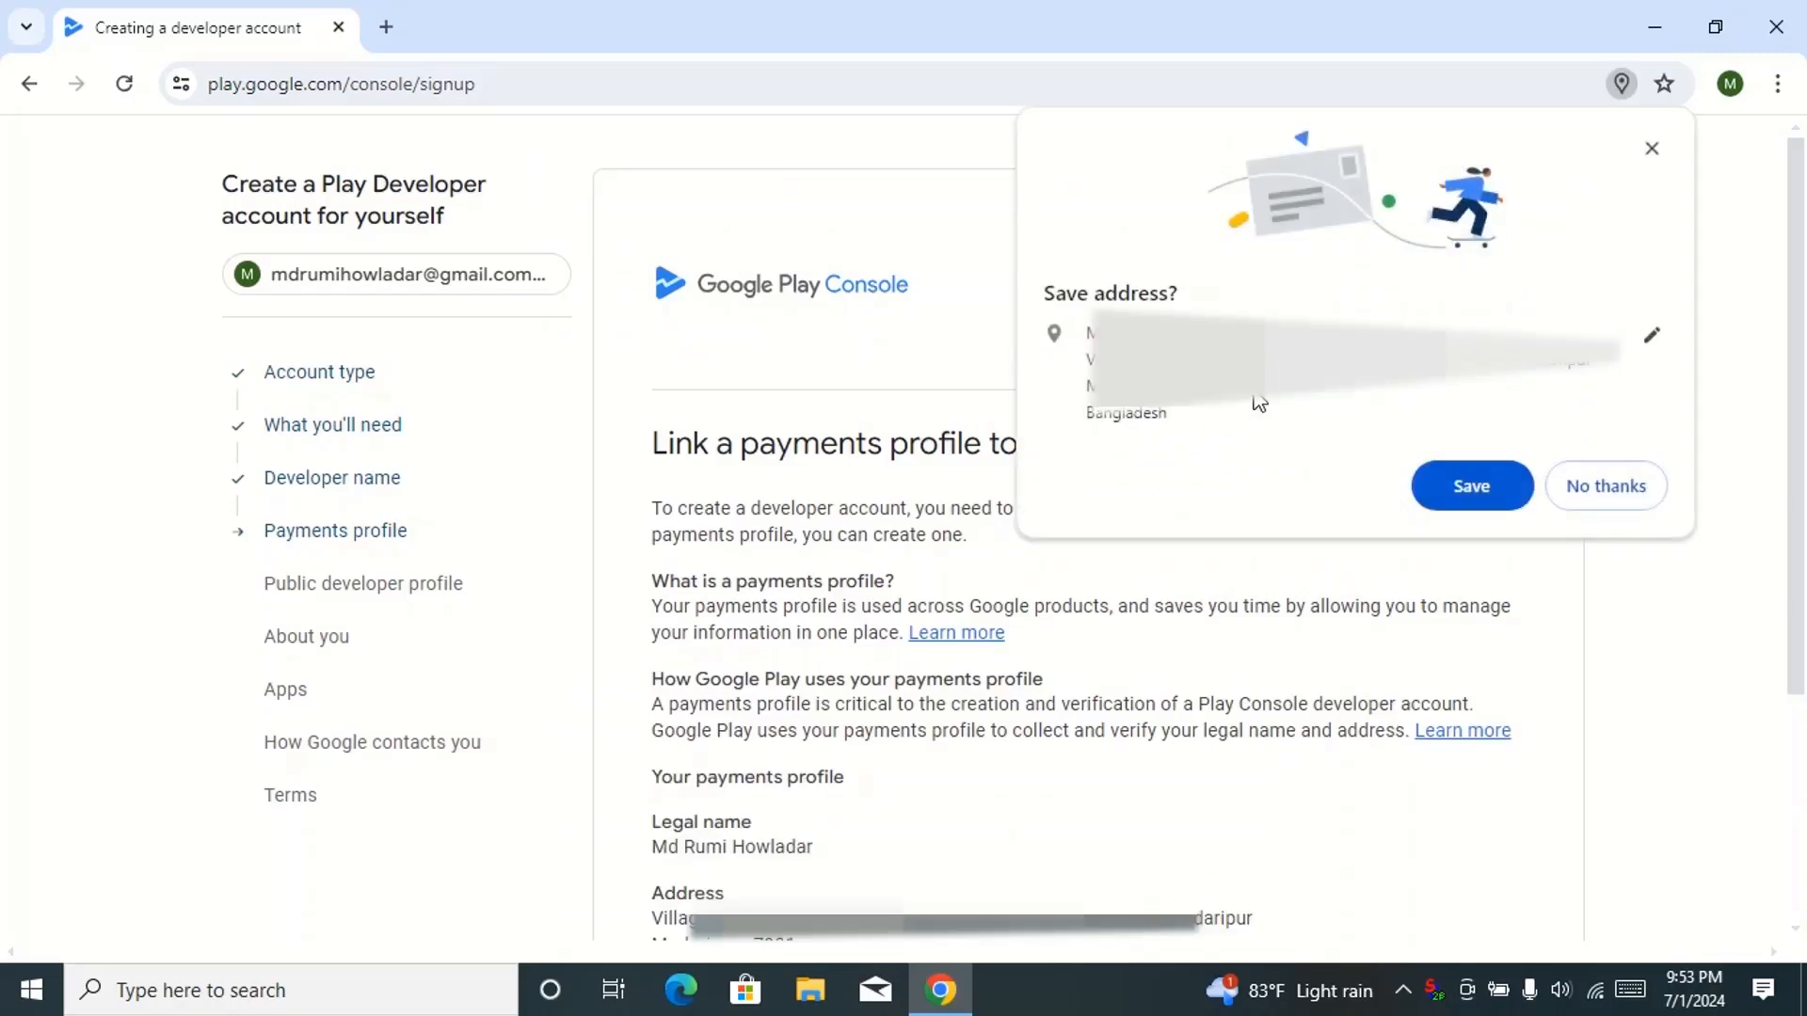
Decline saving the address in the browser and proceed to the Public developer profile step
{"action": "left_click", "coordinate": [1596, 505]}
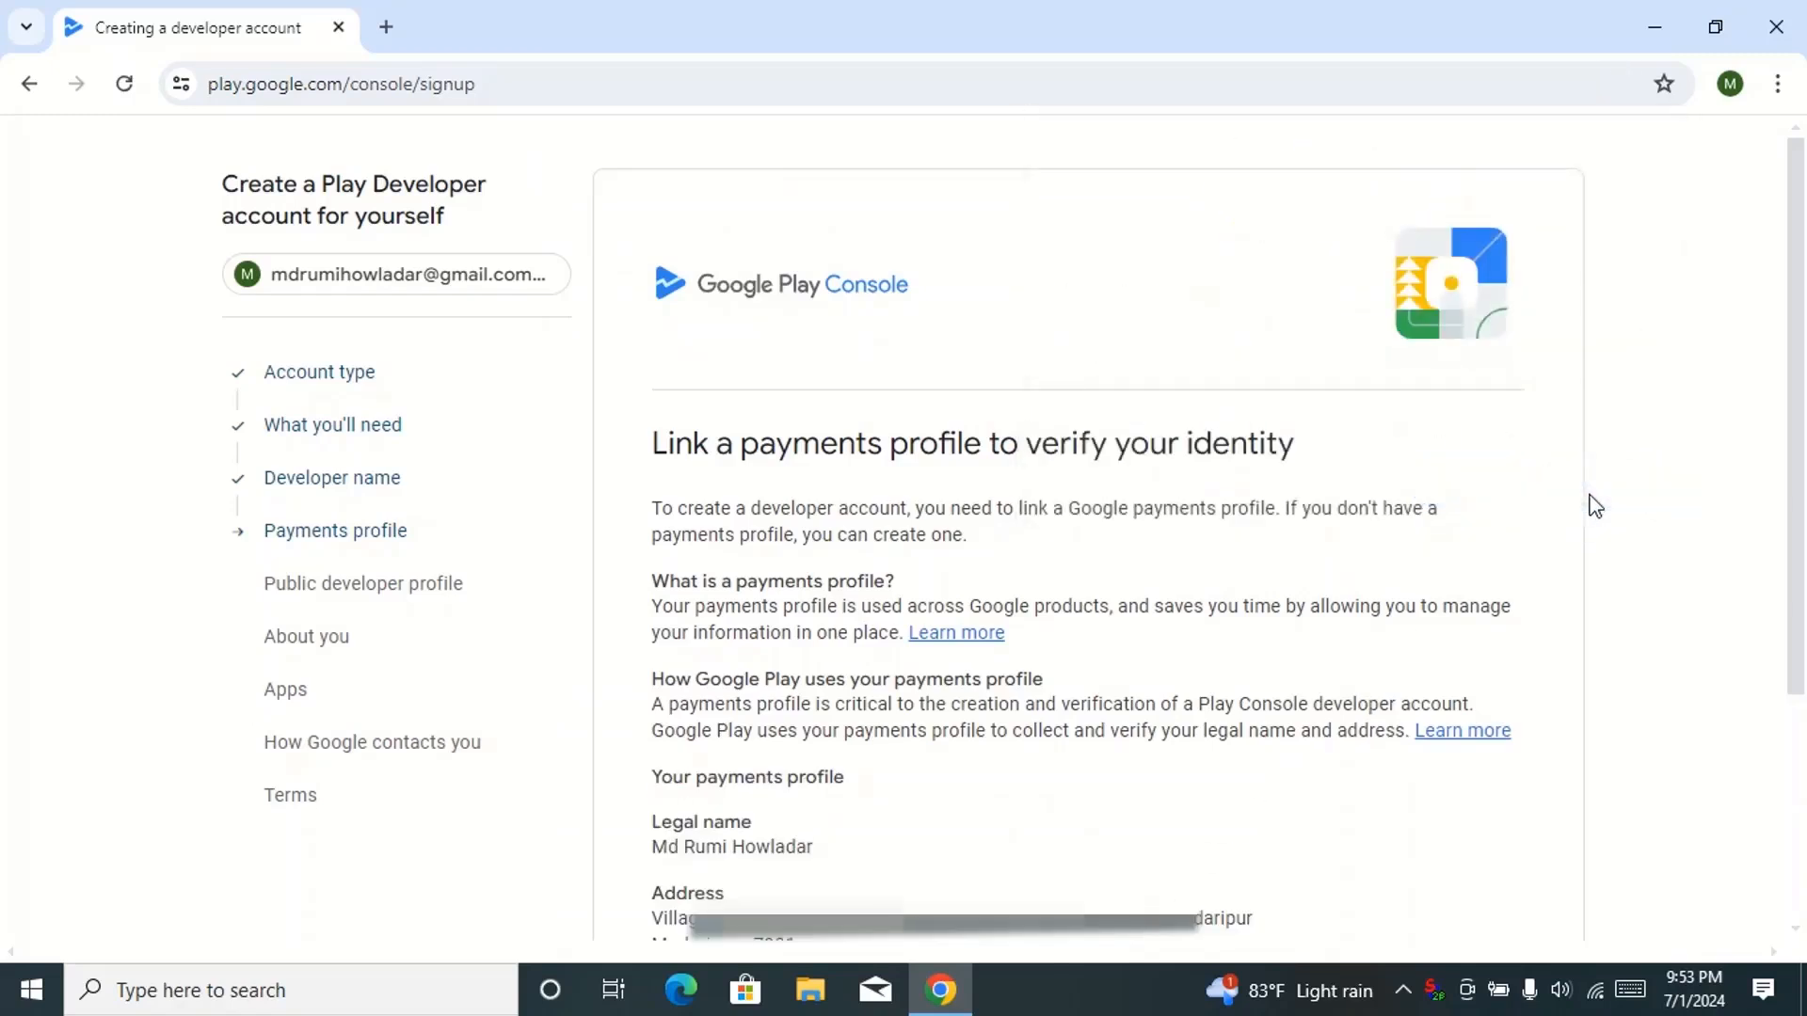
{"action": "scroll", "coordinate": [997, 533], "scroll_direction": "down", "scroll_amount": 2}
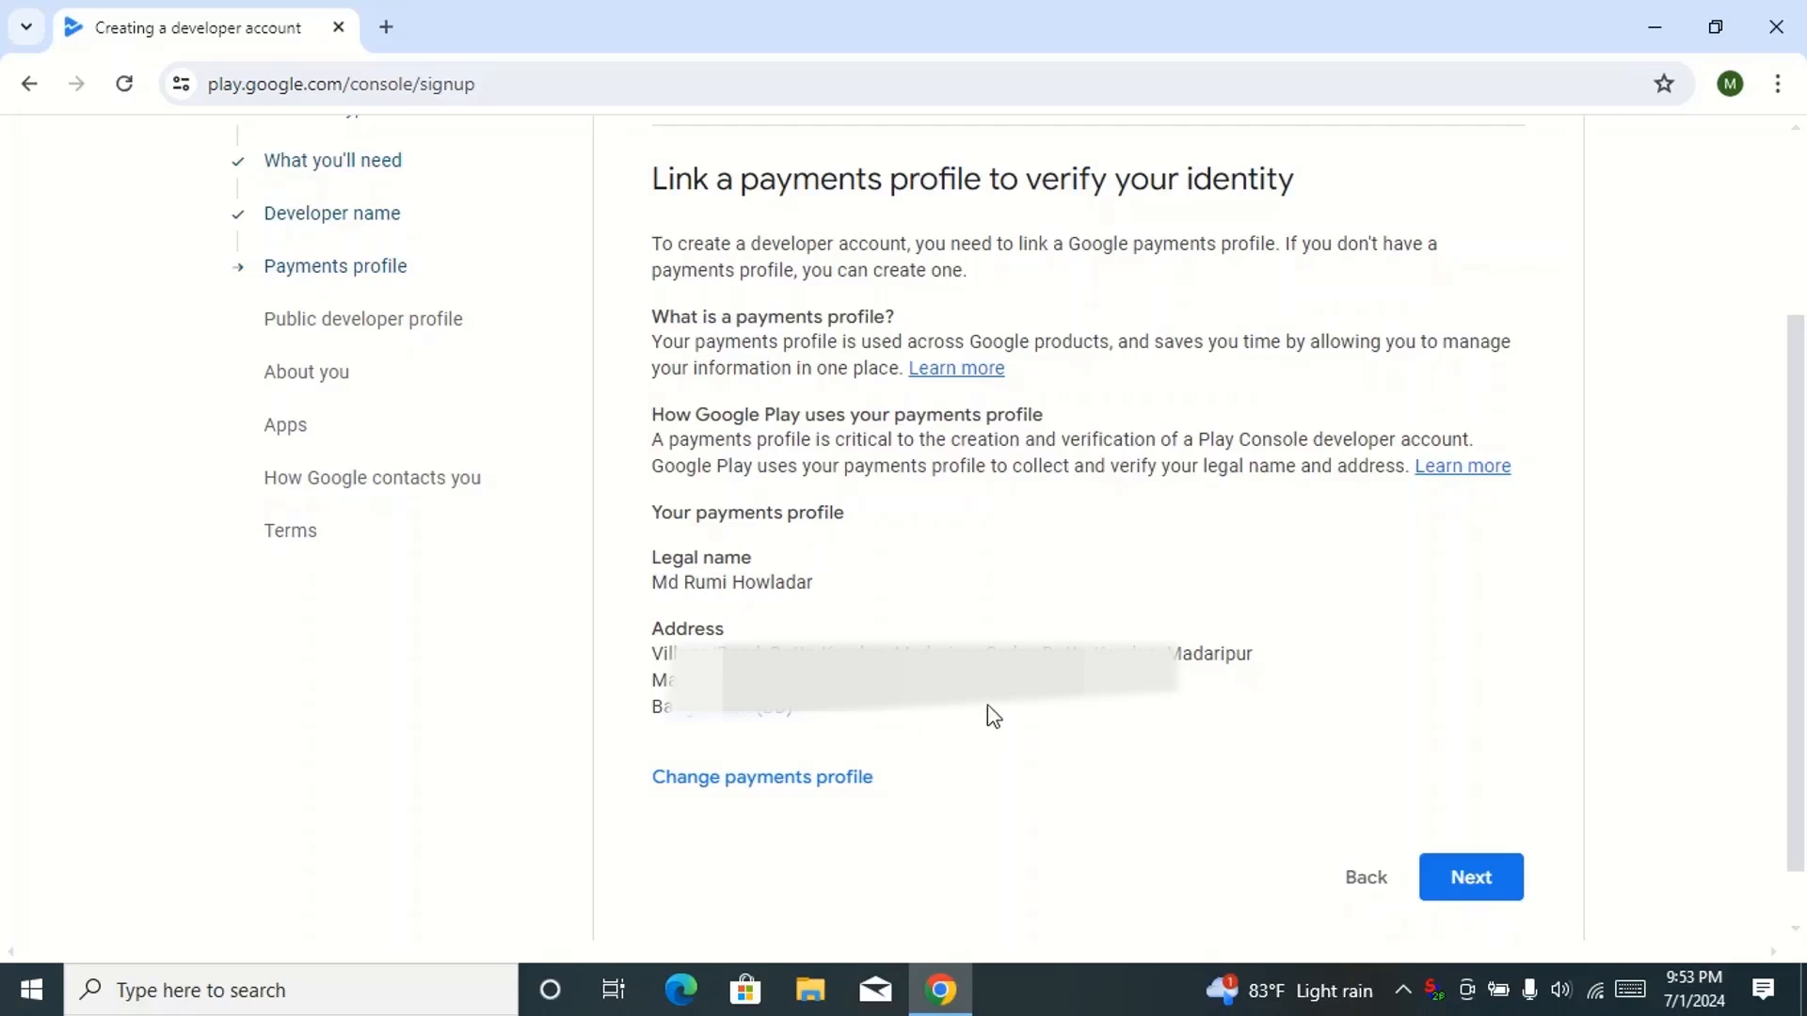
{"action": "left_click", "coordinate": [1468, 880]}
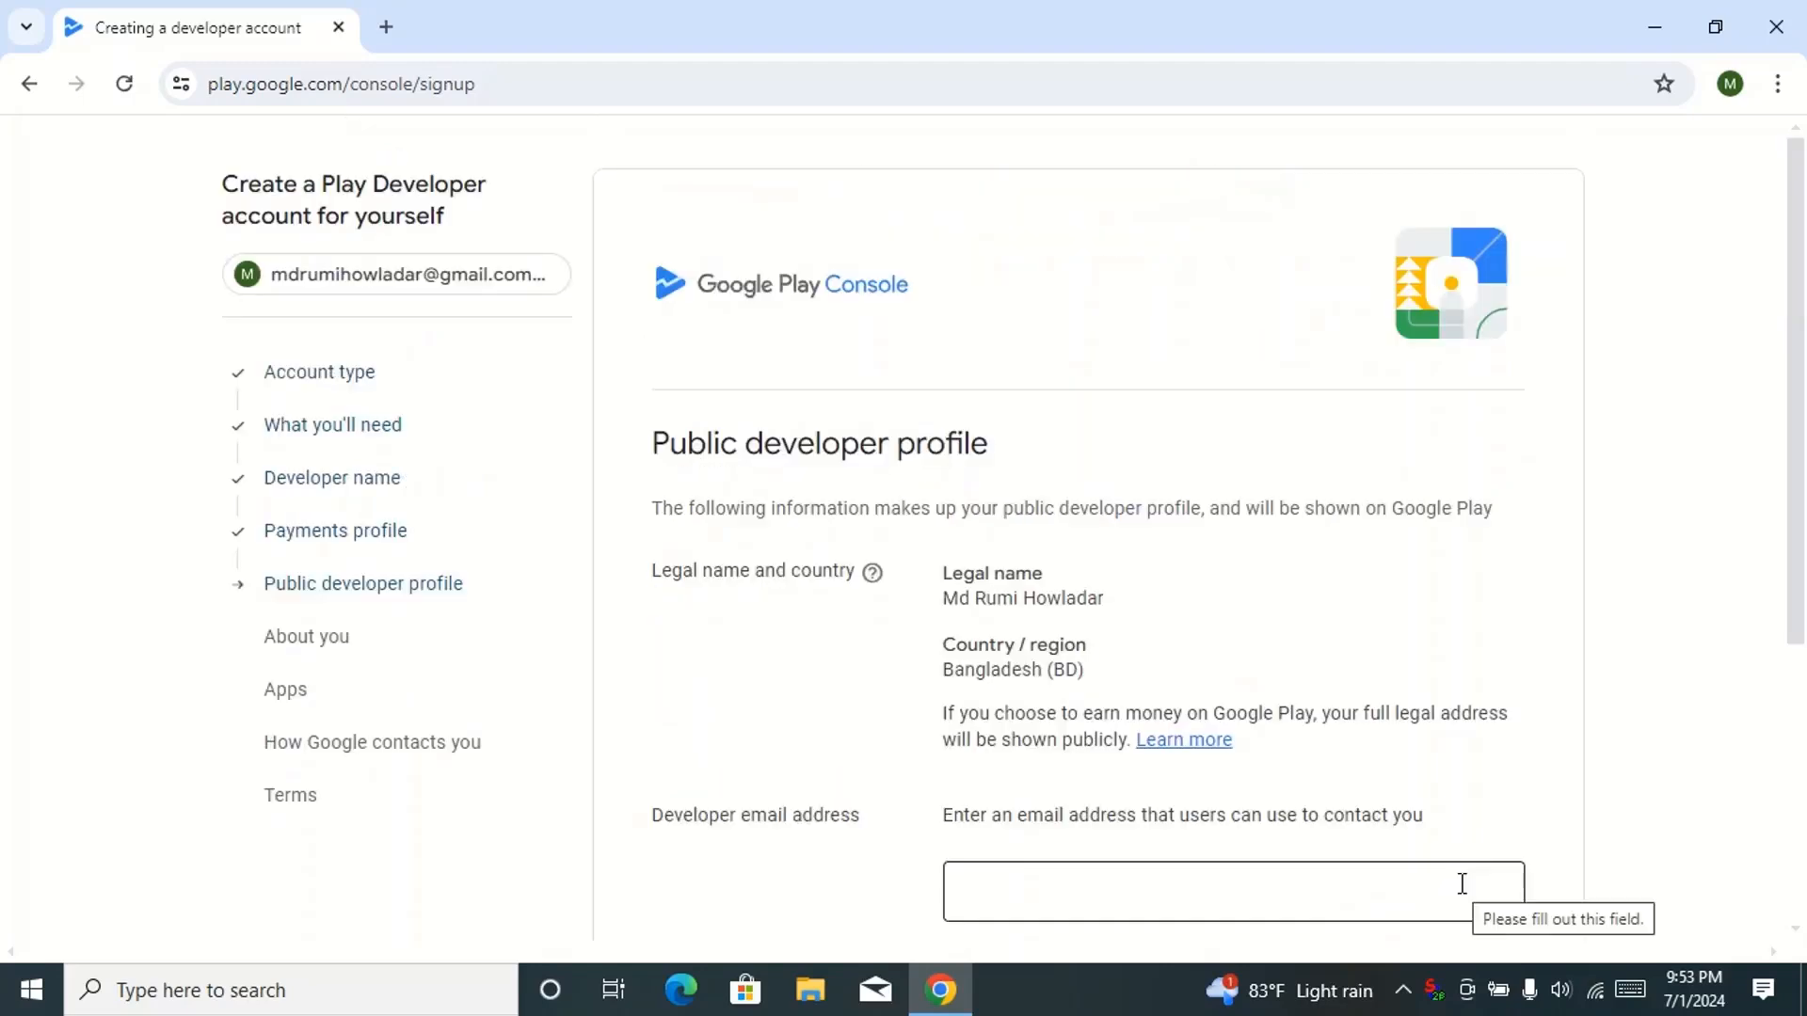
Paste the developer contact e-mail and request a 6-digit verification code for it
{"action": "scroll", "coordinate": [1274, 589], "scroll_direction": "down", "scroll_amount": 3}
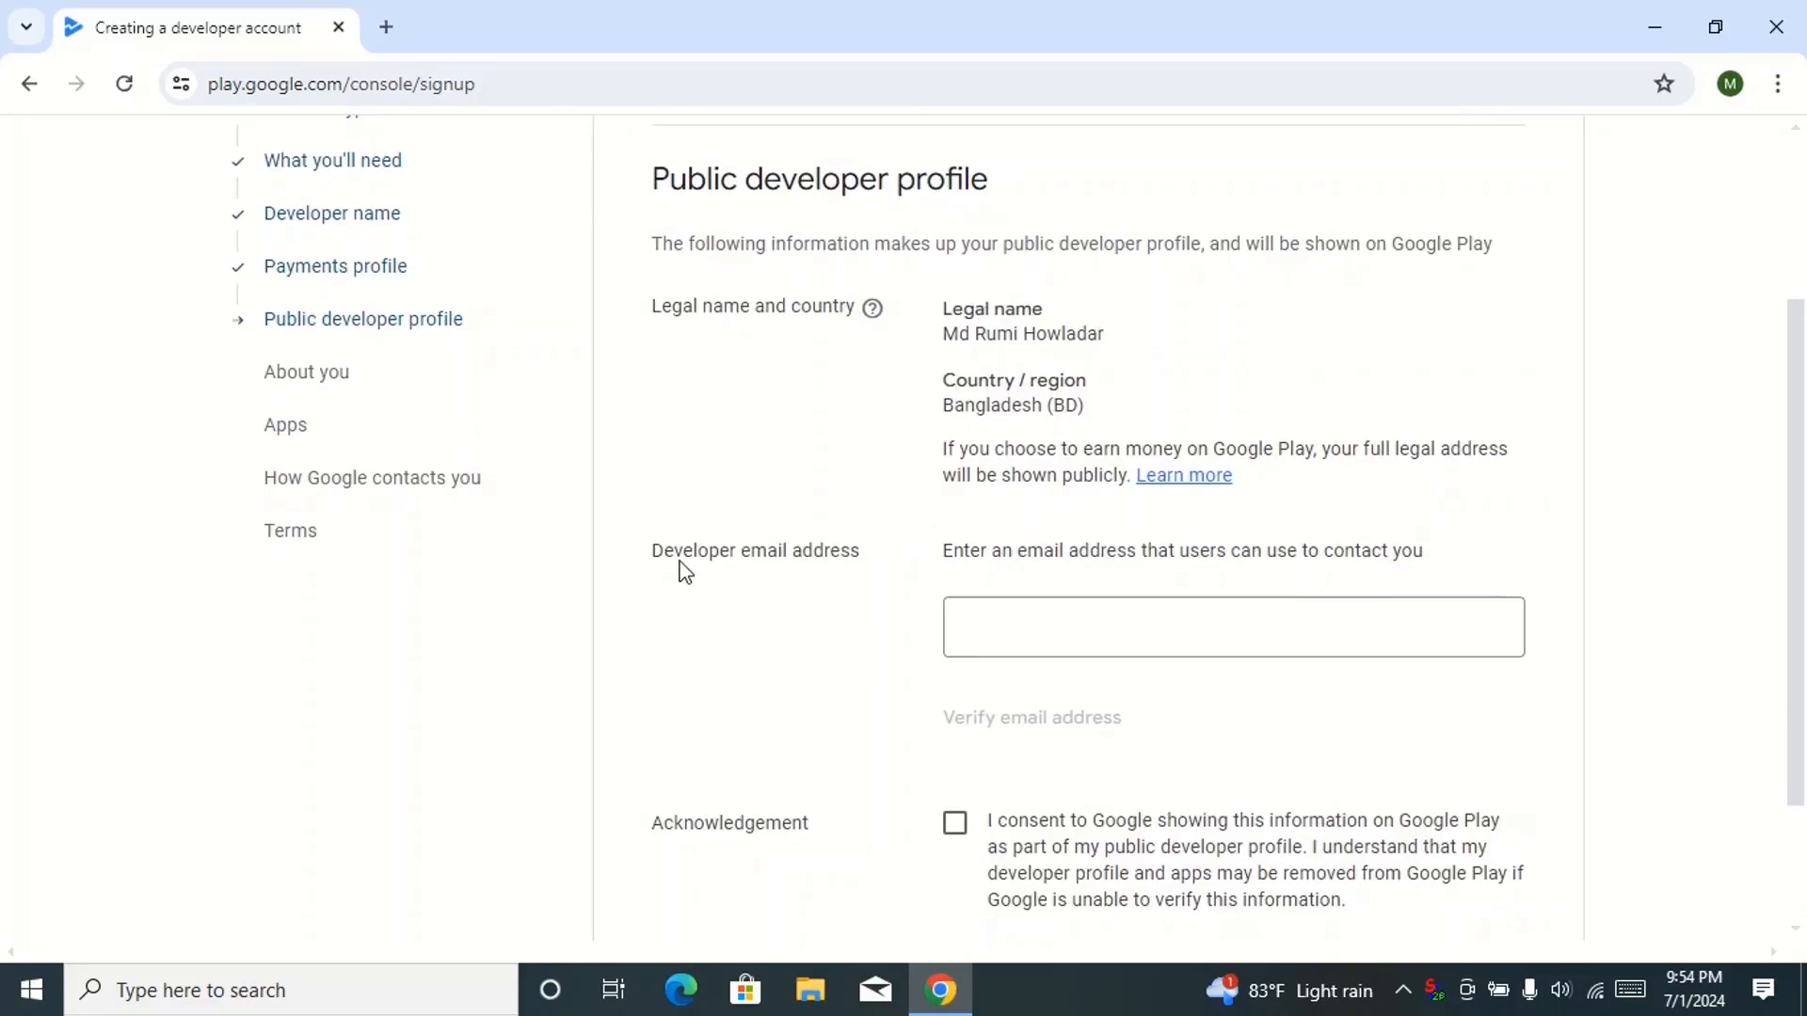
{"action": "left_click", "coordinate": [1189, 625]}
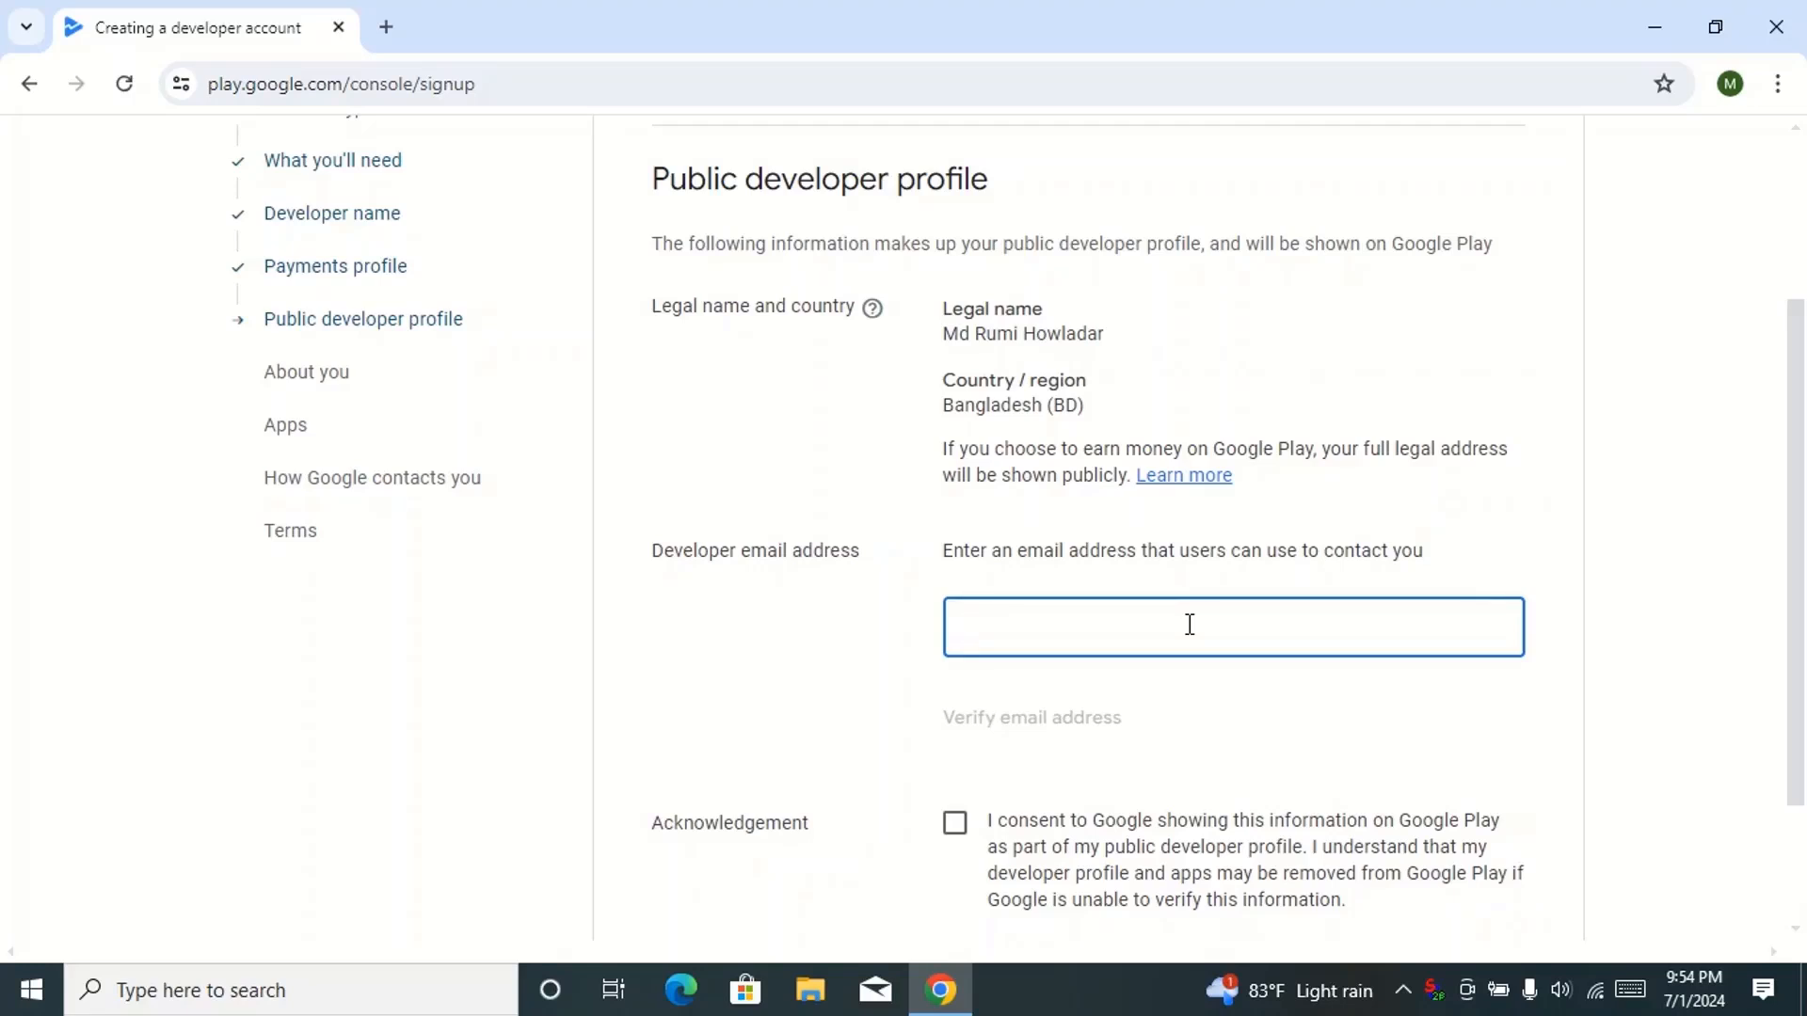
{"action": "key", "text": "ctrl+v"}
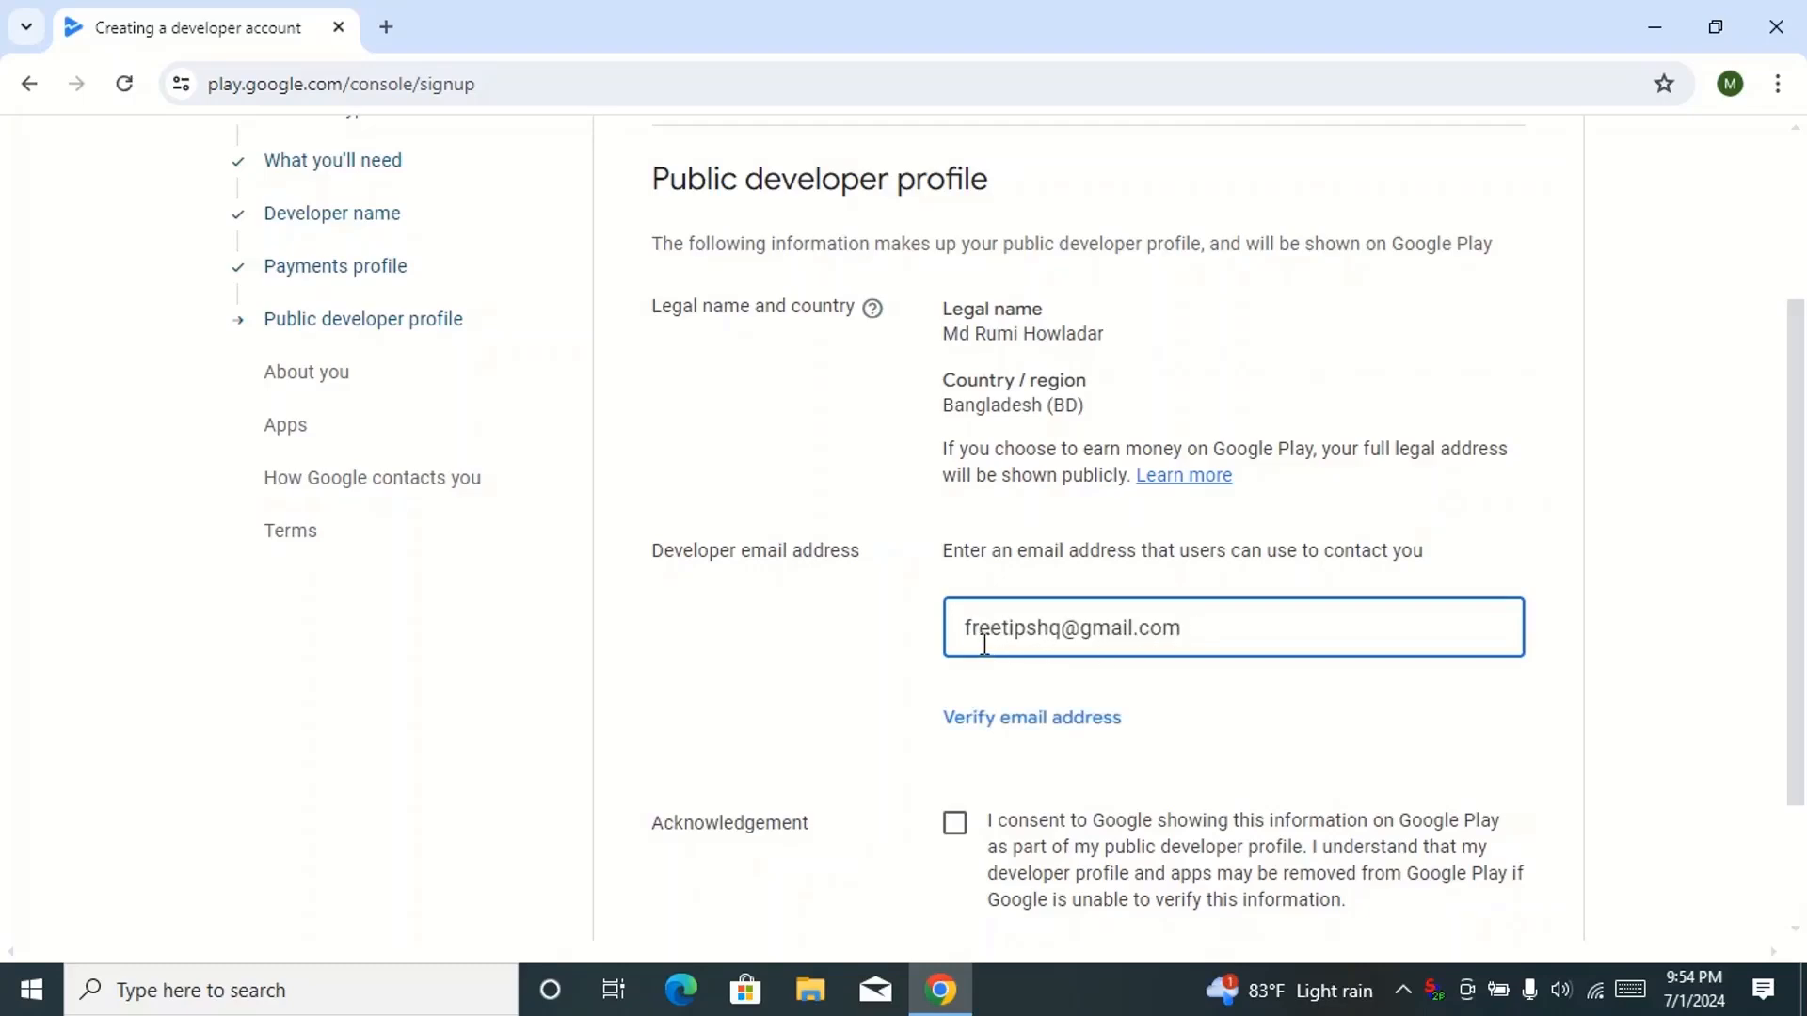
{"action": "left_click", "coordinate": [1052, 733]}
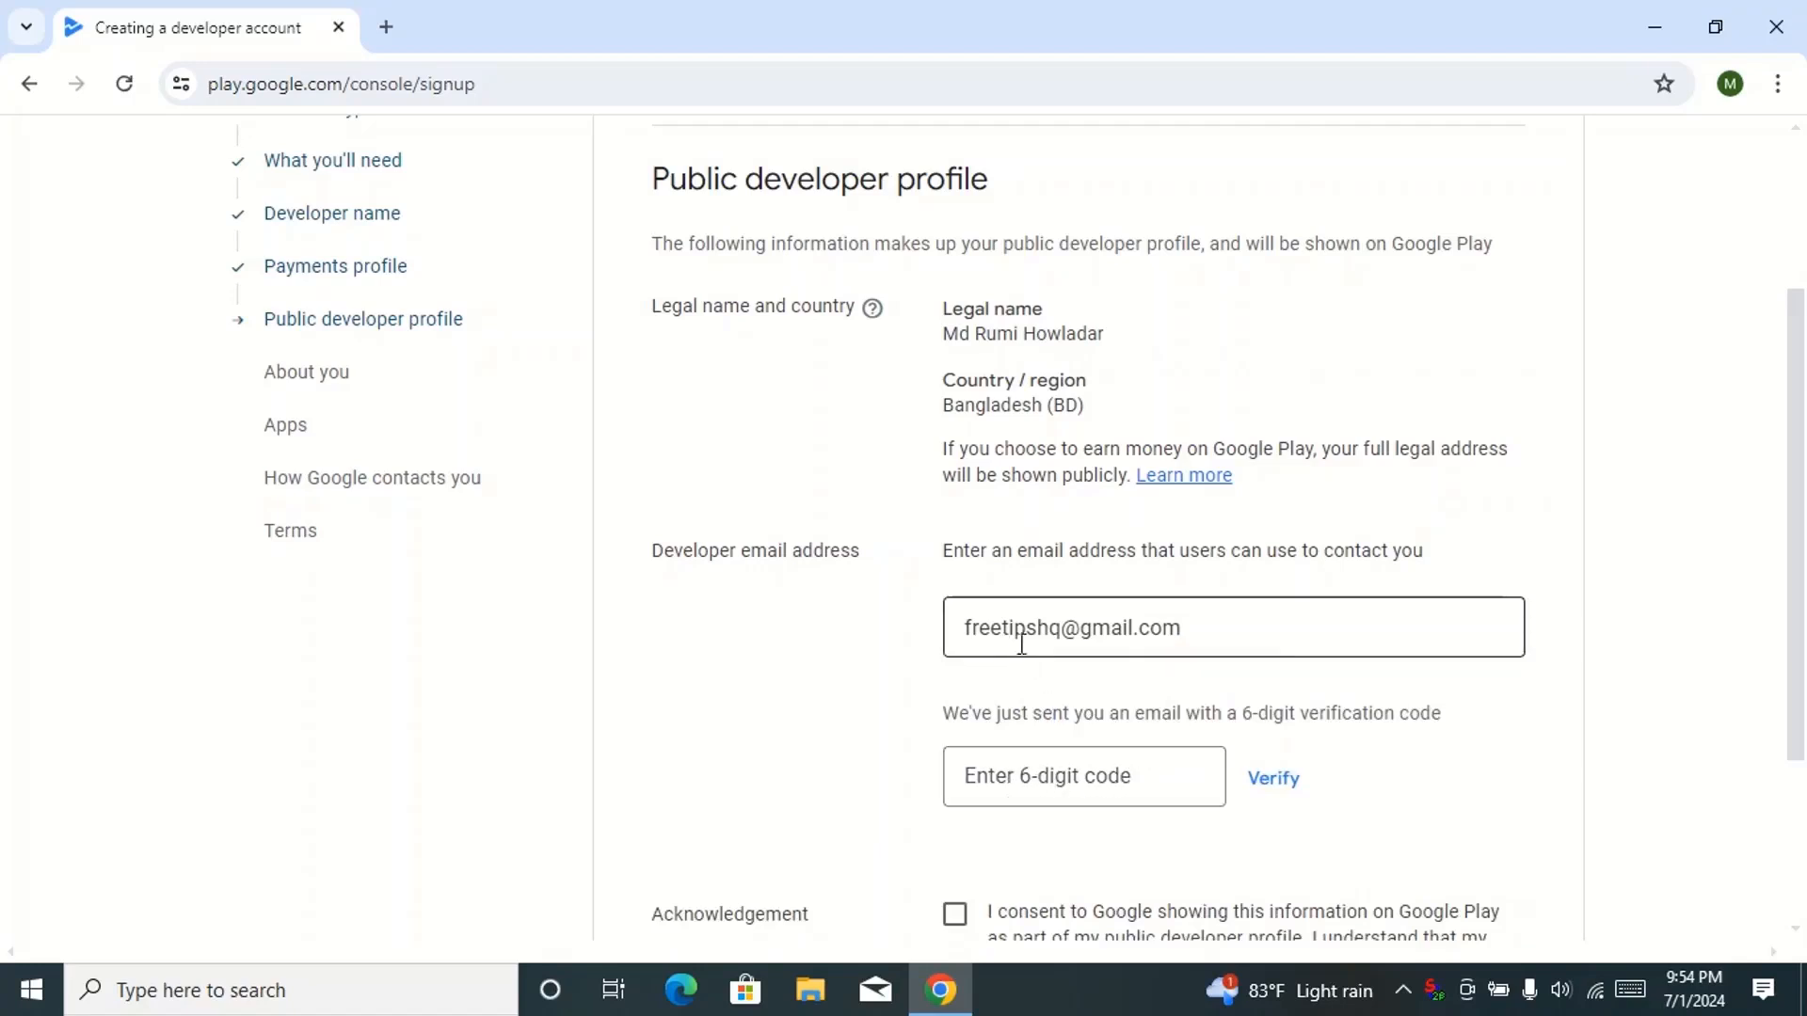
{"action": "left_click", "coordinate": [1149, 783]}
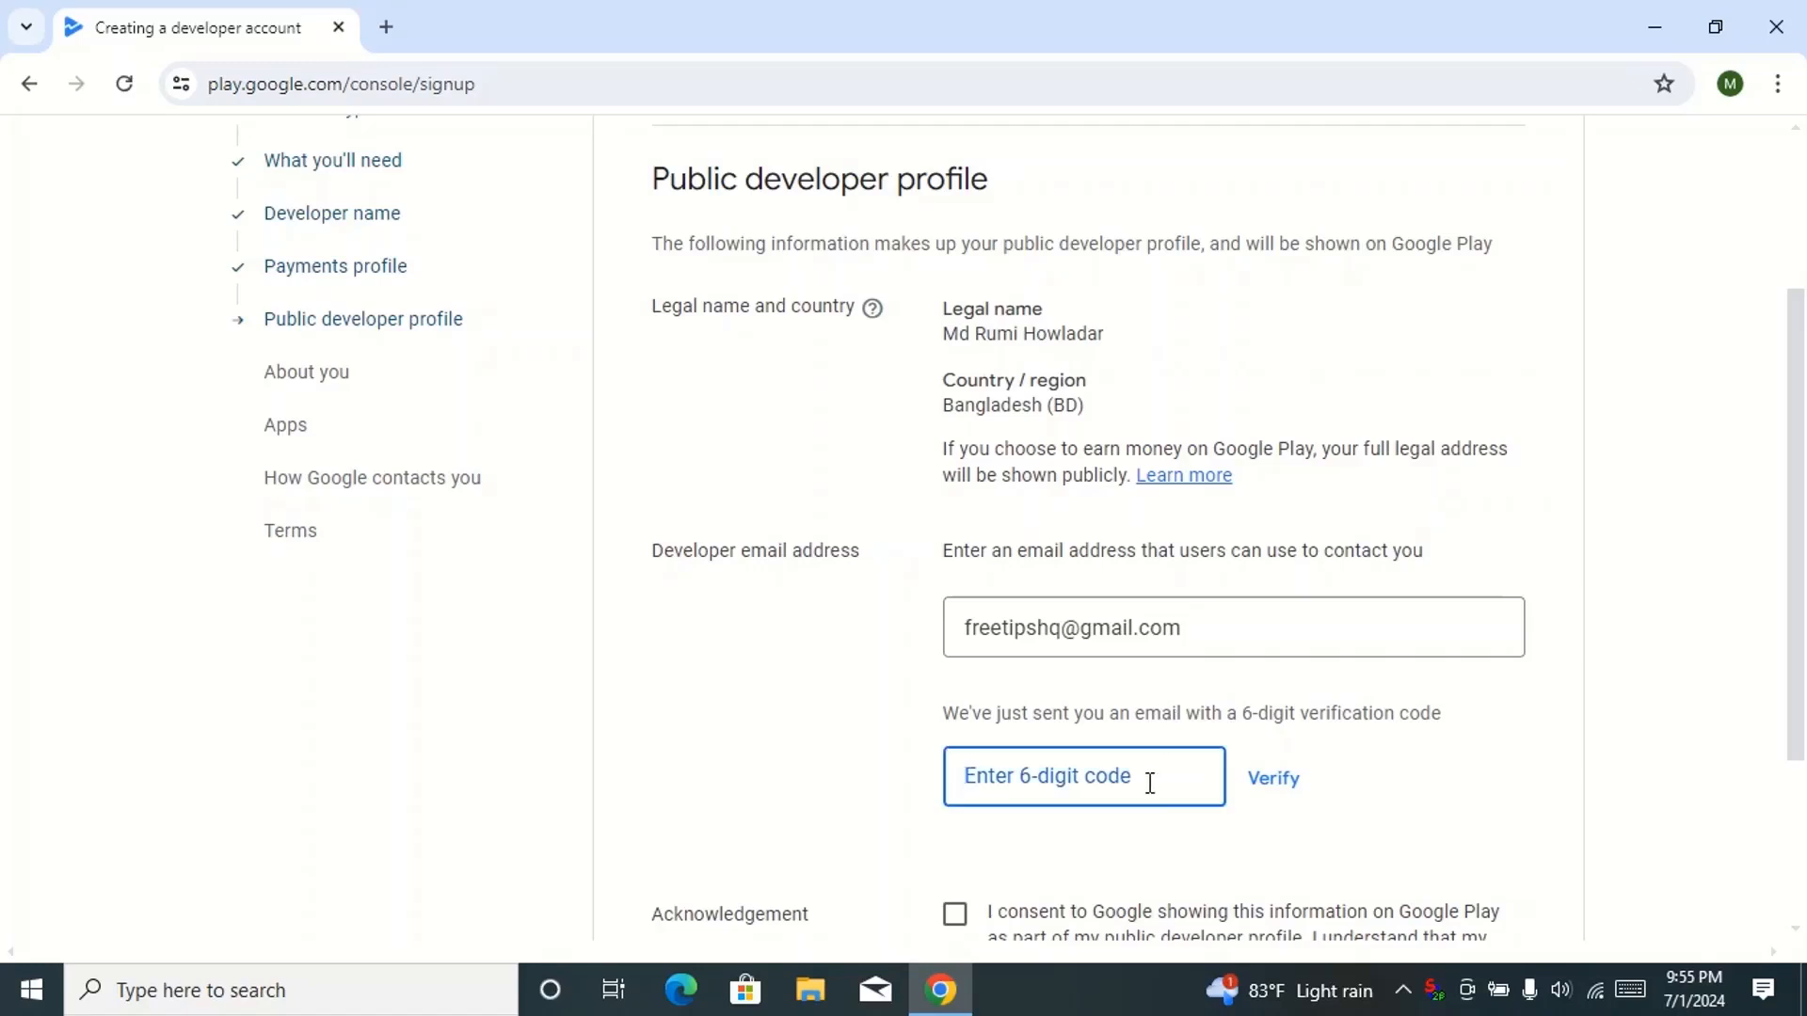
{"action": "left_click", "coordinate": [1244, 628]}
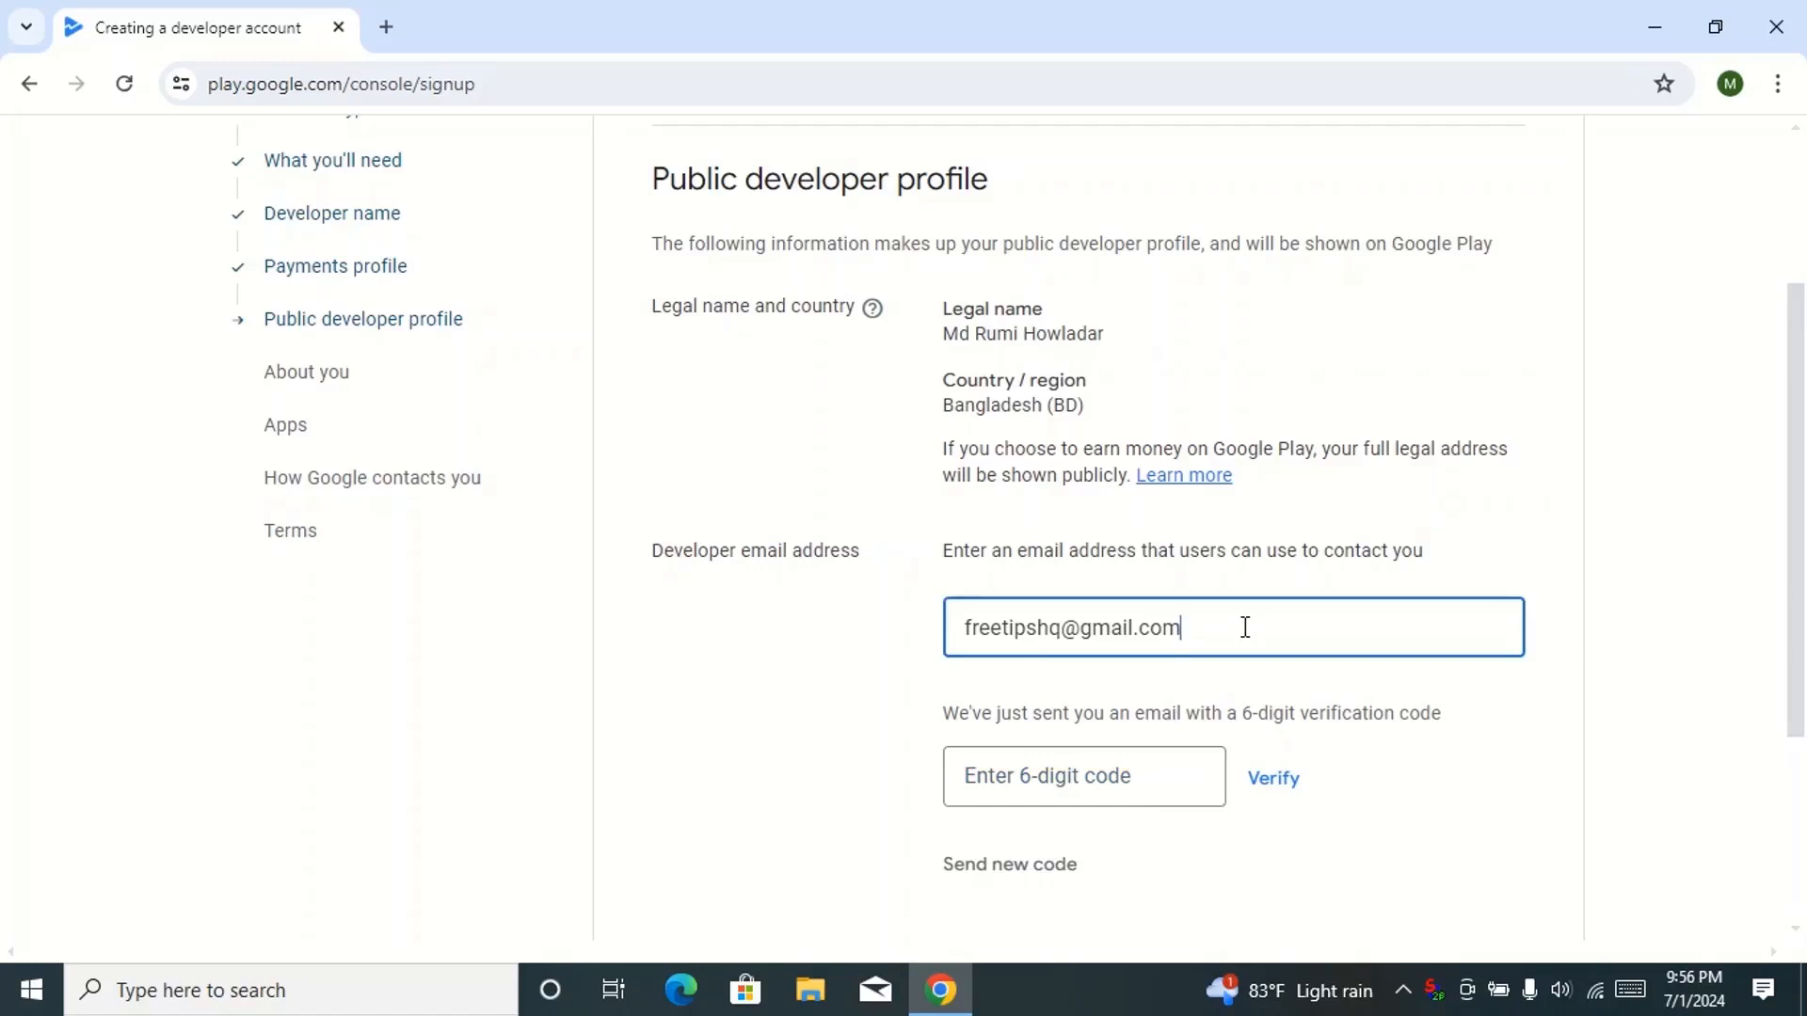
Copy the signed-in account's e-mail from a new Google tab, then return to the signup tab
{"action": "left_click", "coordinate": [385, 29]}
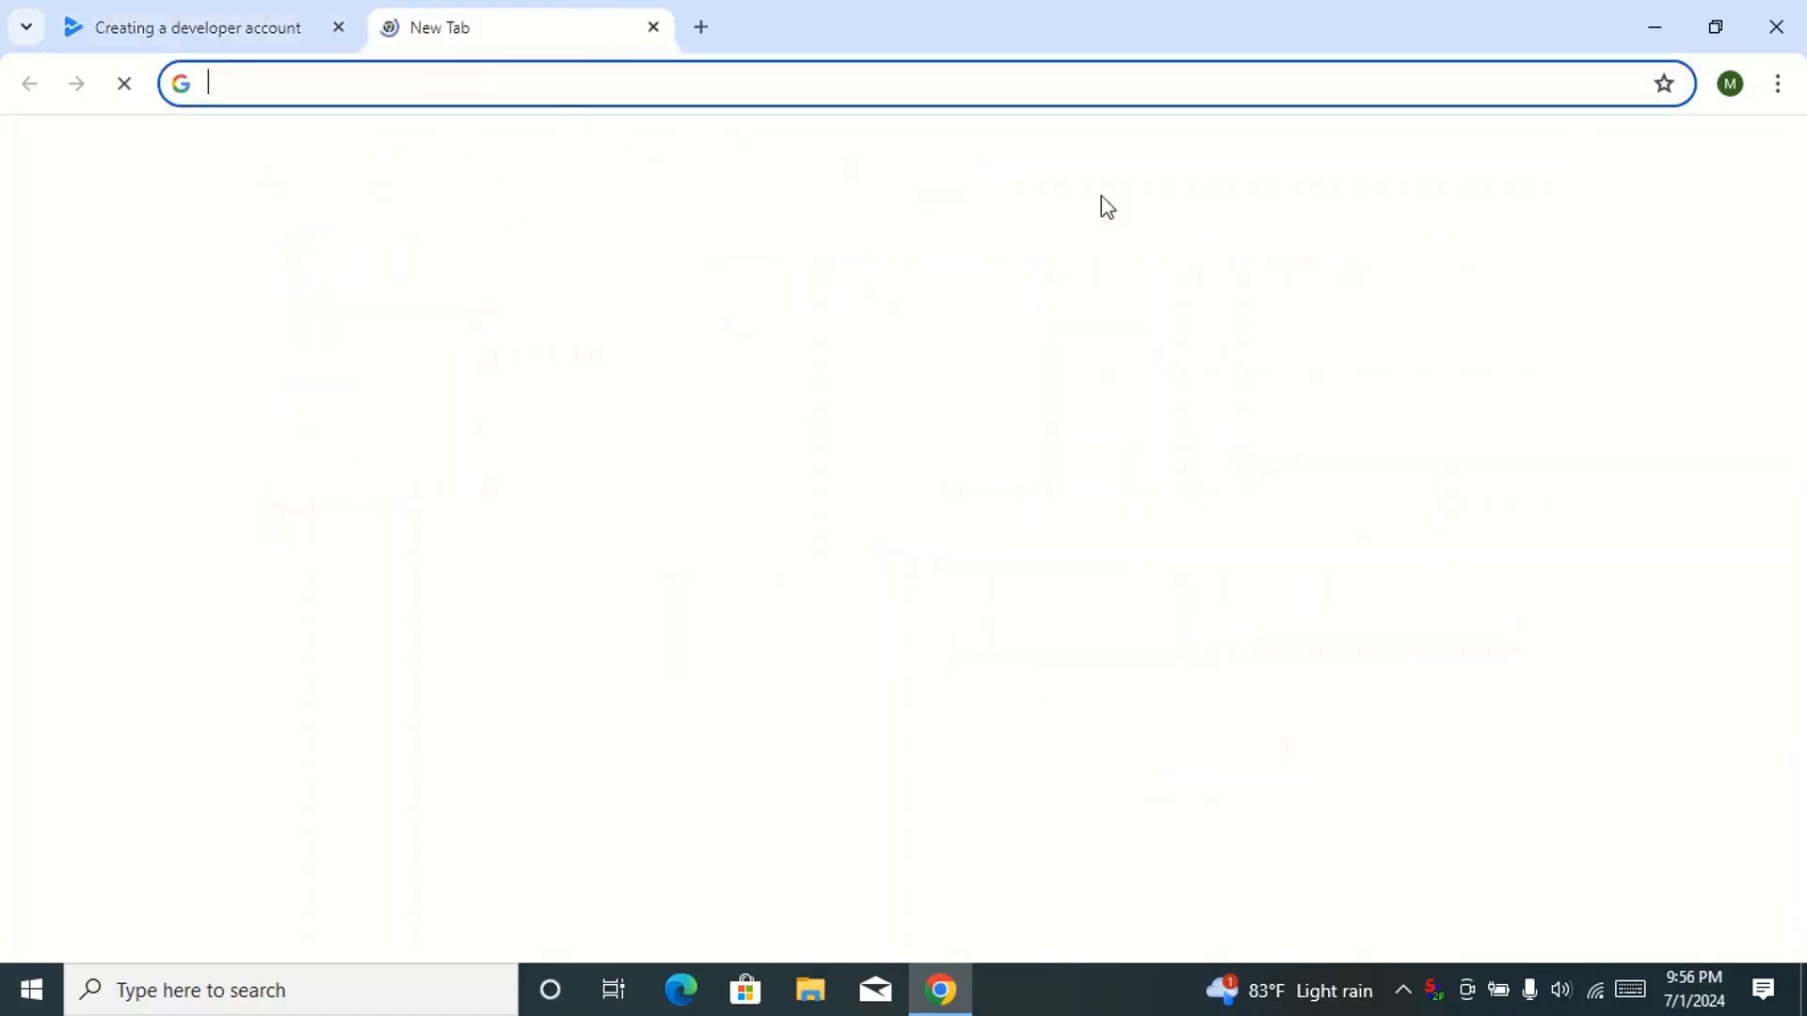
{"action": "left_click", "coordinate": [1756, 166]}
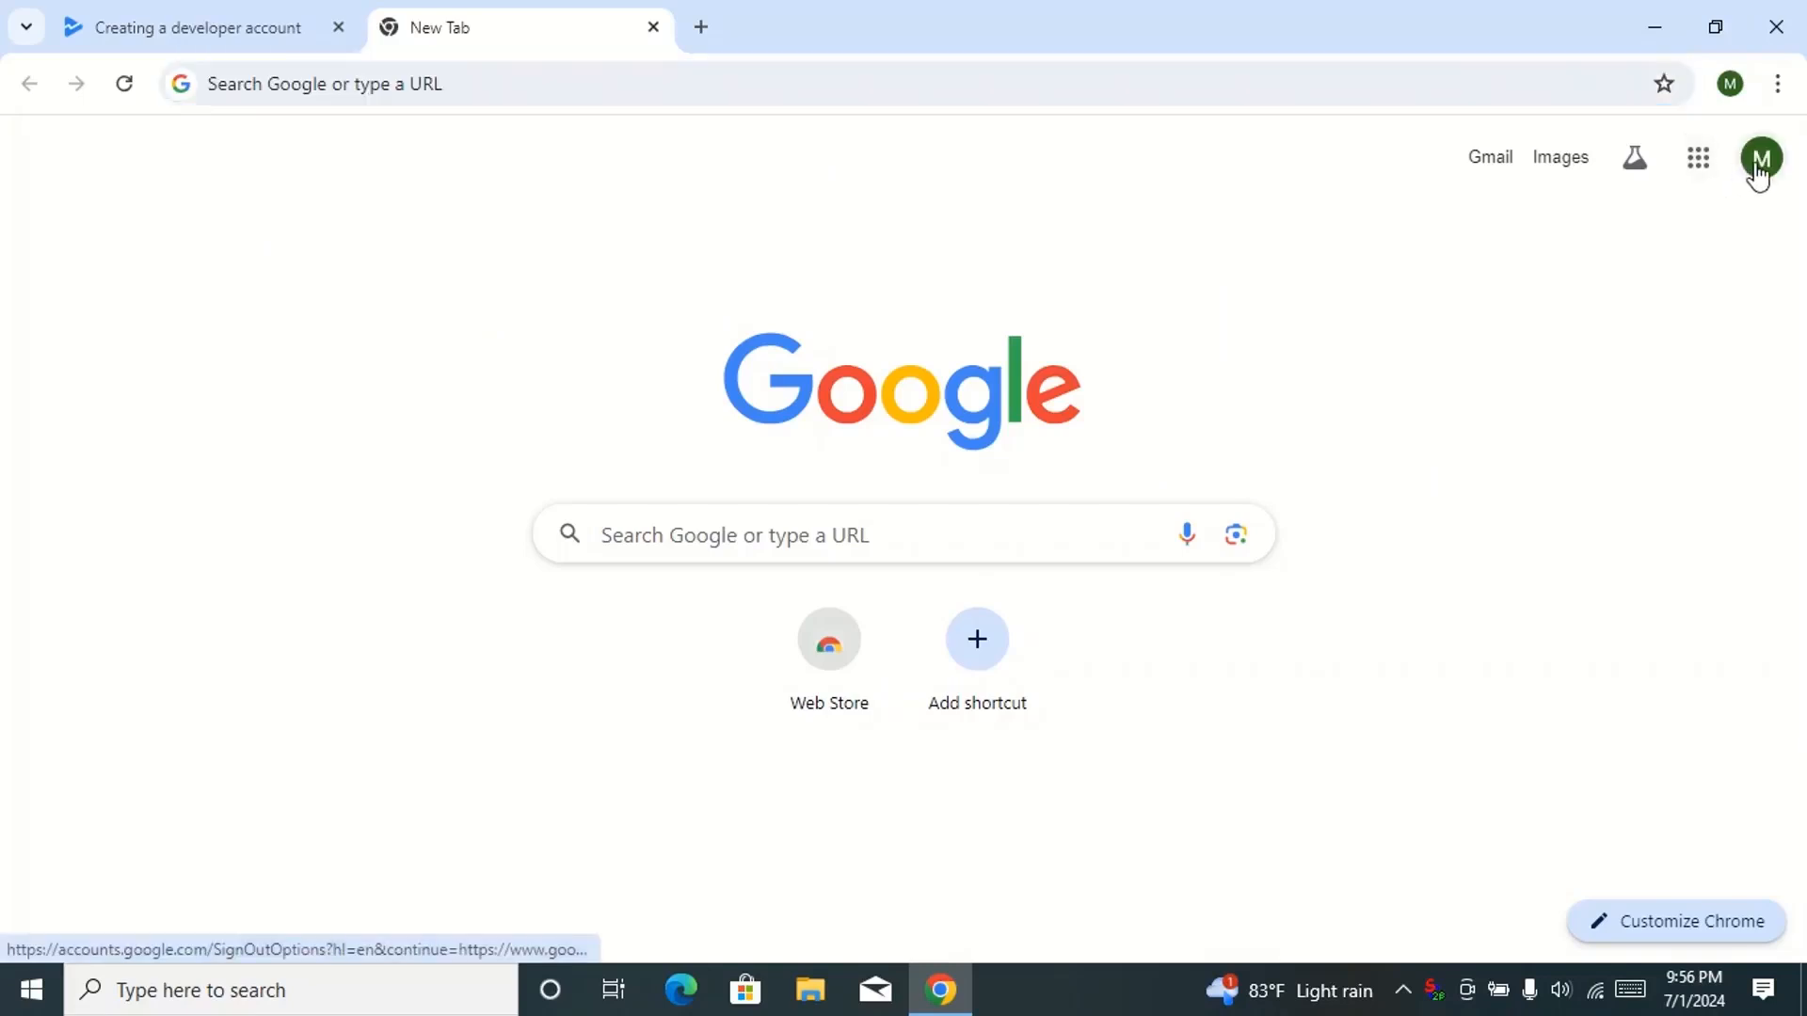
{"action": "triple_click", "coordinate": [1481, 241]}
{"action": "key", "text": "ctrl+c"}
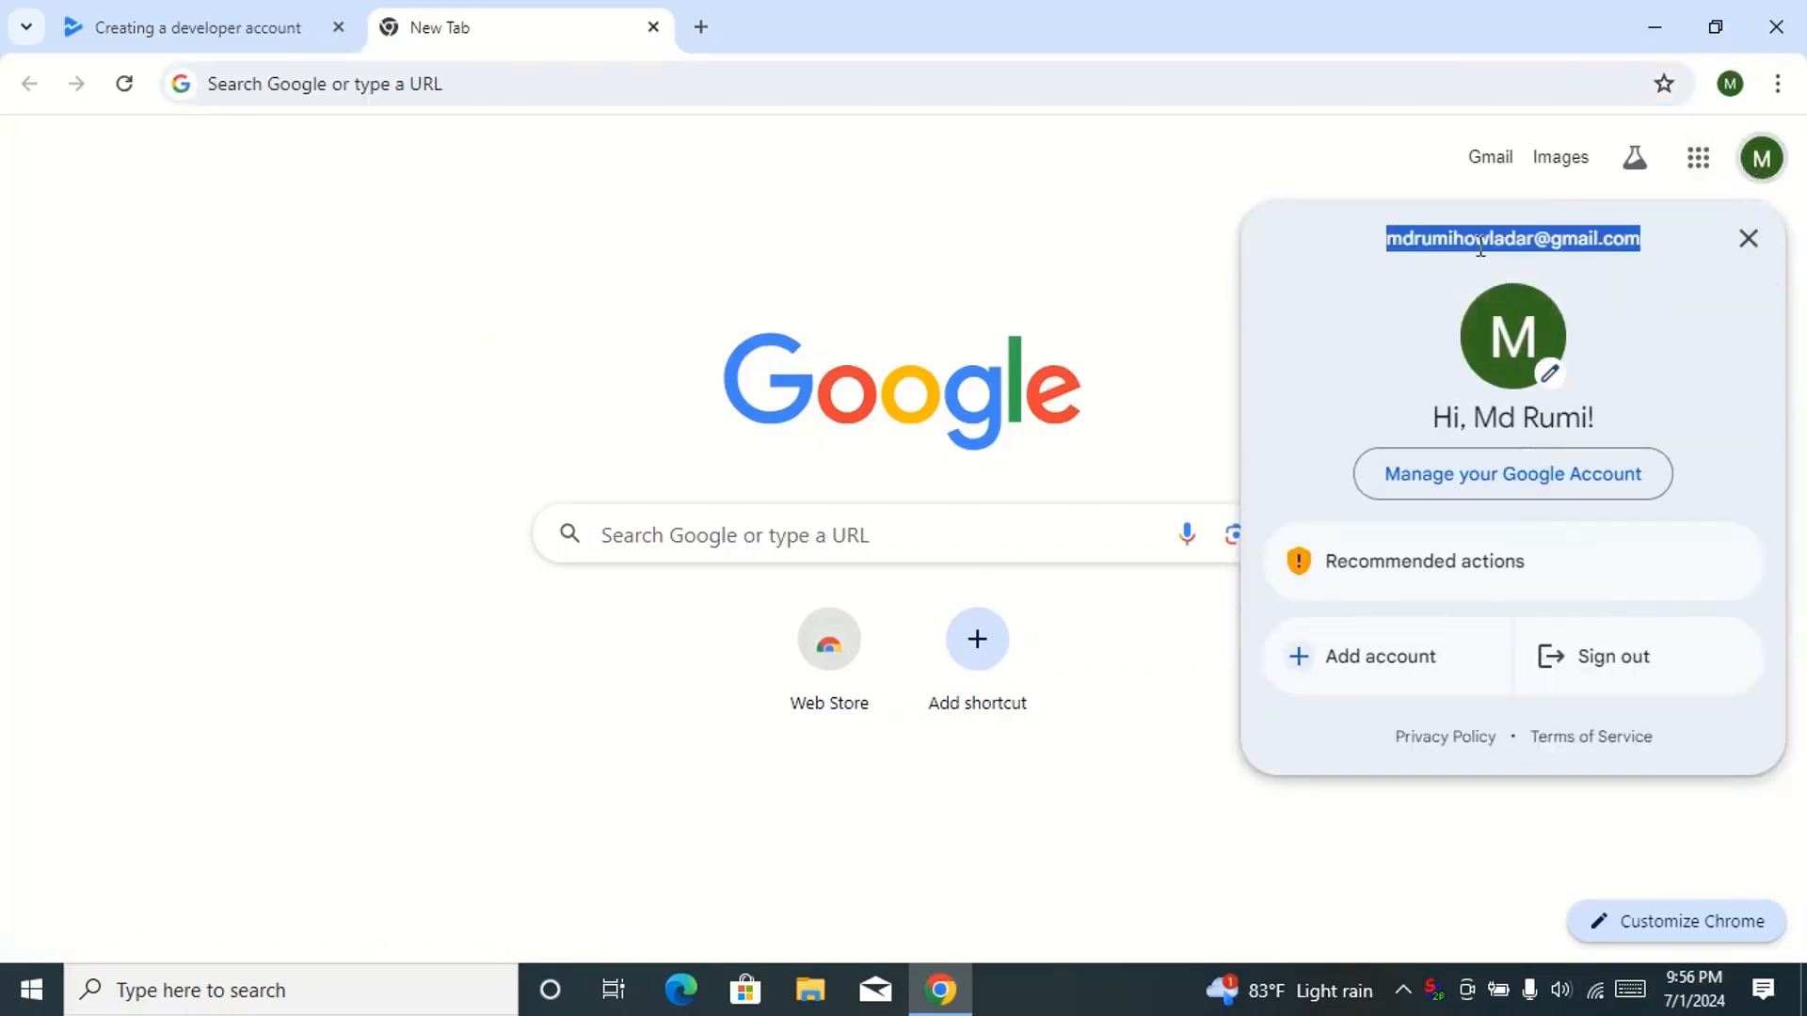
{"action": "left_click", "coordinate": [1193, 294]}
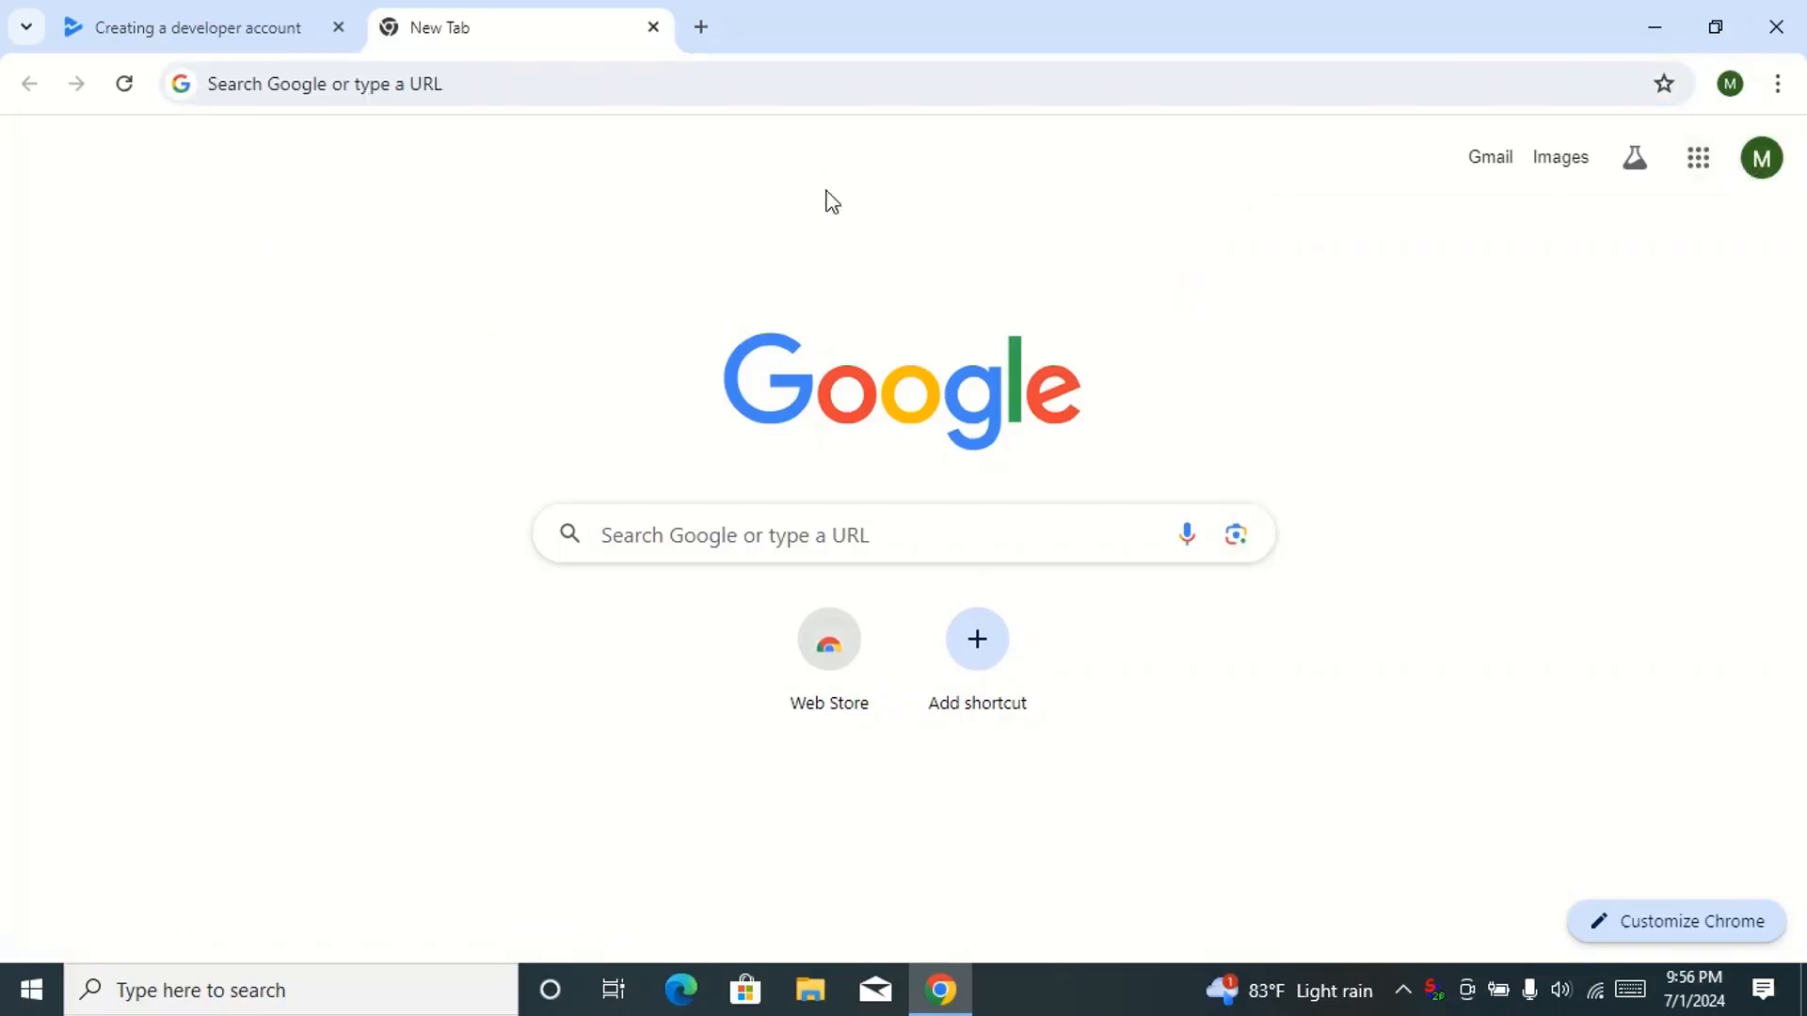
{"action": "left_click", "coordinate": [250, 32]}
Replace the developer contact e-mail with the pasted account e-mail and verify it
{"action": "left_click_drag", "start_coordinate": [1202, 625], "coordinate": [904, 633]}
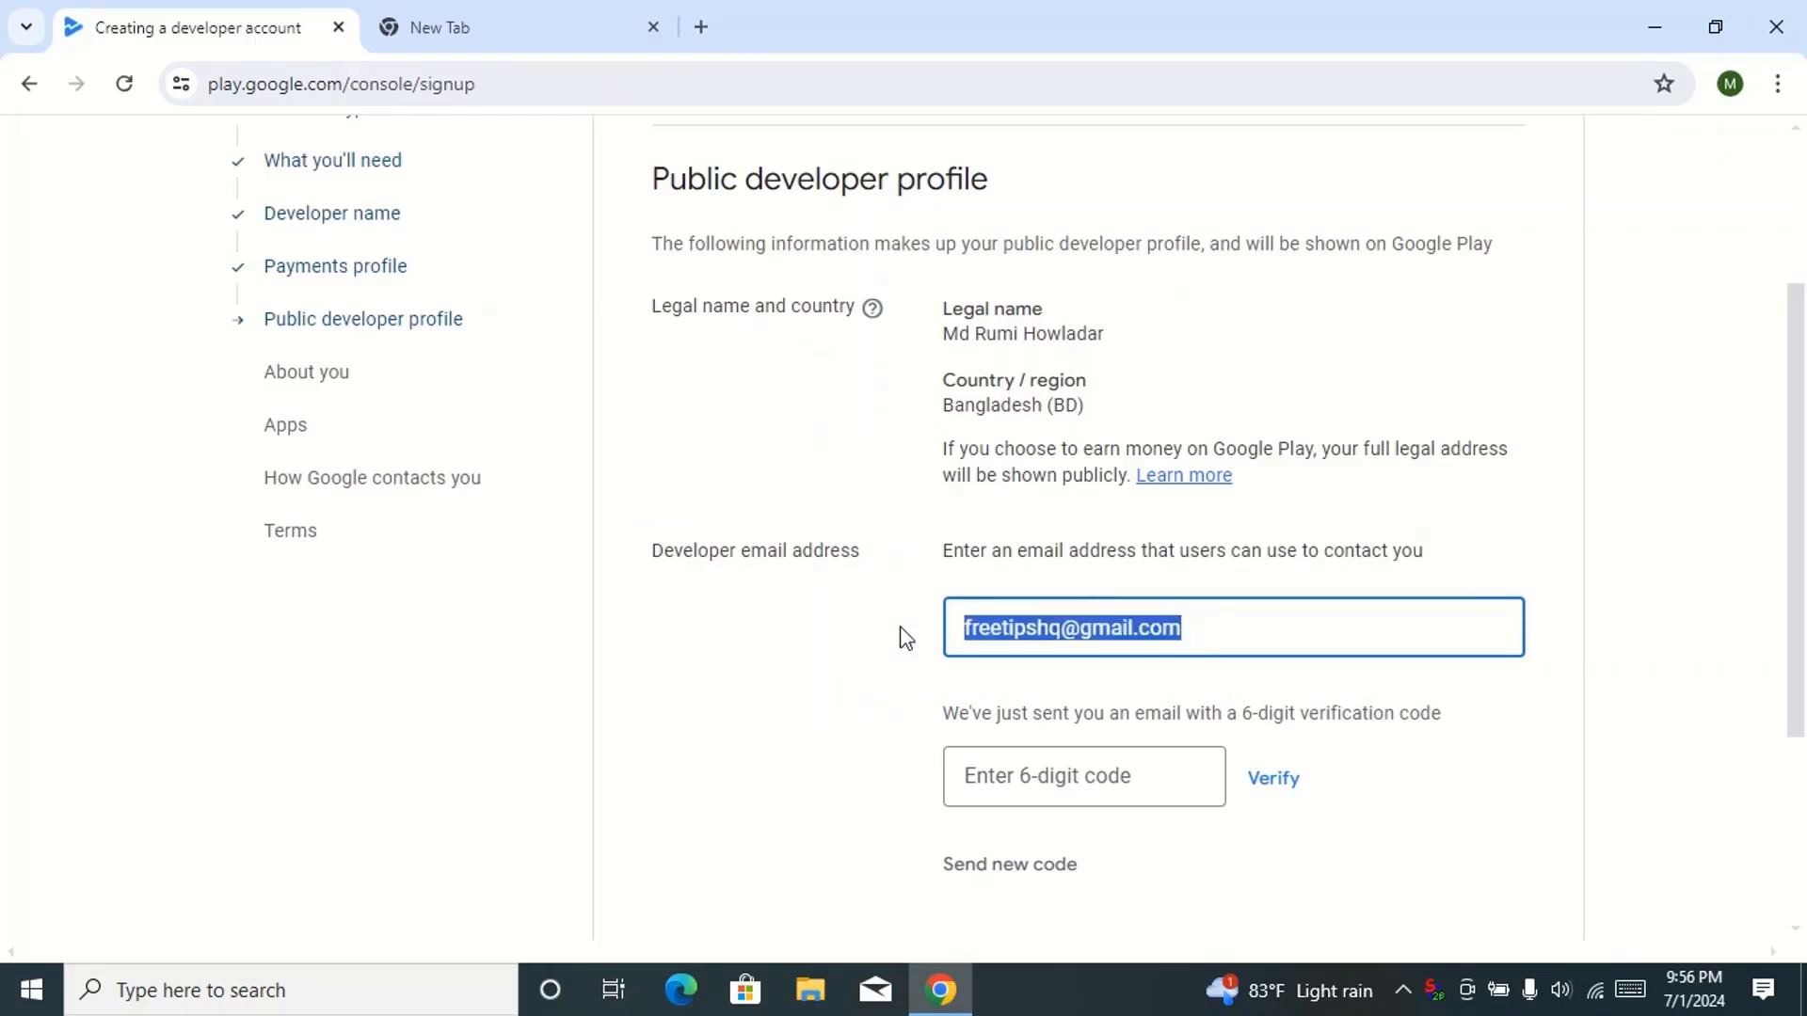
{"action": "key", "text": "ctrl+v"}
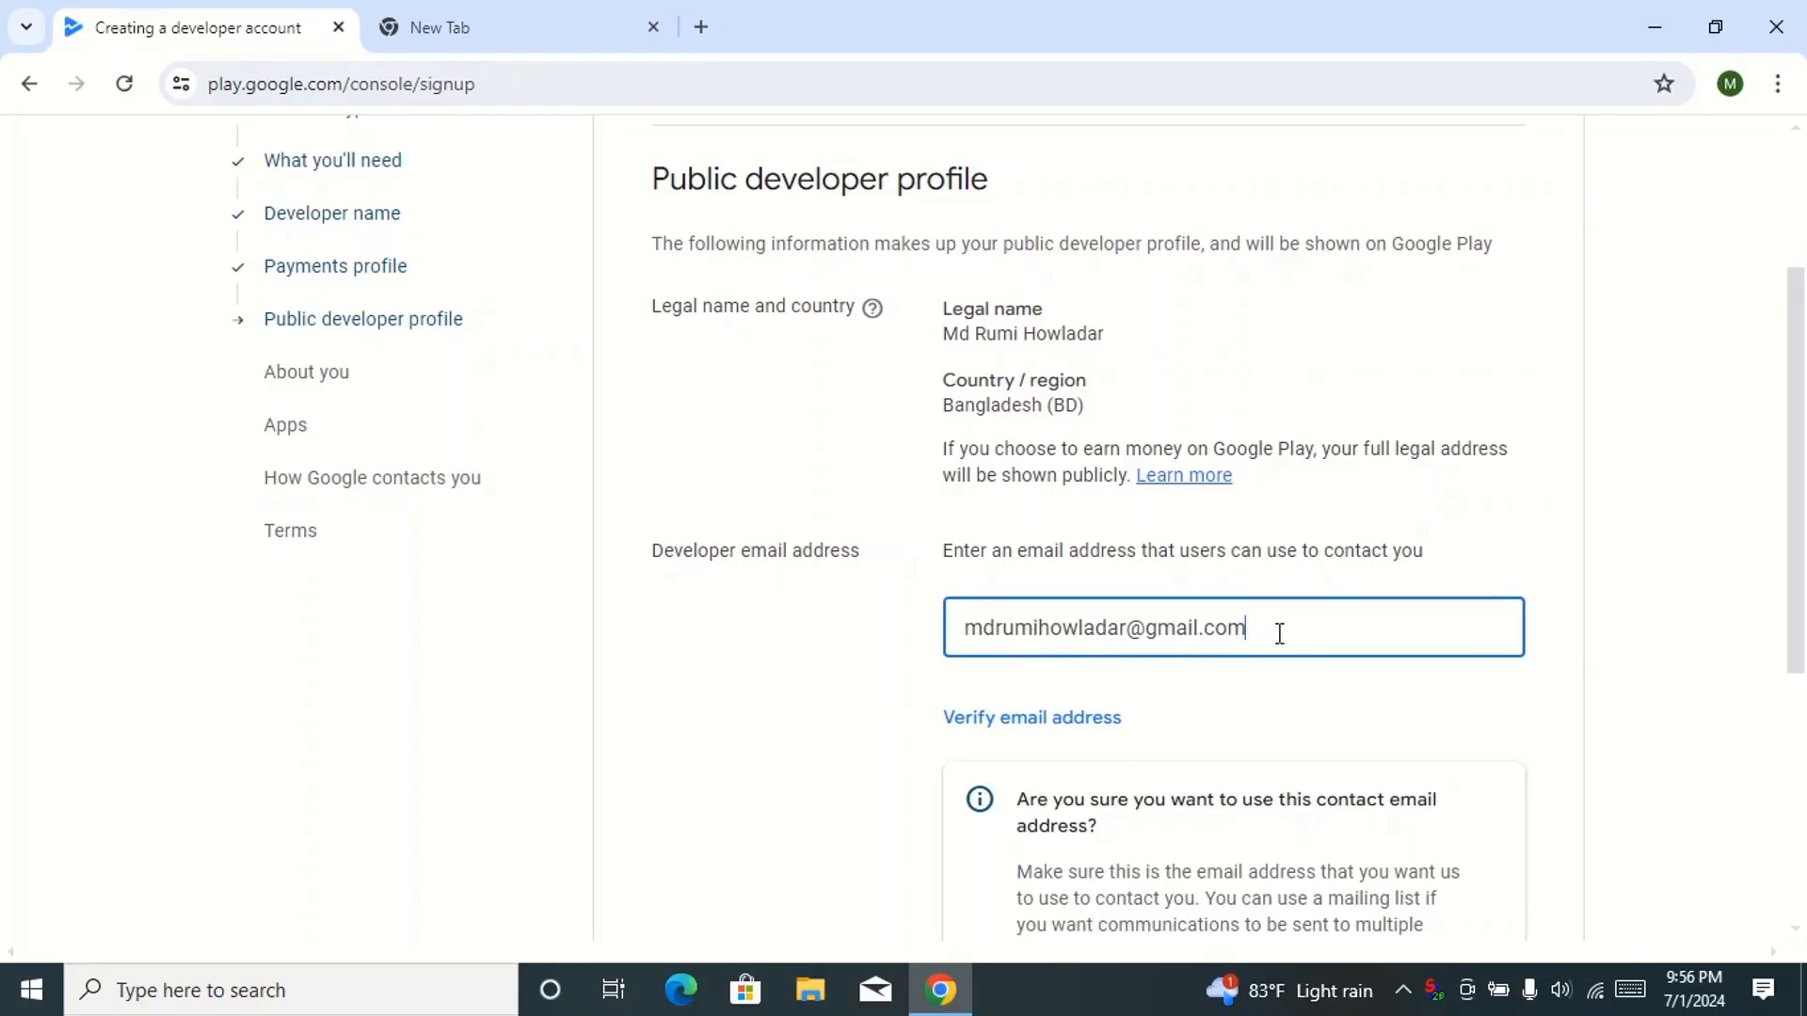
{"action": "left_click", "coordinate": [1060, 733]}
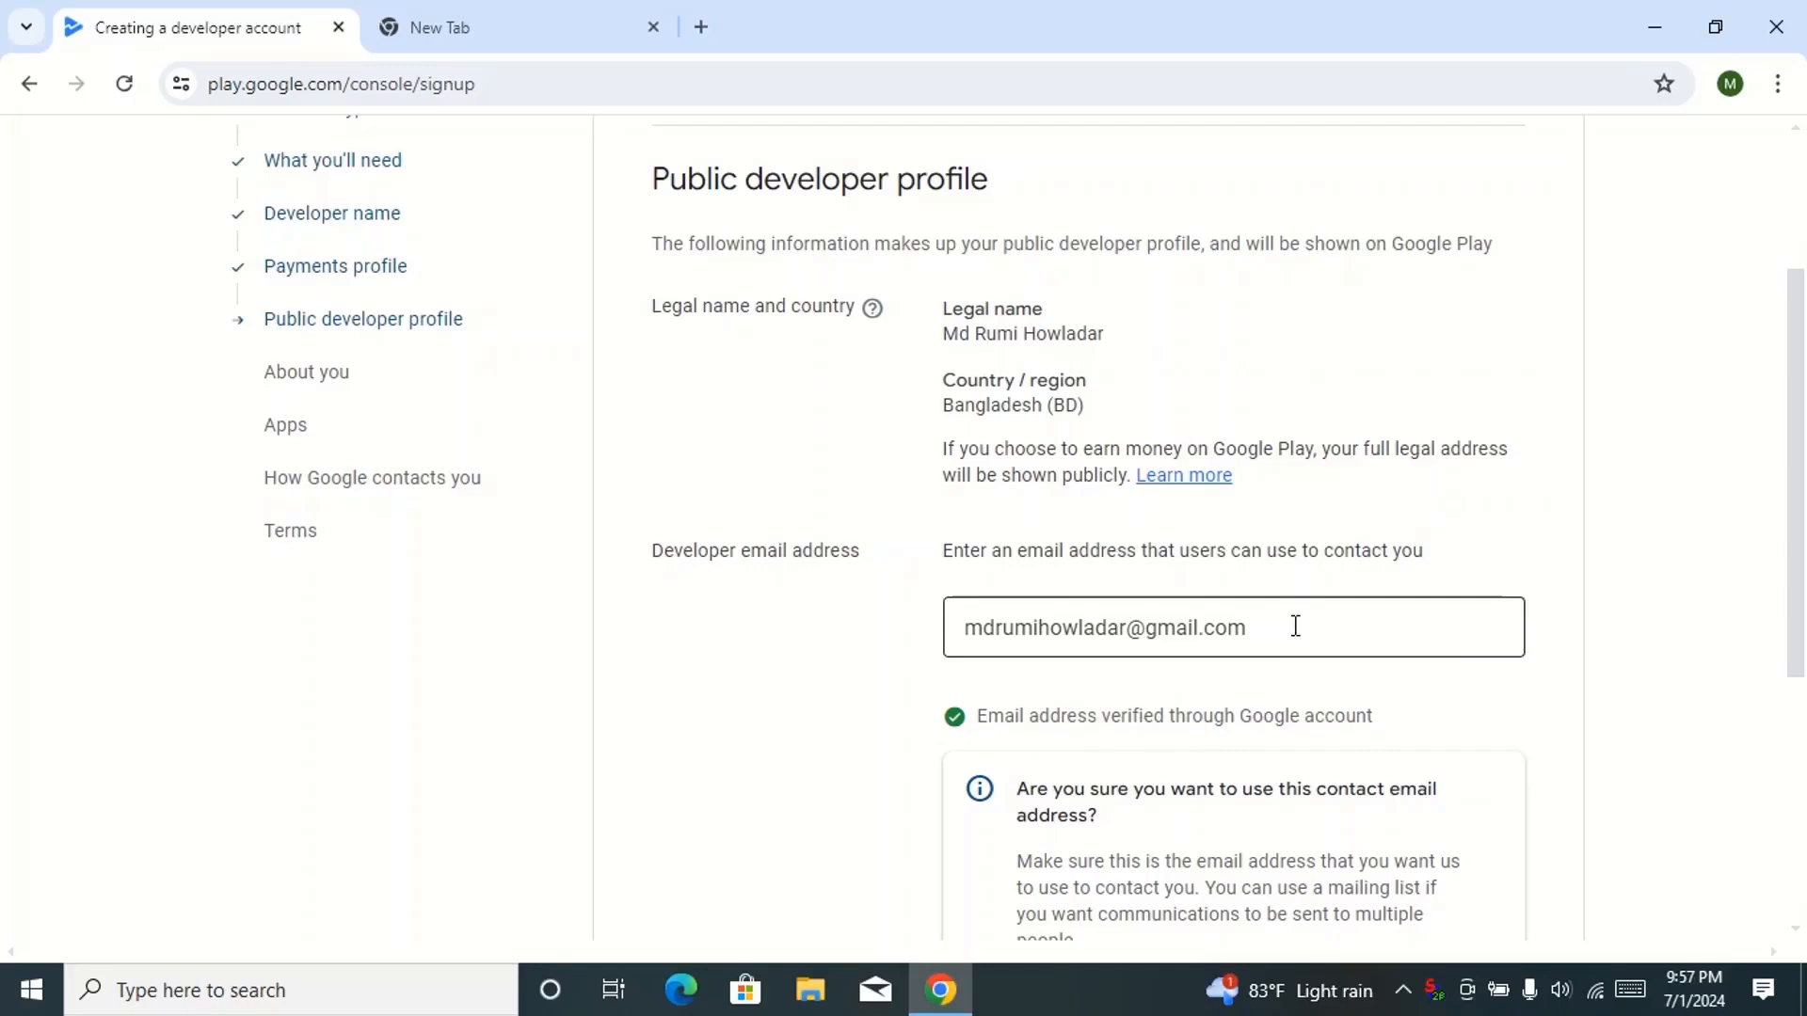
Tick the public developer profile acknowledgement and continue to About you
{"action": "scroll", "coordinate": [1295, 626], "scroll_direction": "down", "scroll_amount": 5}
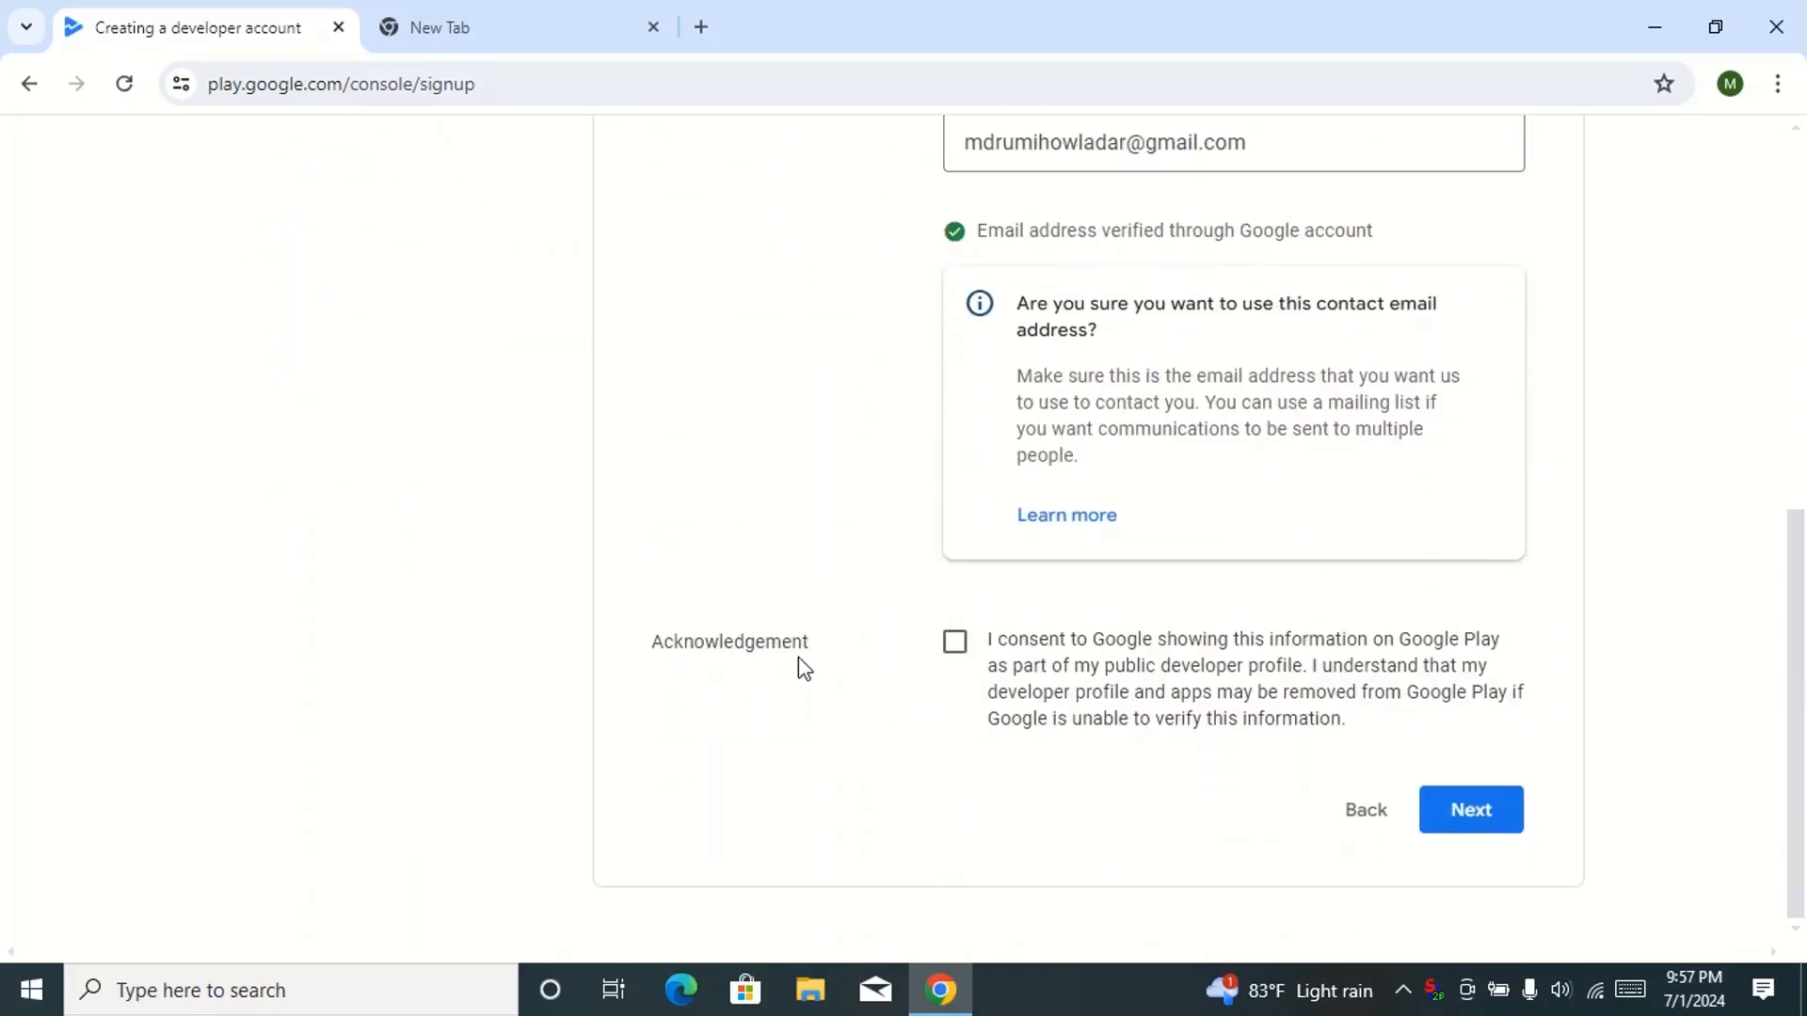
{"action": "left_click", "coordinate": [953, 646]}
{"action": "left_click", "coordinate": [1461, 810]}
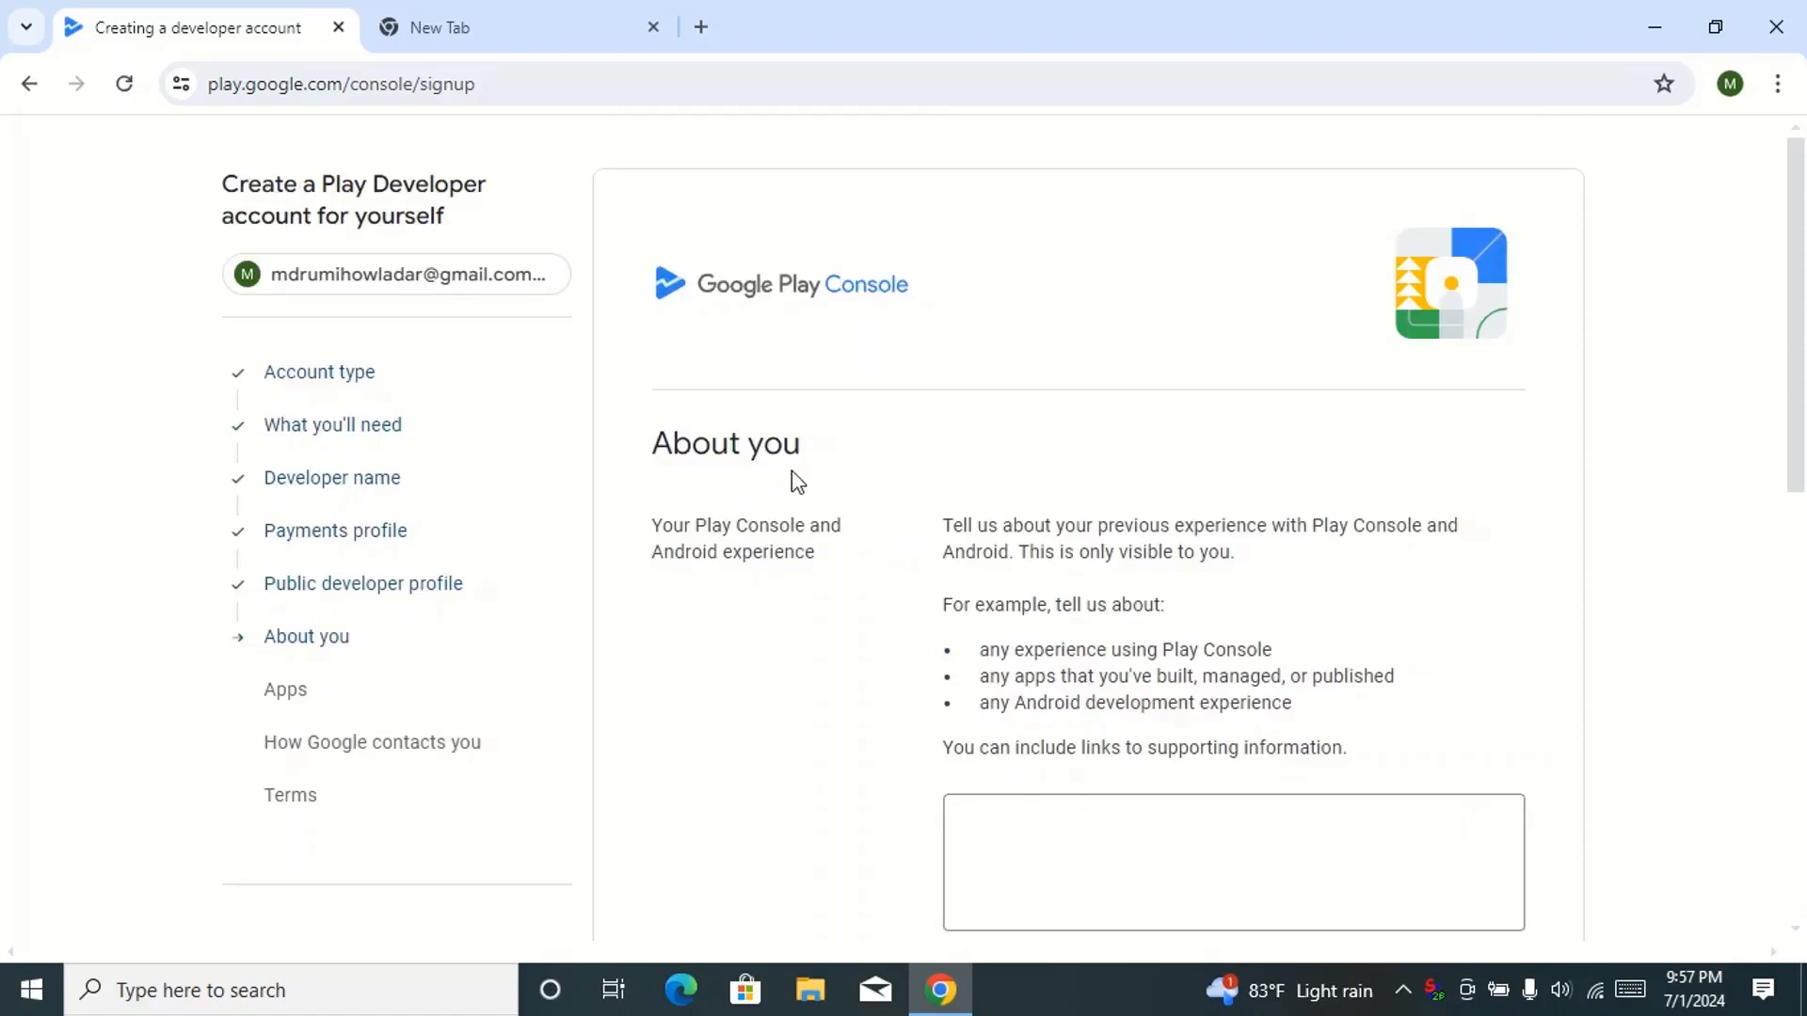
Write a 222-character answer on years of Play Console publishing and testing for clients
{"action": "scroll", "coordinate": [961, 546], "scroll_direction": "down", "scroll_amount": 1}
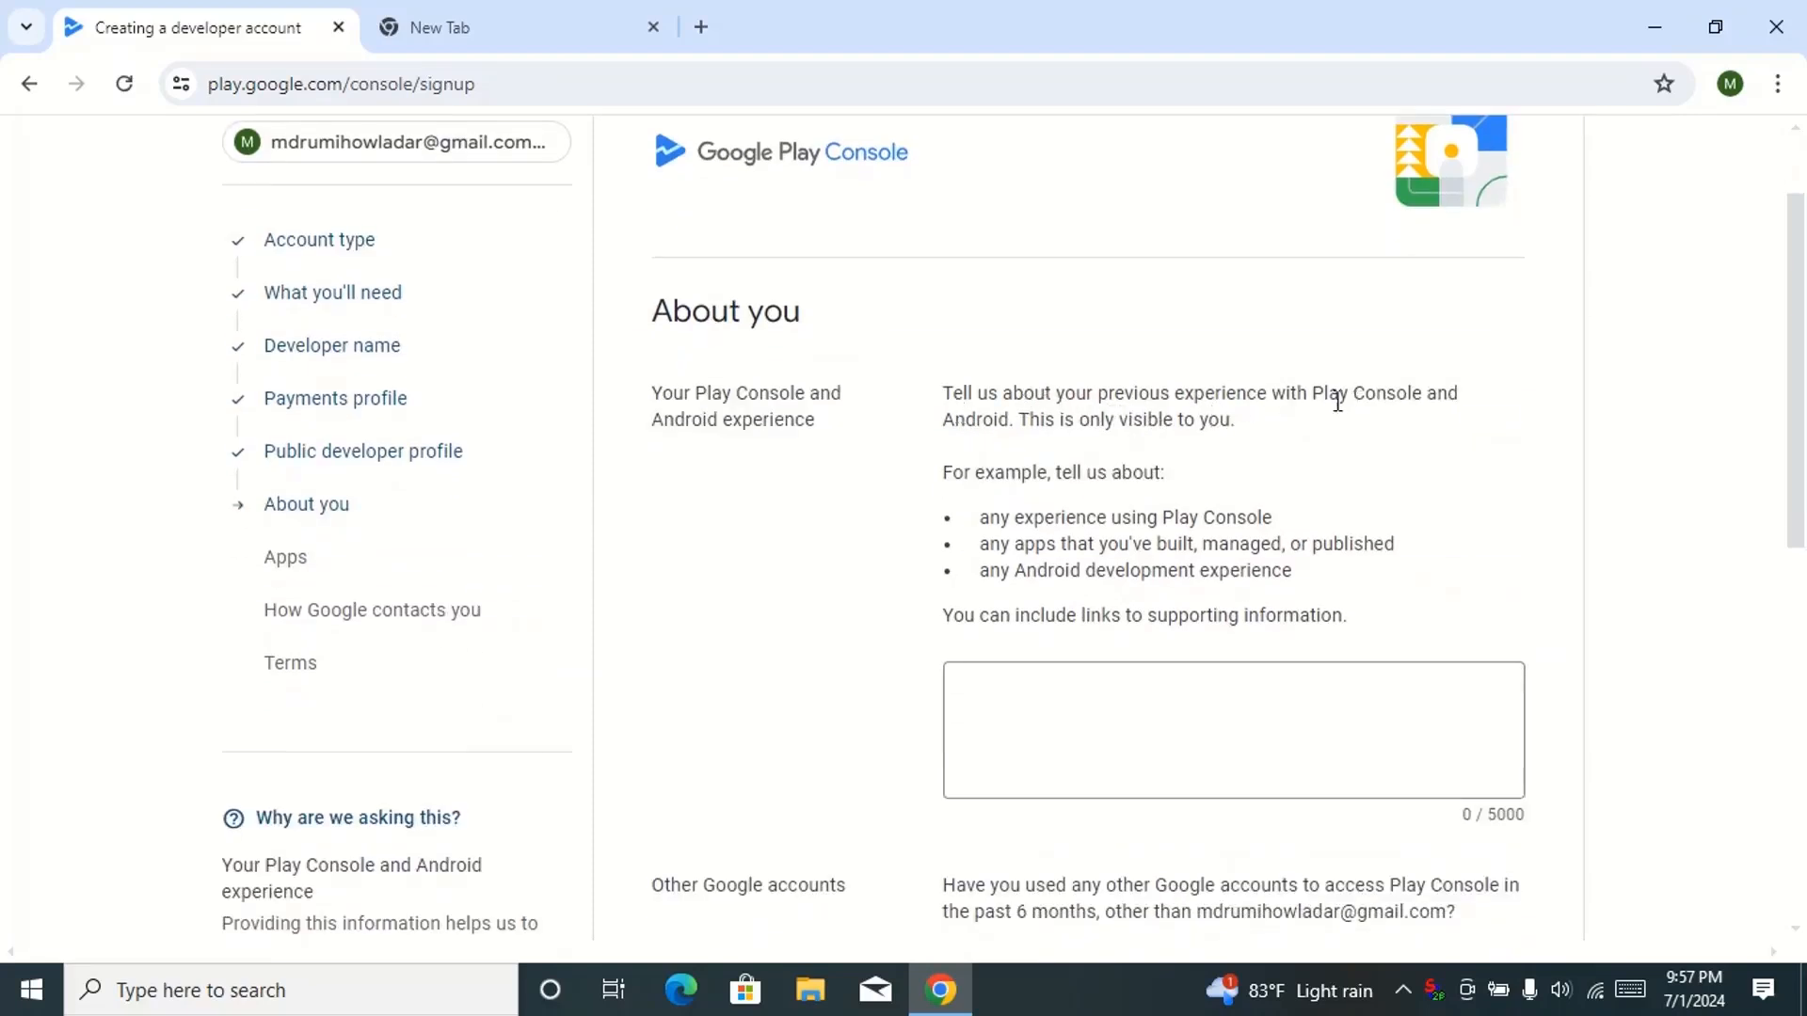
{"action": "left_click", "coordinate": [1166, 702]}
{"action": "left_click", "coordinate": [1211, 713]}
{"action": "scroll", "coordinate": [1211, 714], "scroll_direction": "down", "scroll_amount": 1}
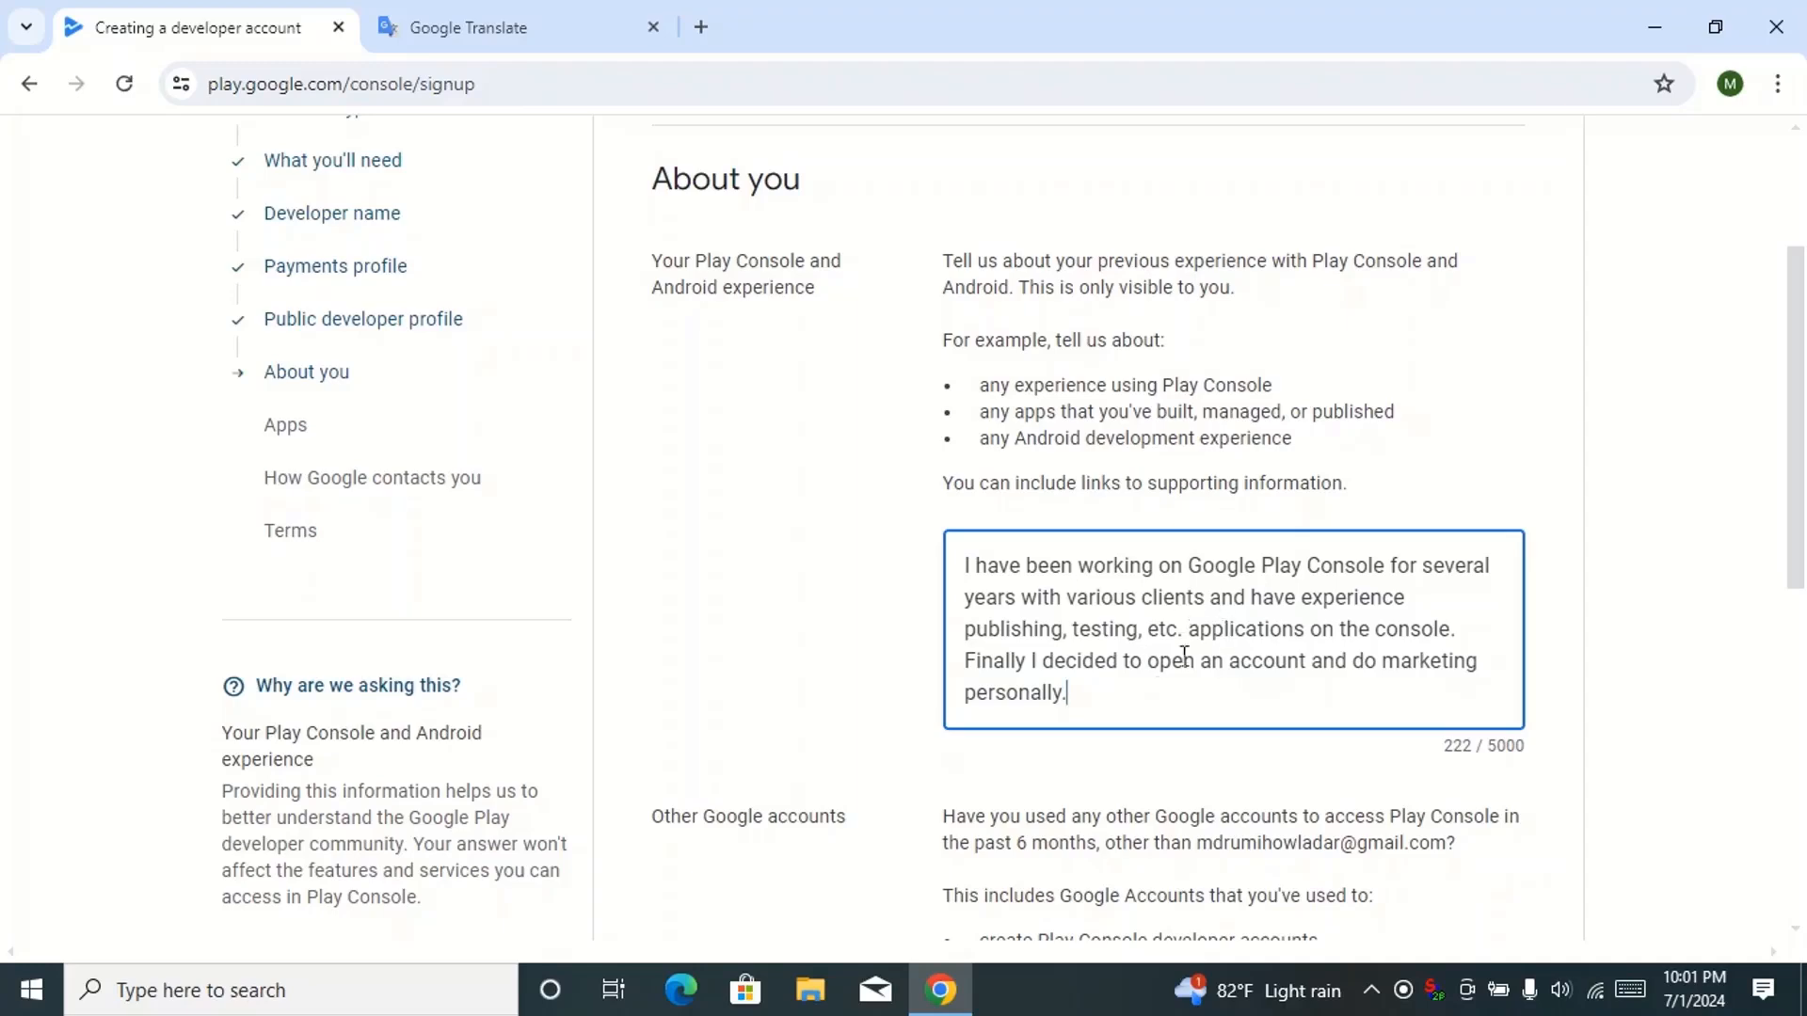
{"action": "scroll", "coordinate": [1239, 627], "scroll_direction": "down", "scroll_amount": 5}
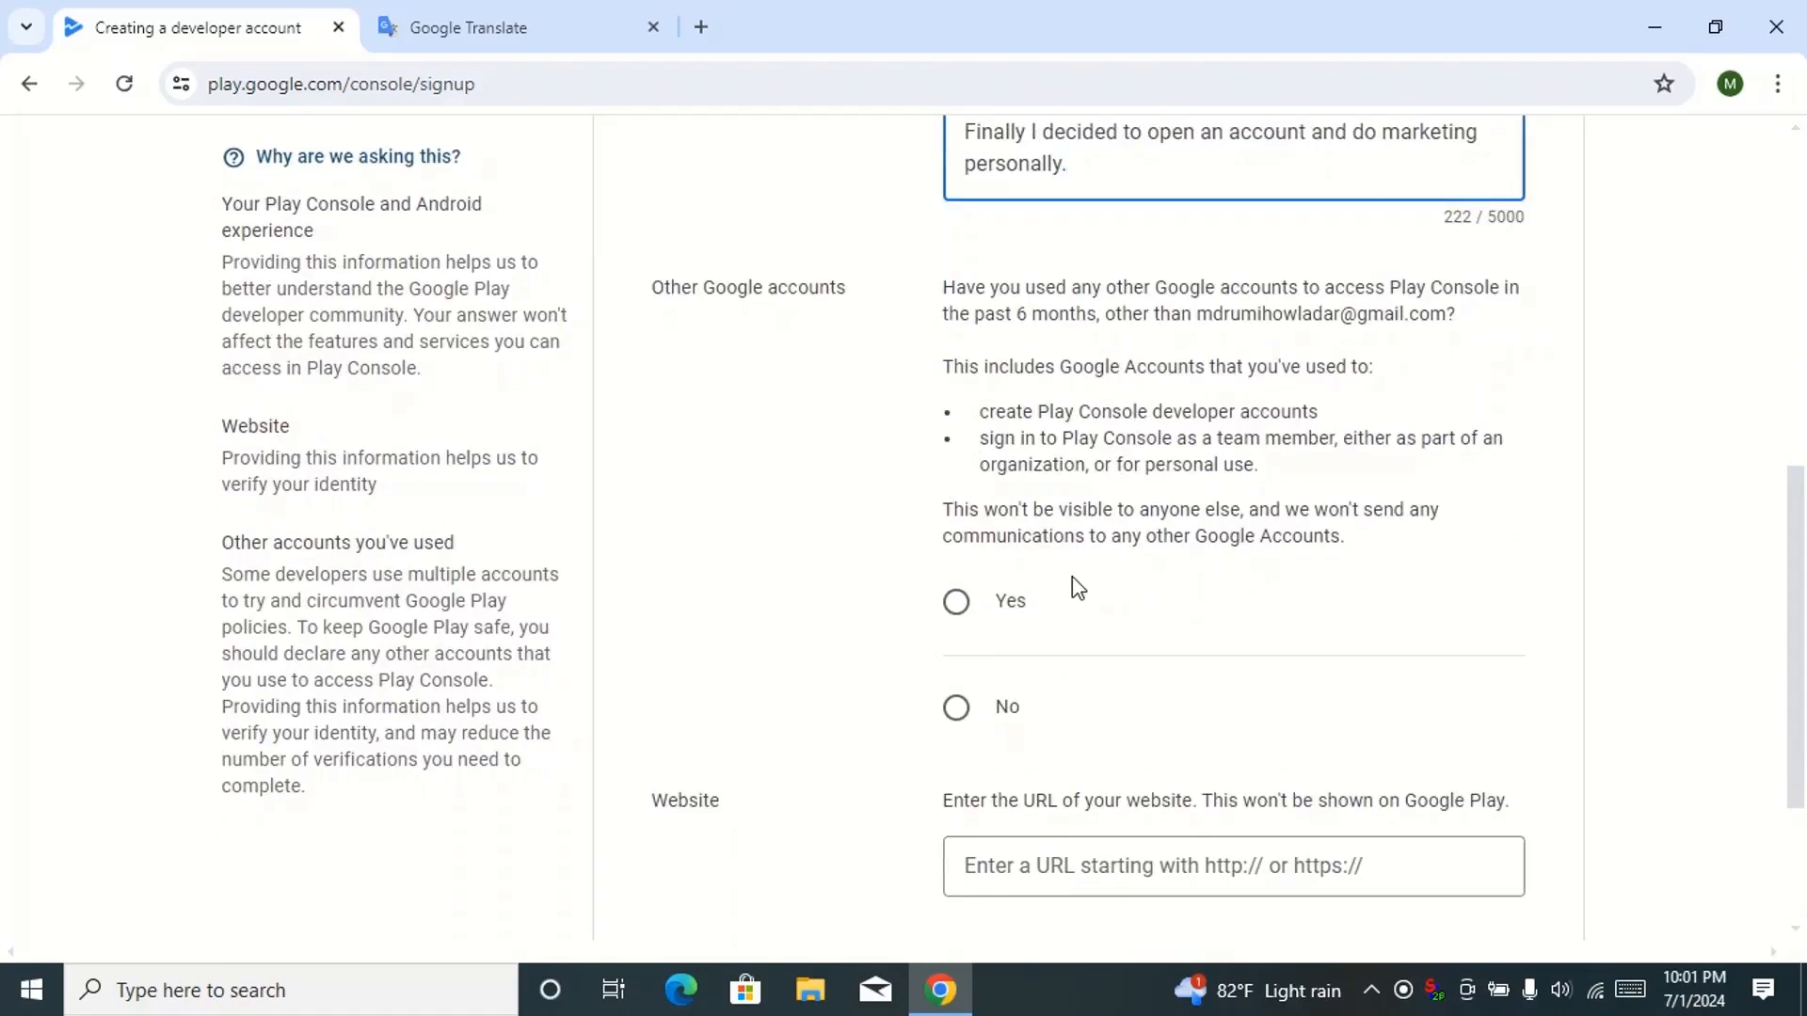
Answer No to using other Google accounts
{"action": "left_click", "coordinate": [959, 618]}
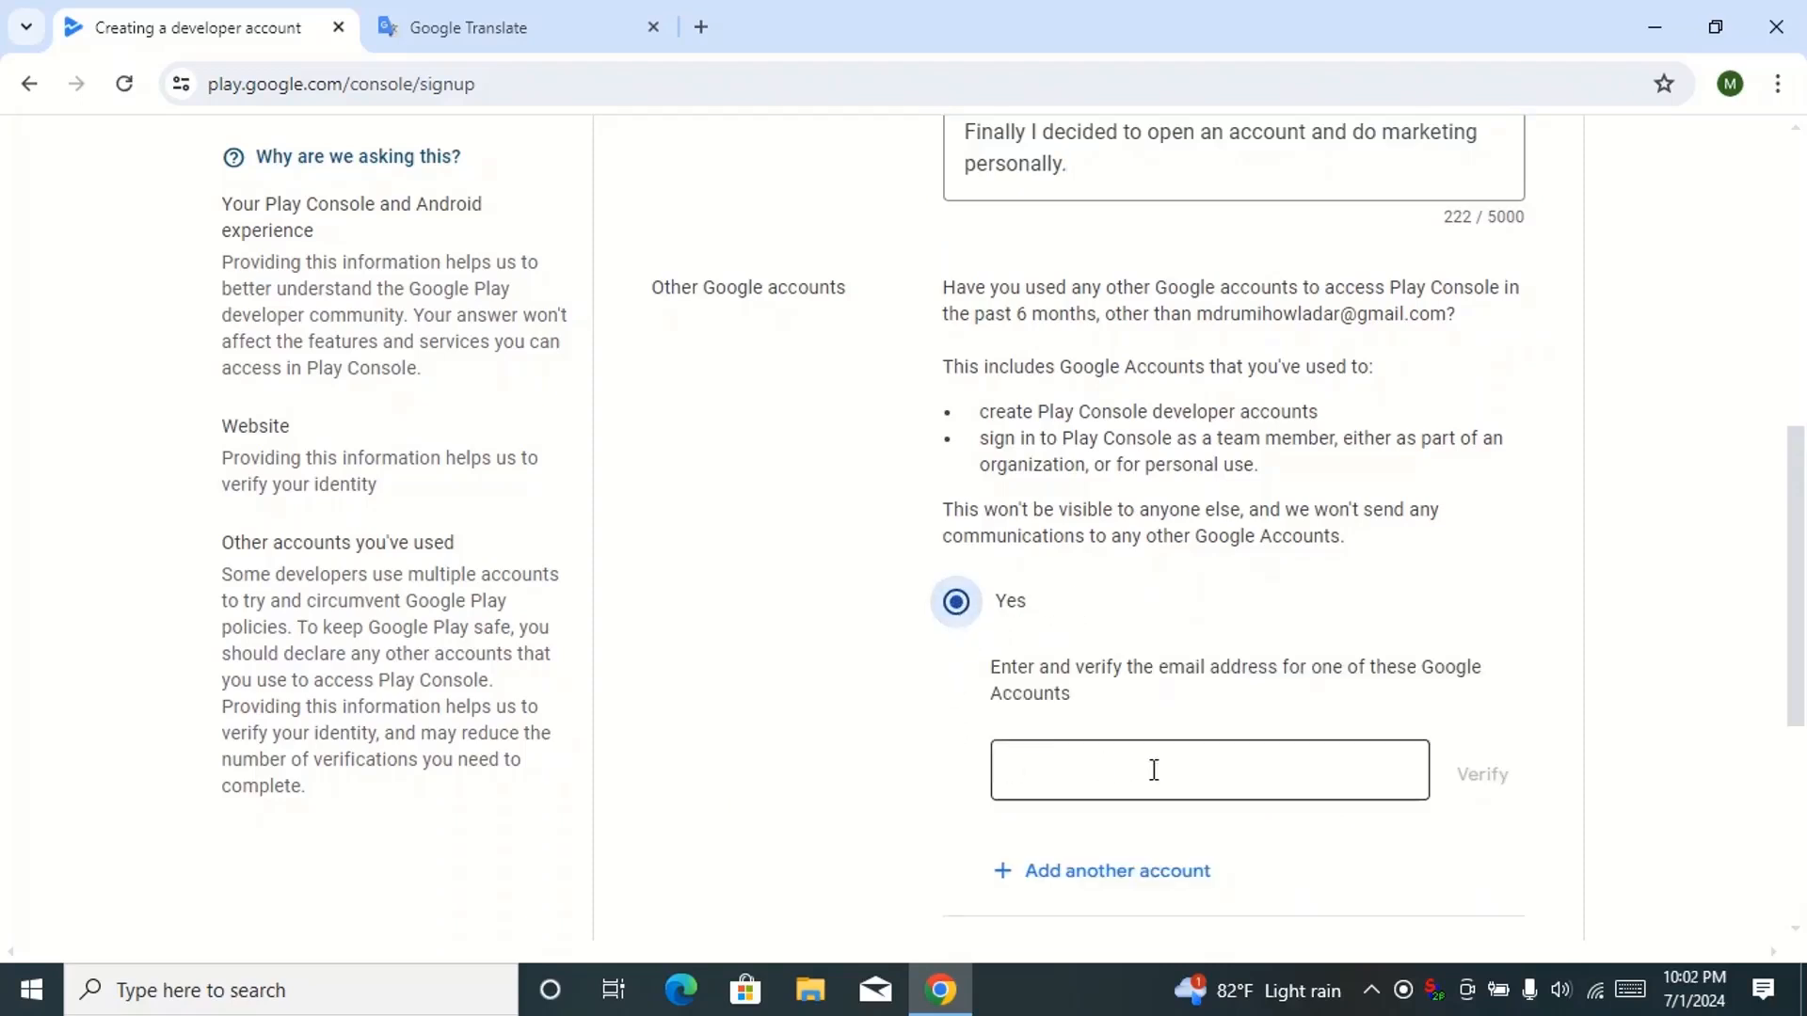
{"action": "scroll", "coordinate": [1094, 544], "scroll_direction": "down", "scroll_amount": 3}
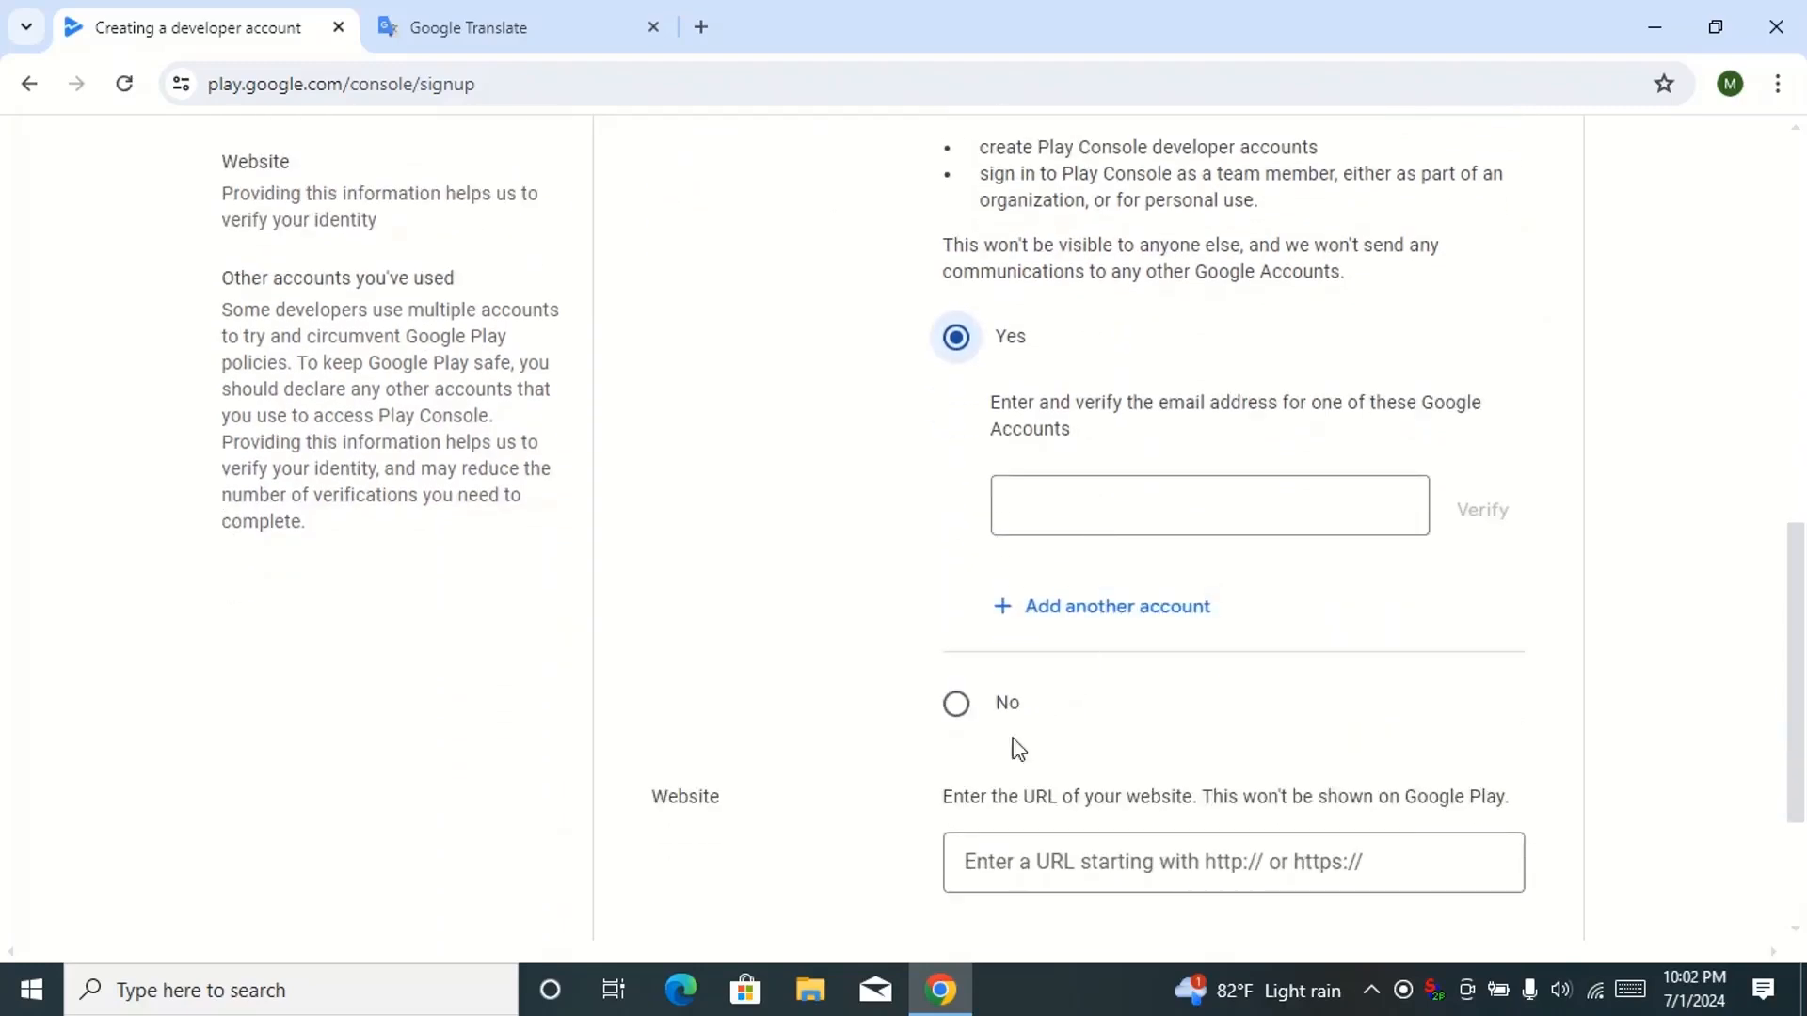
{"action": "left_click", "coordinate": [957, 704]}
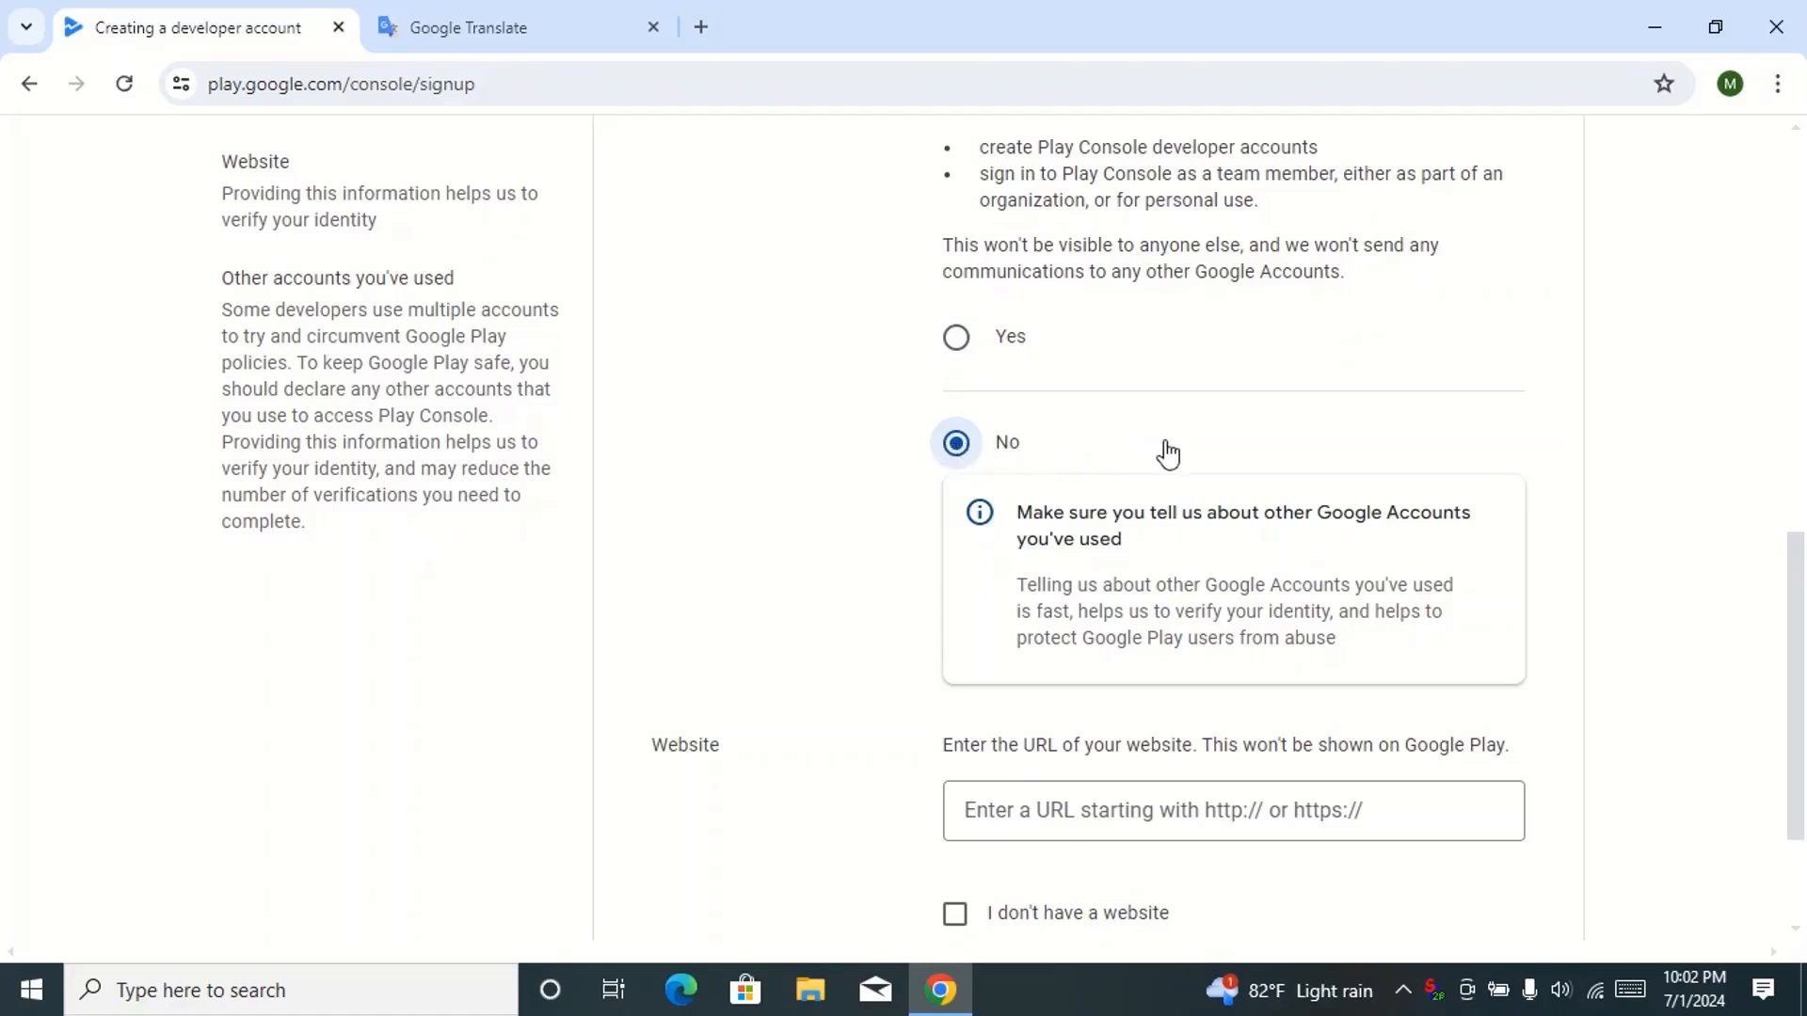
{"action": "scroll", "coordinate": [1165, 451], "scroll_direction": "down", "scroll_amount": 2}
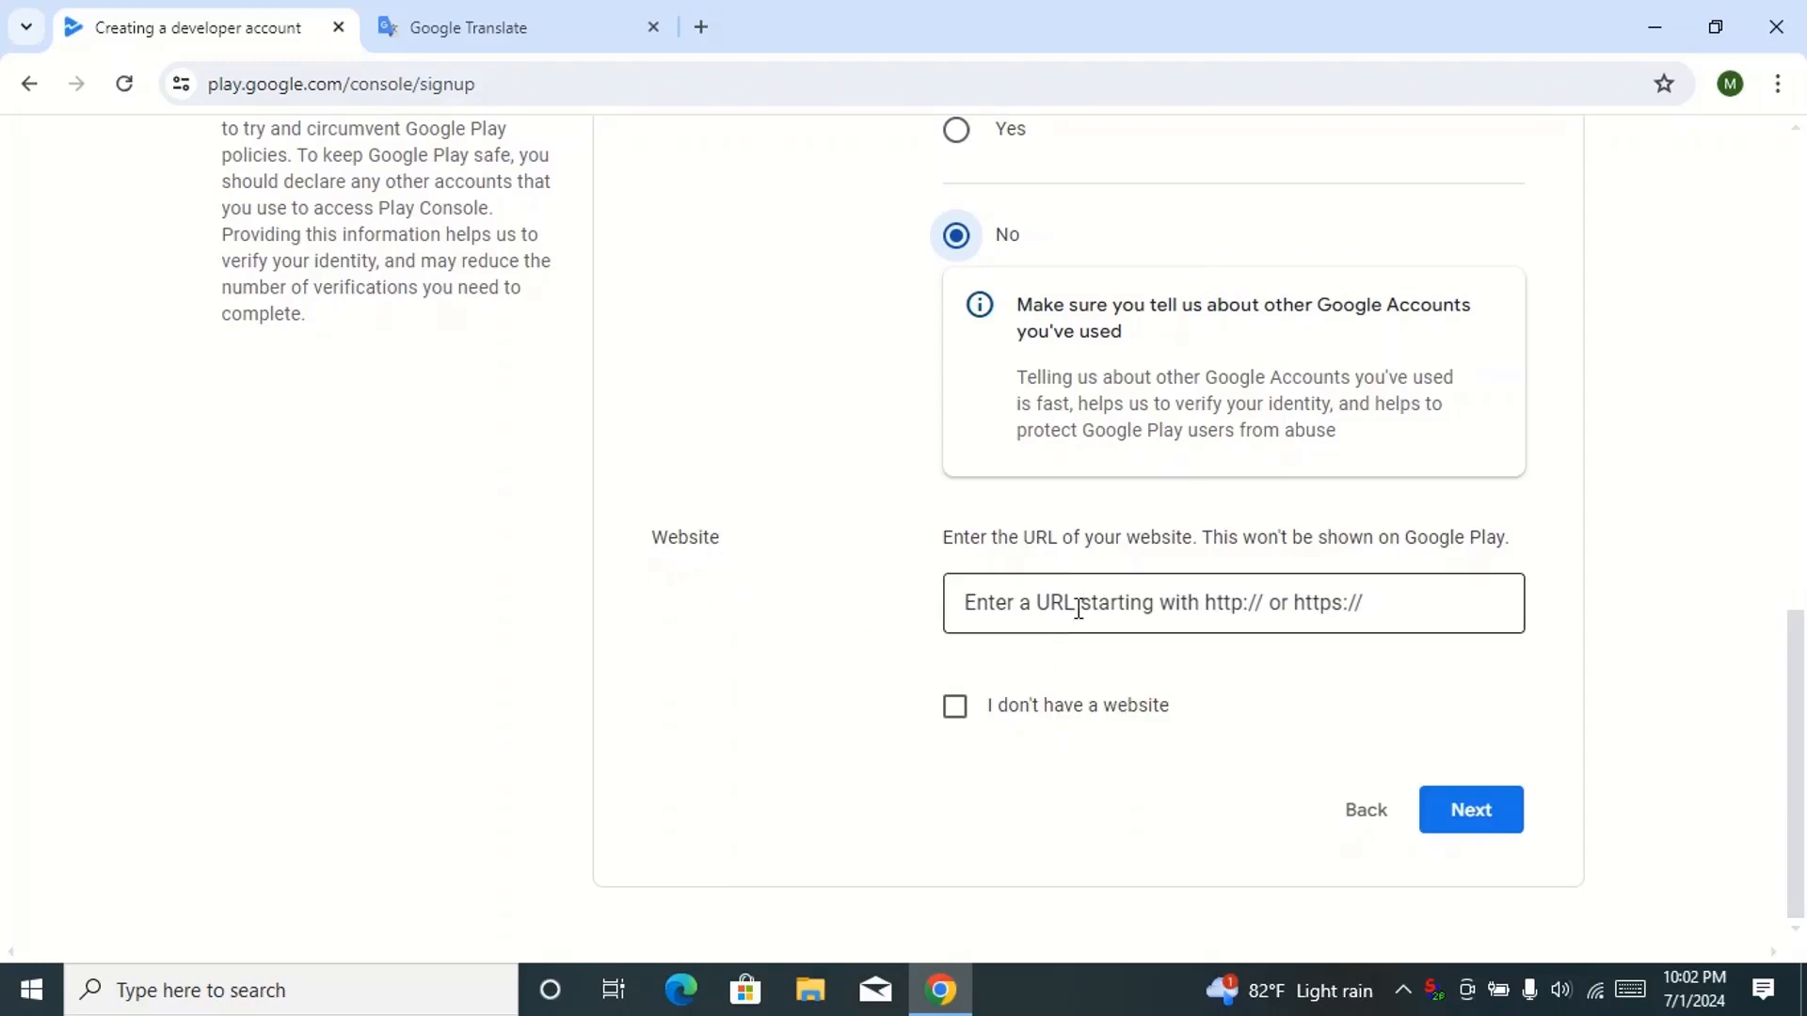
Declare 'I don't have a website' and continue to the Apps step
{"action": "left_click", "coordinate": [1177, 601]}
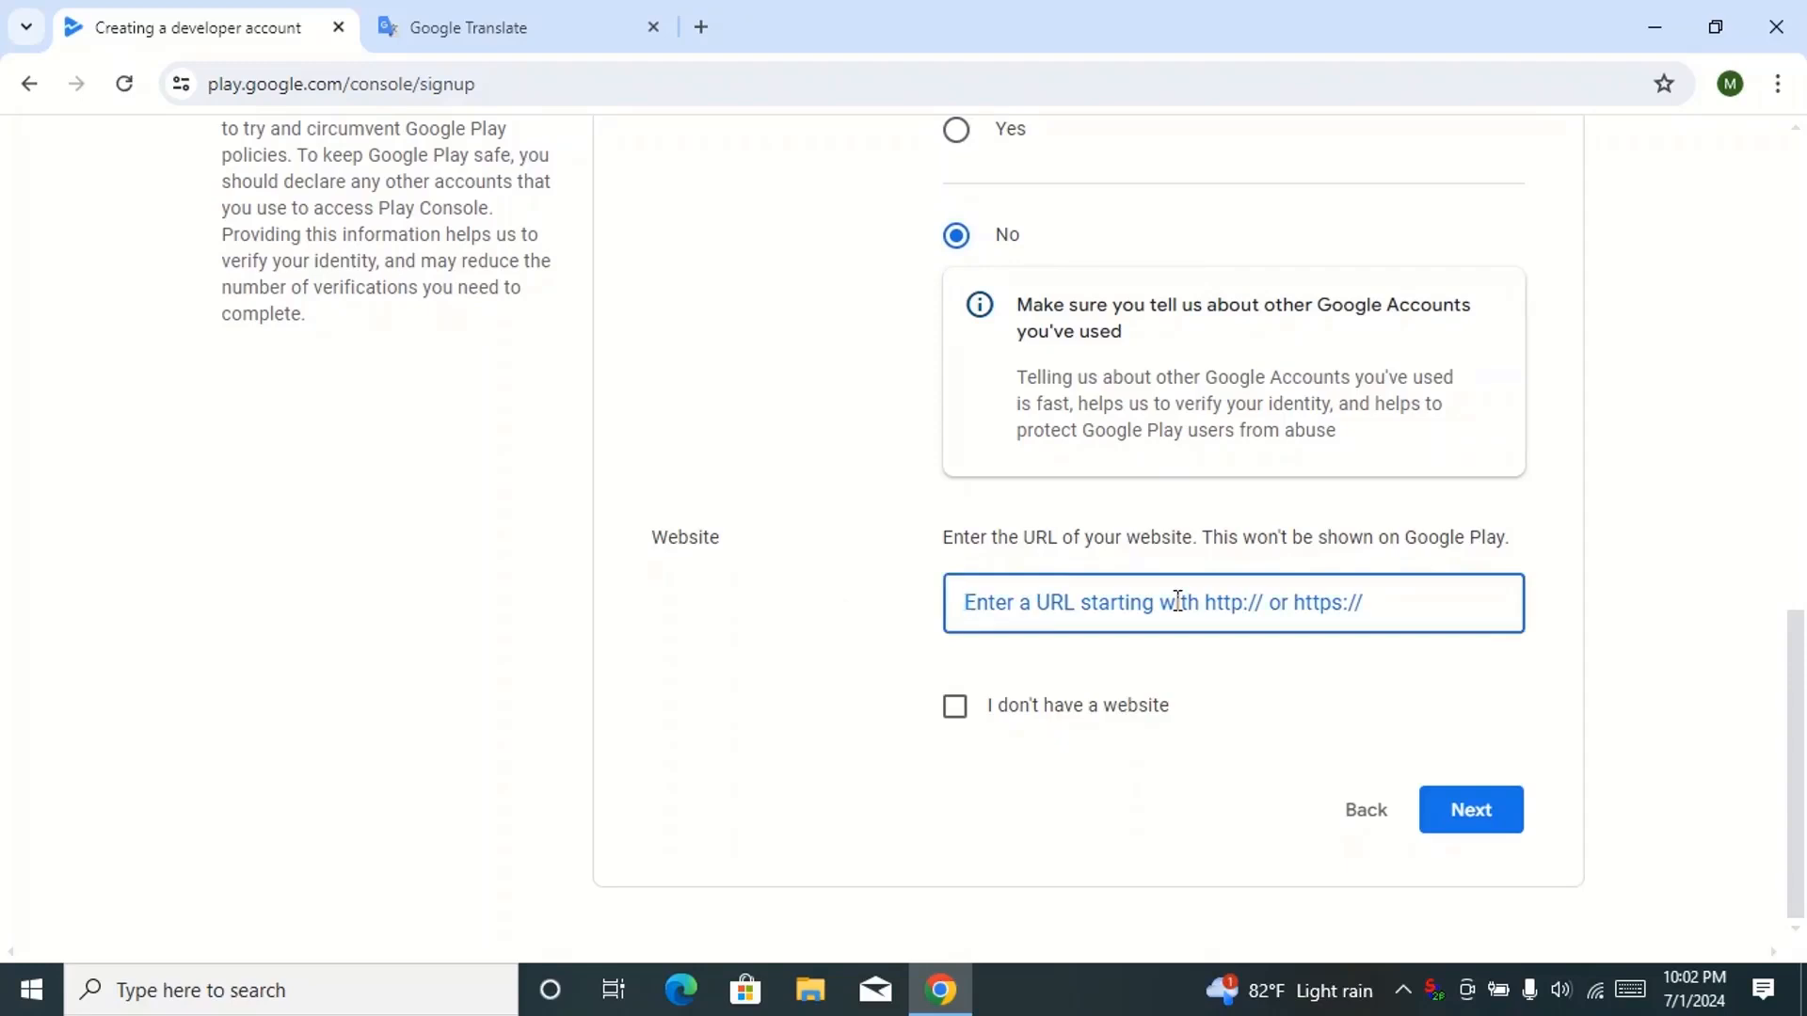
{"action": "left_click", "coordinate": [954, 708]}
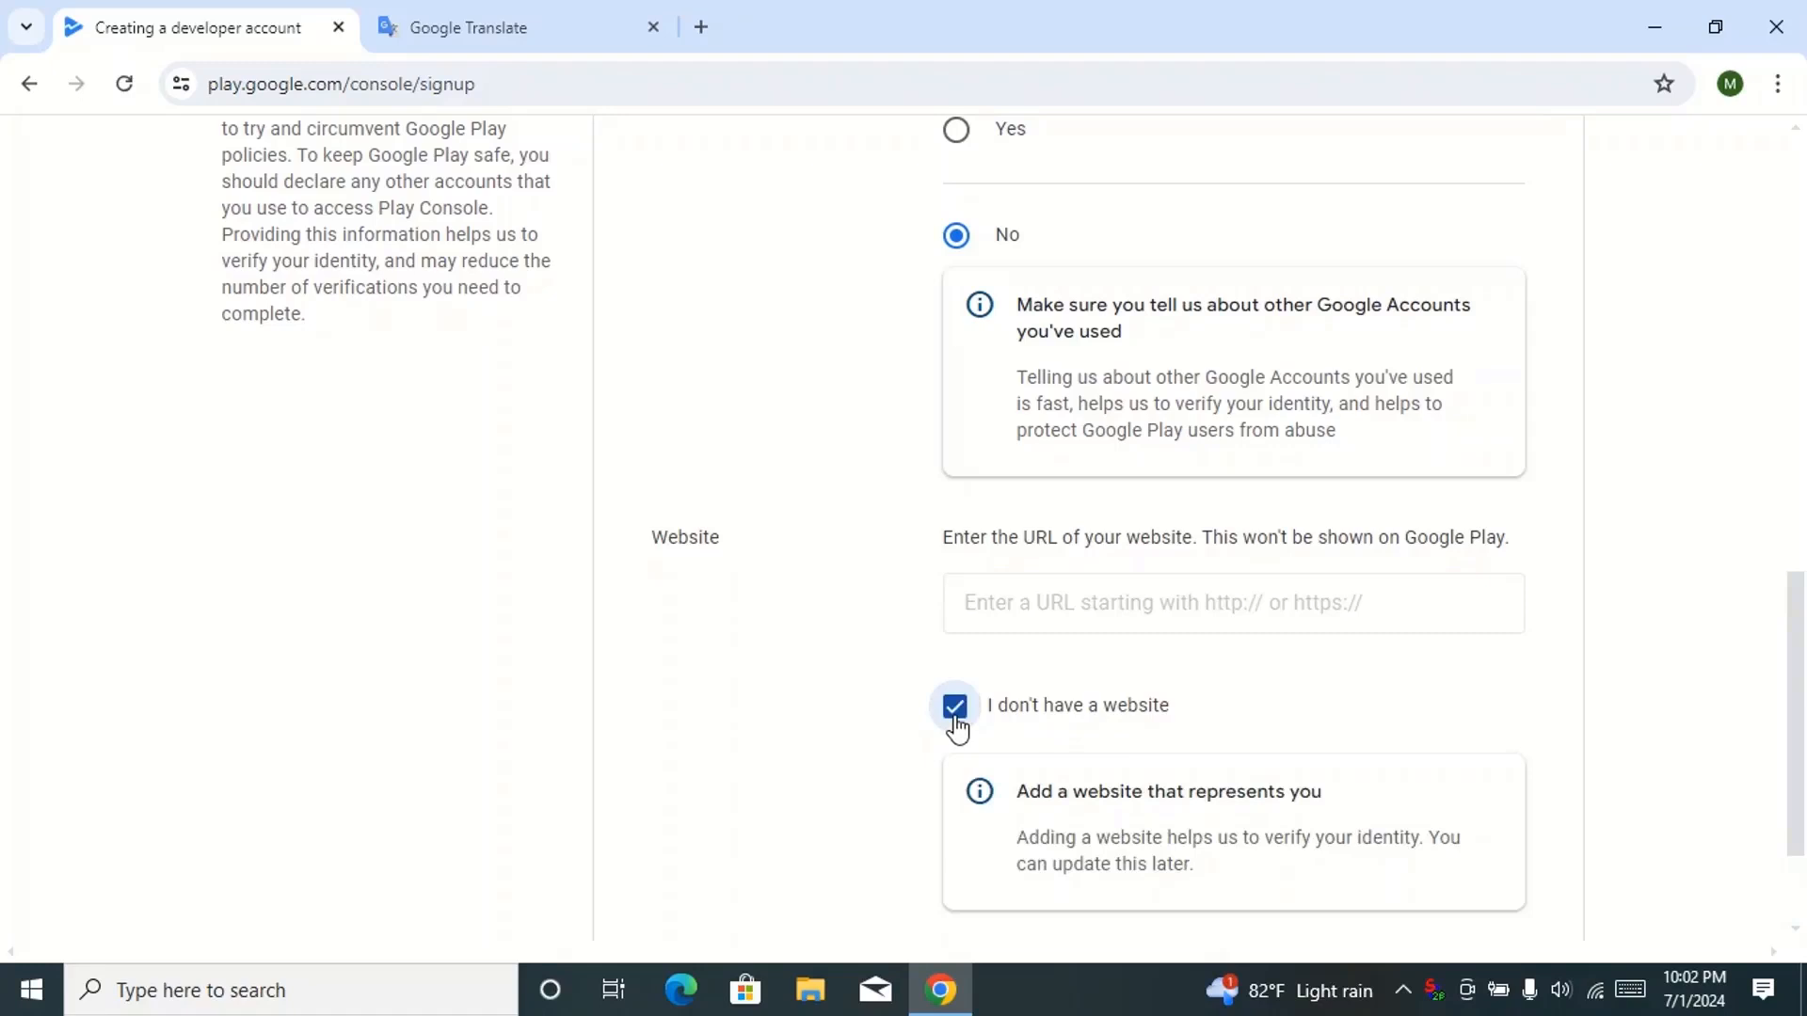
{"action": "scroll", "coordinate": [1291, 714], "scroll_direction": "down", "scroll_amount": 2}
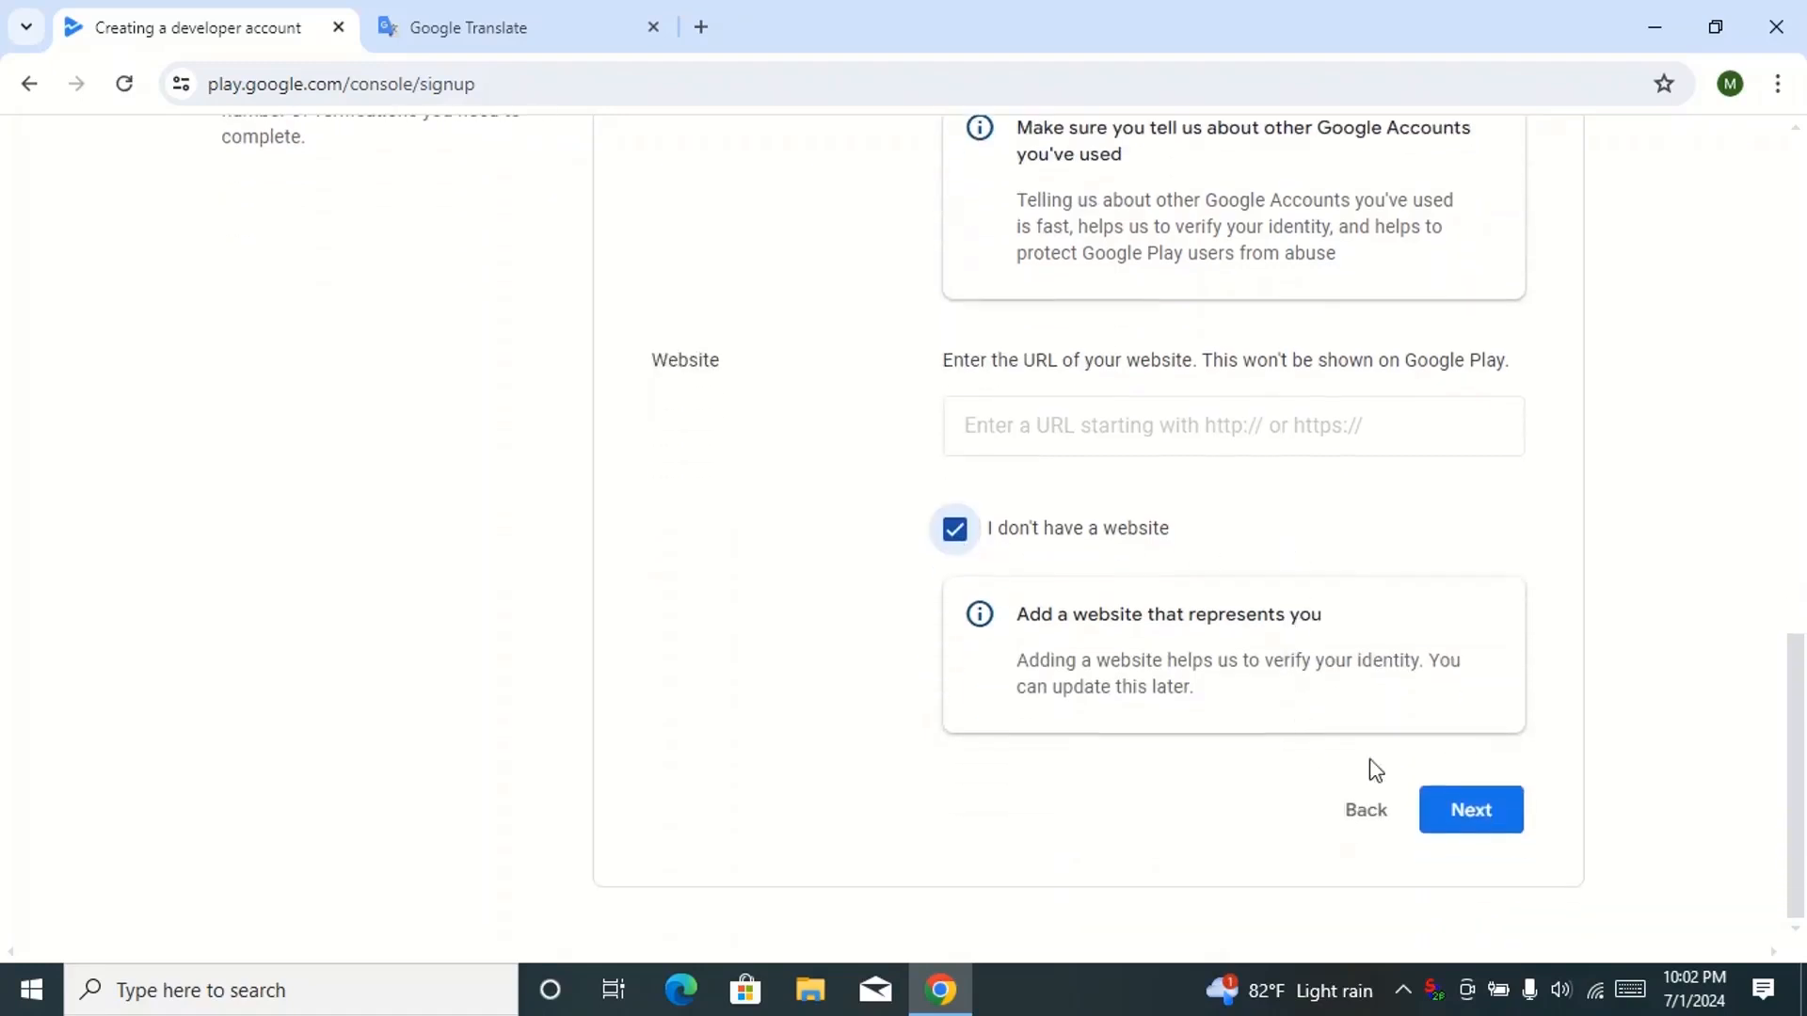
{"action": "left_click", "coordinate": [1457, 819]}
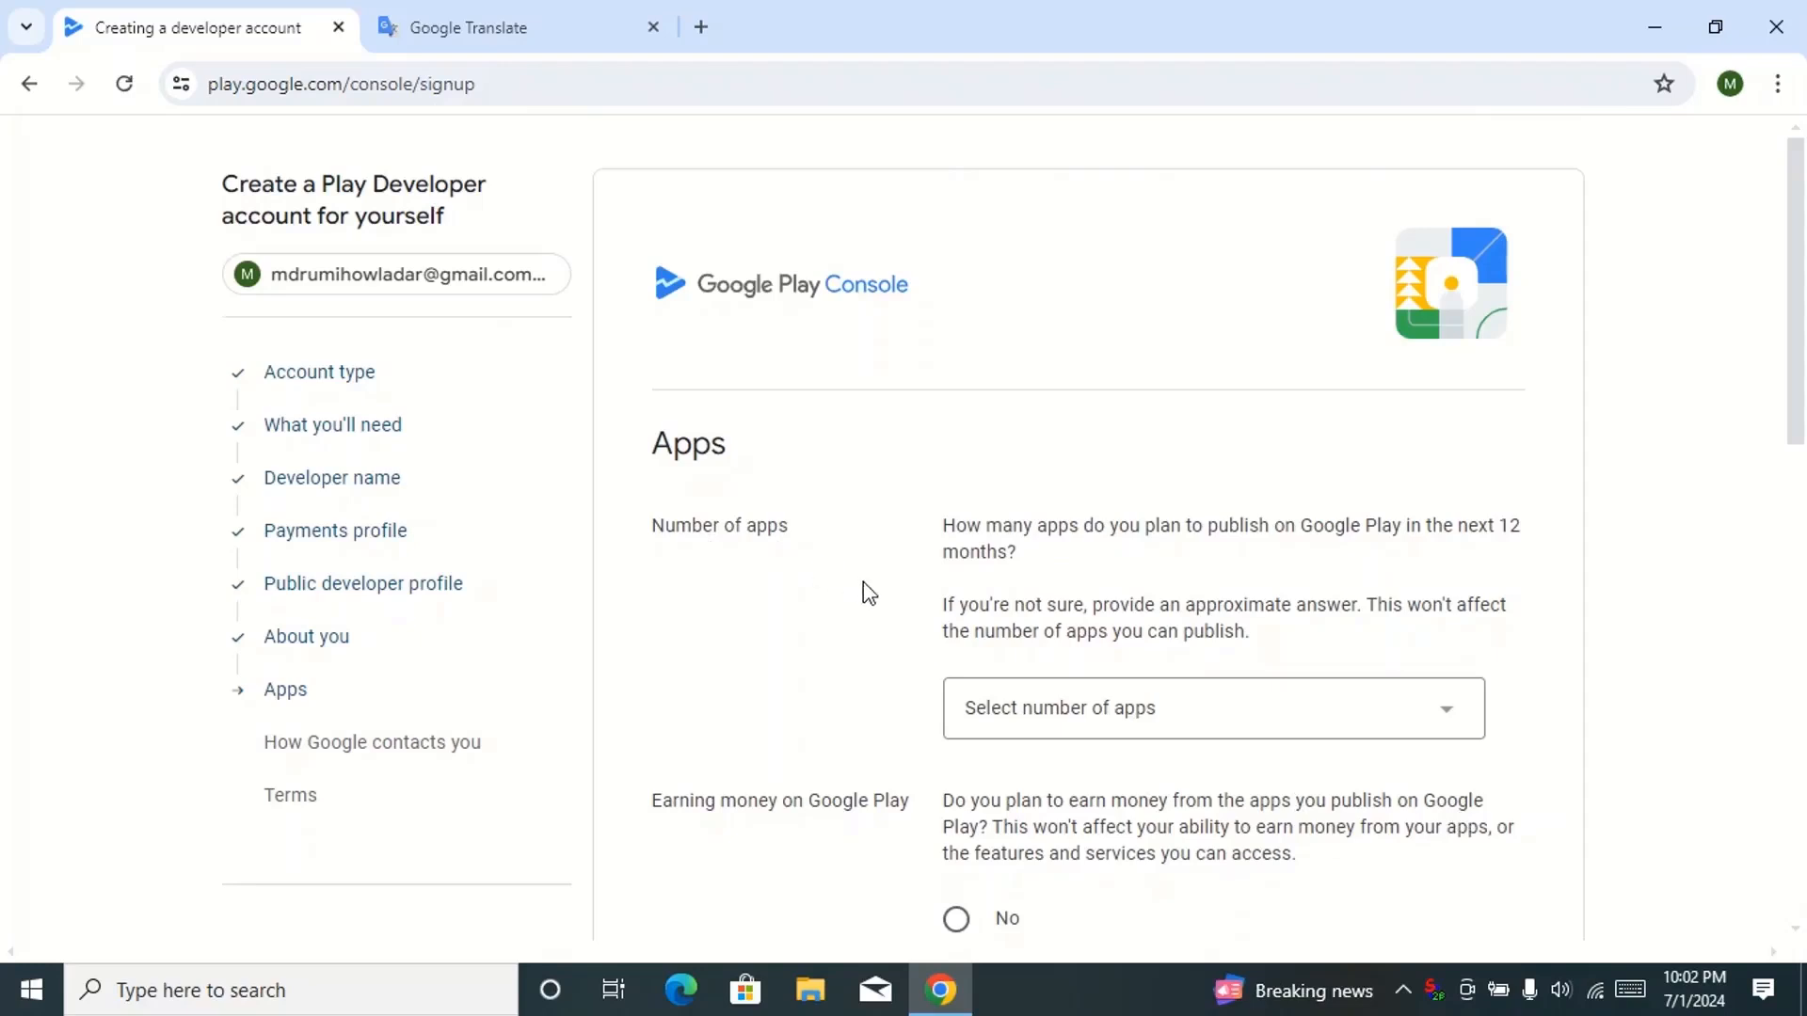
Set the number of planned apps to More than 10
{"action": "scroll", "coordinate": [862, 582], "scroll_direction": "down", "scroll_amount": 1}
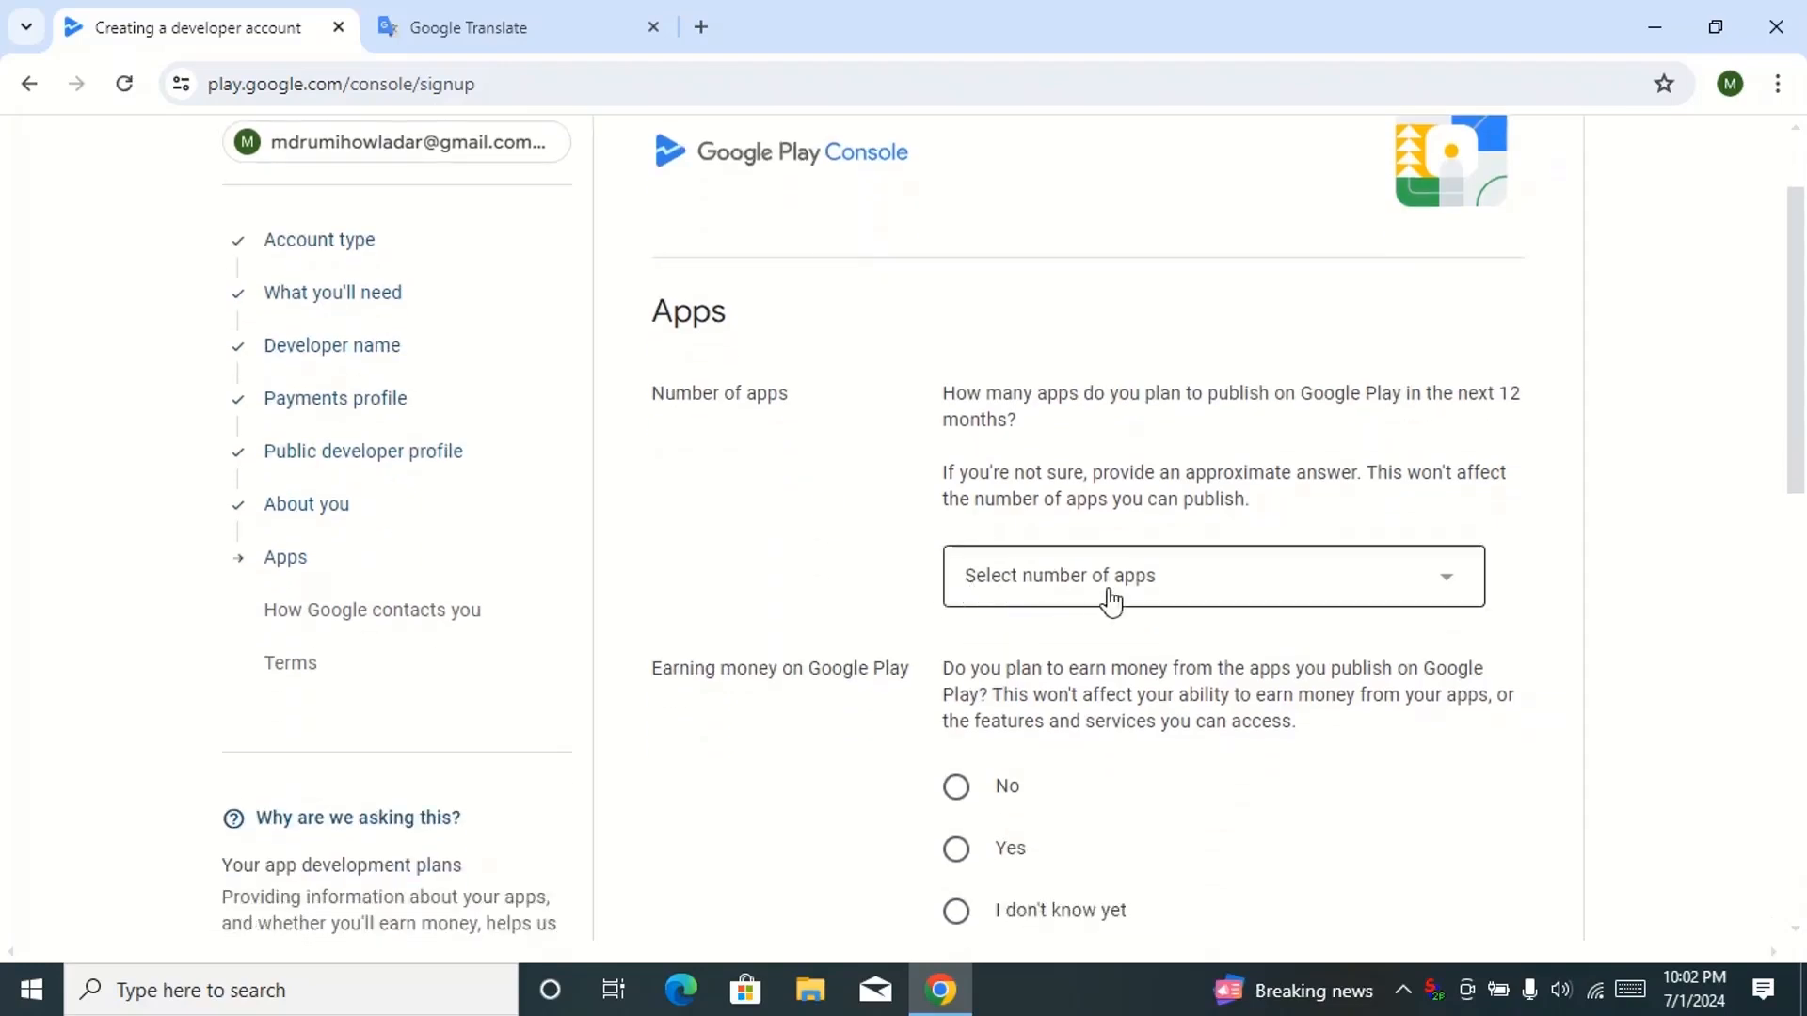
{"action": "left_click", "coordinate": [1224, 600]}
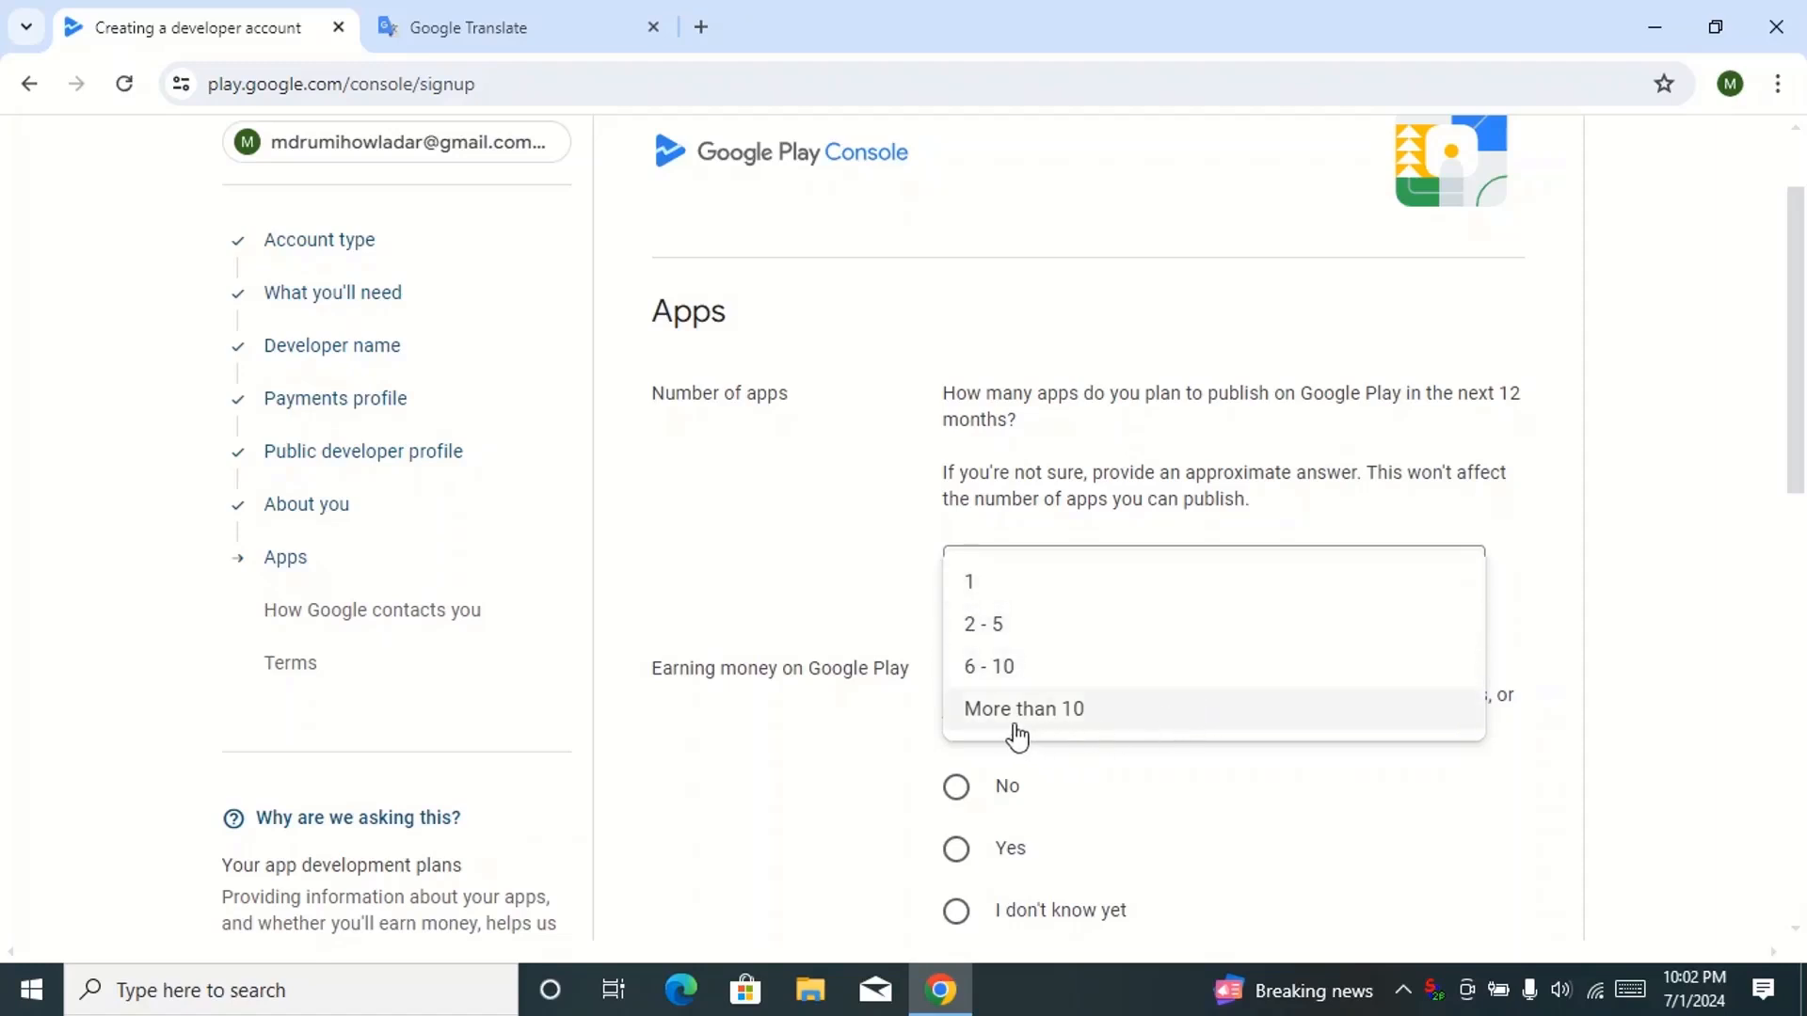
{"action": "left_click", "coordinate": [1135, 720]}
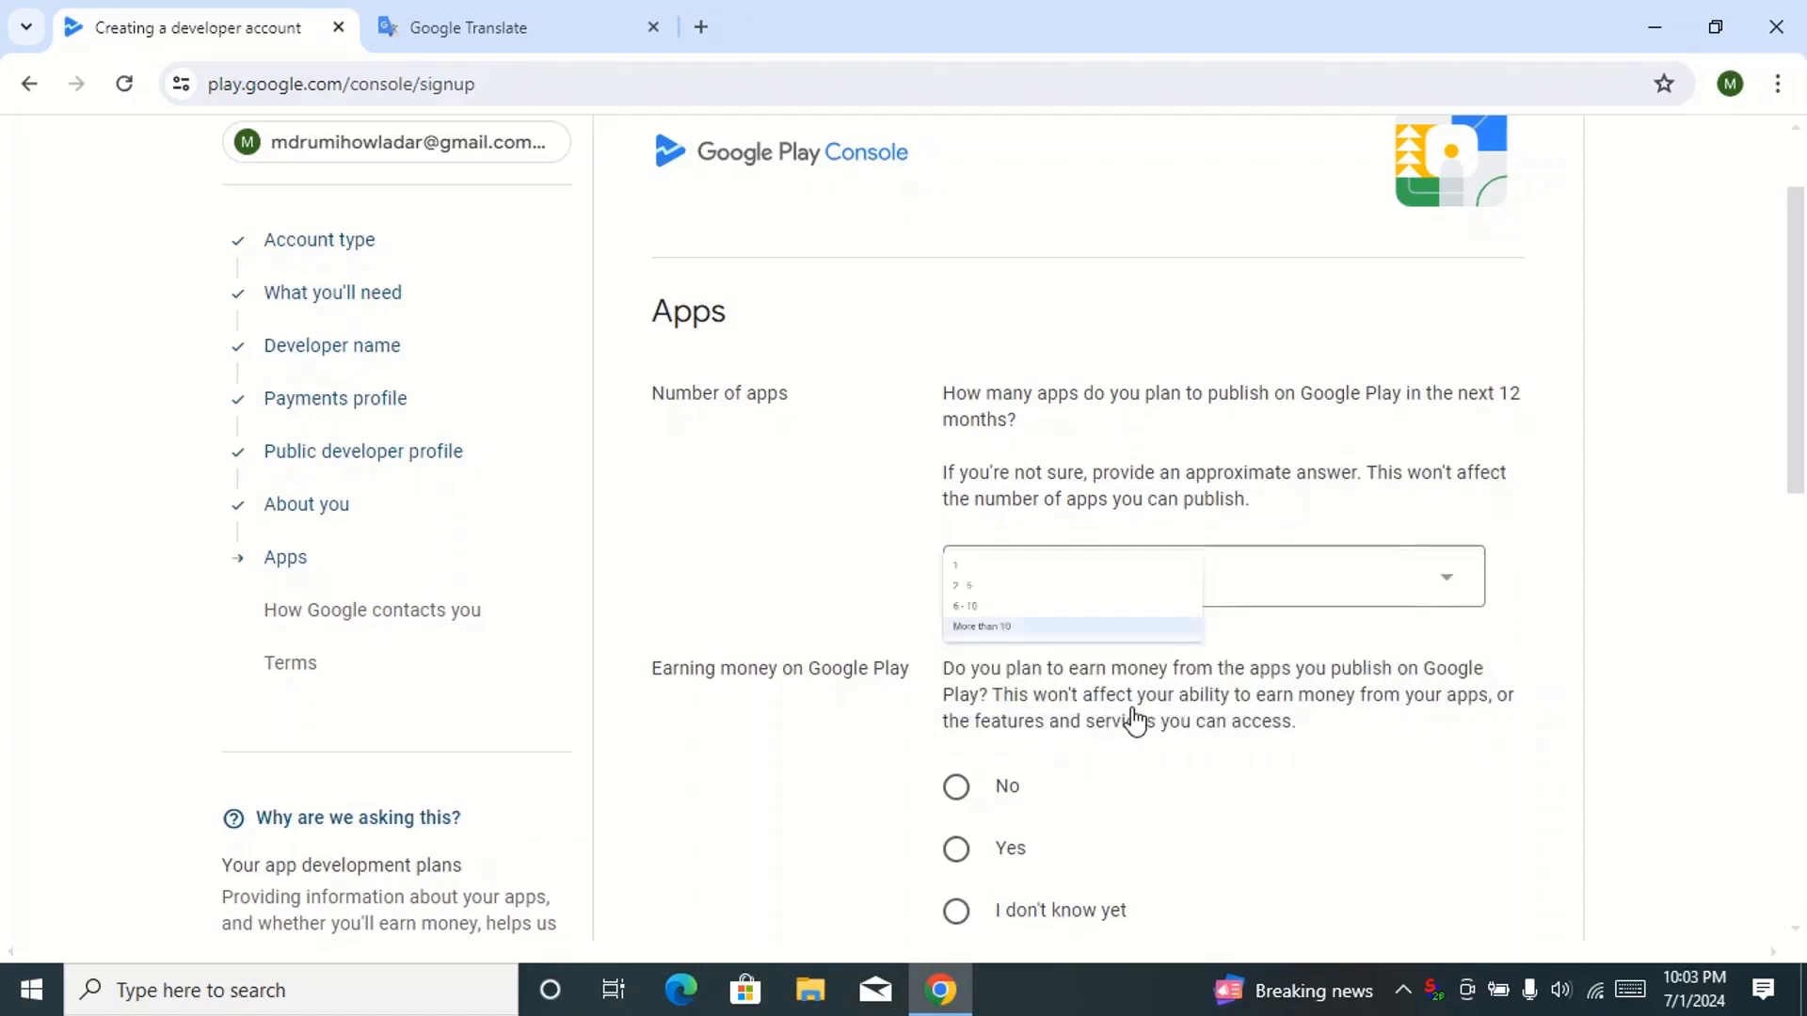
Answer Yes to earning money on Google Play
{"action": "scroll", "coordinate": [1134, 678], "scroll_direction": "down", "scroll_amount": 3}
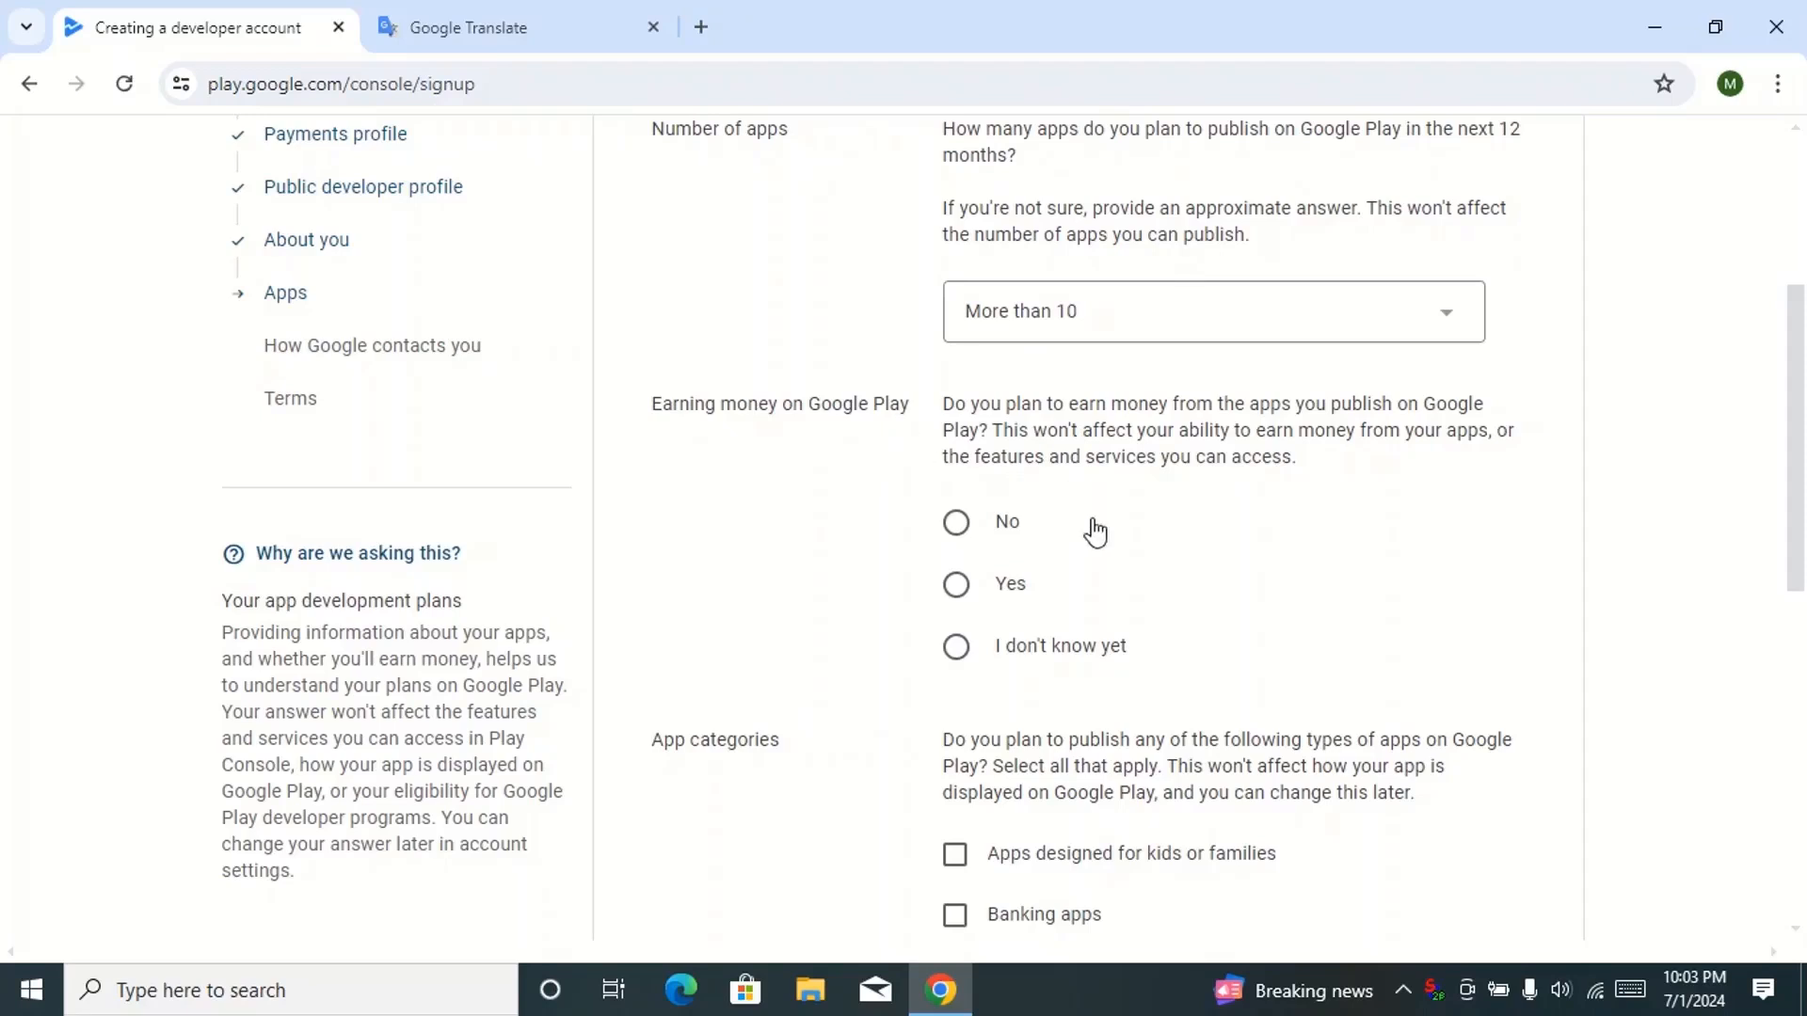
{"action": "left_click", "coordinate": [956, 529]}
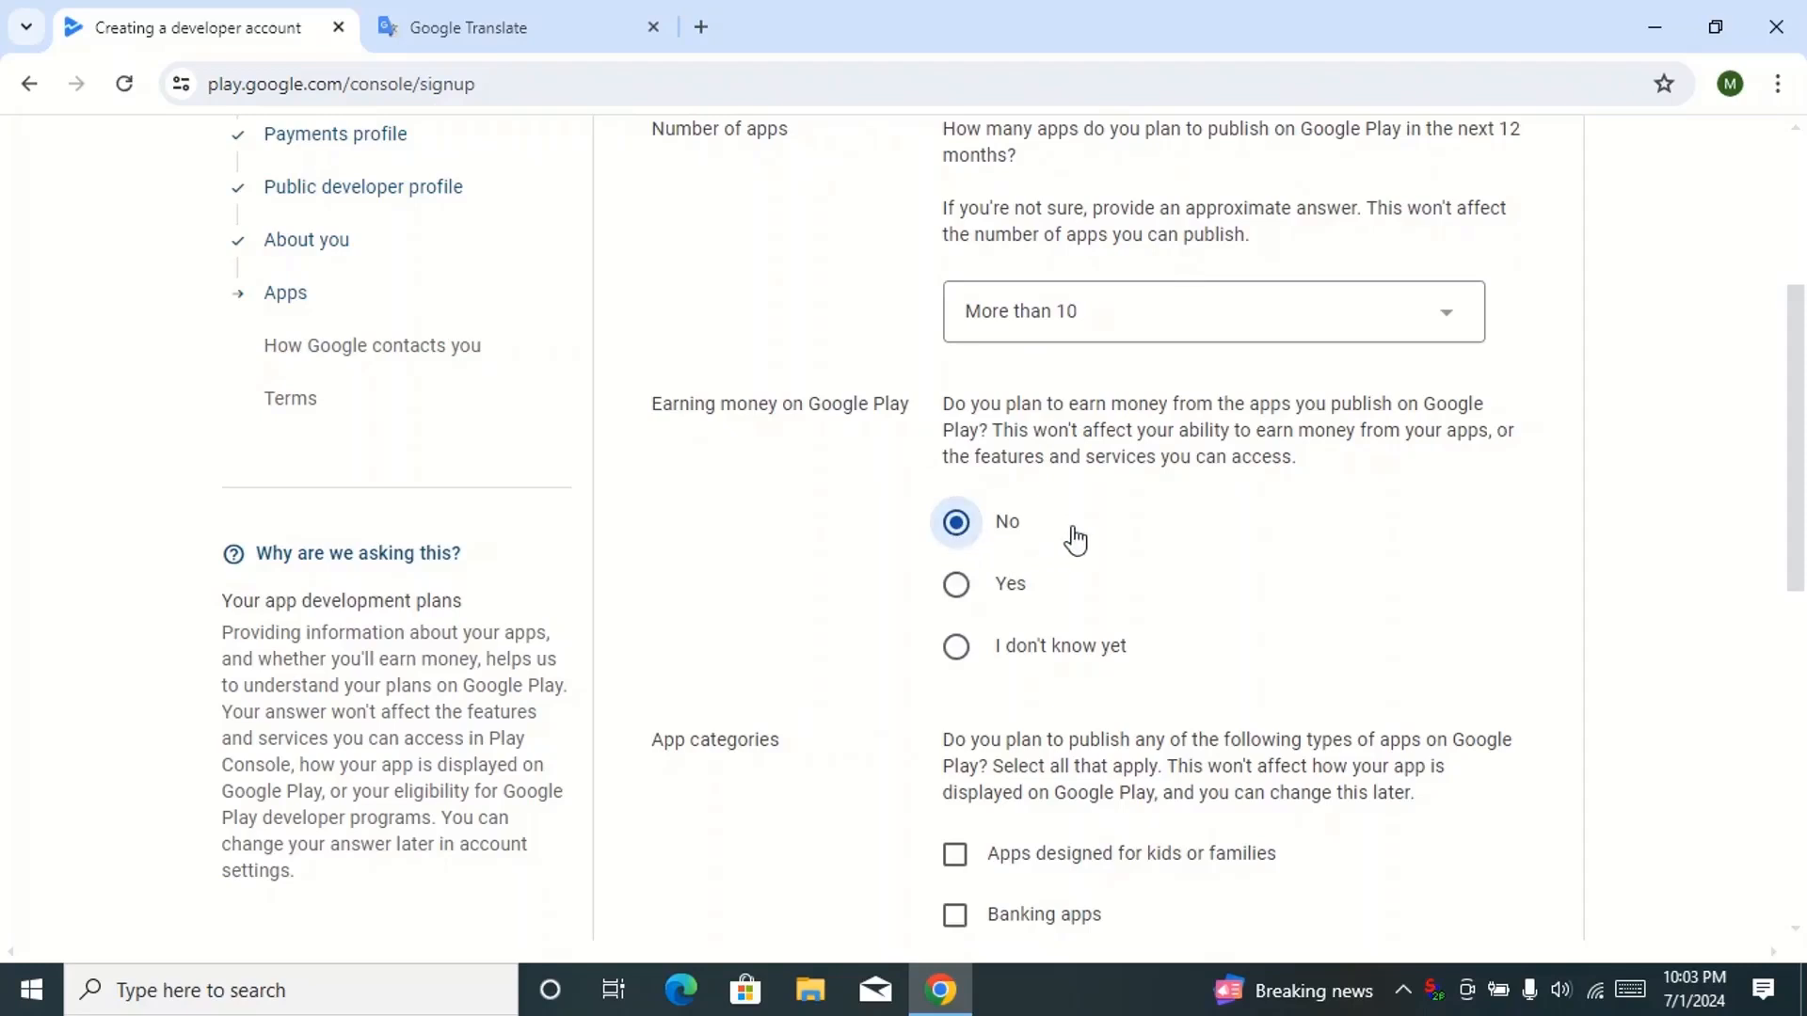
{"action": "left_click", "coordinate": [957, 596]}
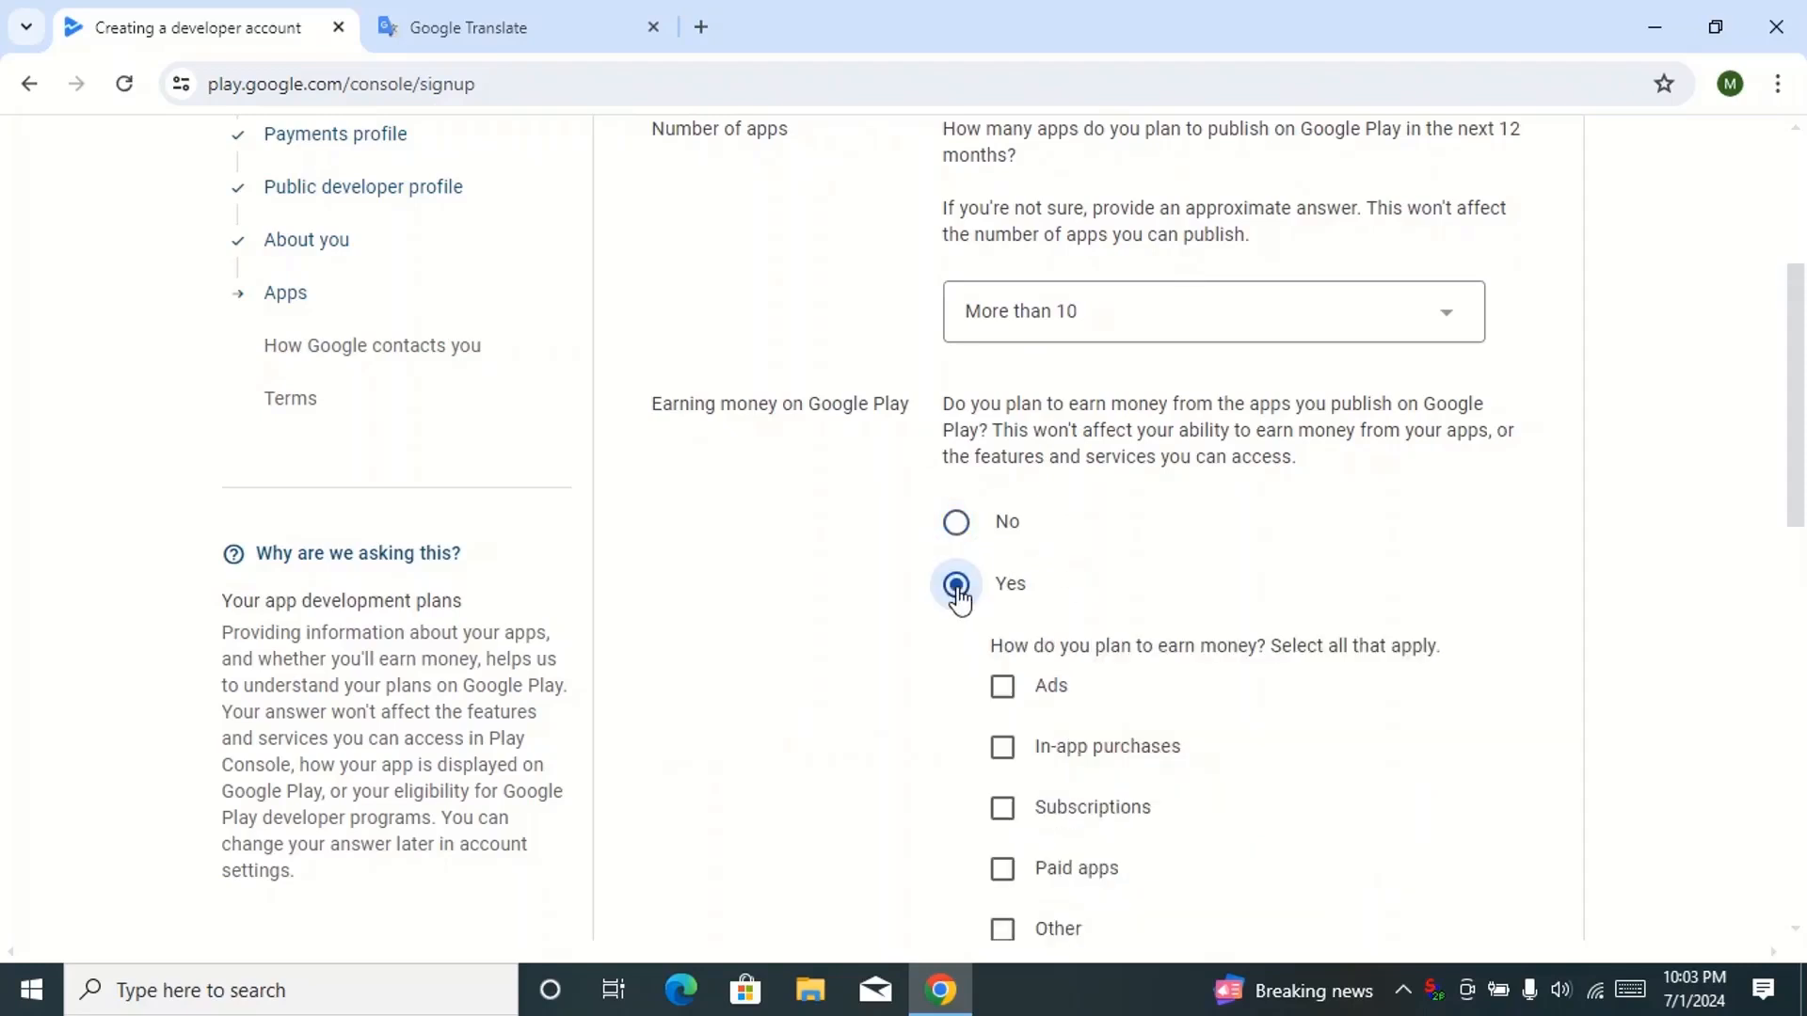
Tick Ads, In-app purchases, Subscriptions and Paid apps as earning methods
{"action": "scroll", "coordinate": [1155, 563], "scroll_direction": "down", "scroll_amount": 1}
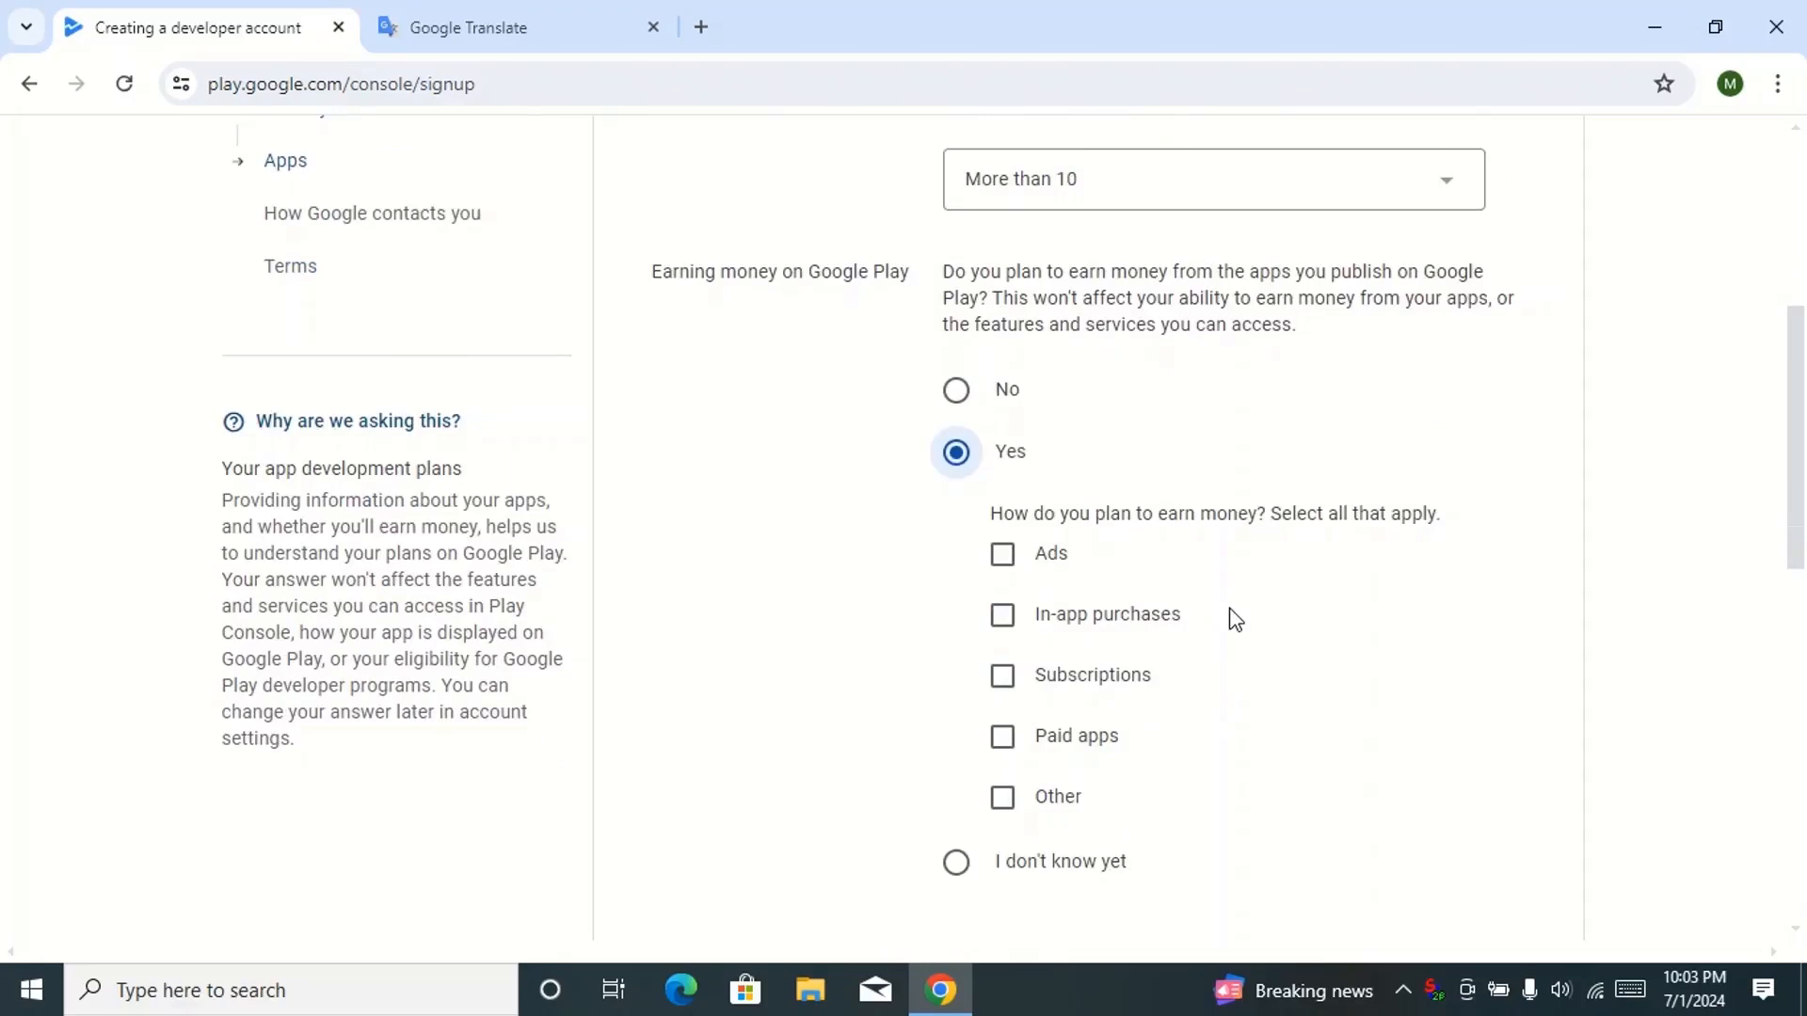
{"action": "left_click", "coordinate": [1003, 564]}
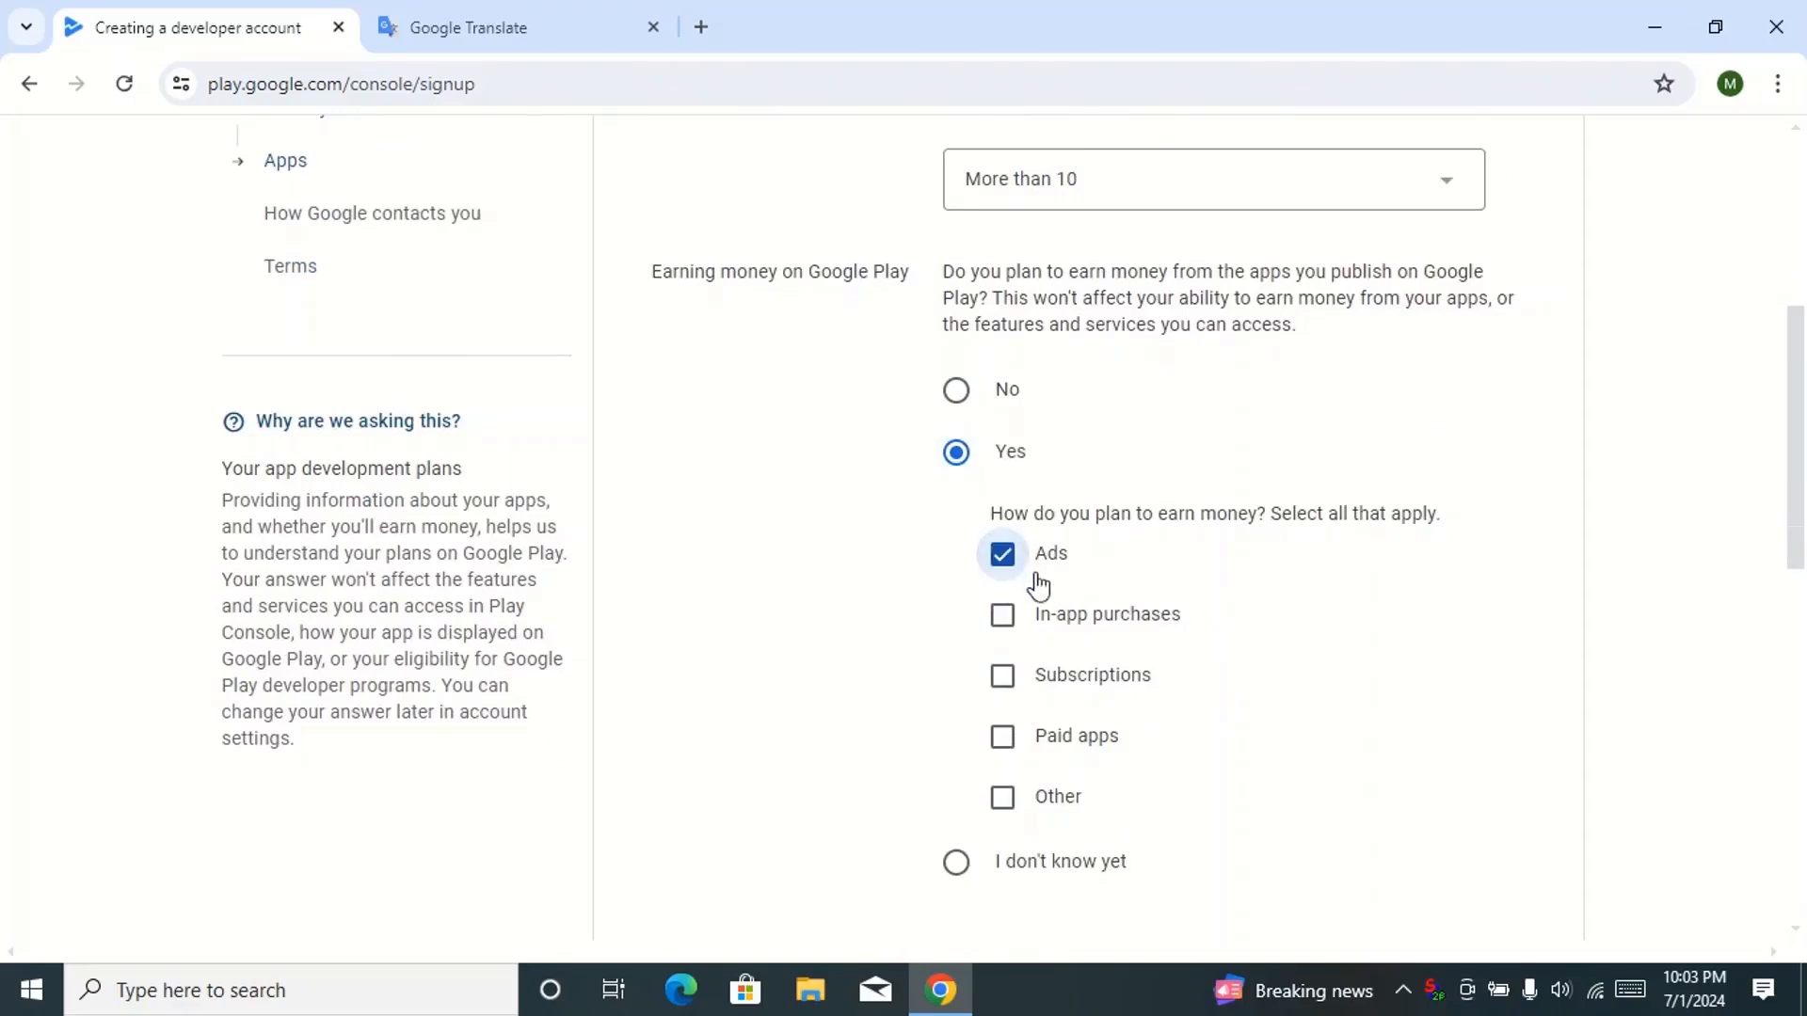
{"action": "left_click", "coordinate": [1006, 631]}
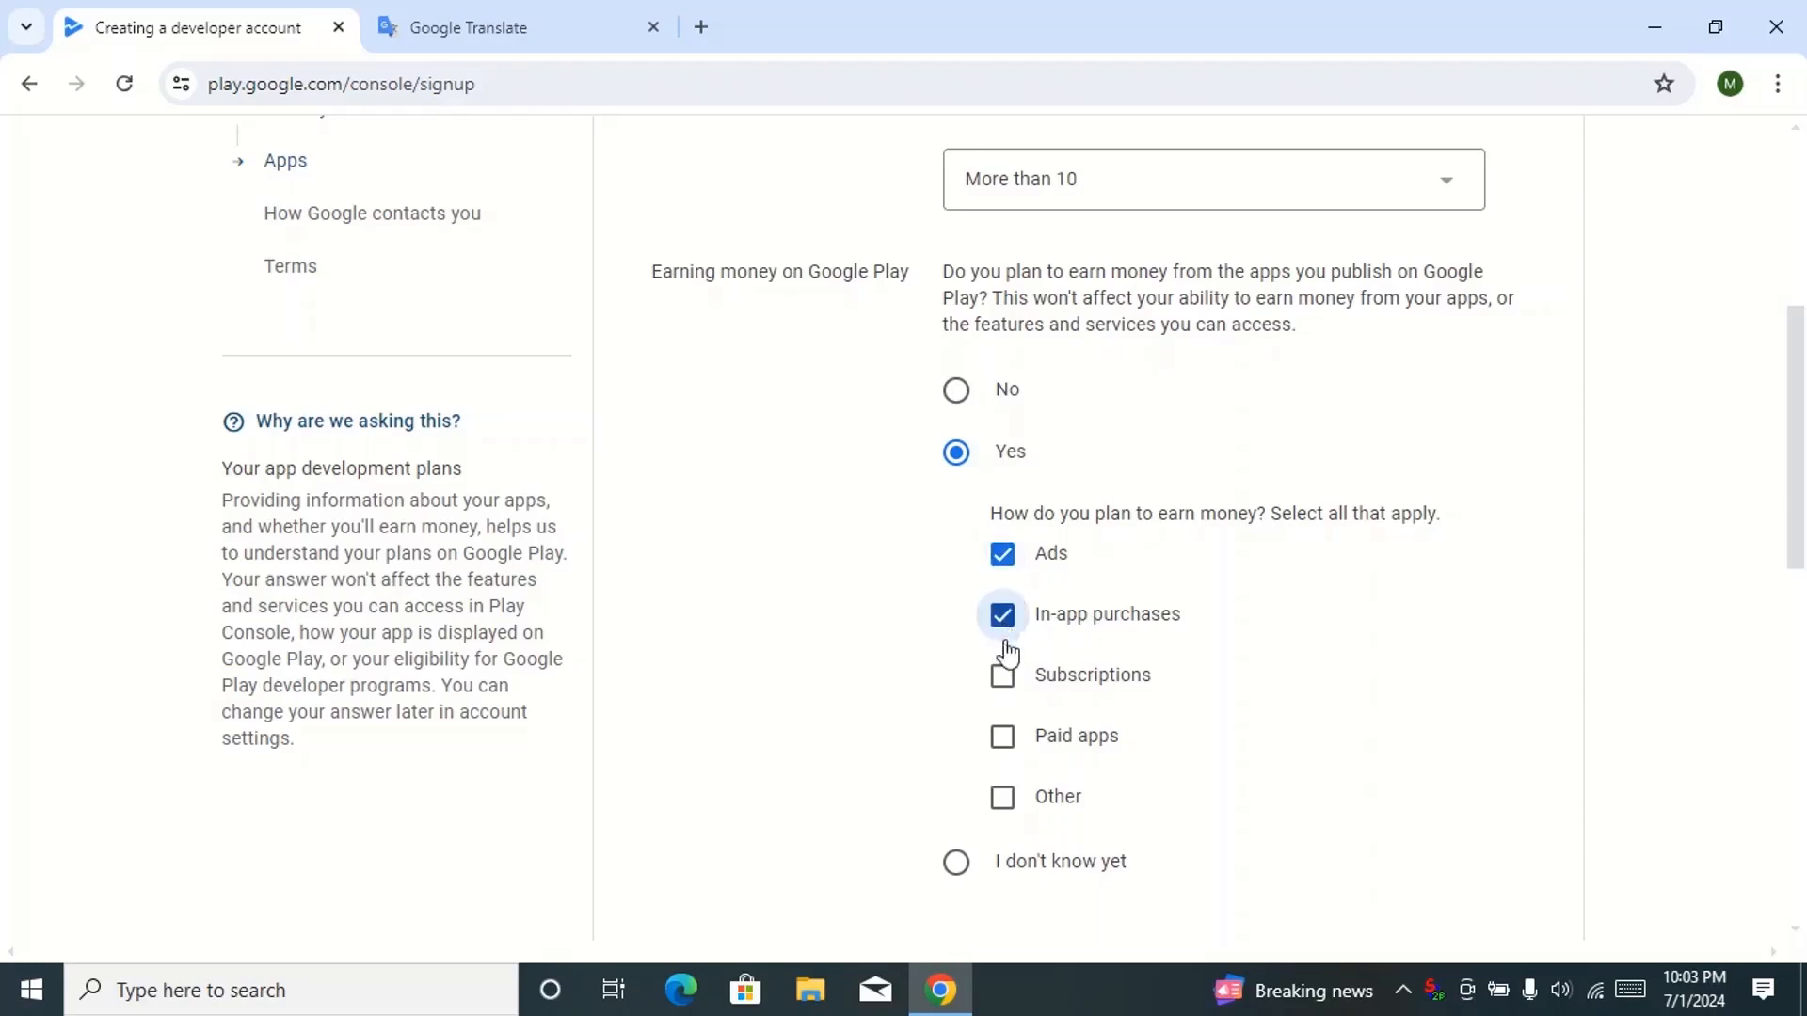
{"action": "left_click", "coordinate": [1001, 691]}
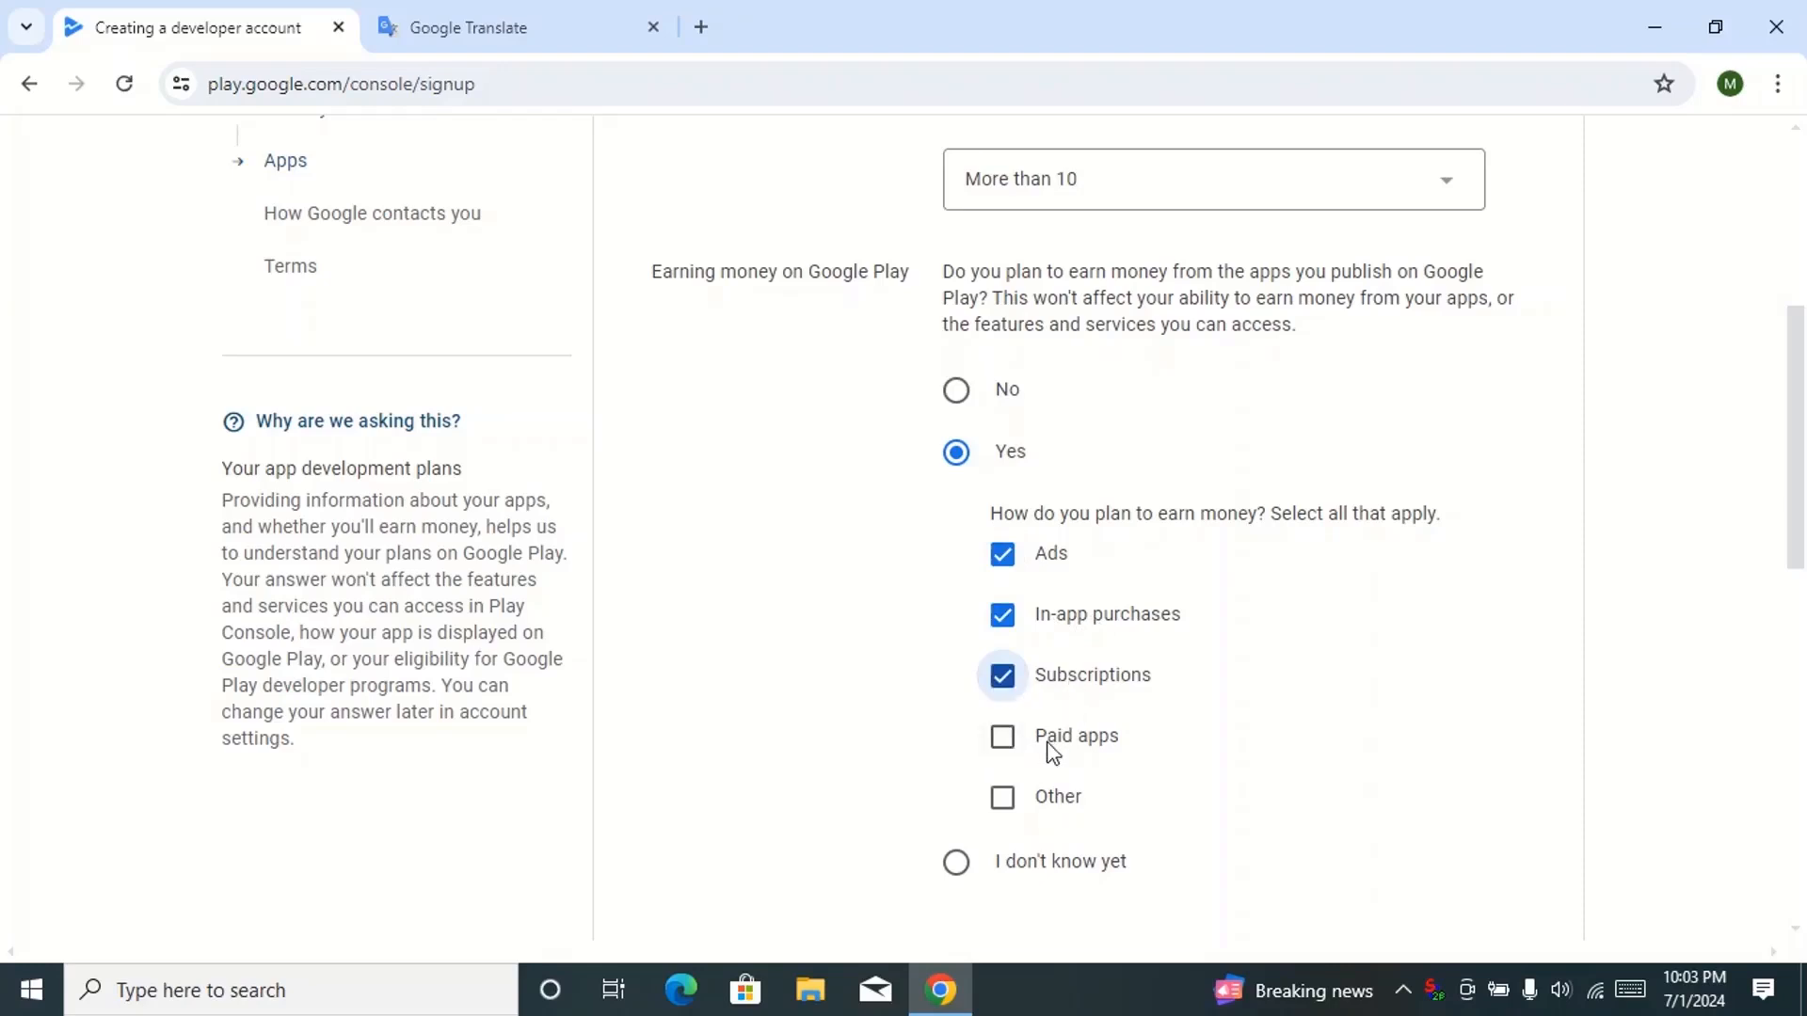
{"action": "left_click", "coordinate": [1002, 745]}
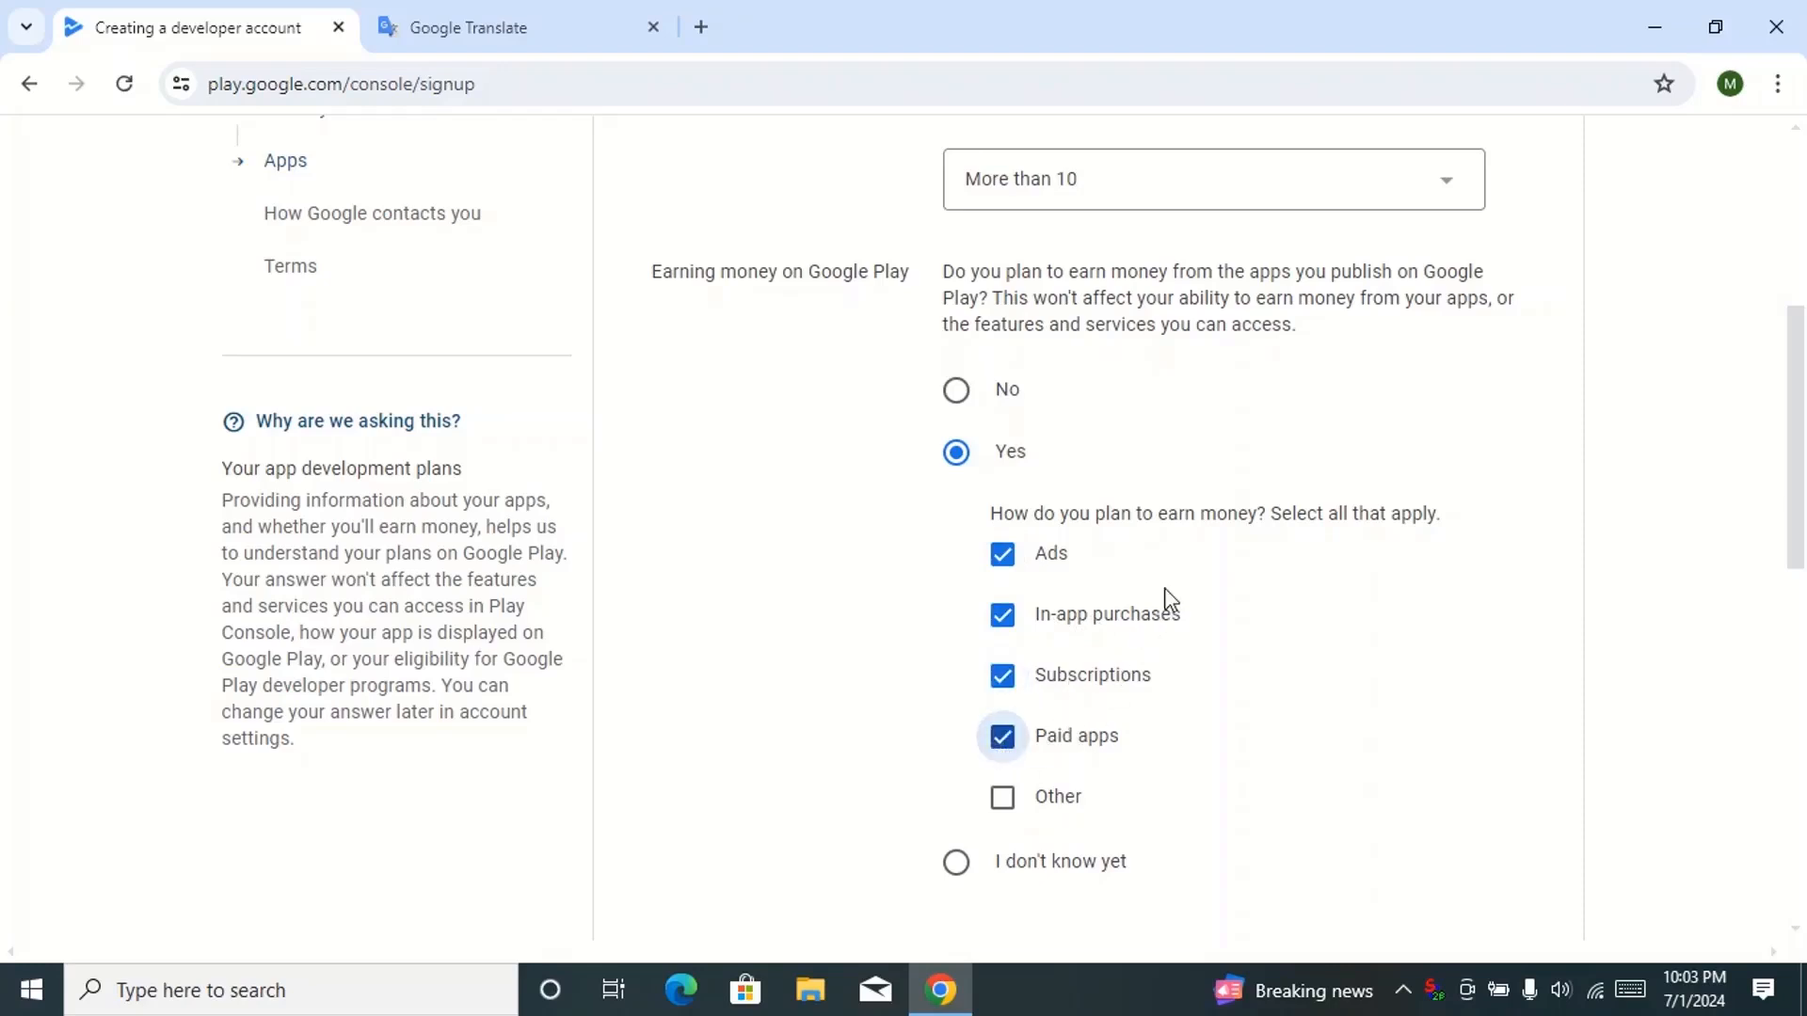
{"action": "scroll", "coordinate": [1167, 599], "scroll_direction": "down", "scroll_amount": 3}
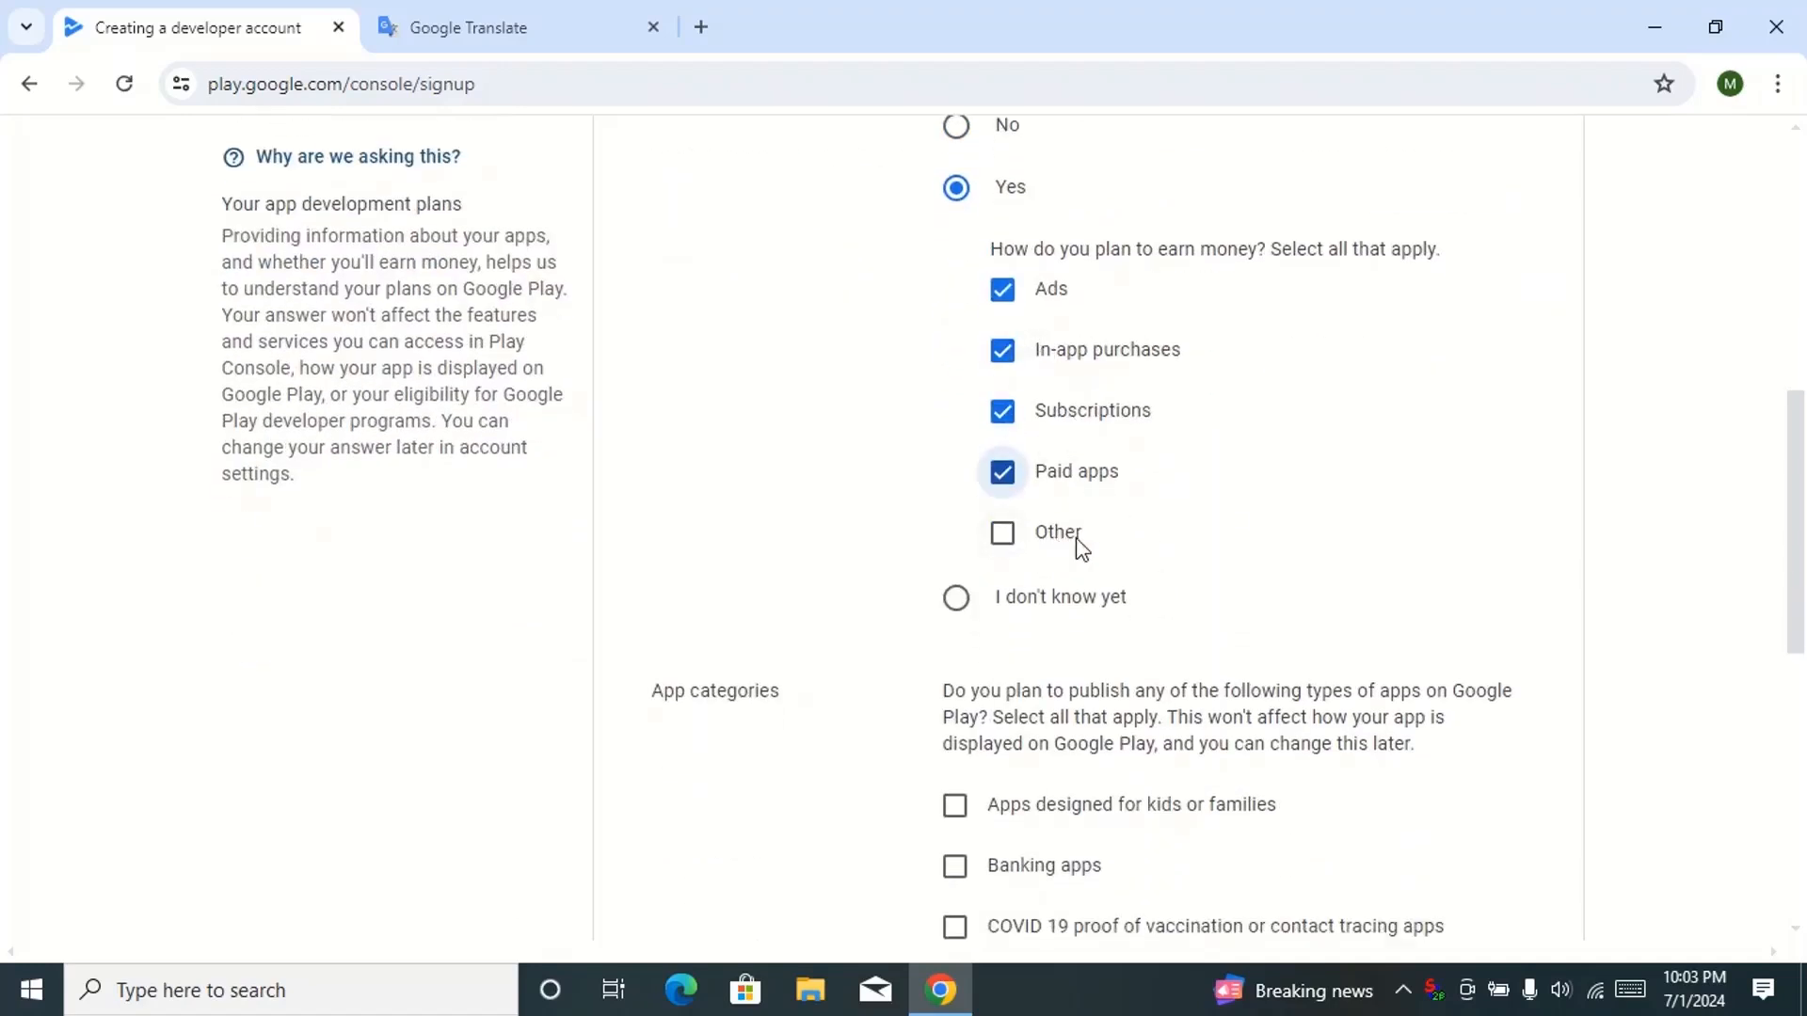
Tick None of the above under App categories and continue to How Google contacts you
{"action": "scroll", "coordinate": [1218, 512], "scroll_direction": "down", "scroll_amount": 3}
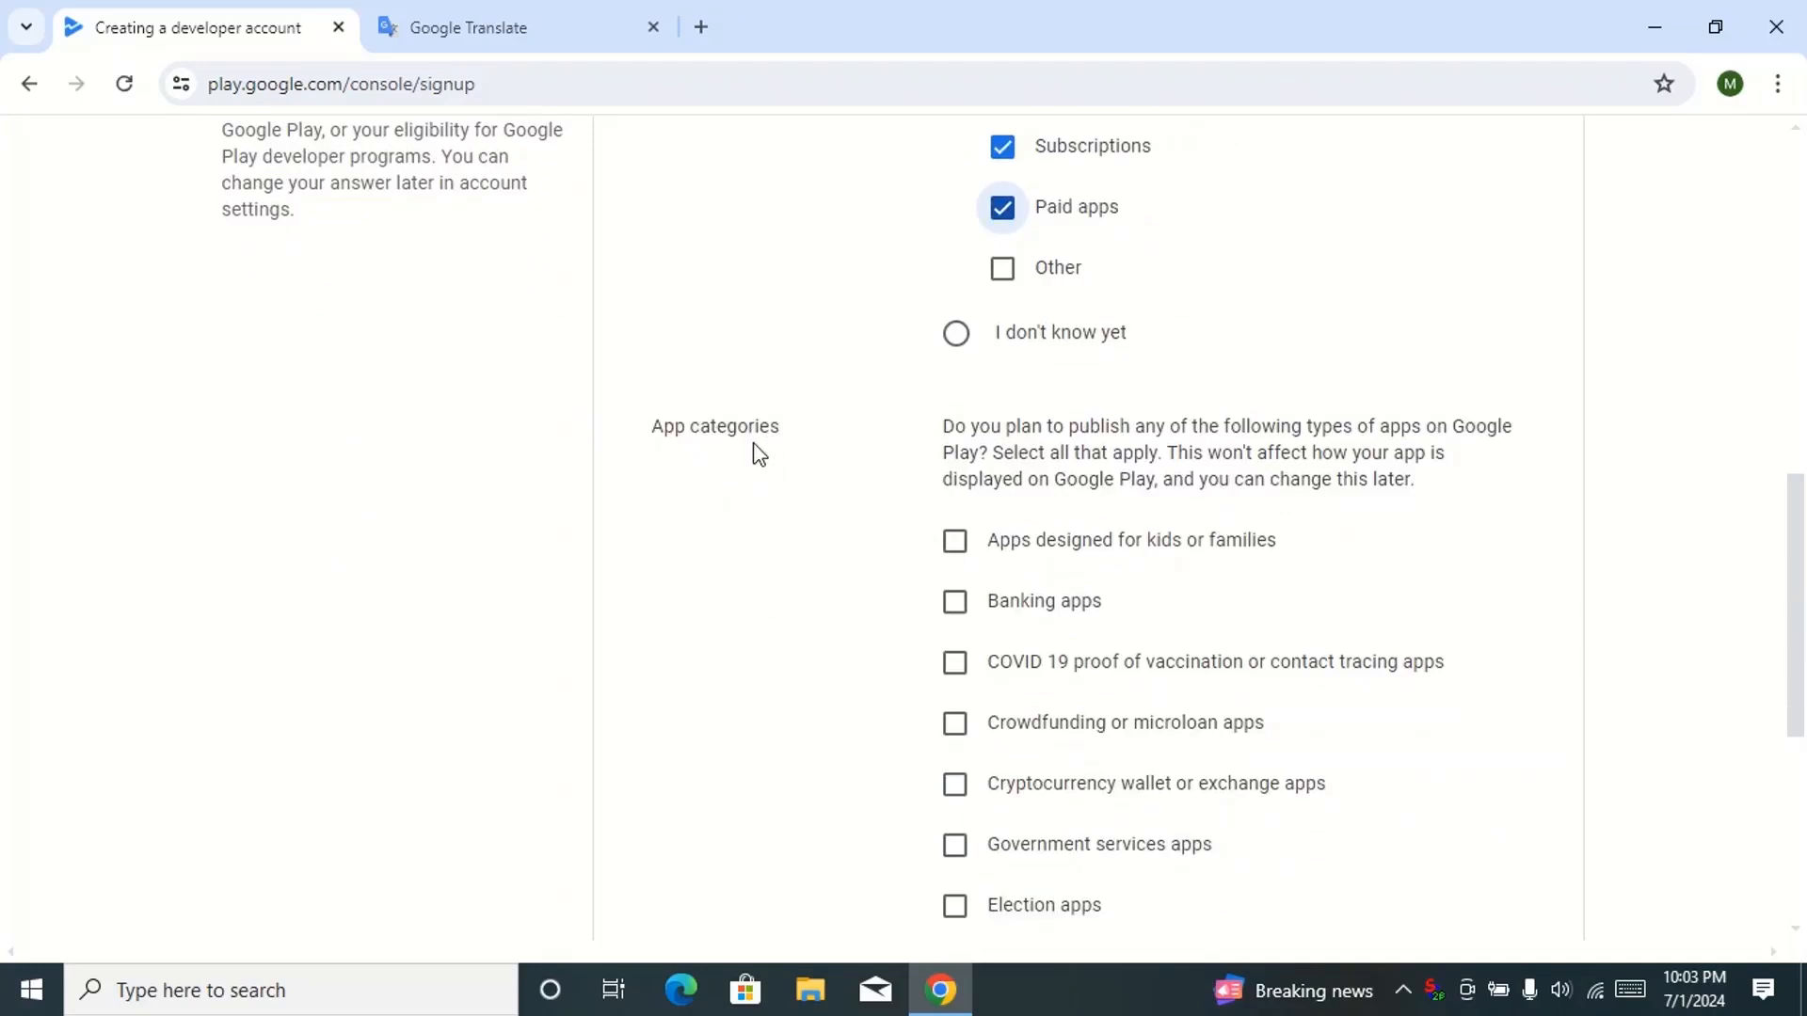
{"action": "scroll", "coordinate": [1110, 544], "scroll_direction": "down", "scroll_amount": 3}
{"action": "scroll", "coordinate": [1111, 553], "scroll_direction": "down", "scroll_amount": 3}
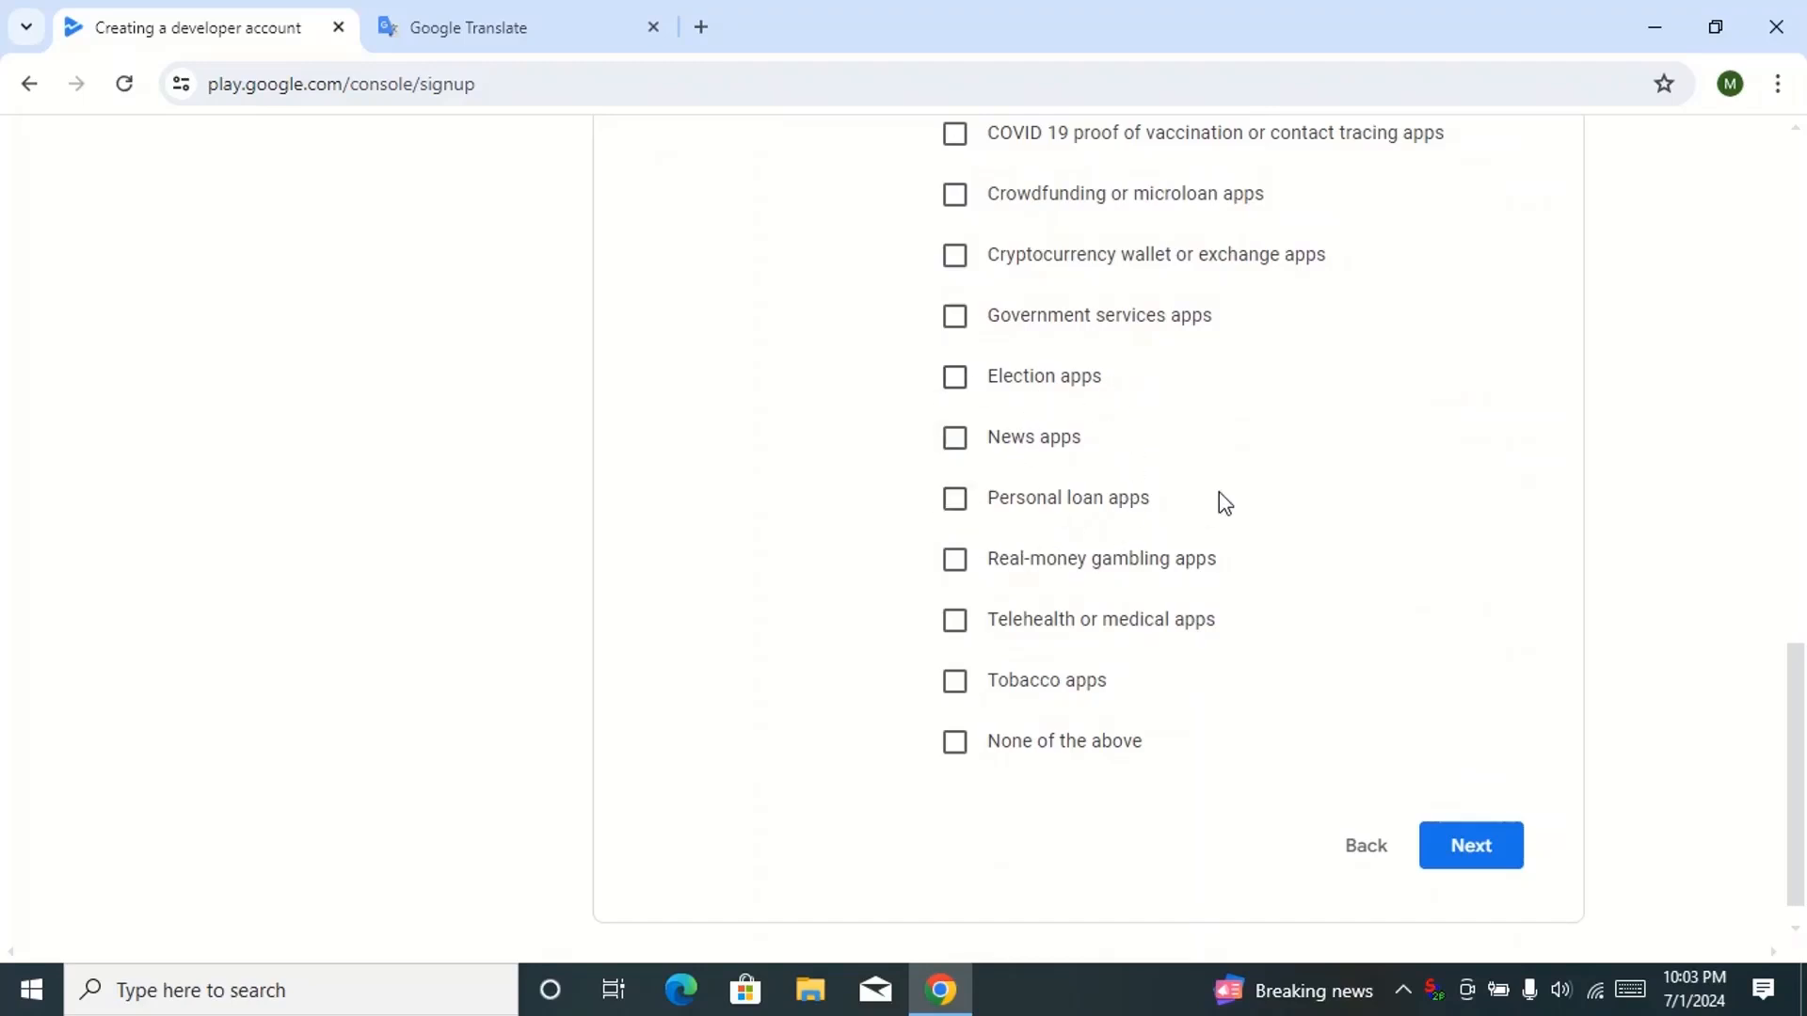
{"action": "scroll", "coordinate": [1219, 493], "scroll_direction": "up", "scroll_amount": 3}
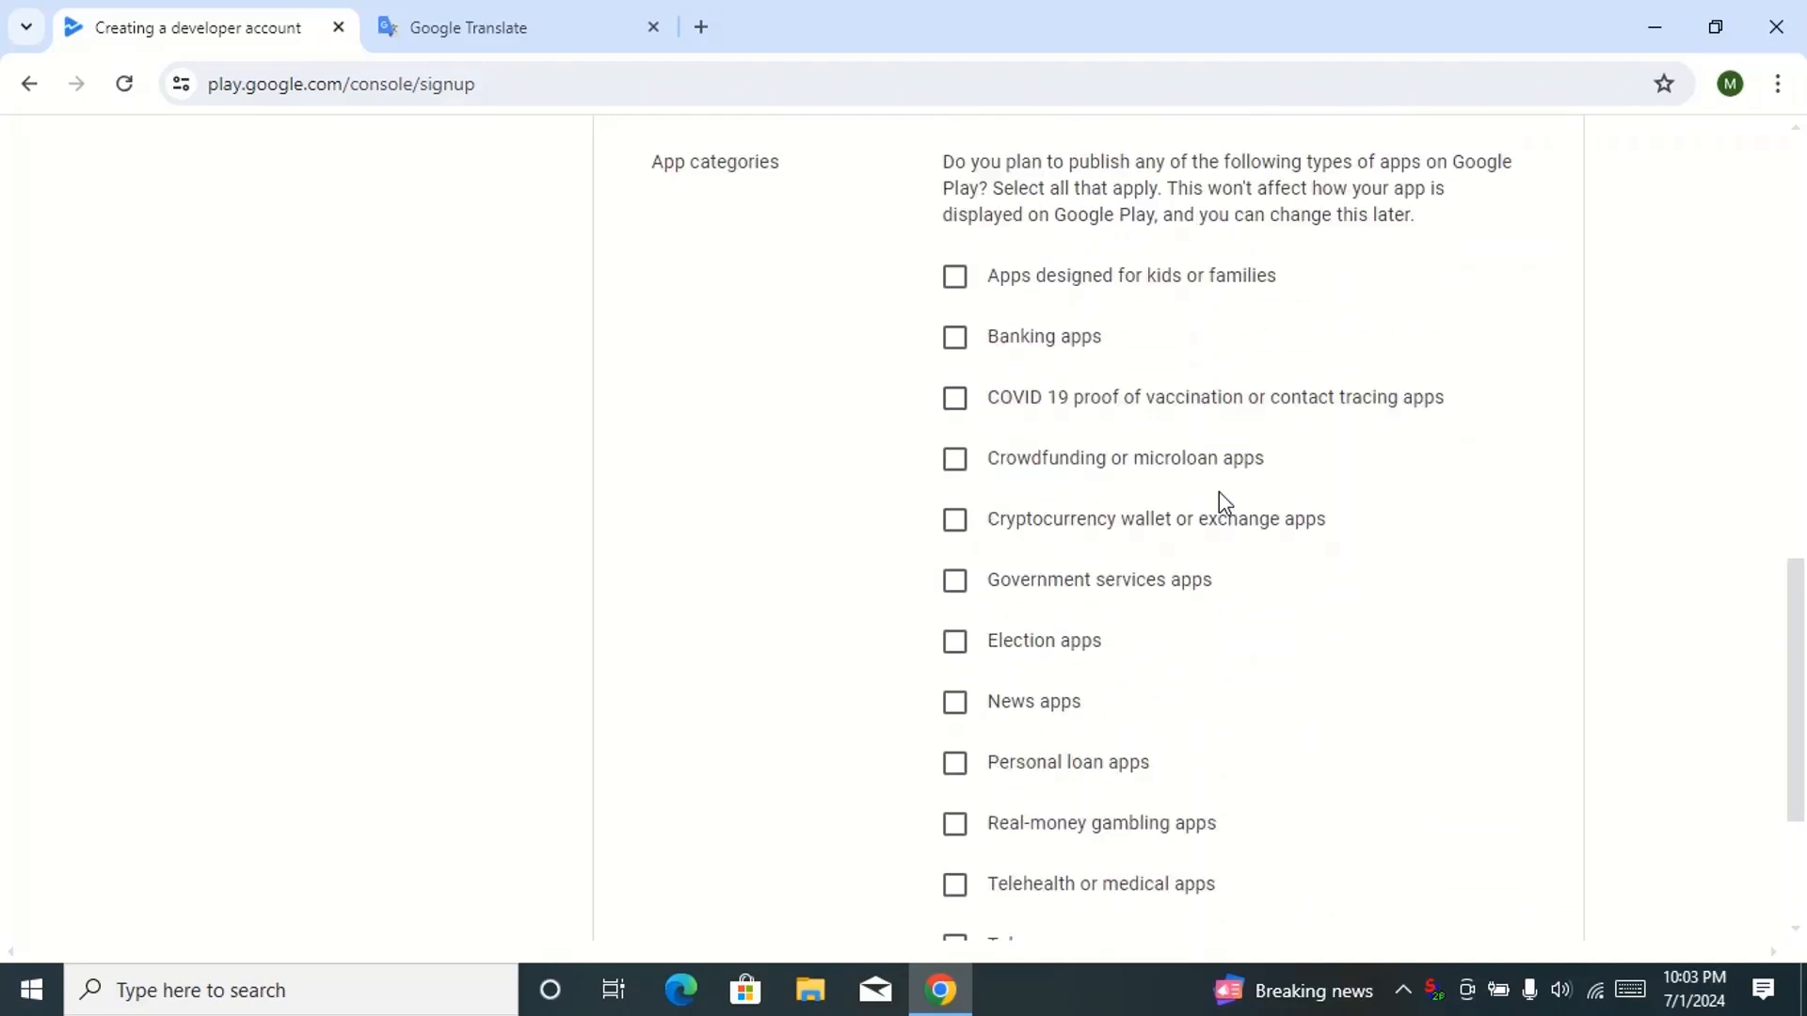
{"action": "scroll", "coordinate": [1218, 491], "scroll_direction": "down", "scroll_amount": 3}
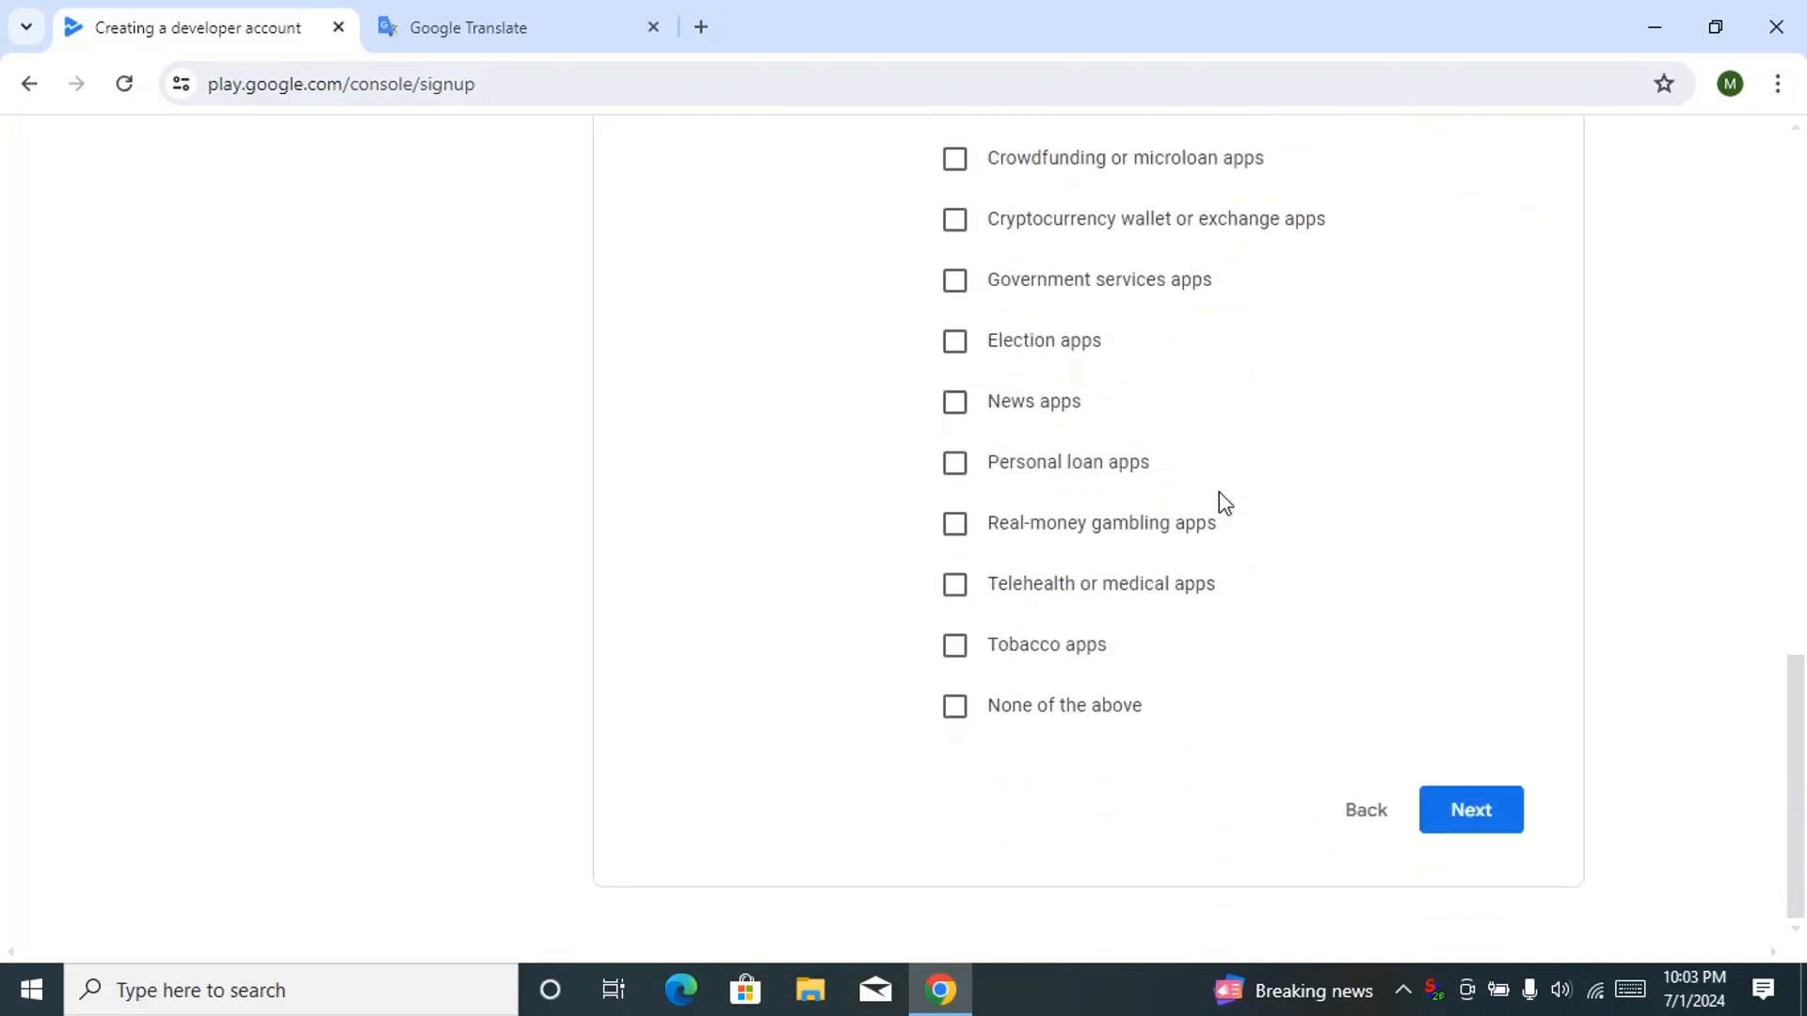
{"action": "left_click", "coordinate": [953, 715]}
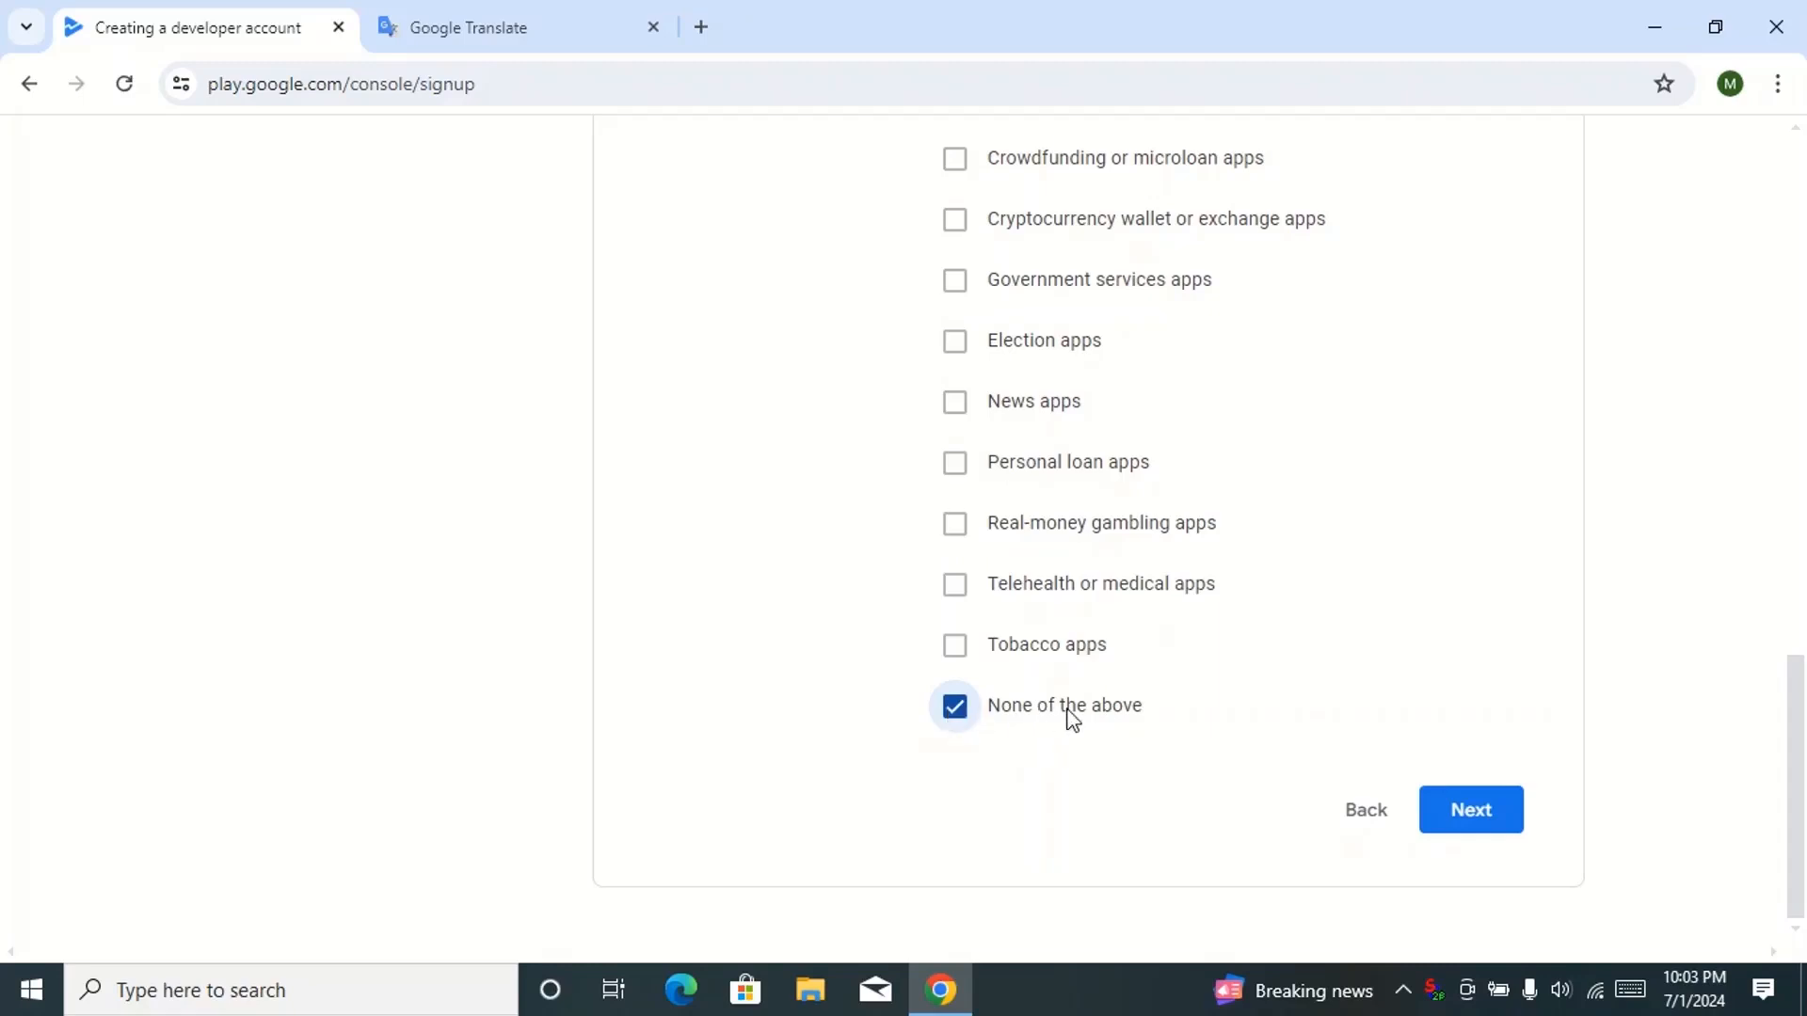
{"action": "left_click", "coordinate": [1450, 819]}
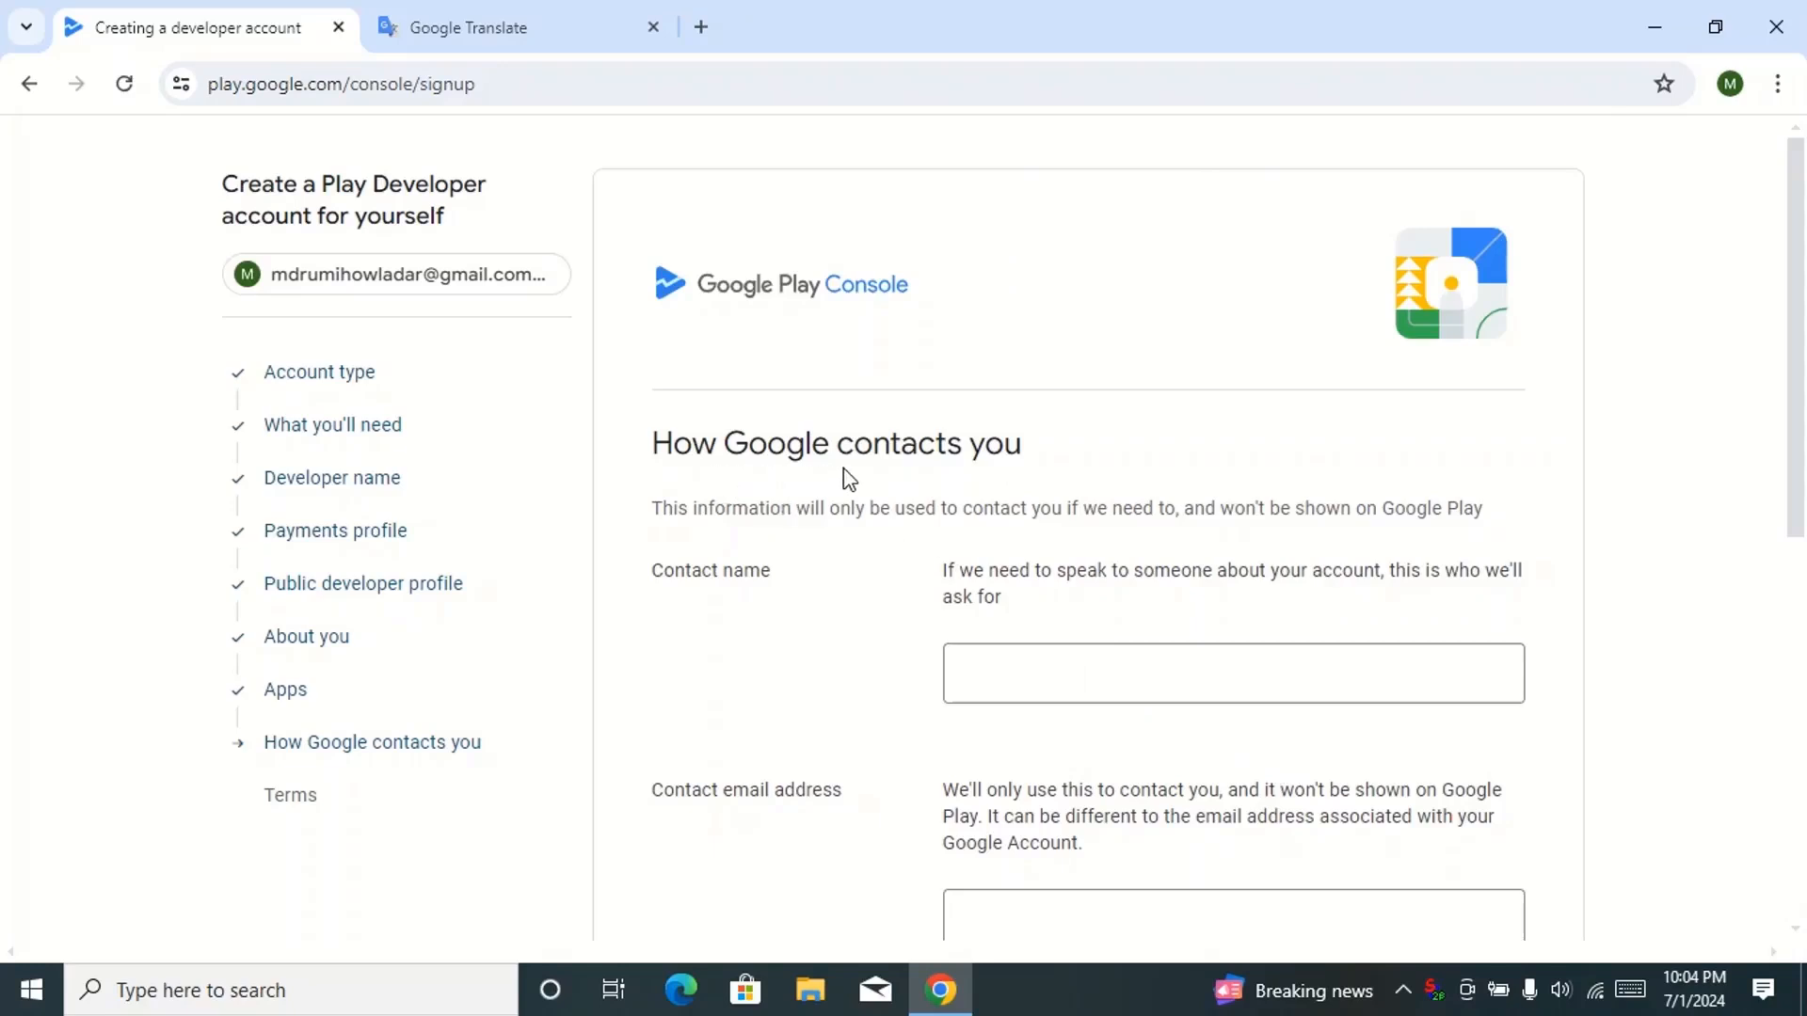
Enter the contact's full name in the Contact name field
{"action": "left_click", "coordinate": [1221, 679]}
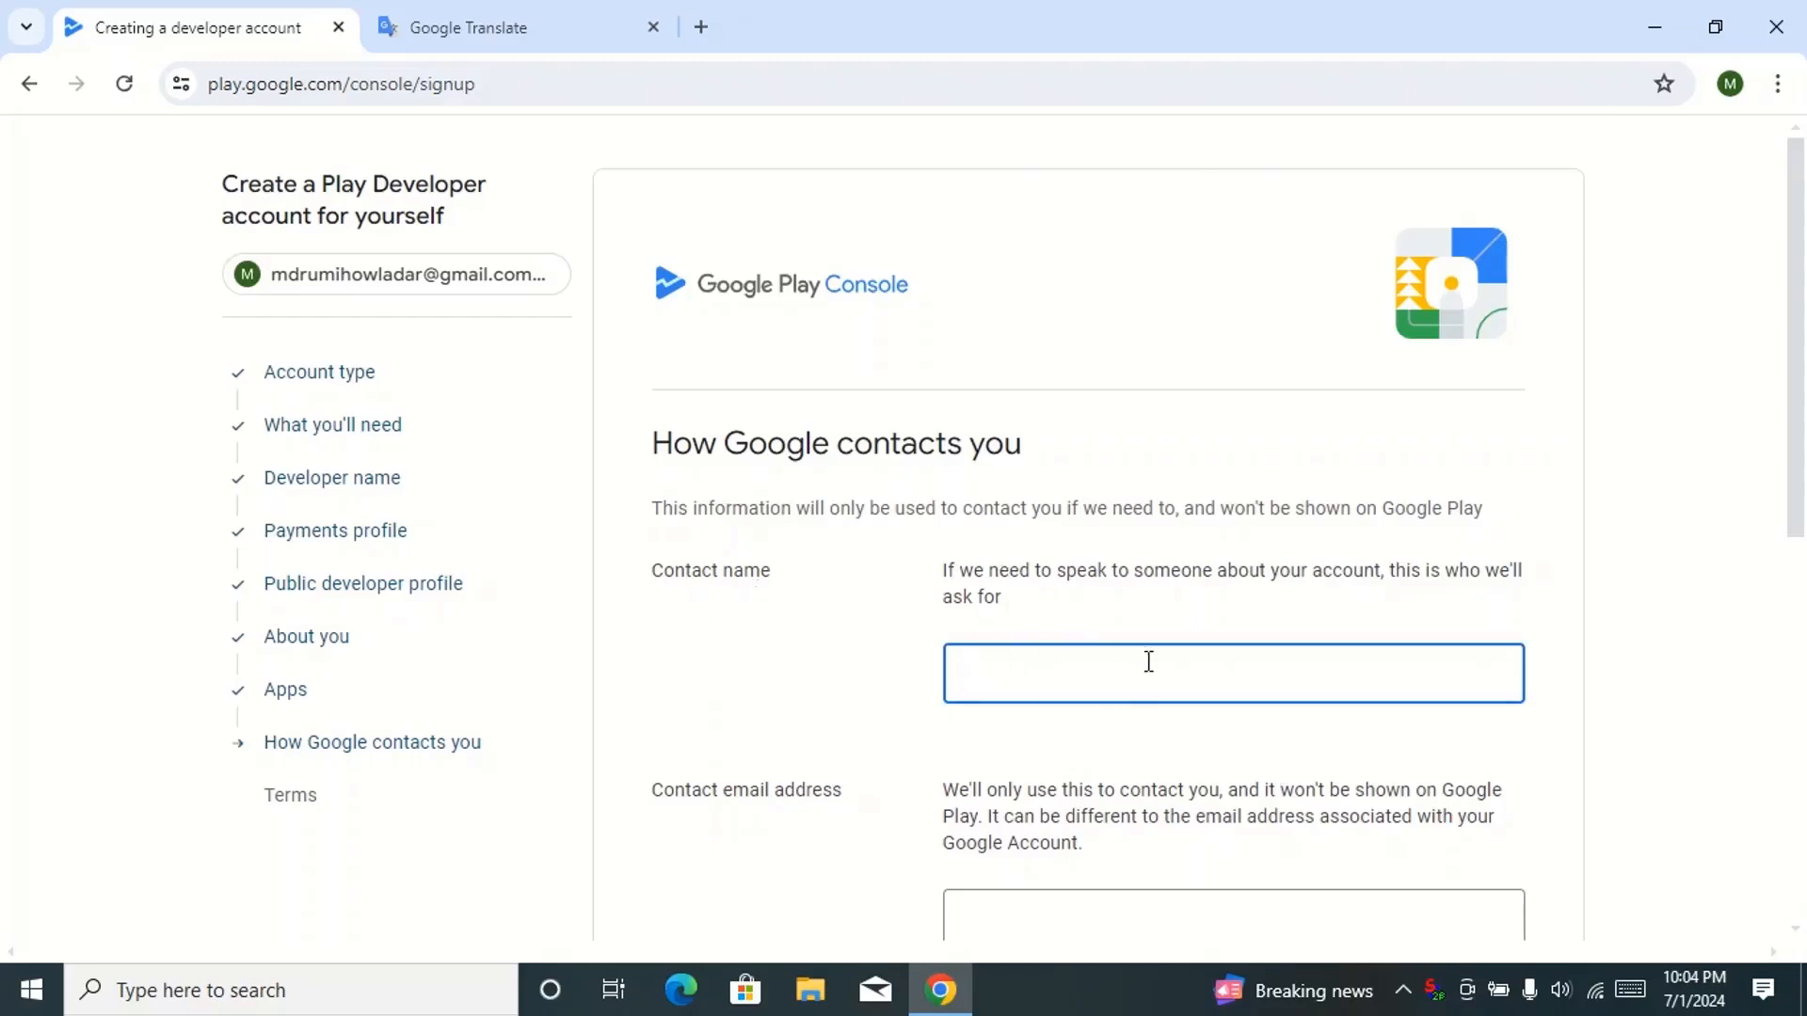
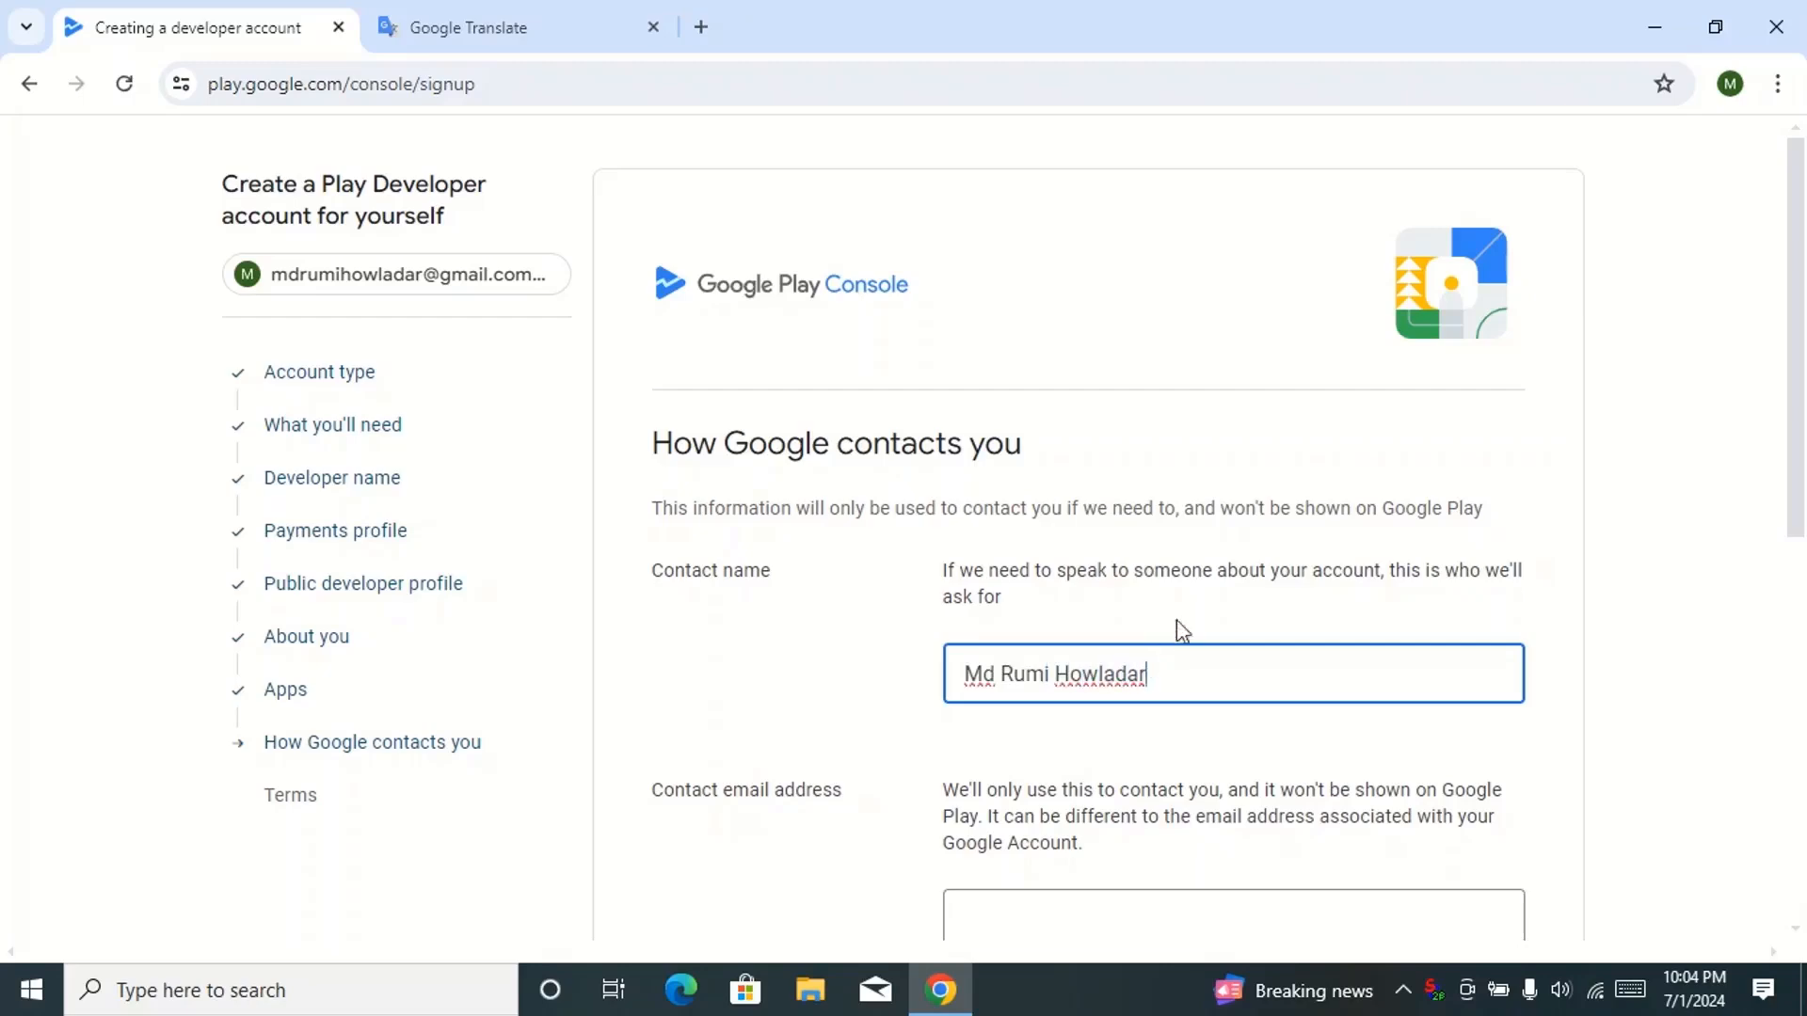
{"action": "scroll", "coordinate": [1179, 621], "scroll_direction": "down", "scroll_amount": 4}
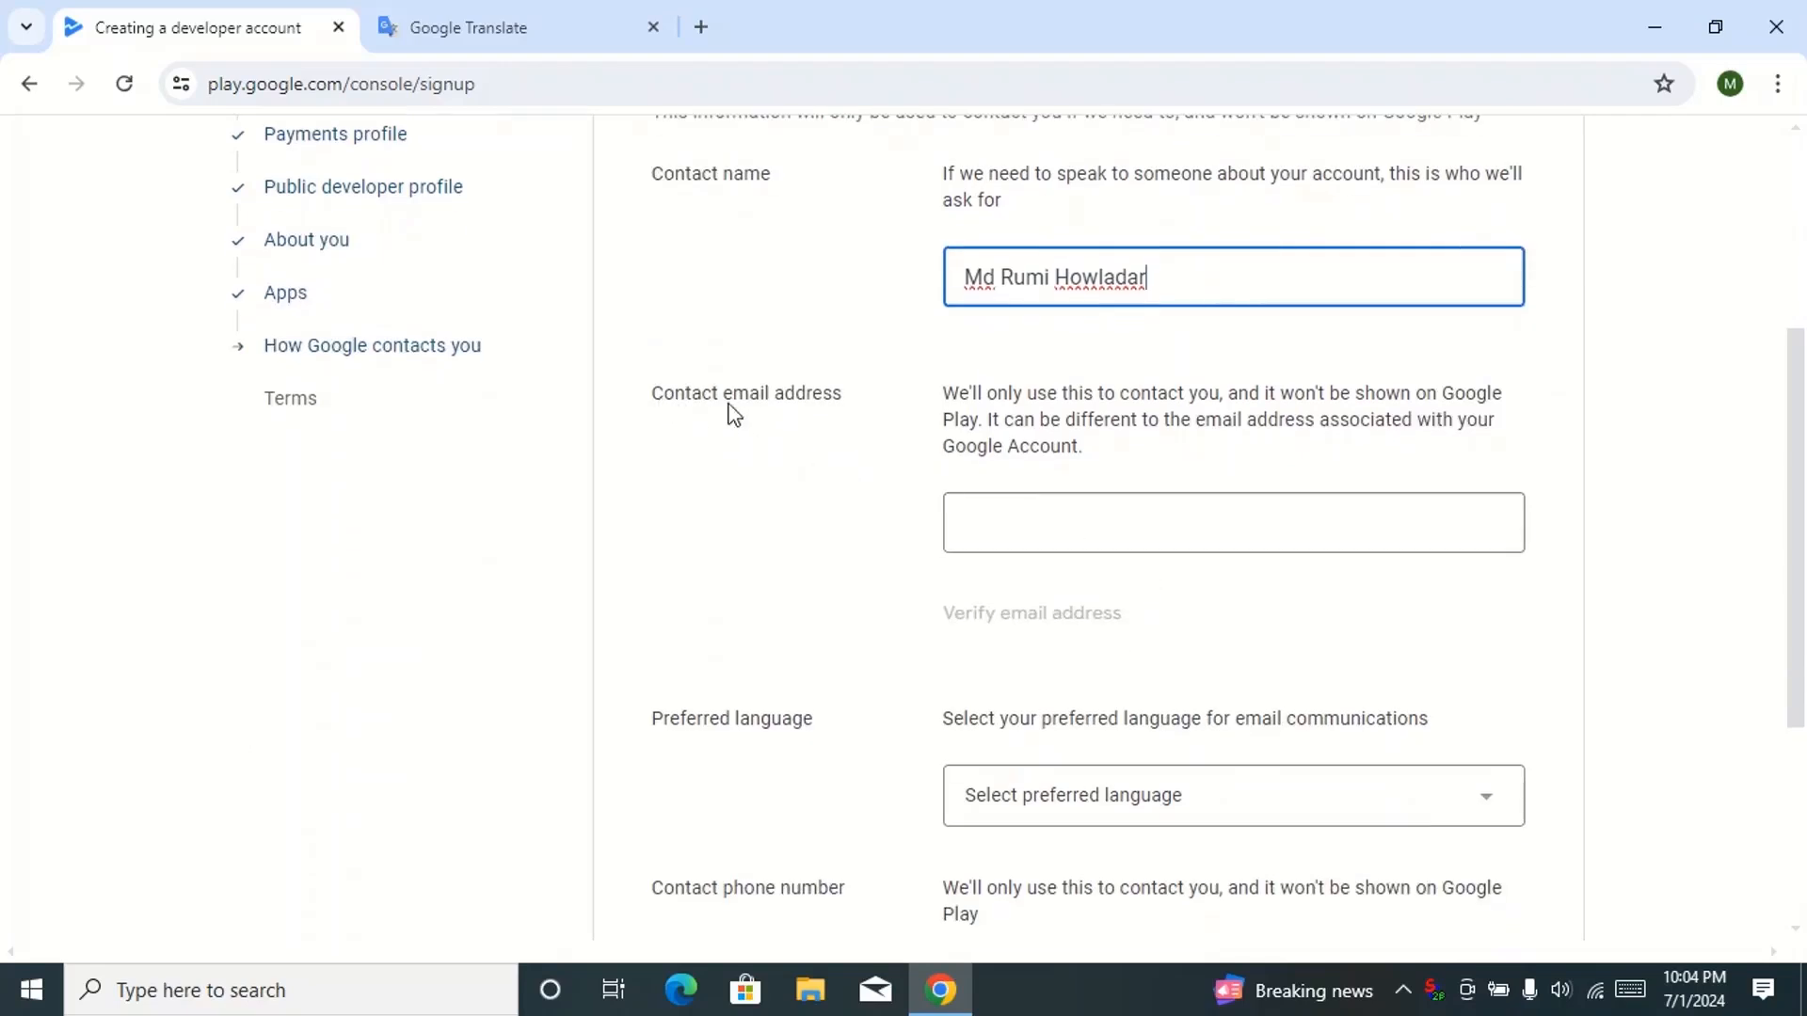
Clear the invalid pasted text from the Contact email address field
{"action": "left_click", "coordinate": [1245, 524]}
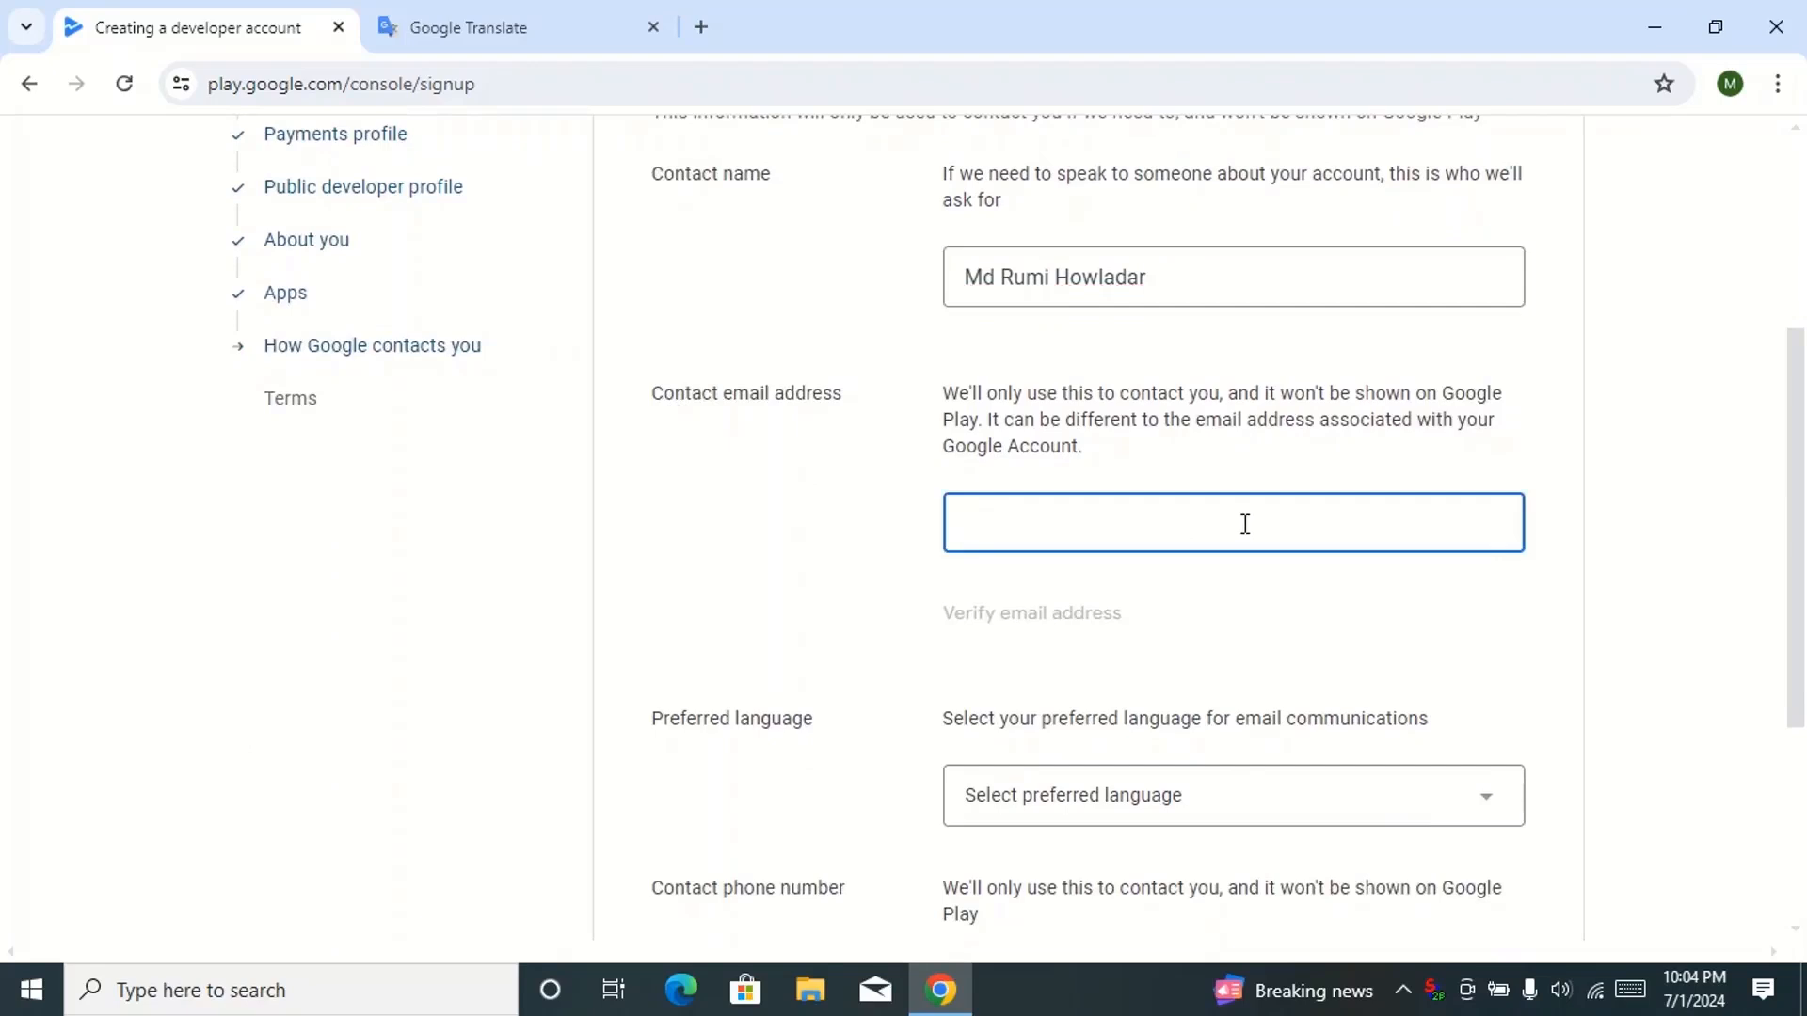
{"action": "key", "text": "ctrl+v"}
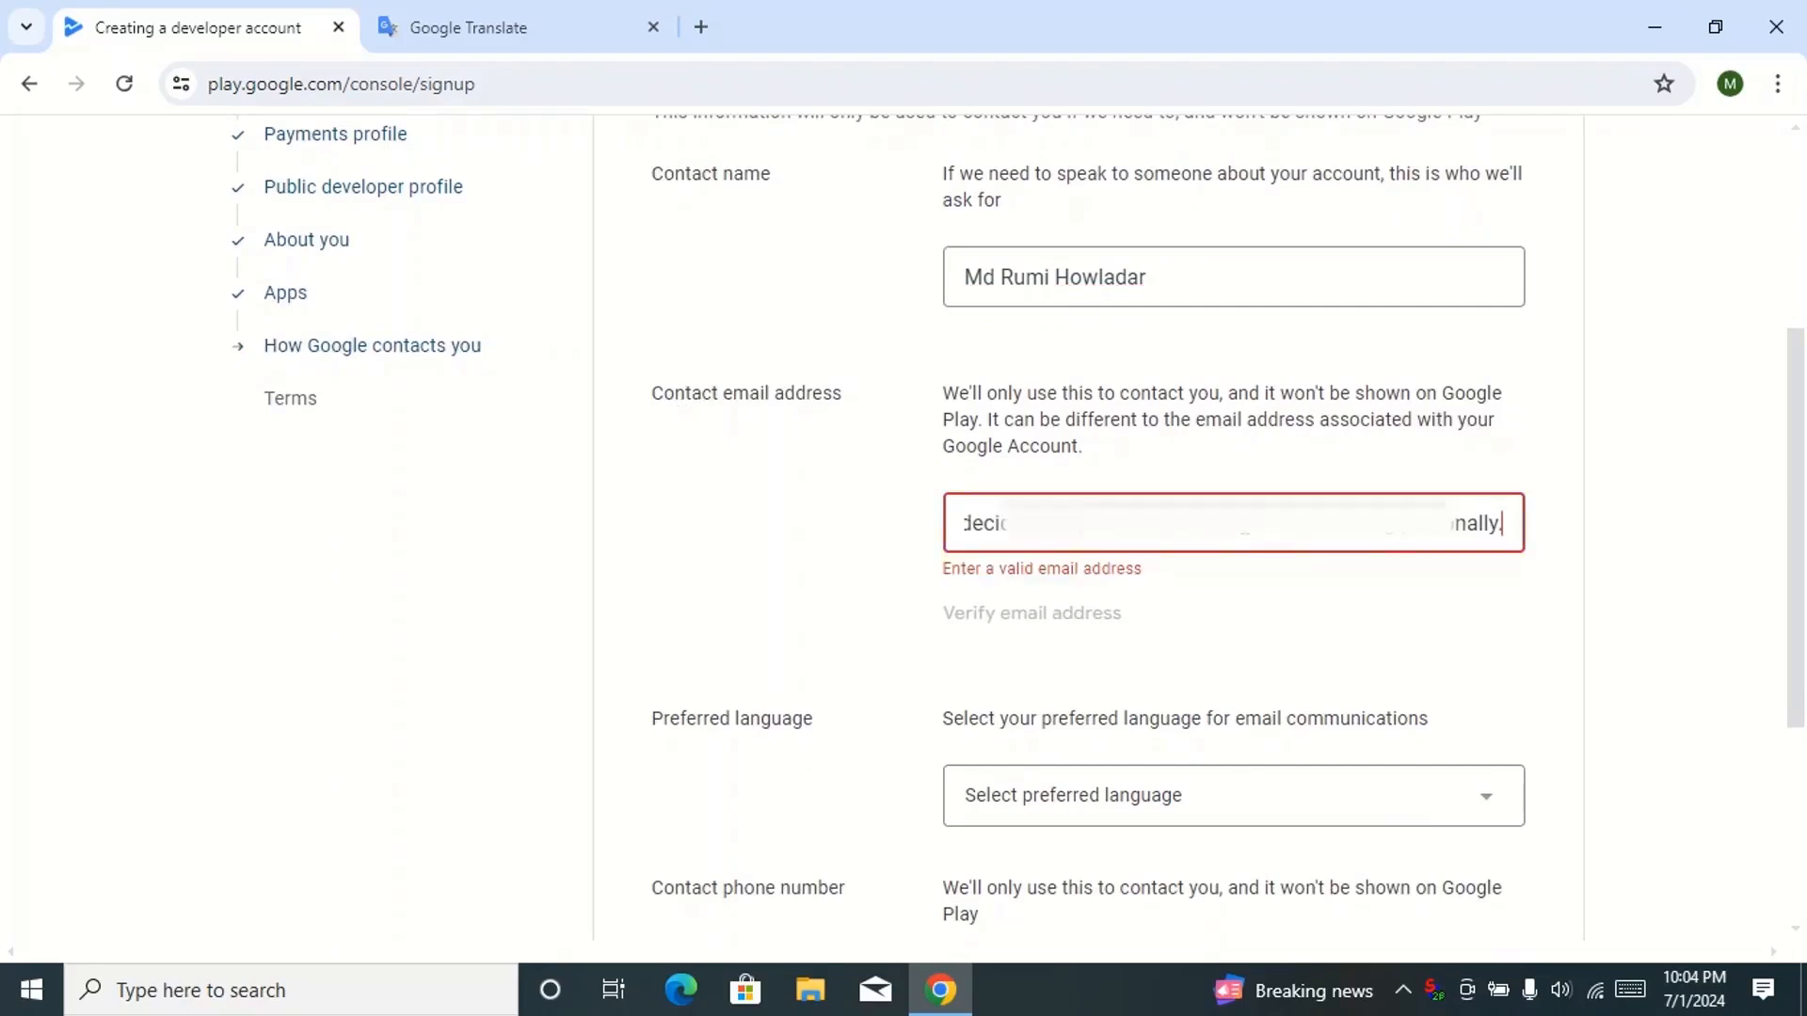
{"action": "key", "text": "ctrl+a"}
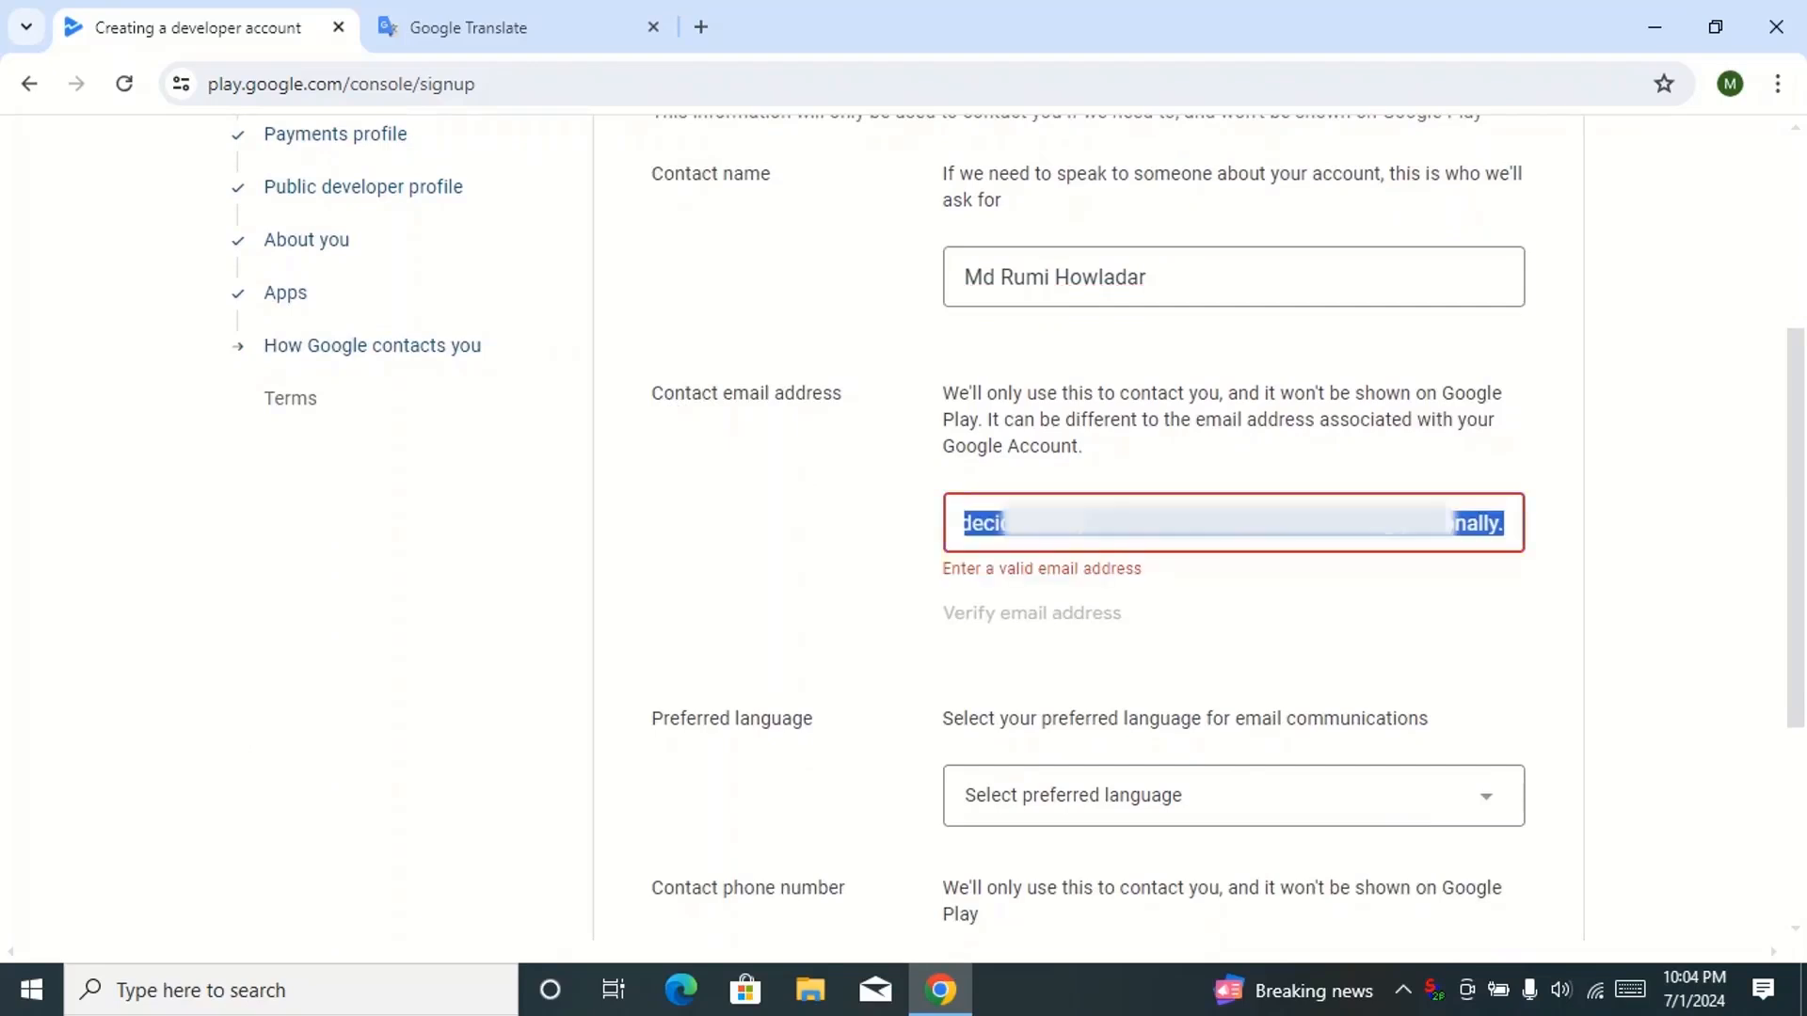
{"action": "key", "text": "BackSpace"}
Copy the account email from a new tab's profile panel, close the tab, and paste it as contact email
{"action": "left_click", "coordinate": [651, 27]}
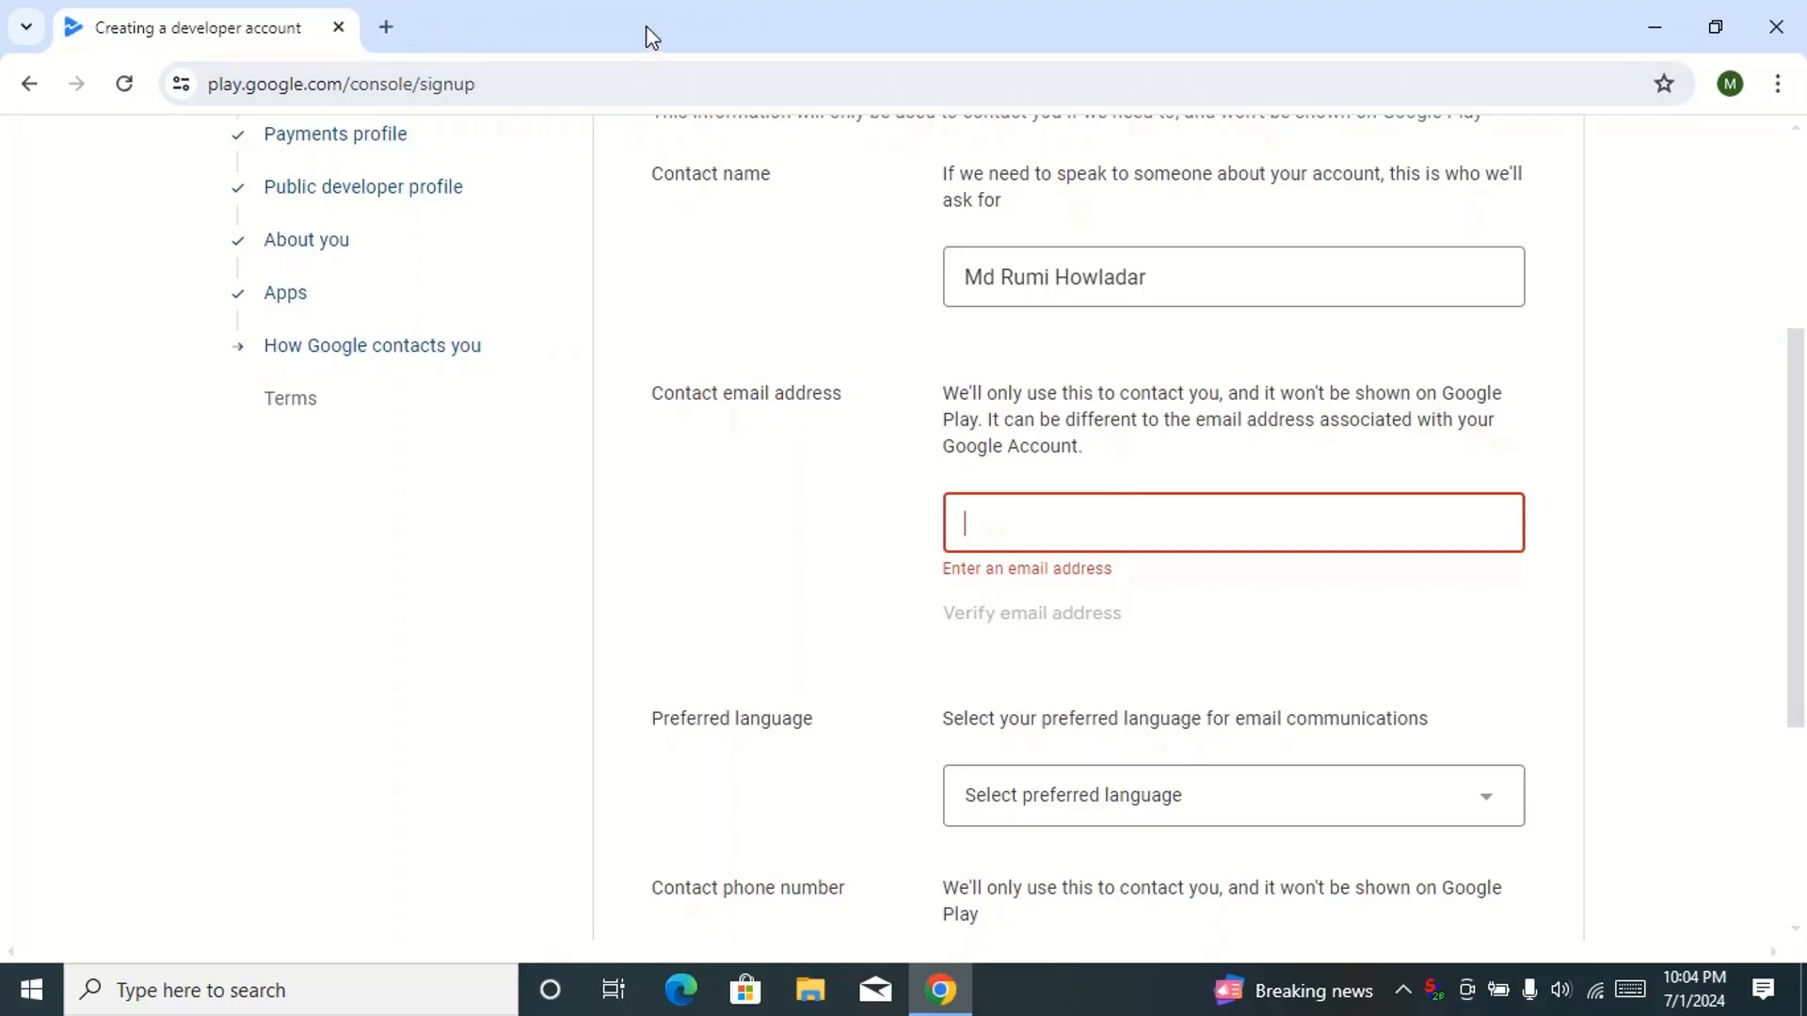
{"action": "left_click", "coordinate": [386, 26]}
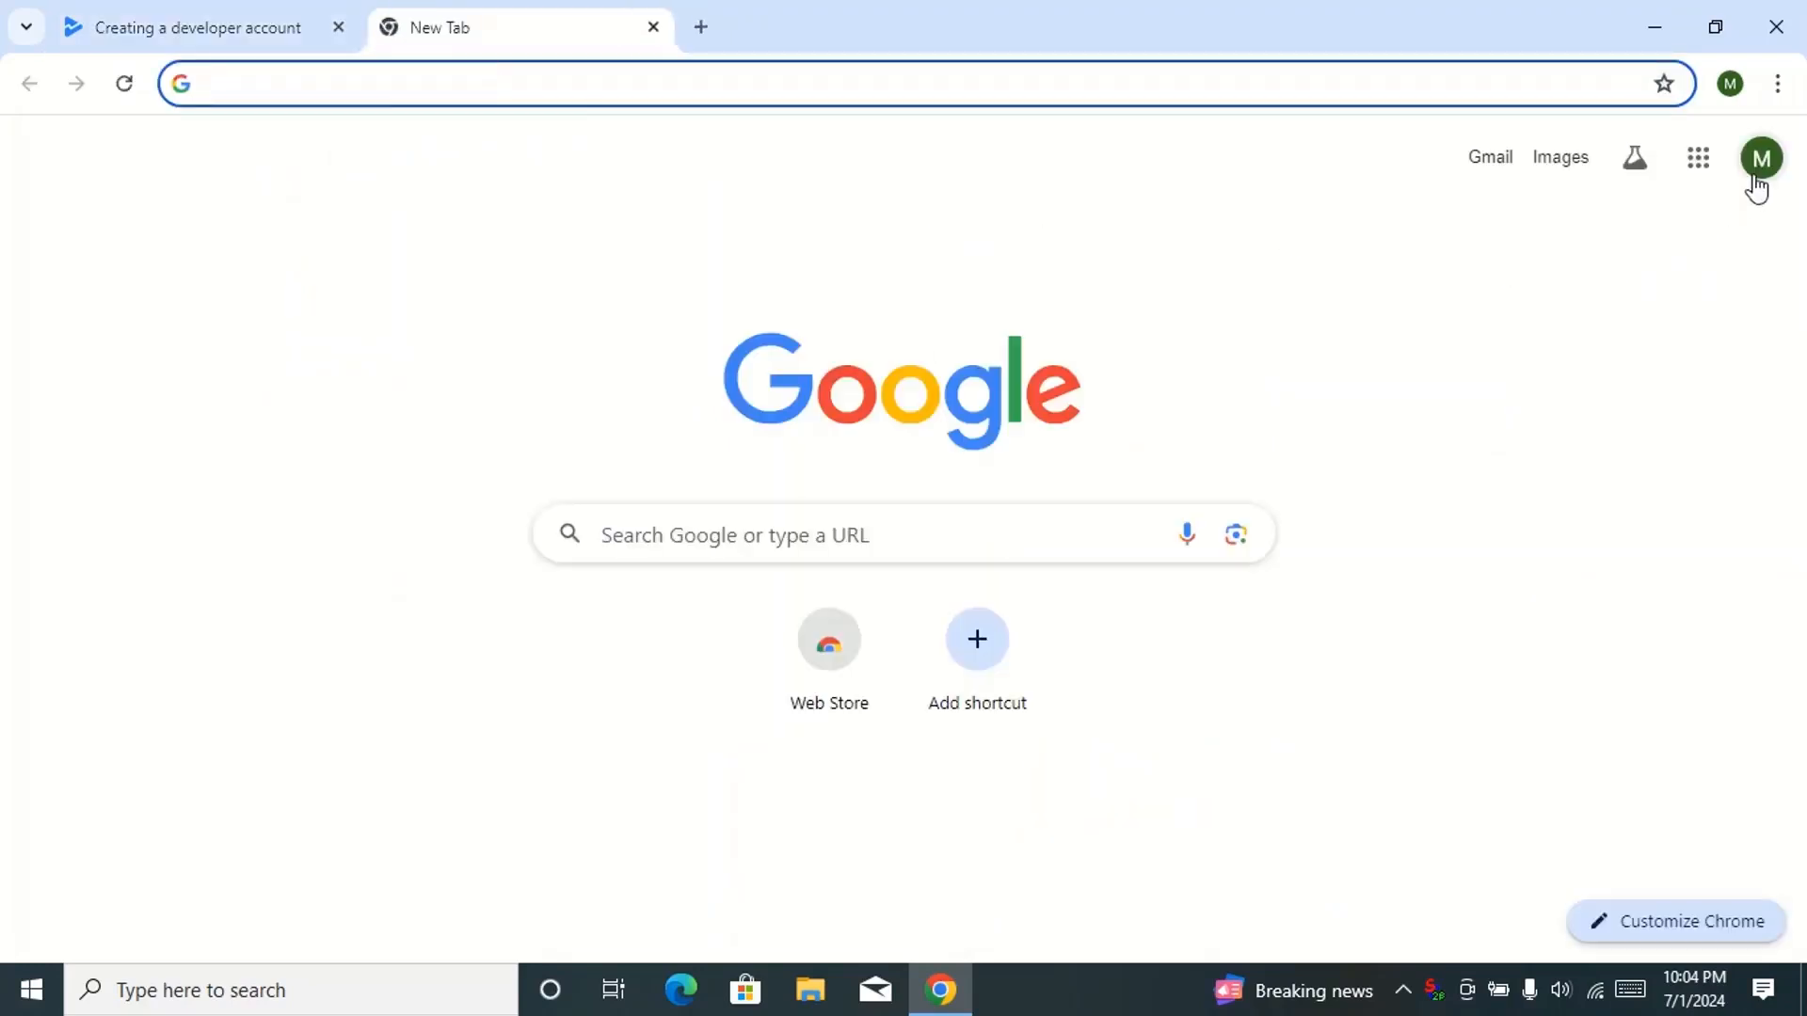
{"action": "left_click", "coordinate": [1759, 175]}
{"action": "double_click", "coordinate": [1498, 242]}
{"action": "left_click", "coordinate": [1498, 245]}
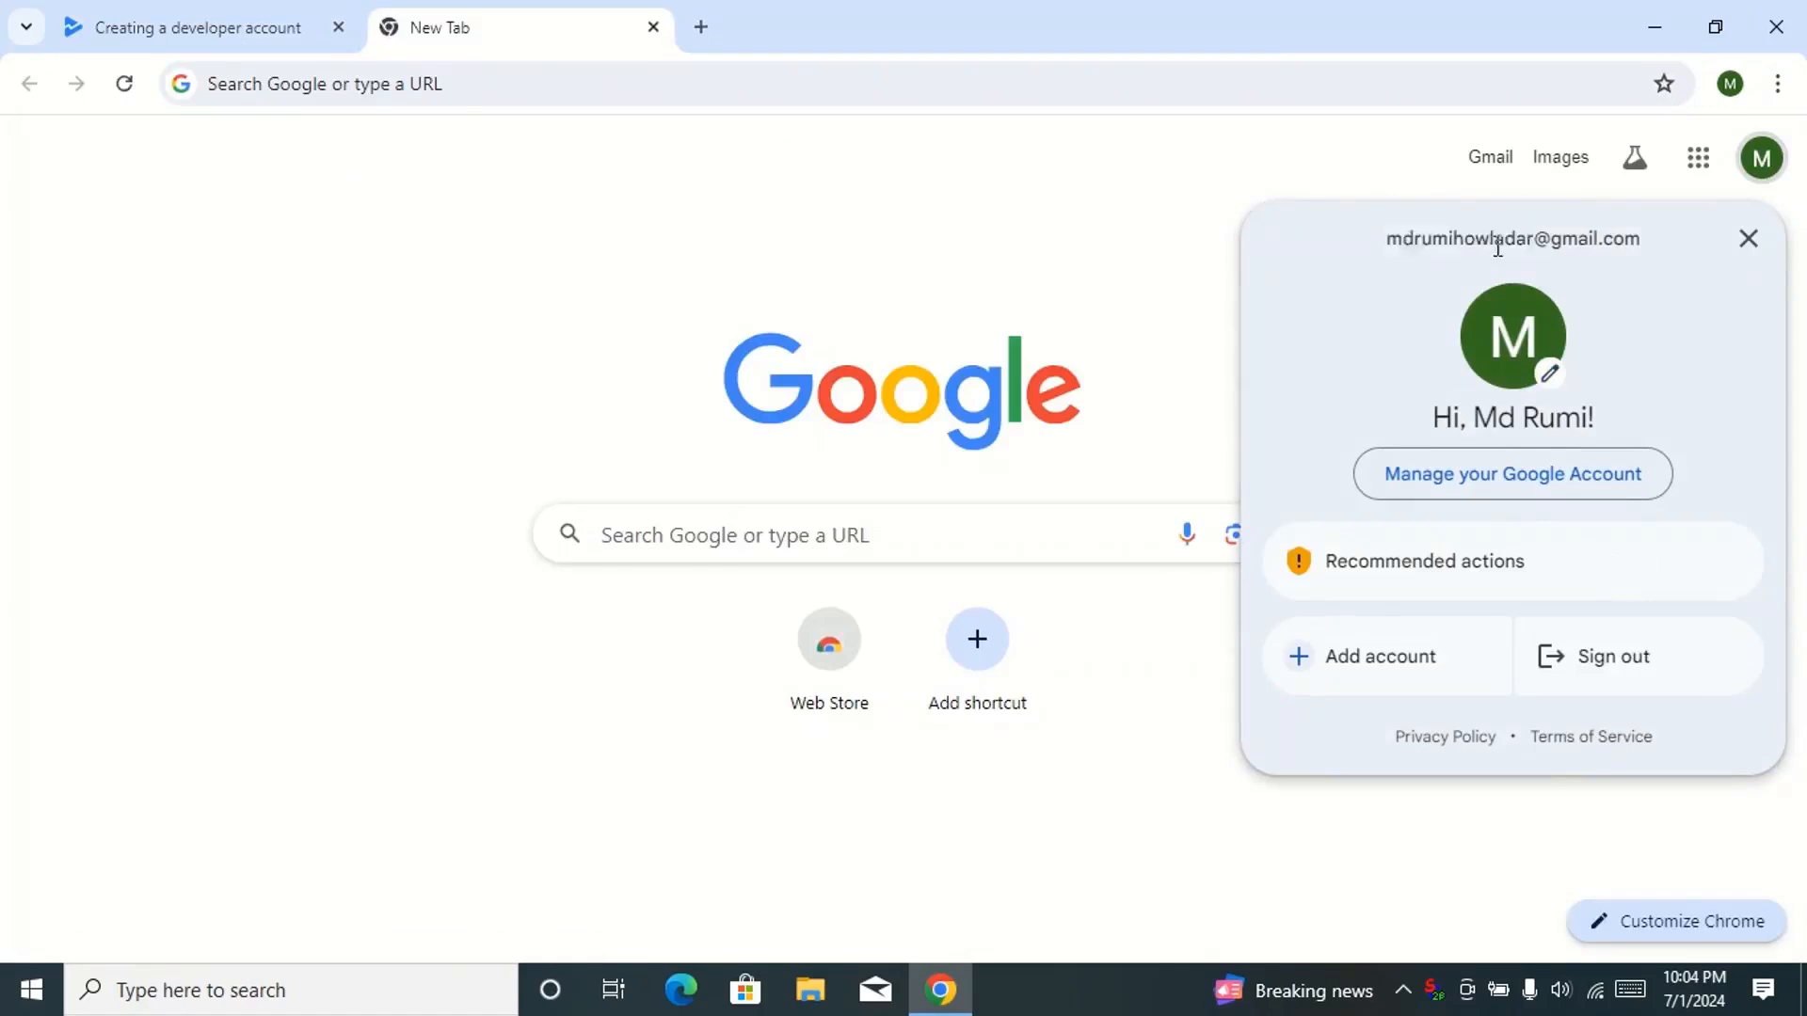
{"action": "triple_click", "coordinate": [1499, 243]}
{"action": "key", "text": "ctrl+c"}
{"action": "left_click", "coordinate": [1068, 302]}
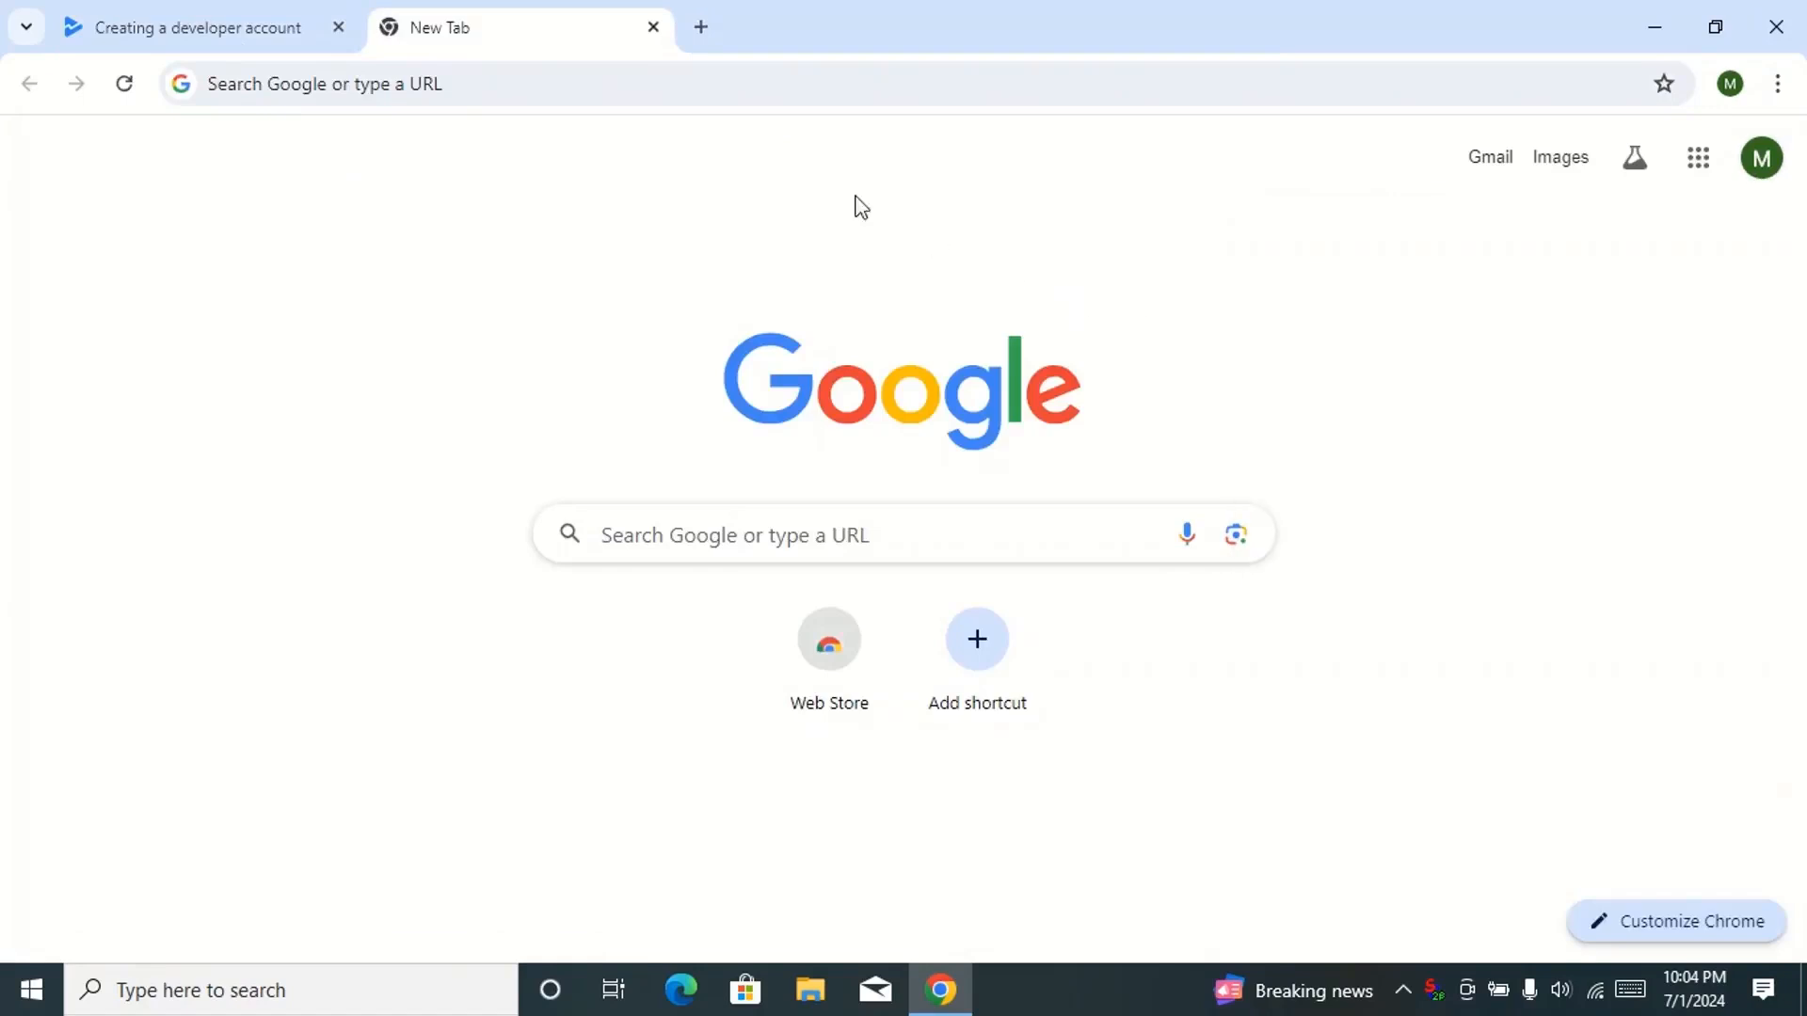
{"action": "left_click", "coordinate": [654, 27]}
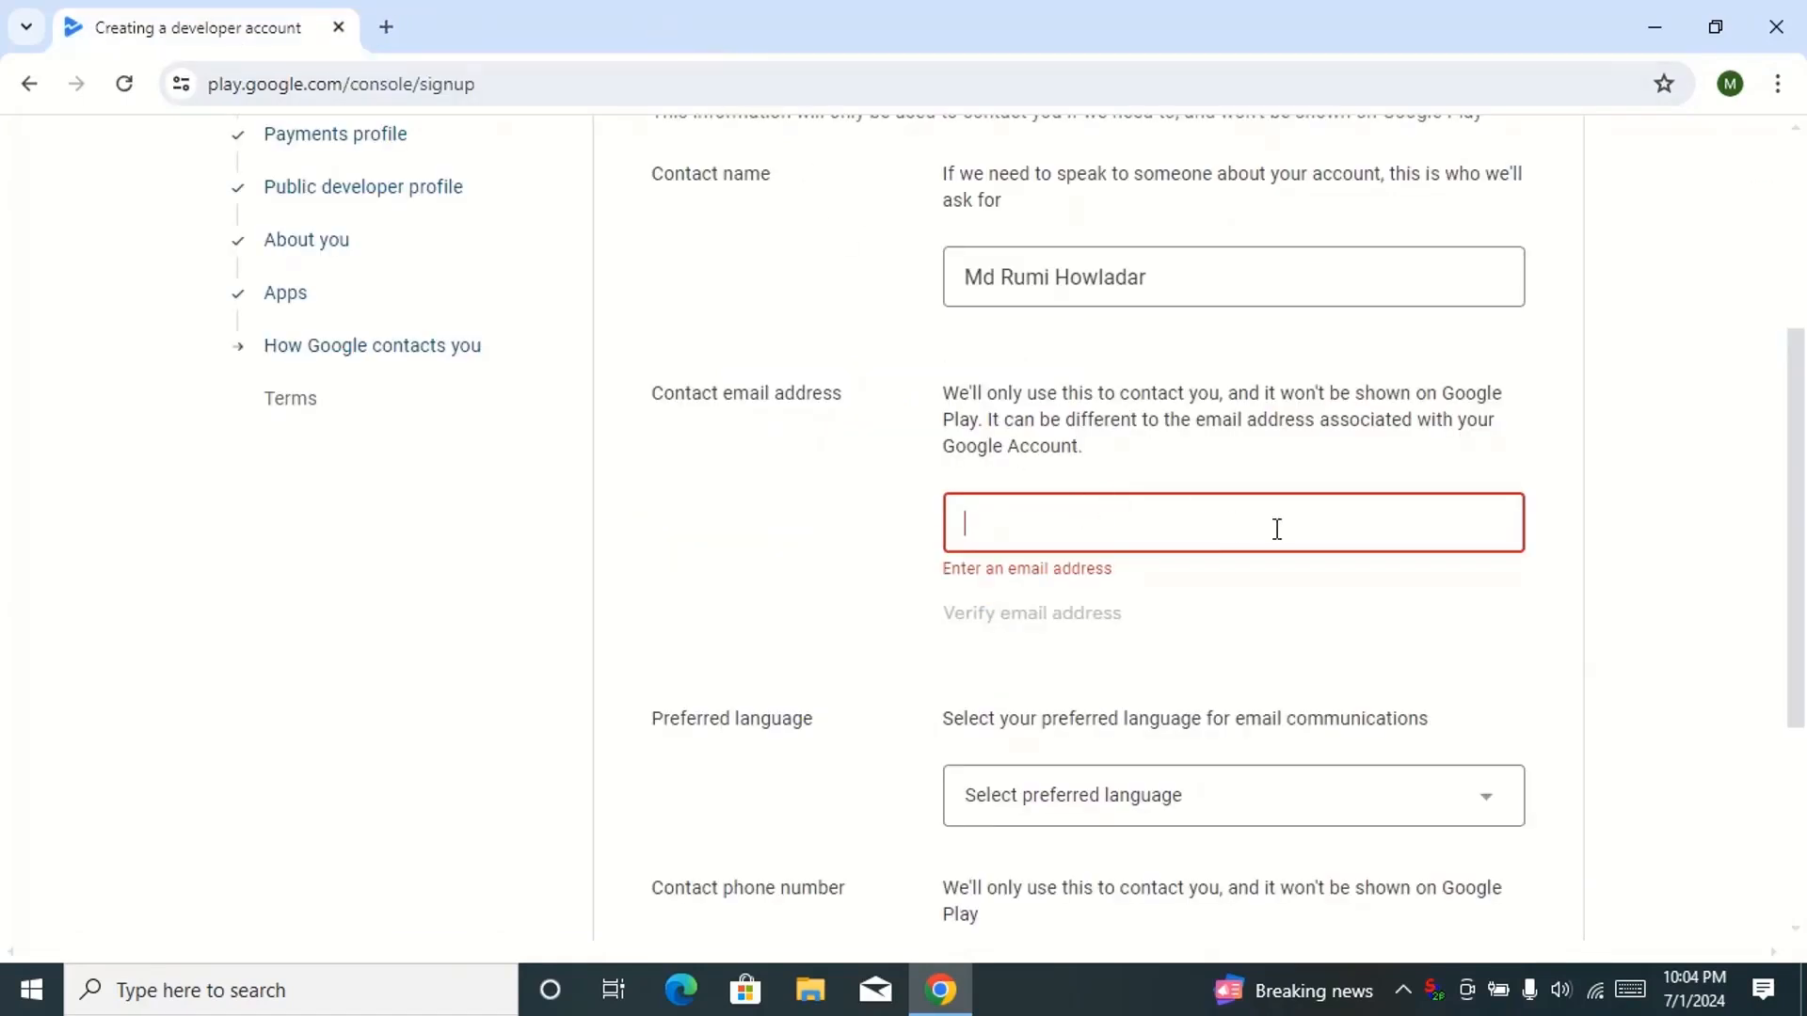
{"action": "key", "text": "ctrl+v"}
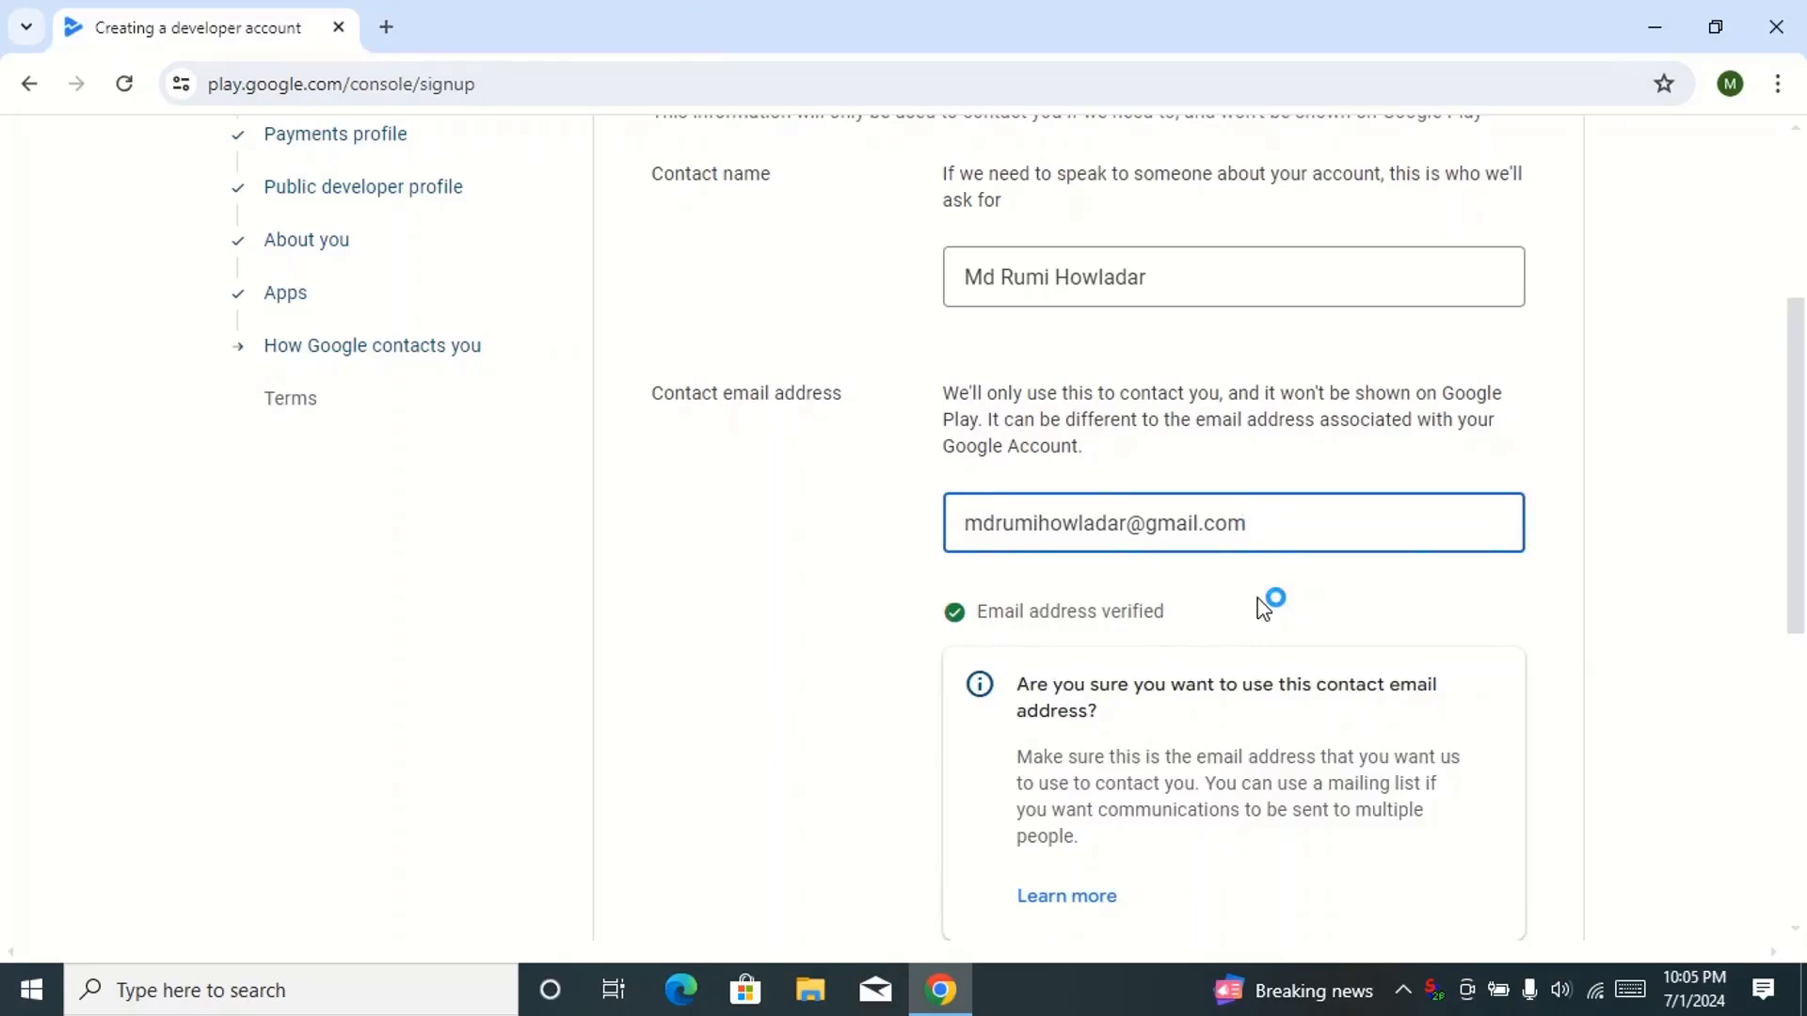
Open the preferred language dropdown below the verified contact email
{"action": "scroll", "coordinate": [1258, 597], "scroll_direction": "down", "scroll_amount": 6}
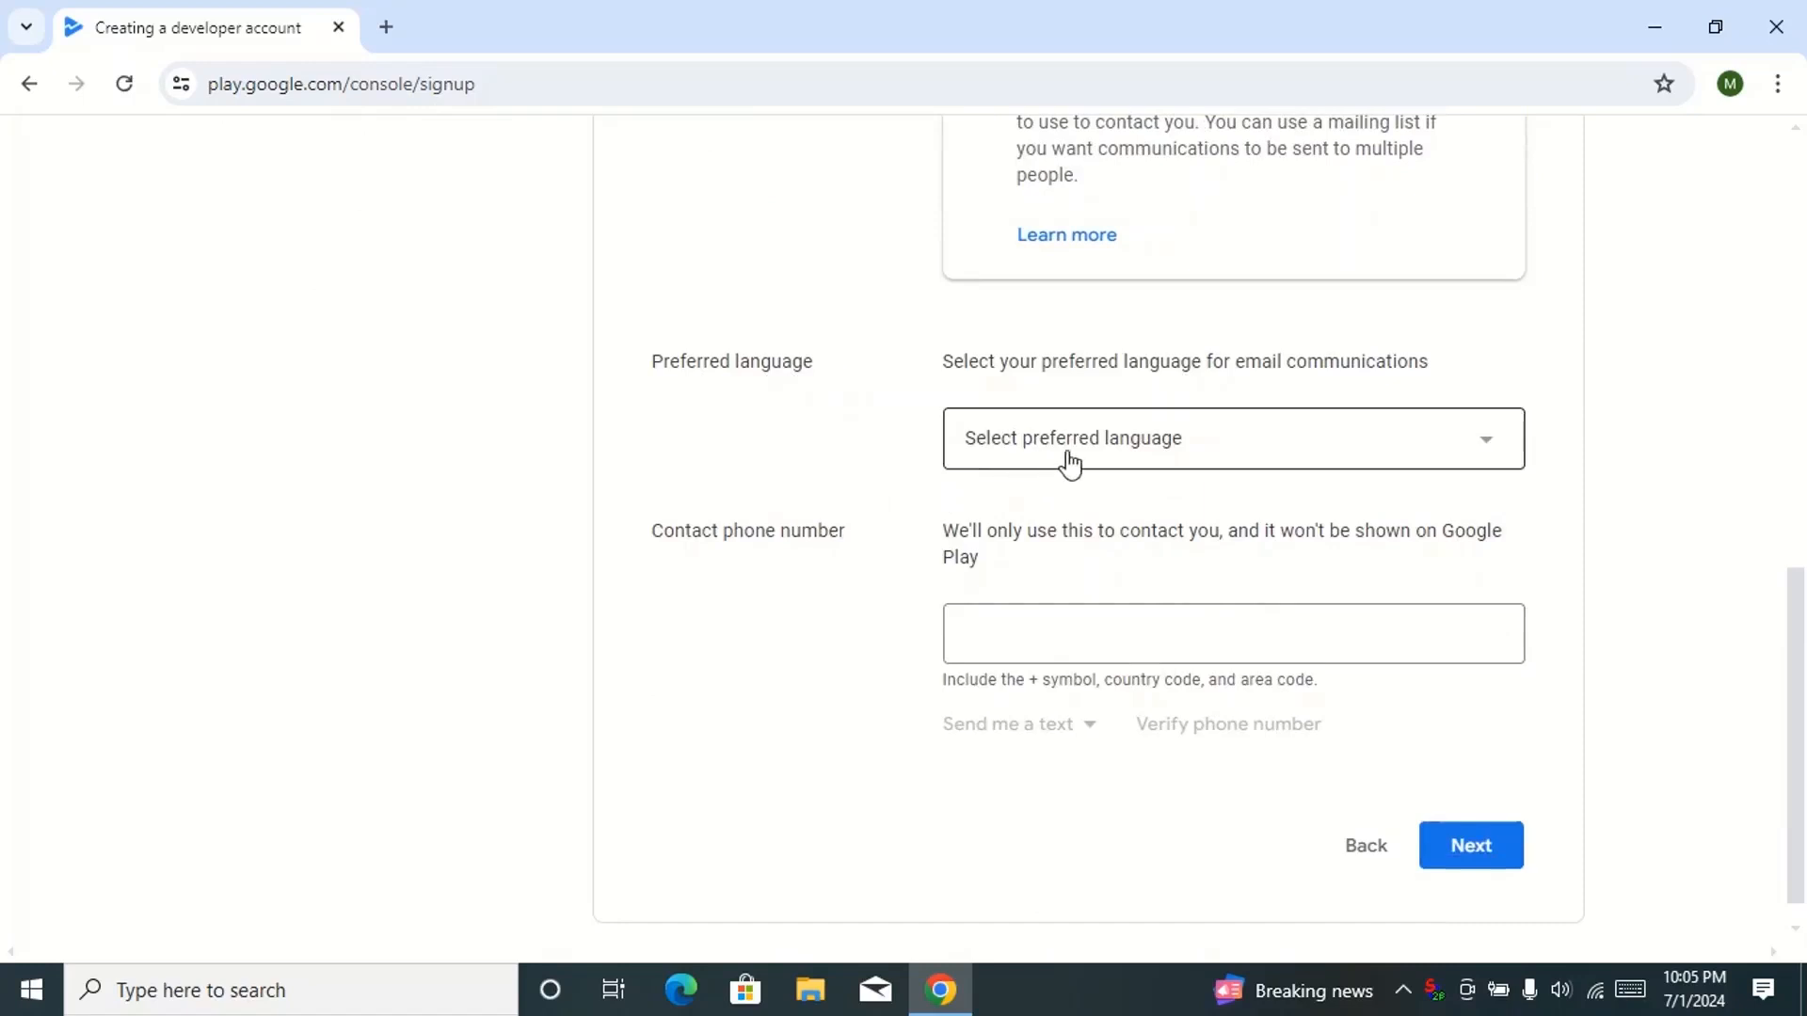
{"action": "left_click", "coordinate": [1132, 452]}
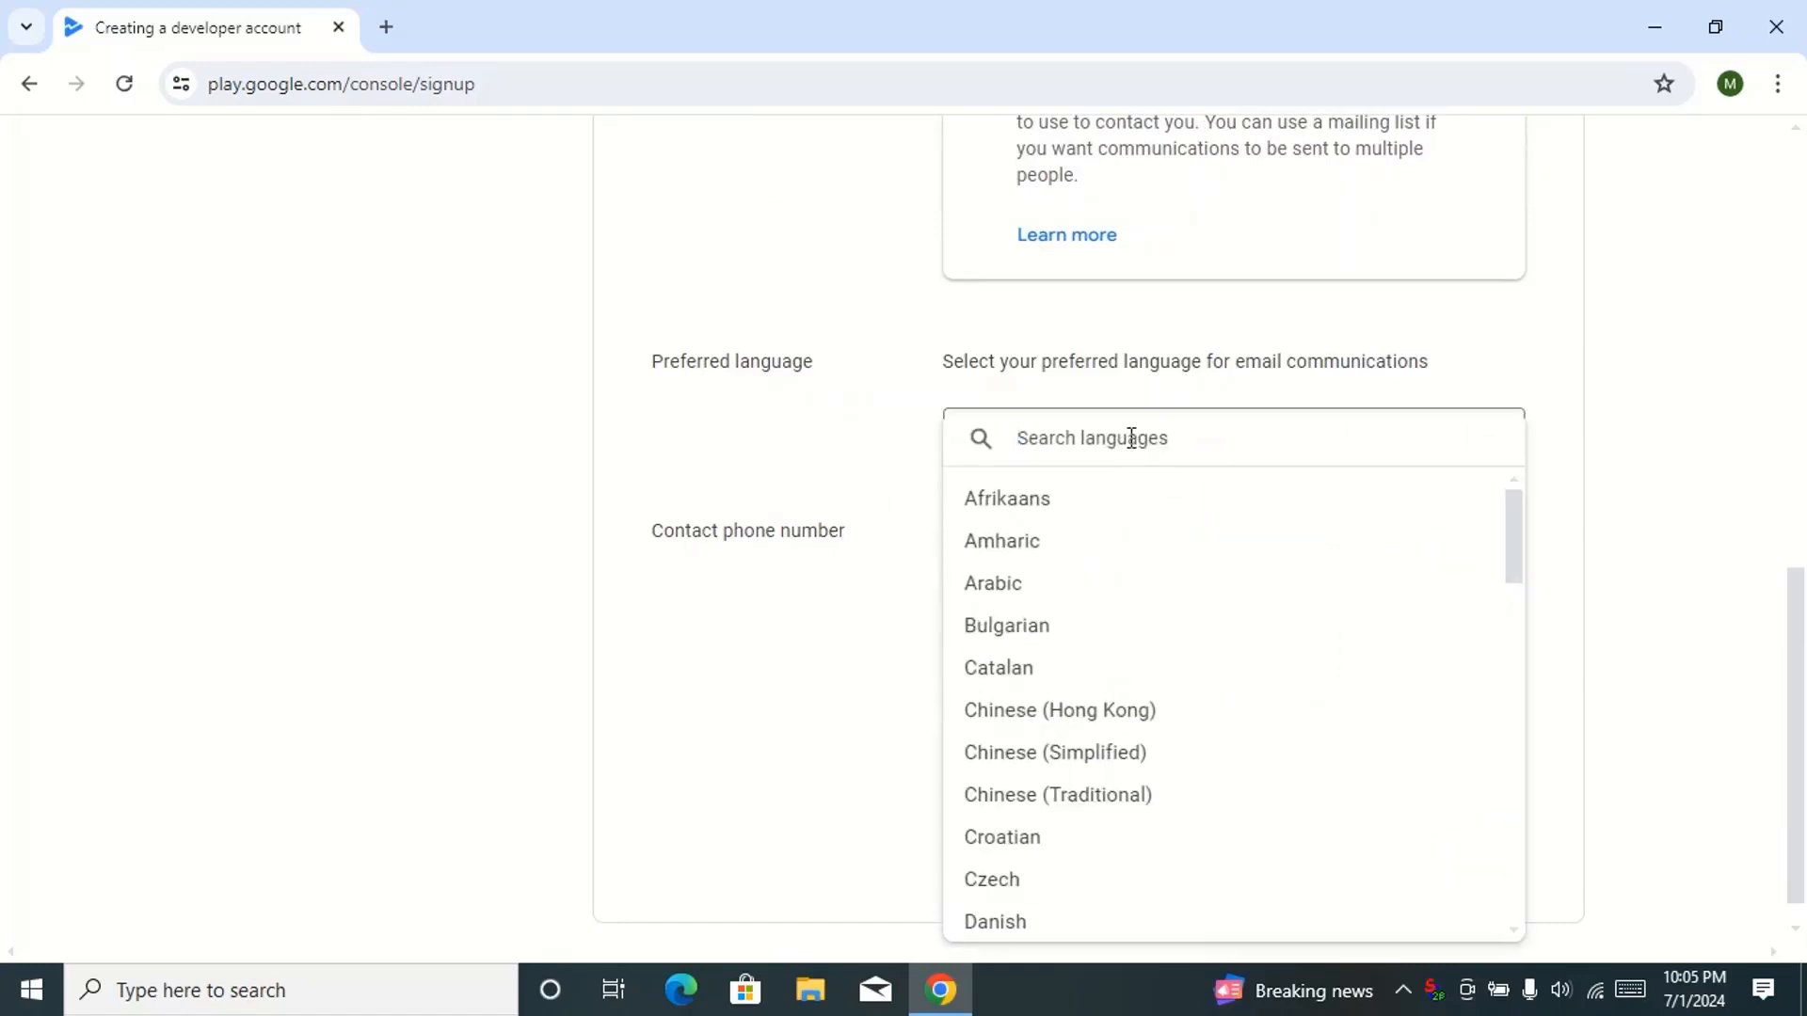
Search 'english' and pick English (United States) as the email communications language
{"action": "type", "text": "engl"}
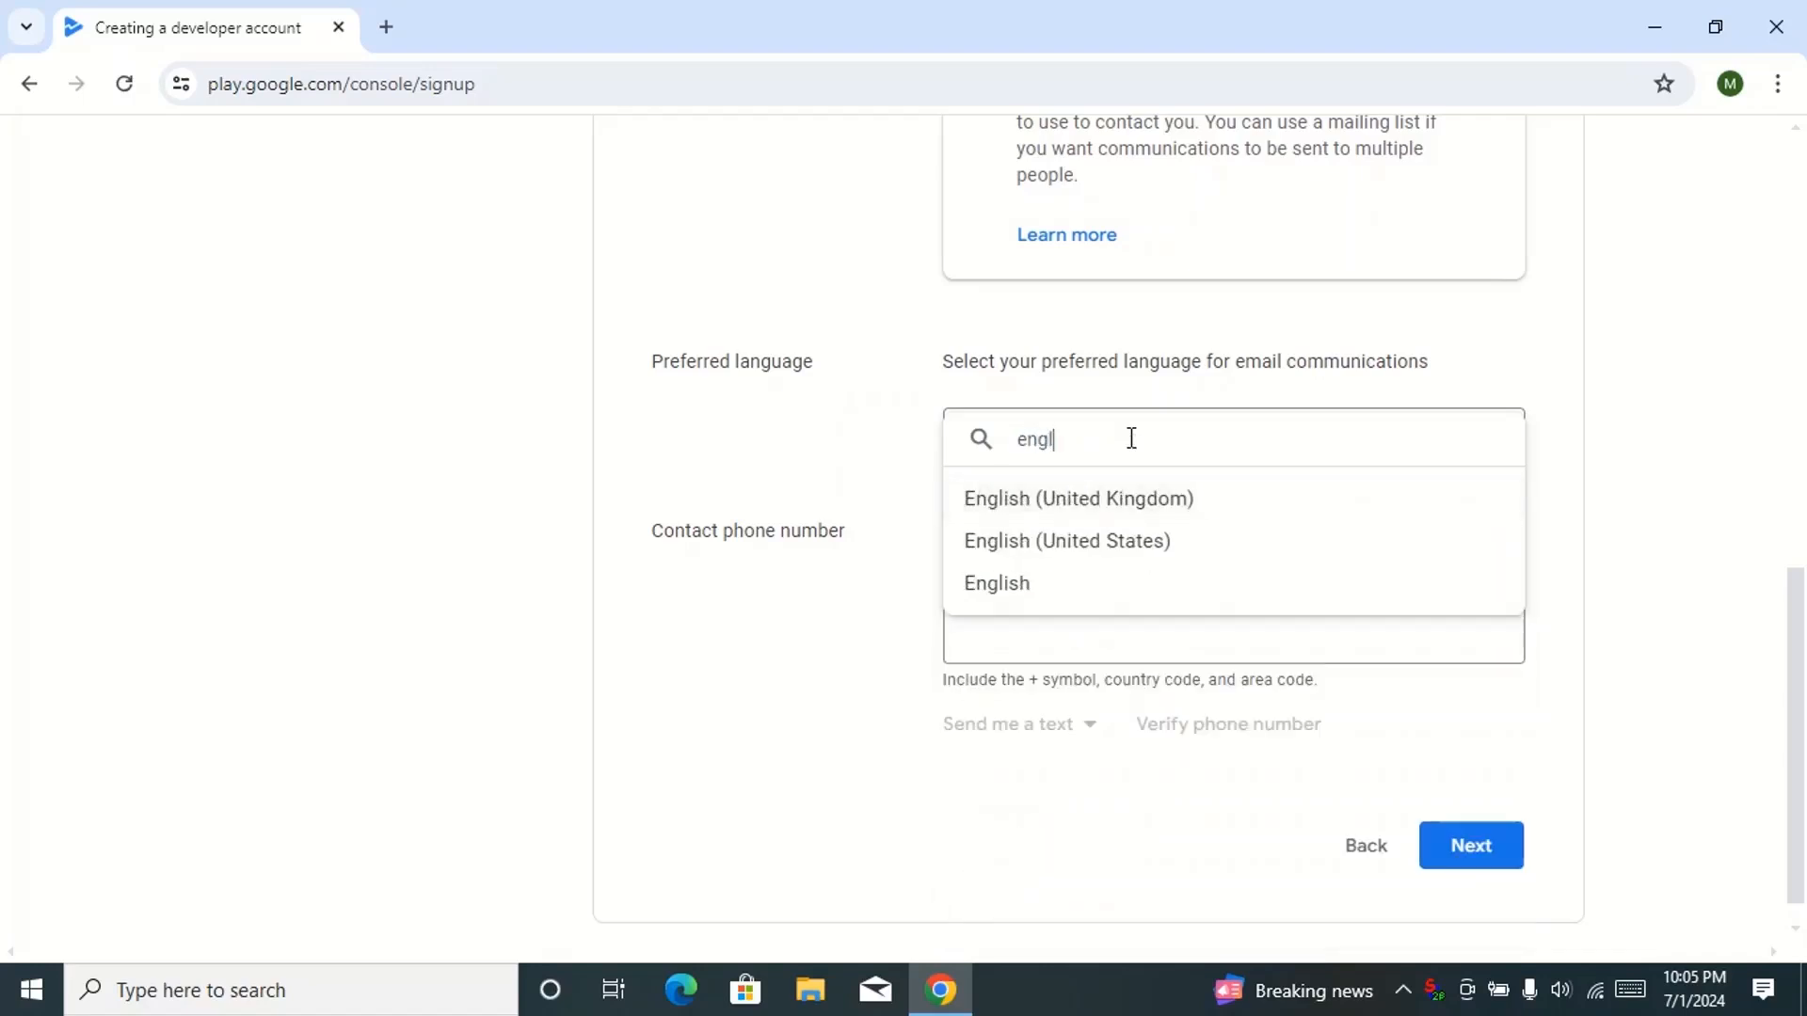
{"action": "type", "text": "ish"}
{"action": "left_click", "coordinate": [1098, 553]}
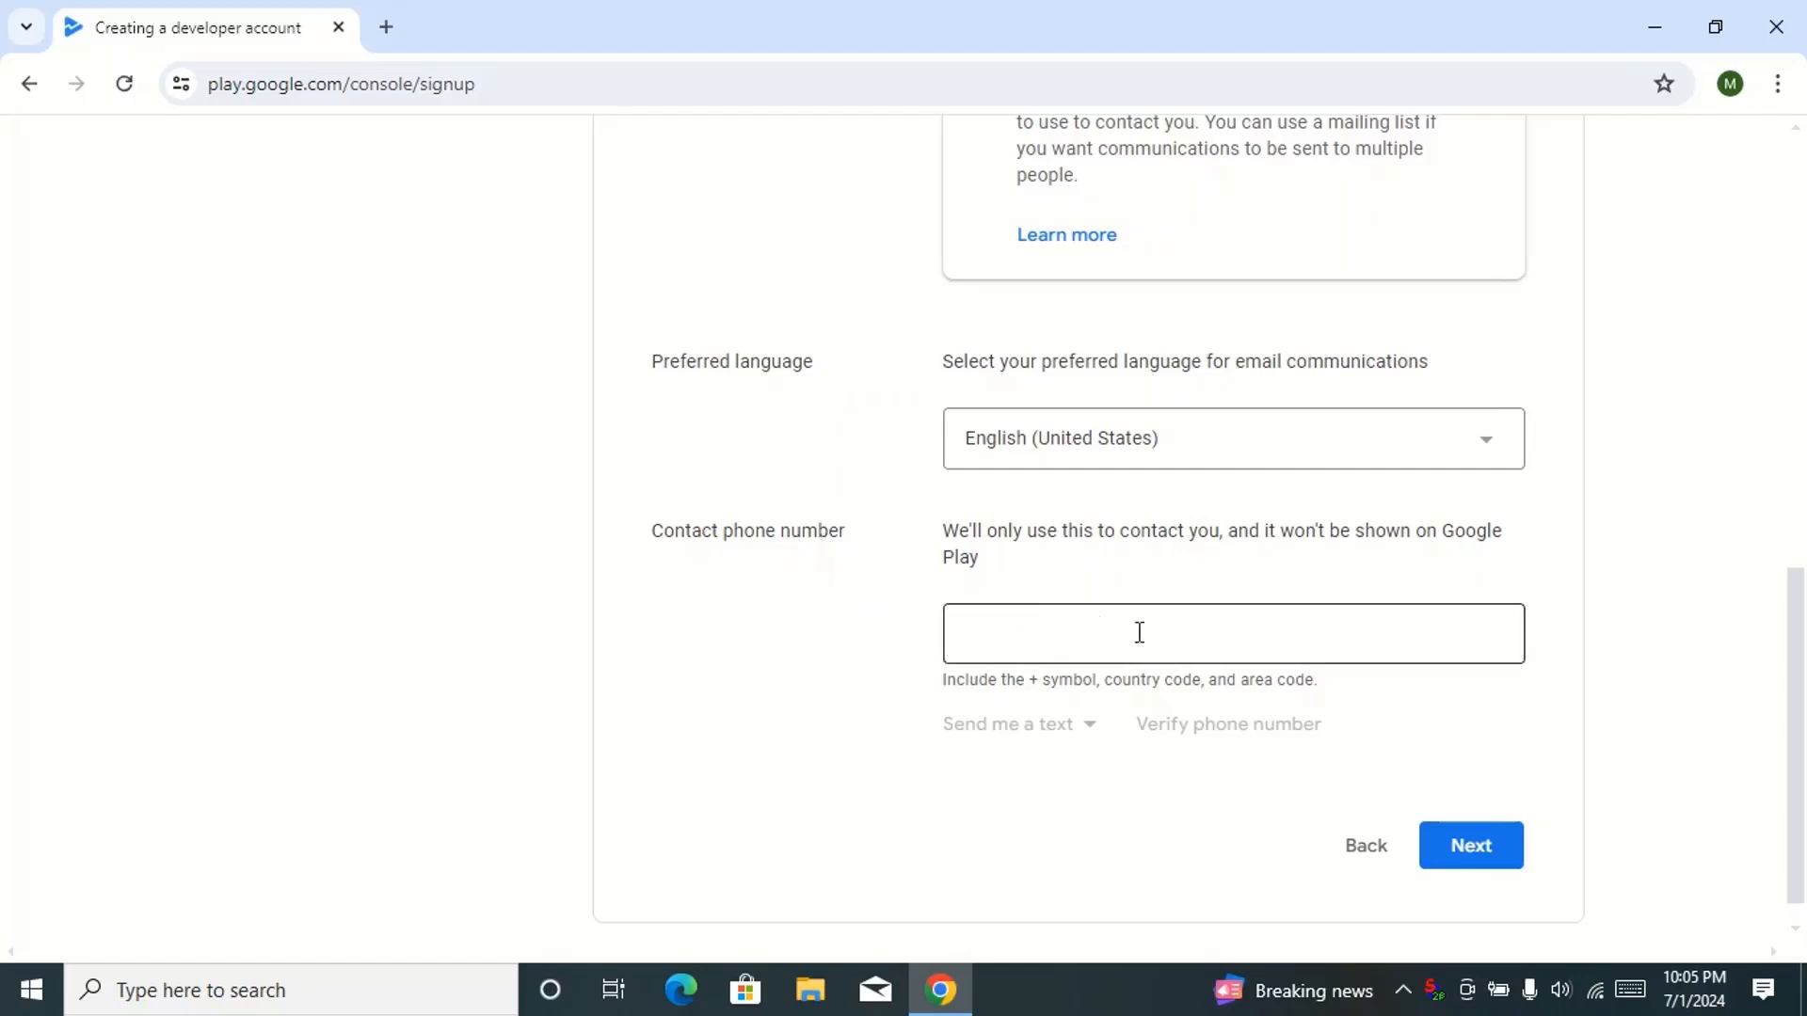
Enter the contact phone number and request its verification by text message
{"action": "left_click", "coordinate": [1223, 637]}
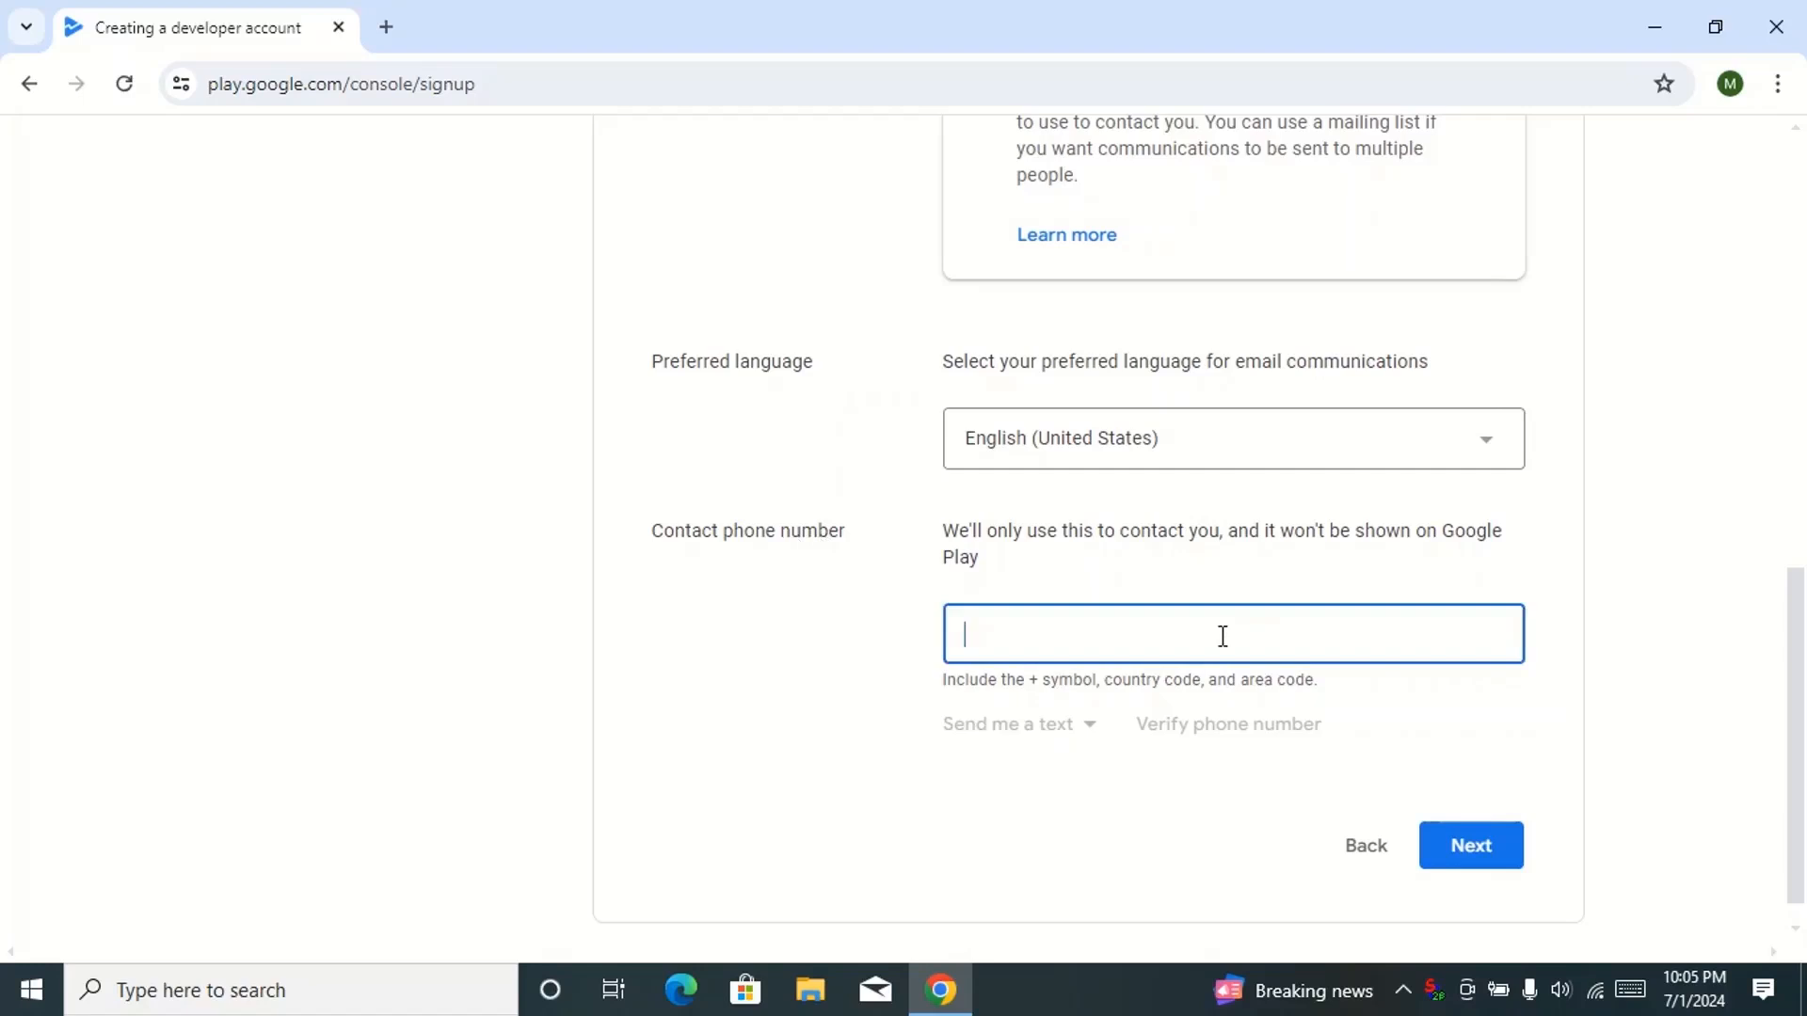
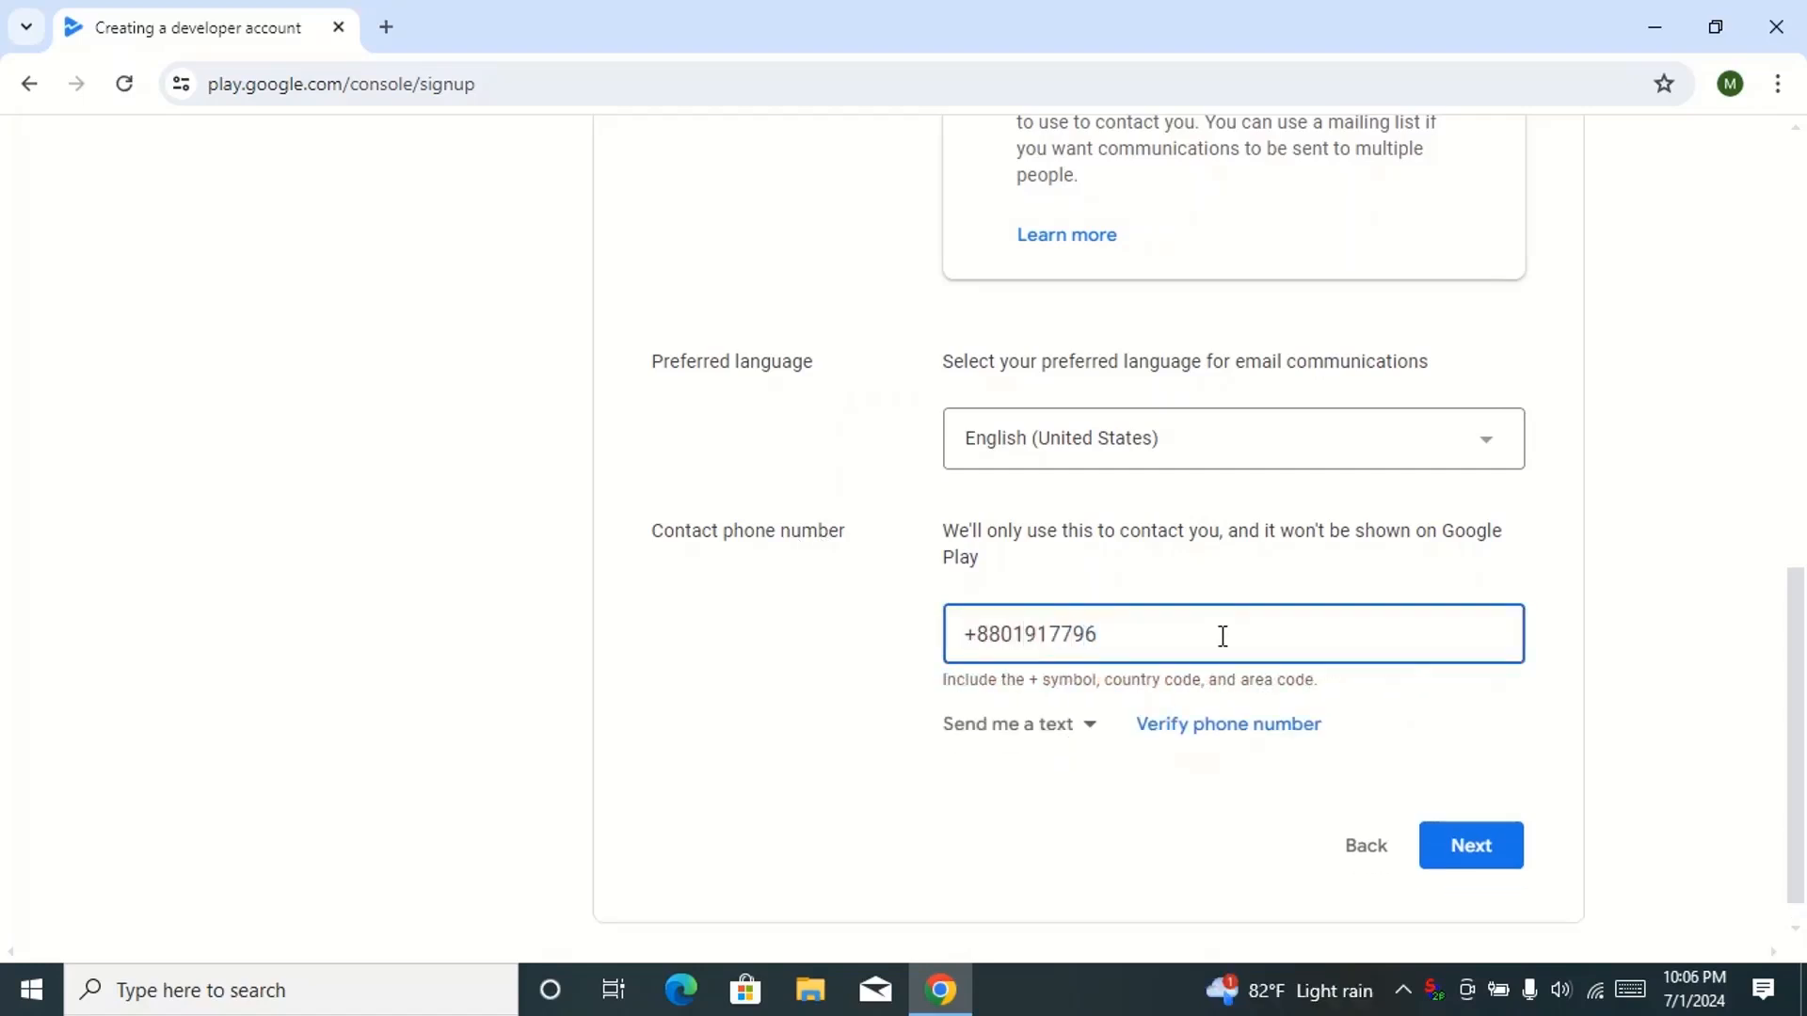
{"action": "left_click", "coordinate": [1076, 736]}
{"action": "left_click", "coordinate": [1061, 793]}
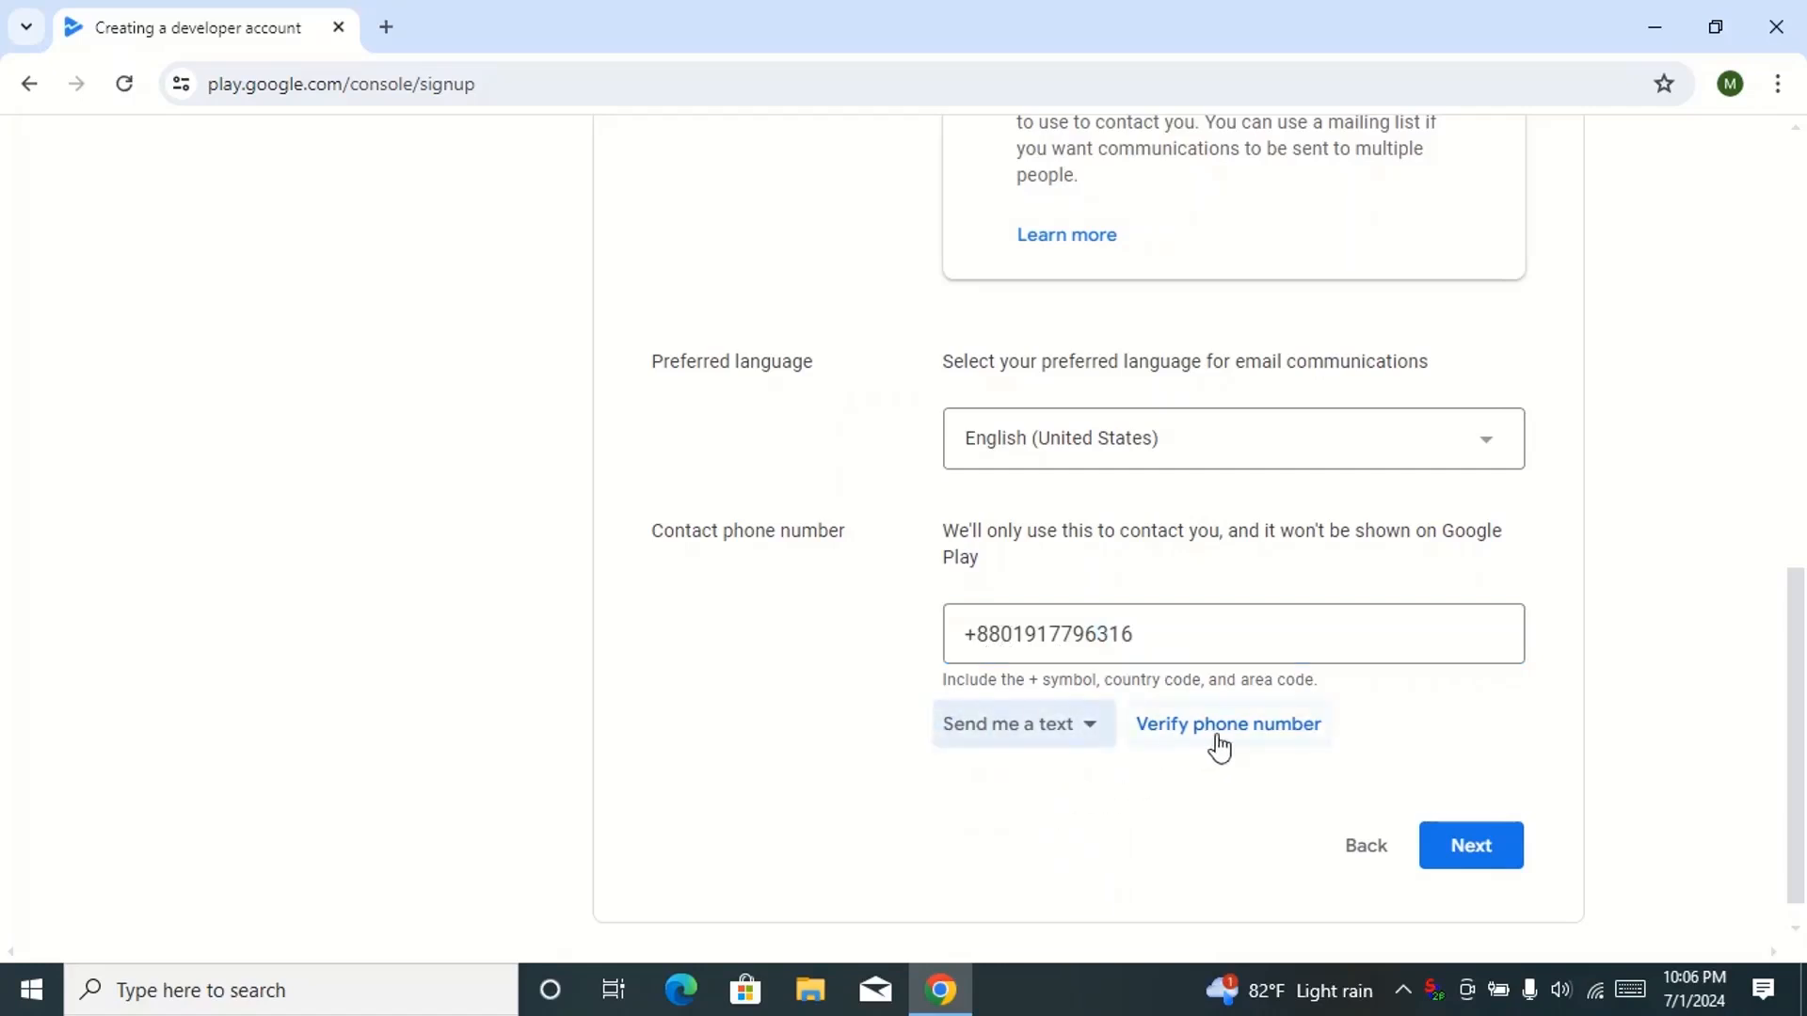
{"action": "left_click", "coordinate": [1271, 736]}
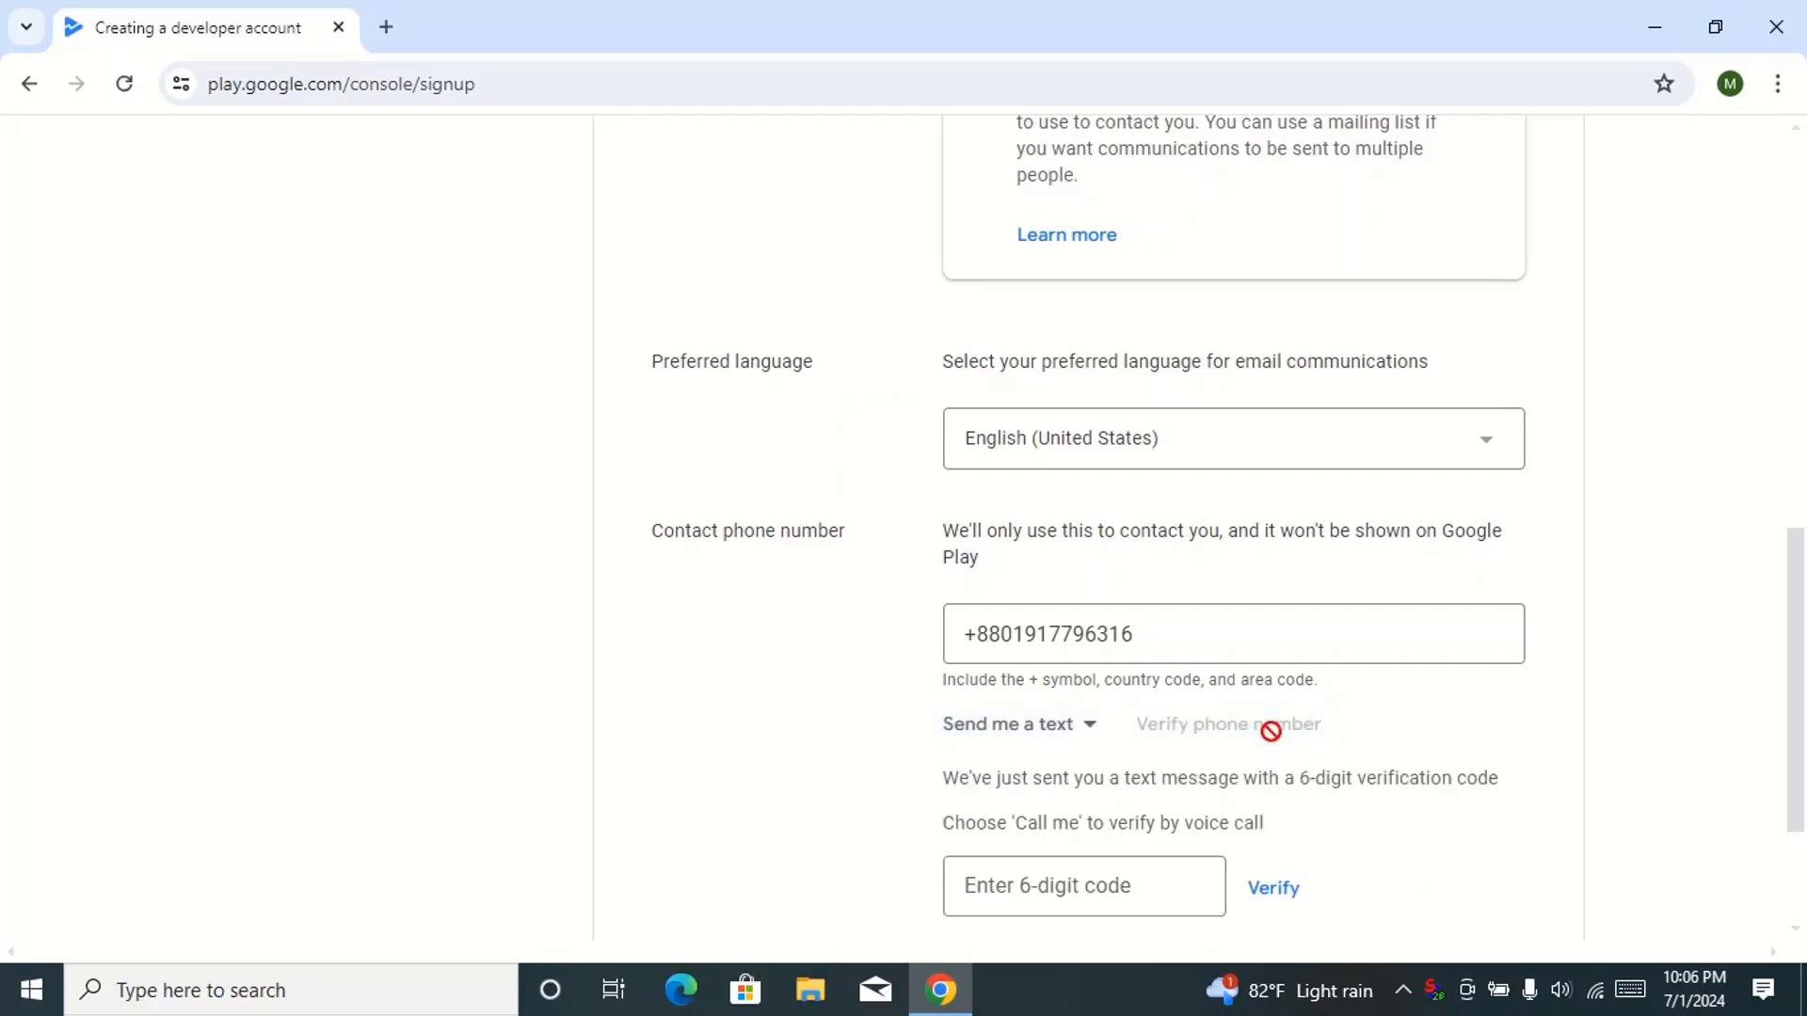
Enter the texted six-digit code, verify the phone number, and continue to Terms
{"action": "scroll", "coordinate": [1271, 731], "scroll_direction": "down", "scroll_amount": 3}
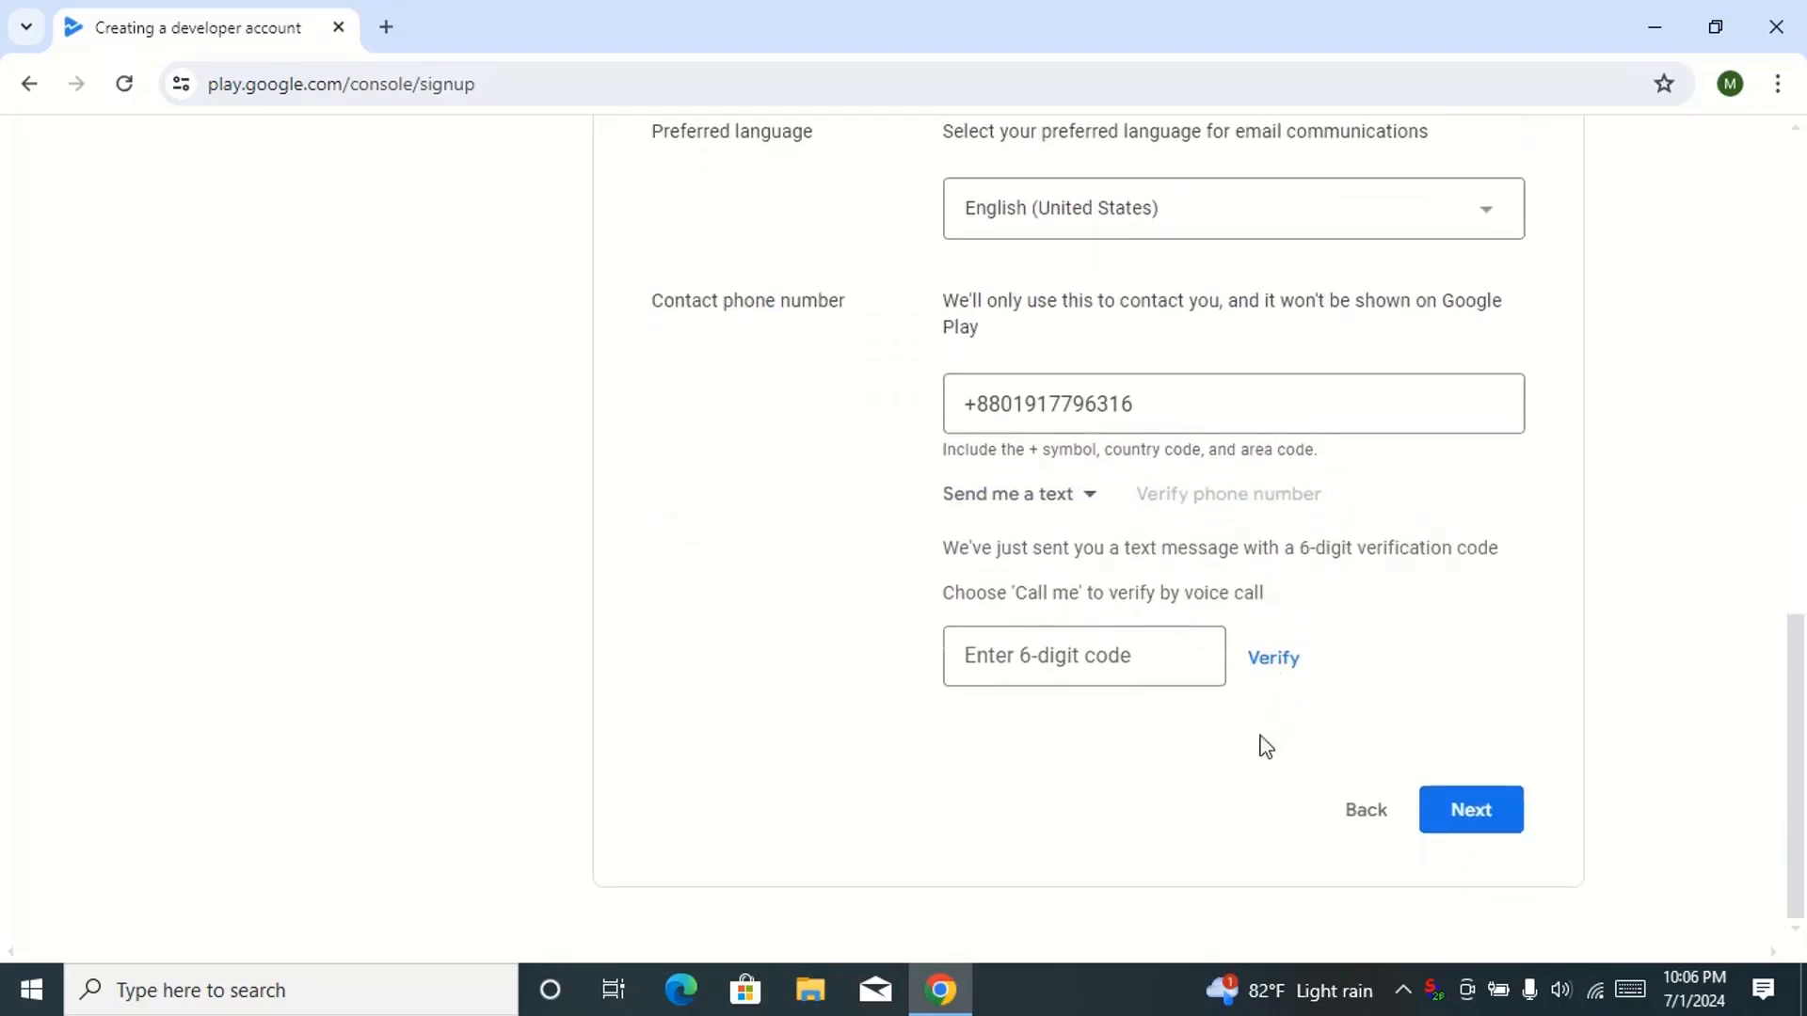
{"action": "left_click", "coordinate": [1144, 659]}
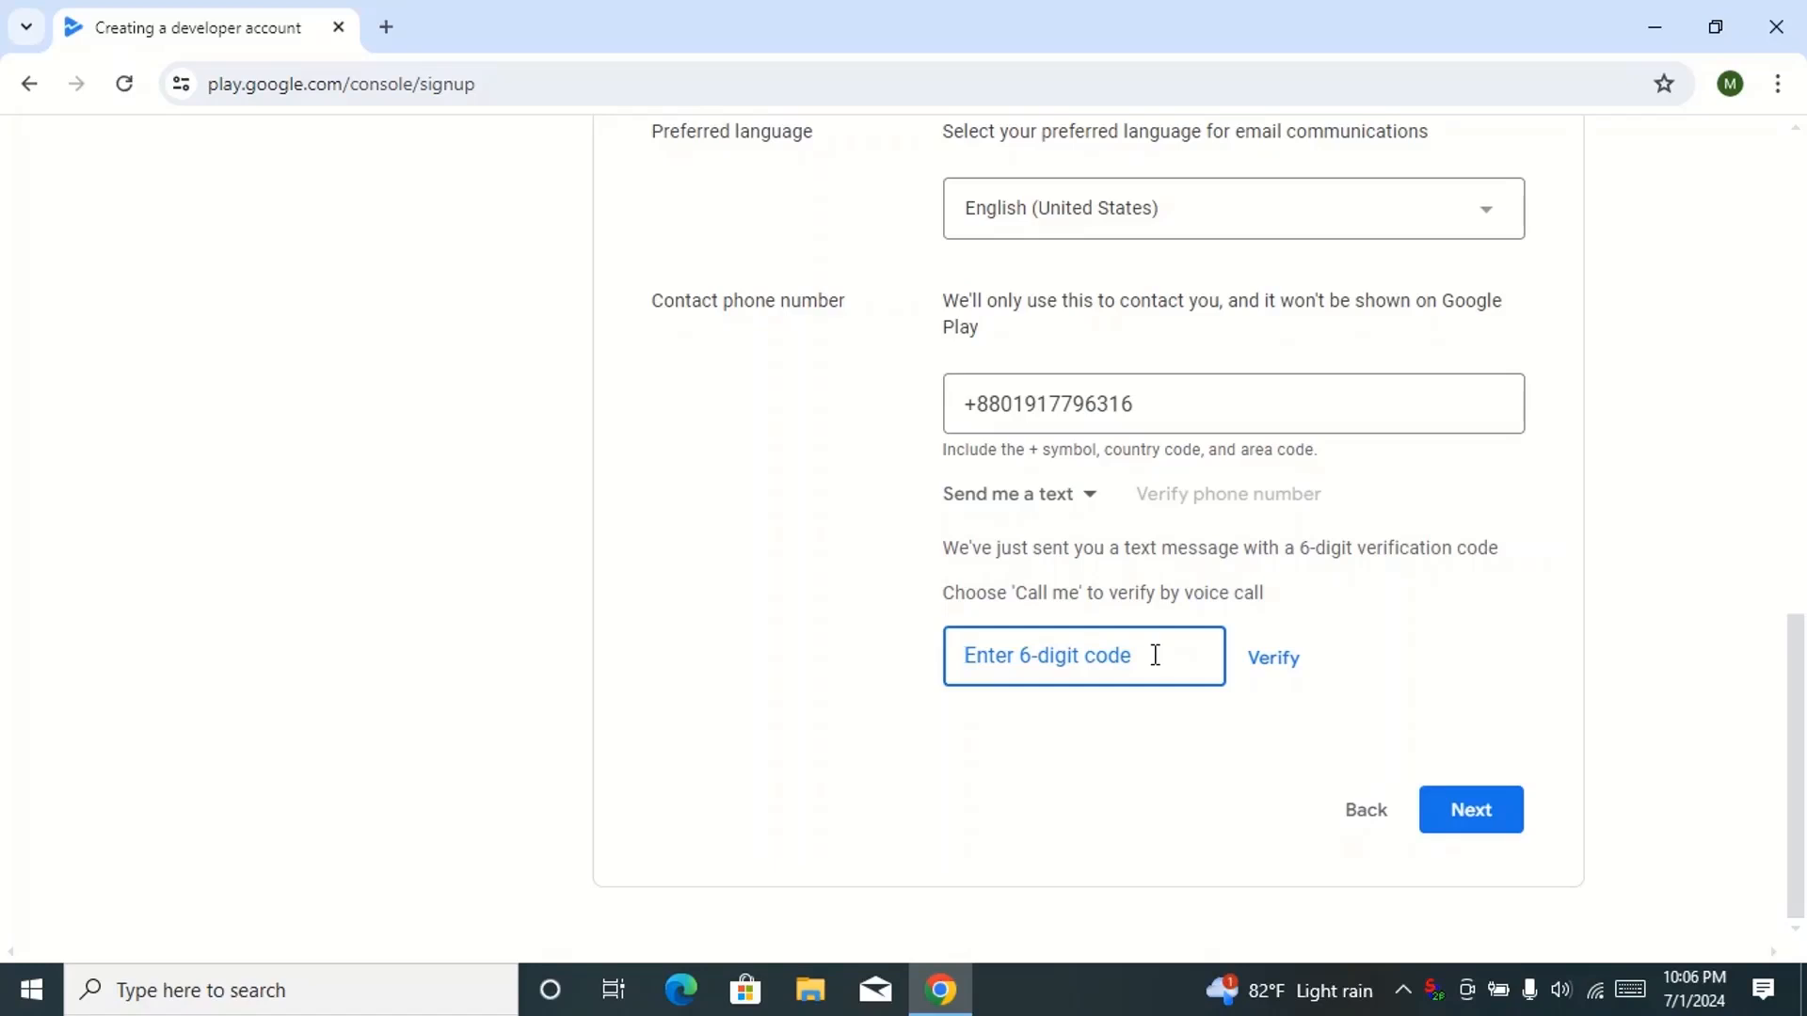
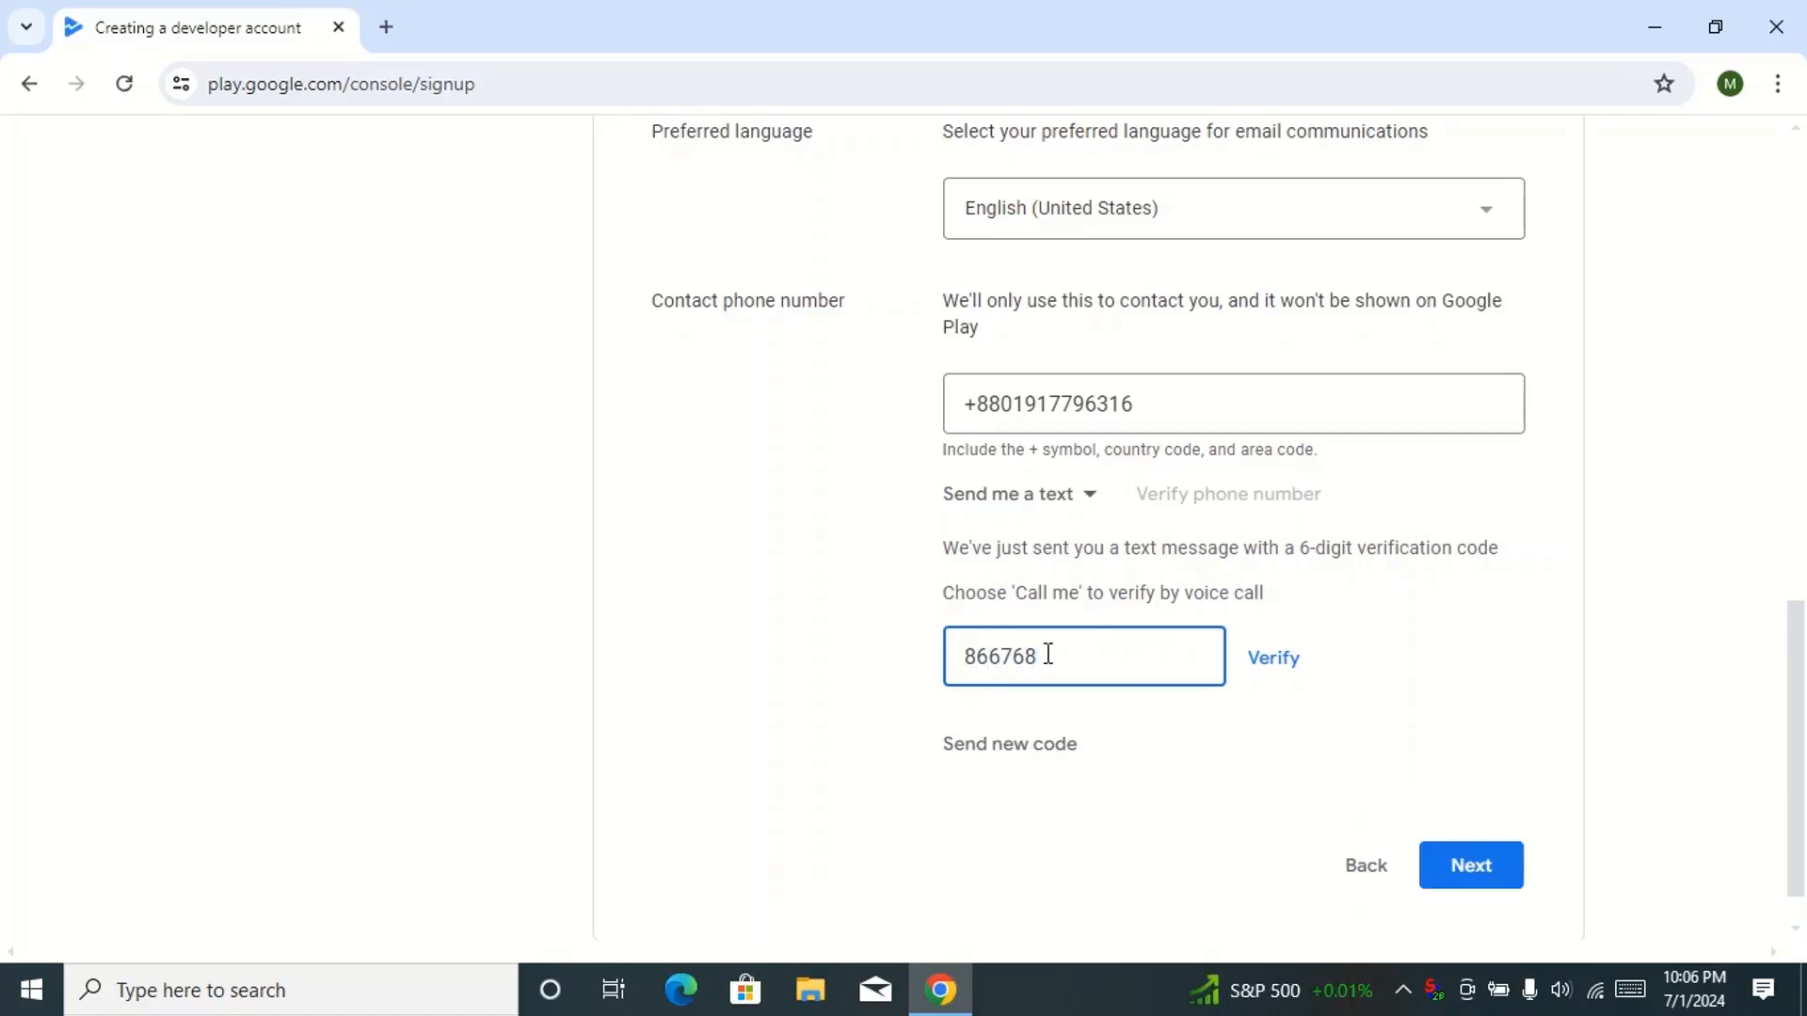
{"action": "left_click", "coordinate": [1266, 659]}
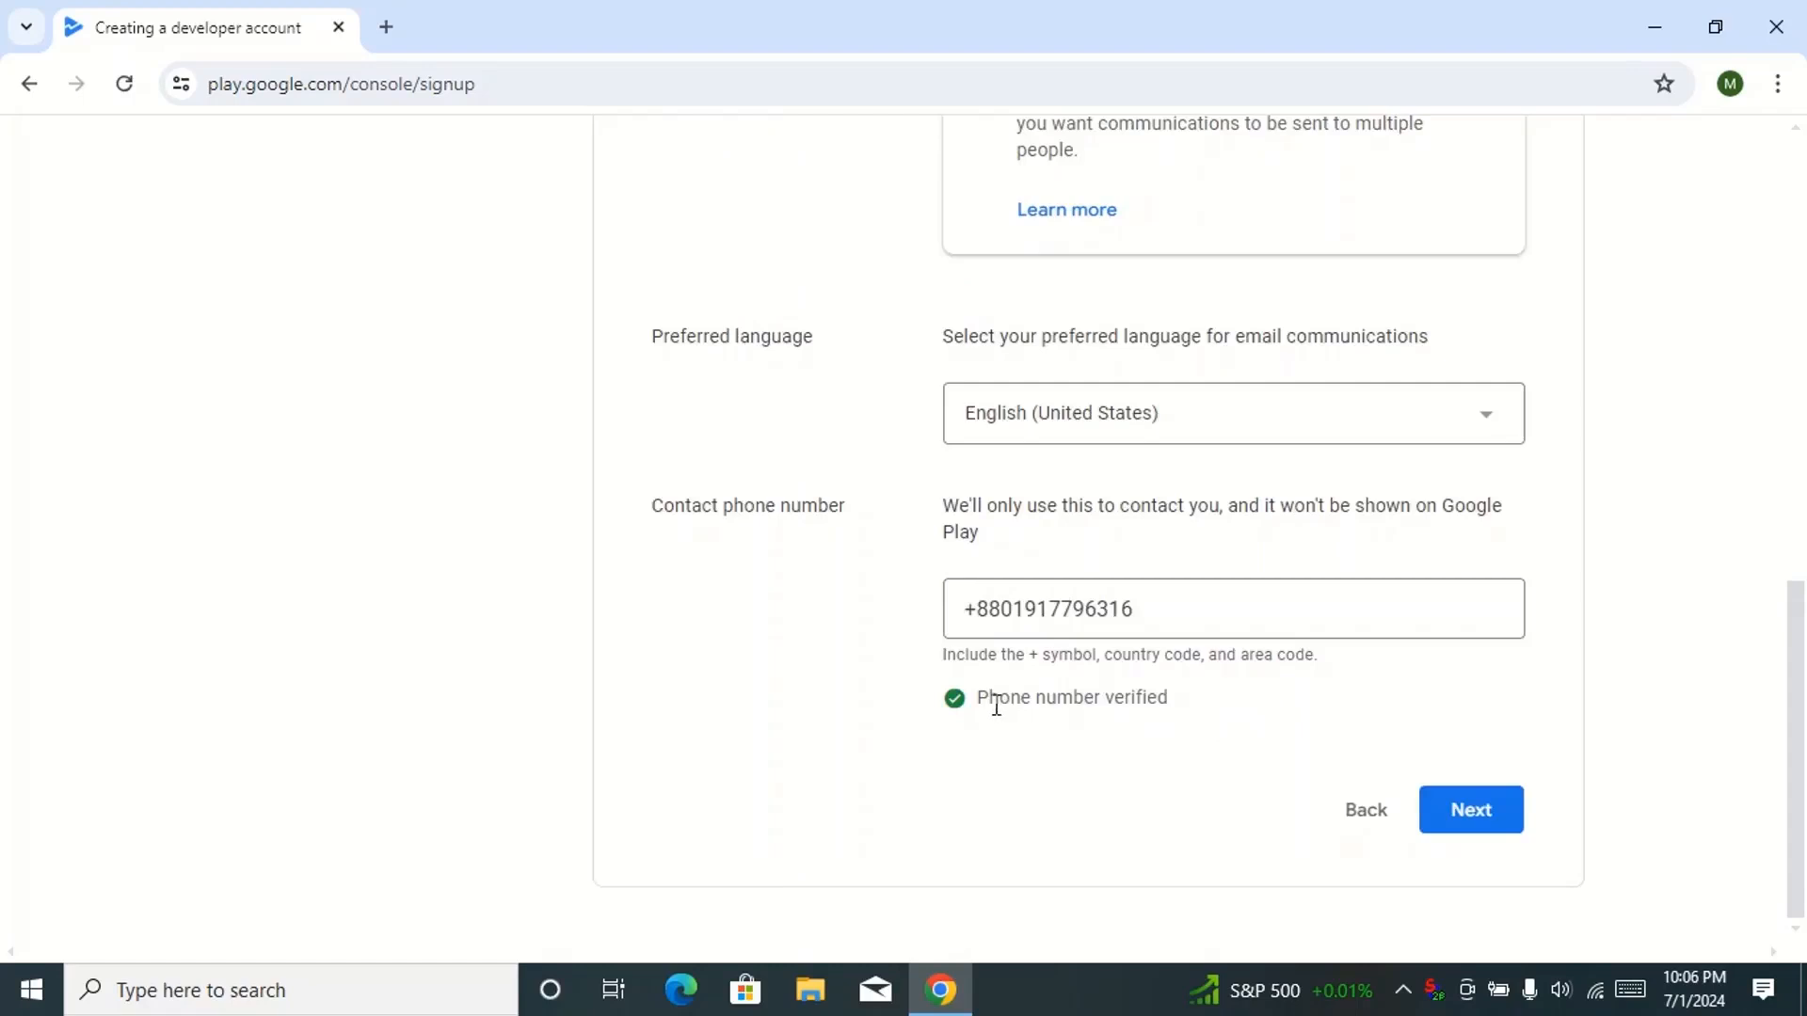
{"action": "left_click", "coordinate": [1457, 822]}
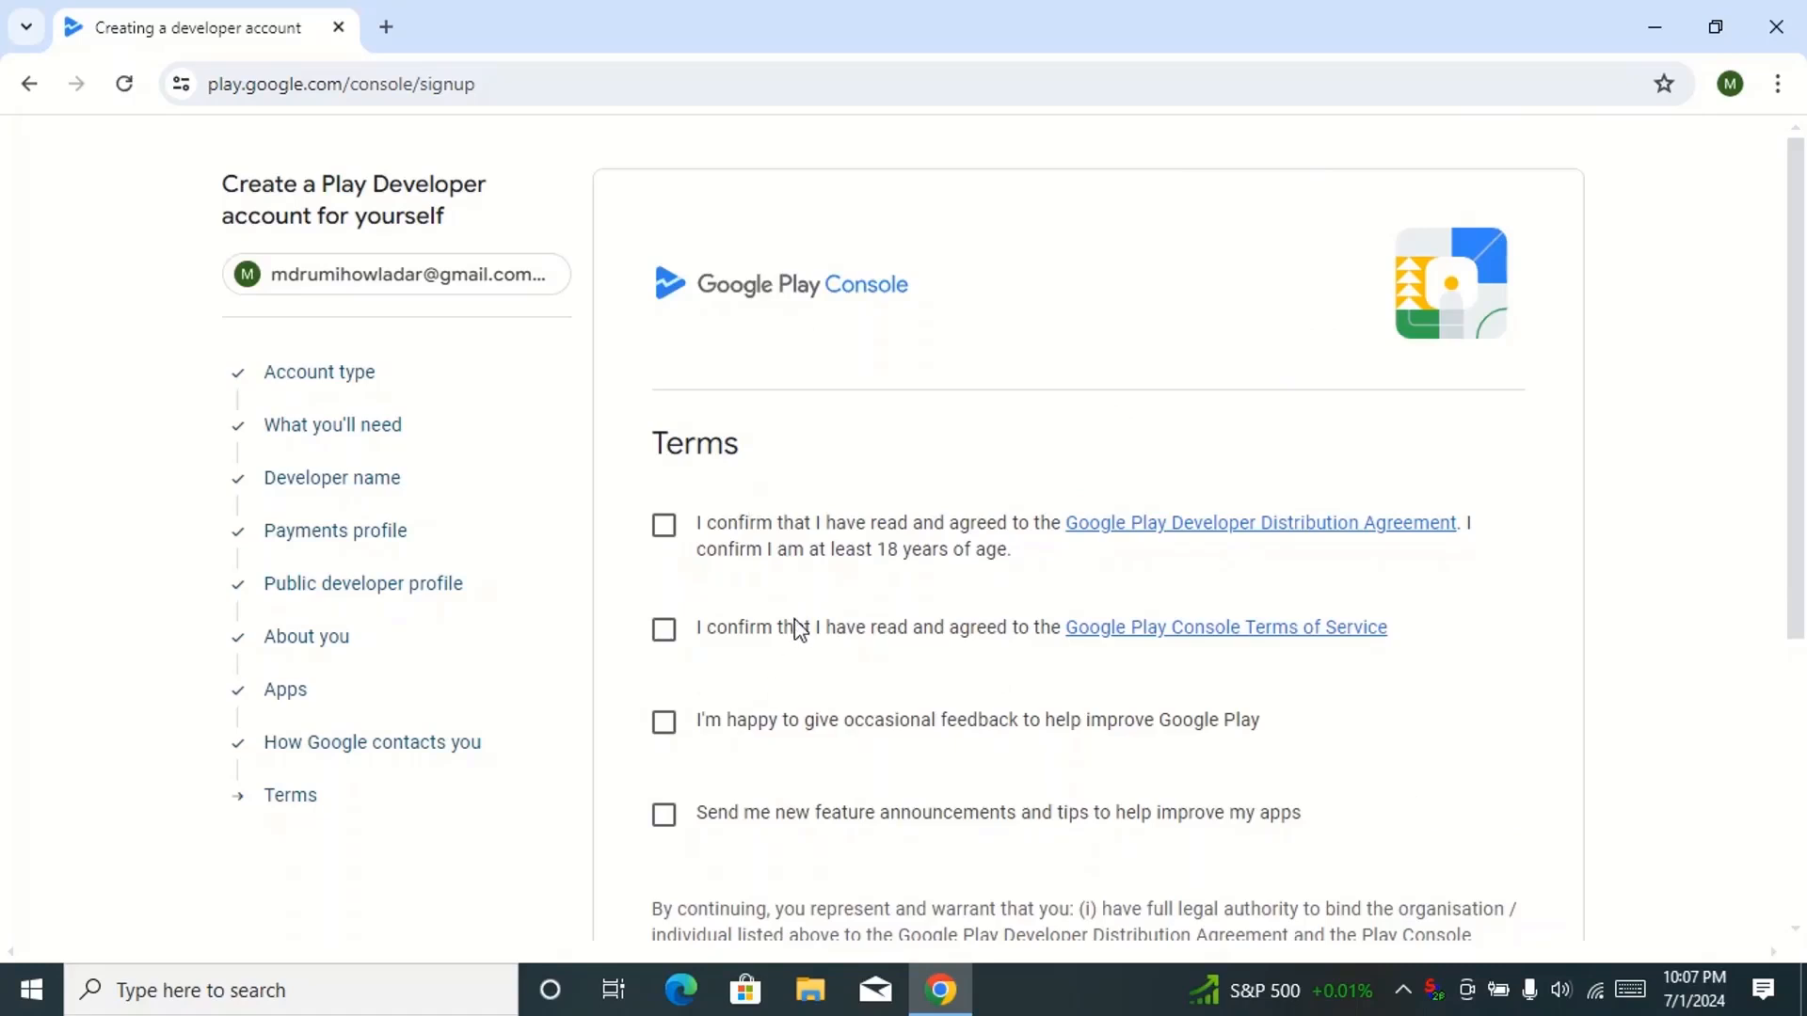
Tick the Distribution Agreement, Terms of Service, feedback and announcements boxes, then choose Create account and pay
{"action": "left_click", "coordinate": [664, 529]}
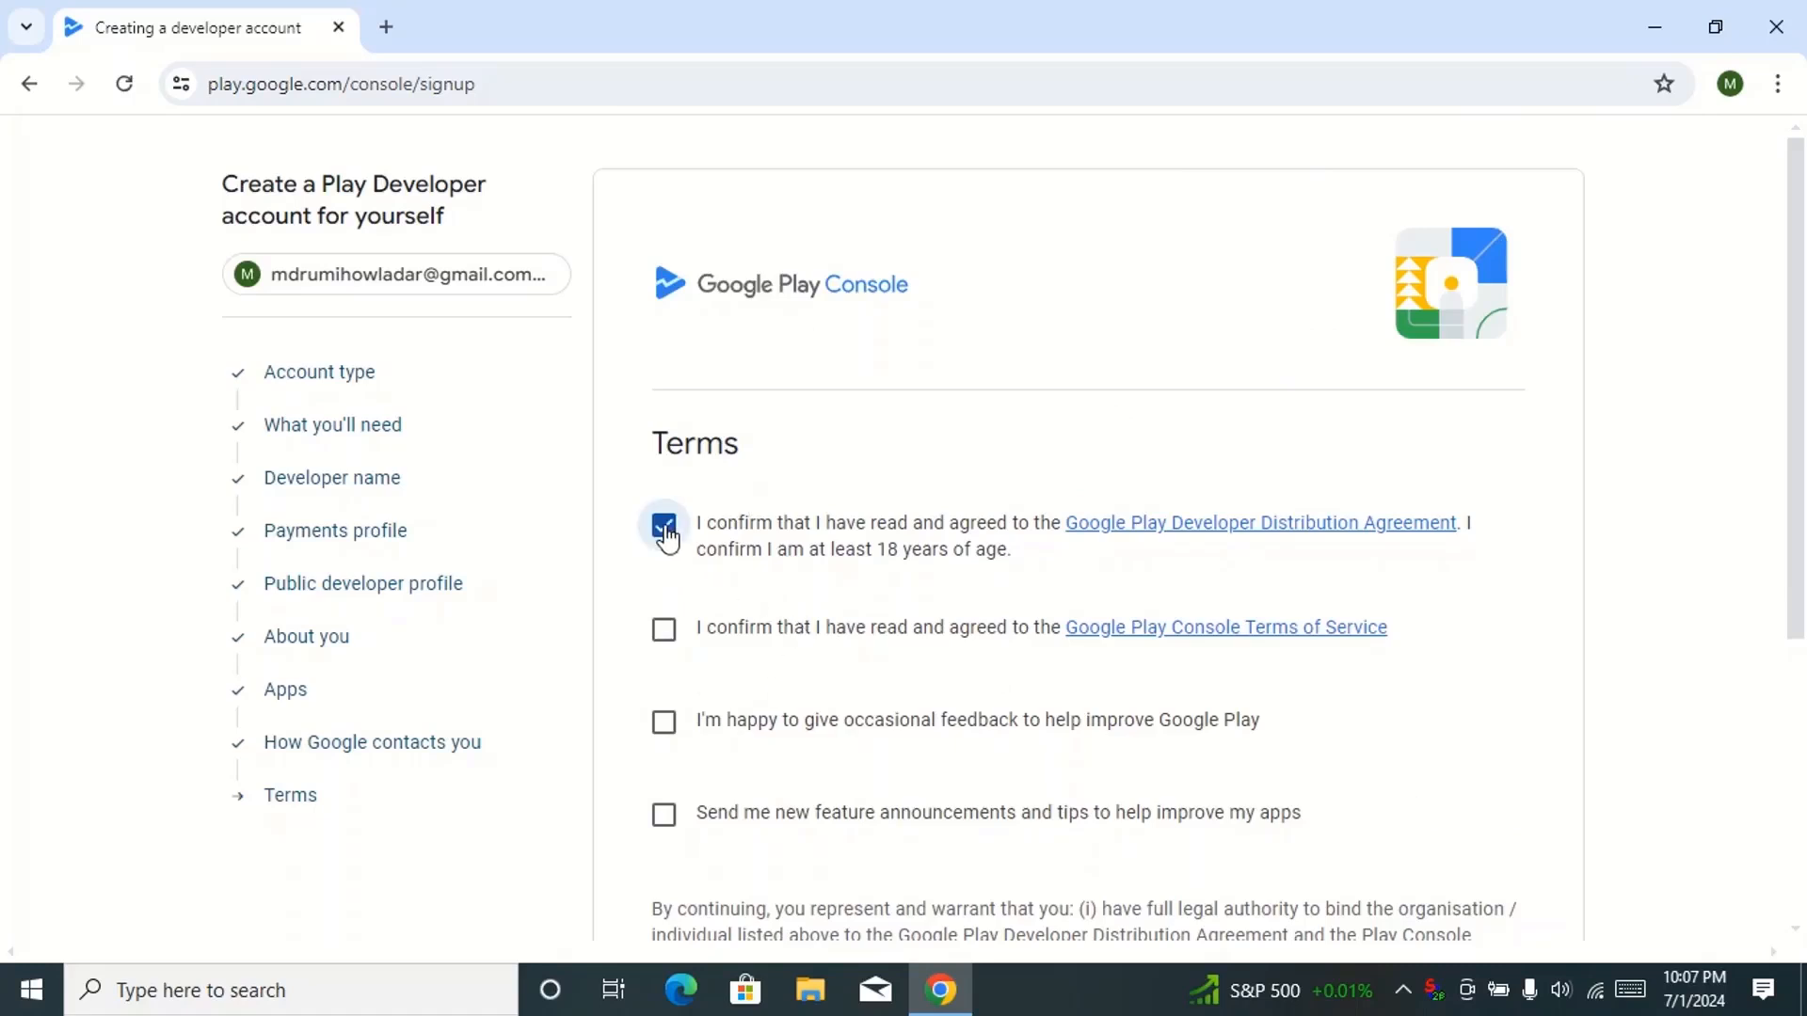
{"action": "left_click", "coordinate": [666, 632]}
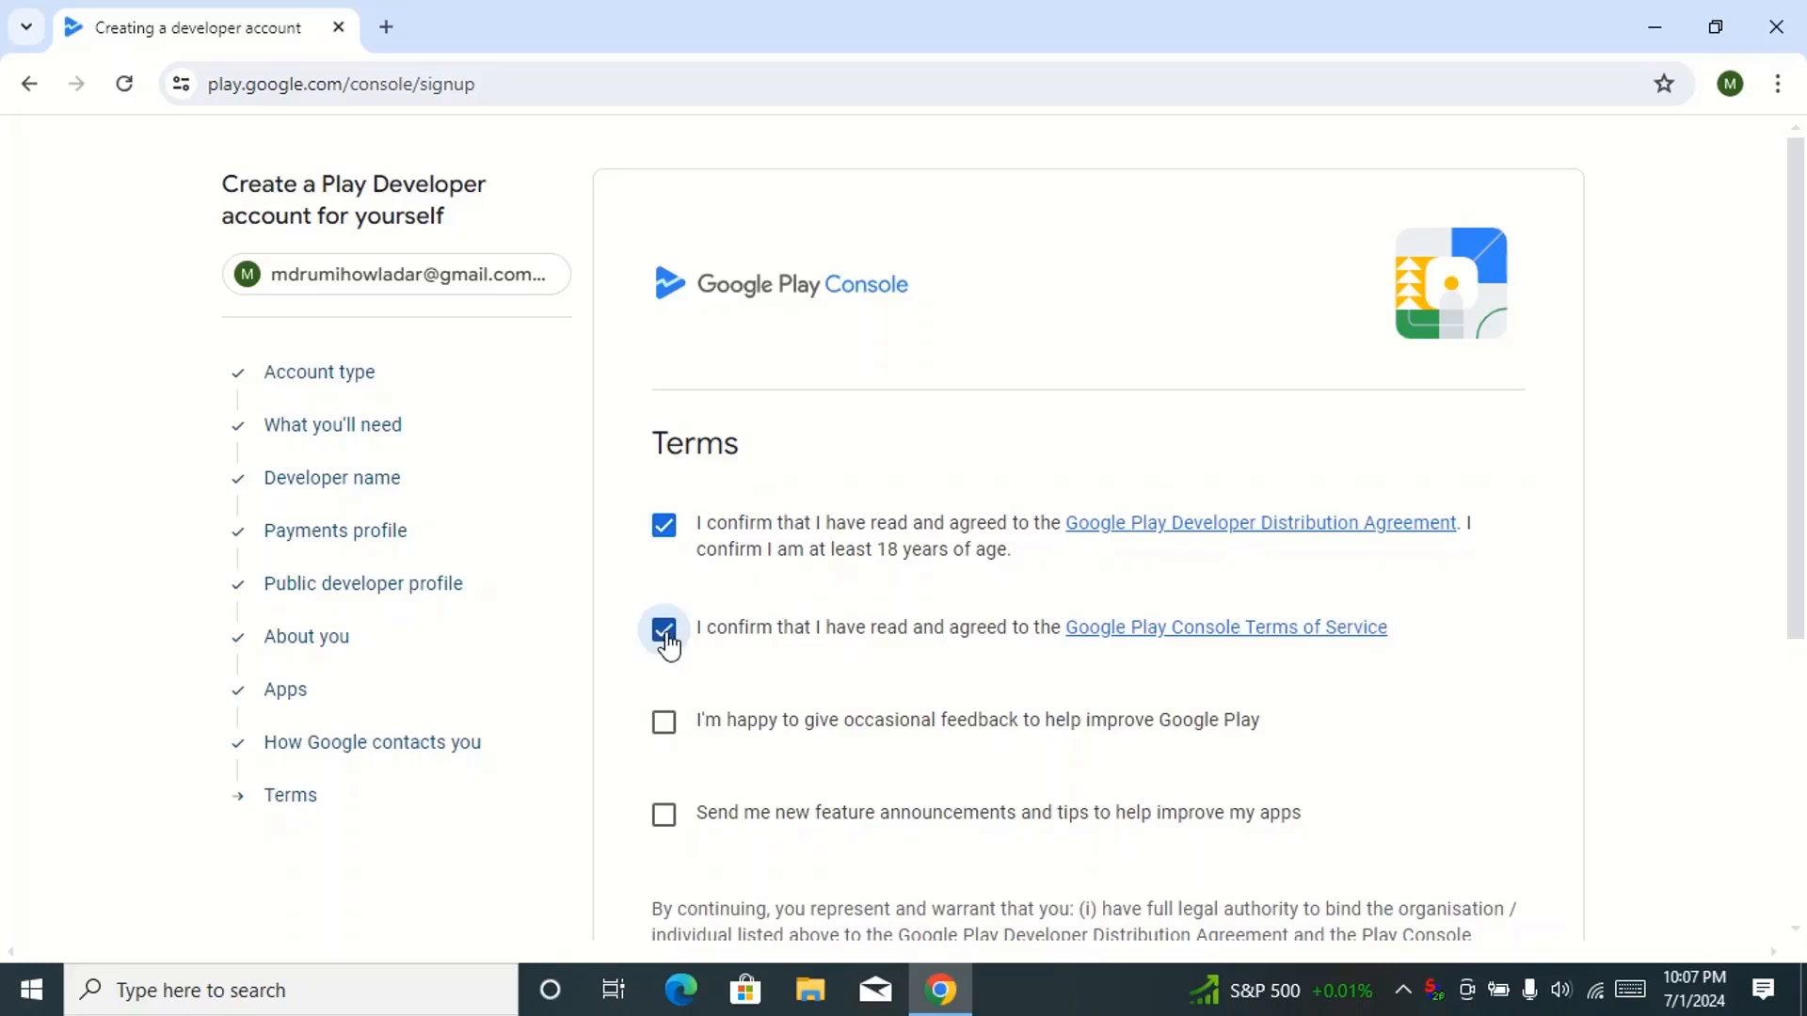
{"action": "left_click", "coordinate": [664, 739]}
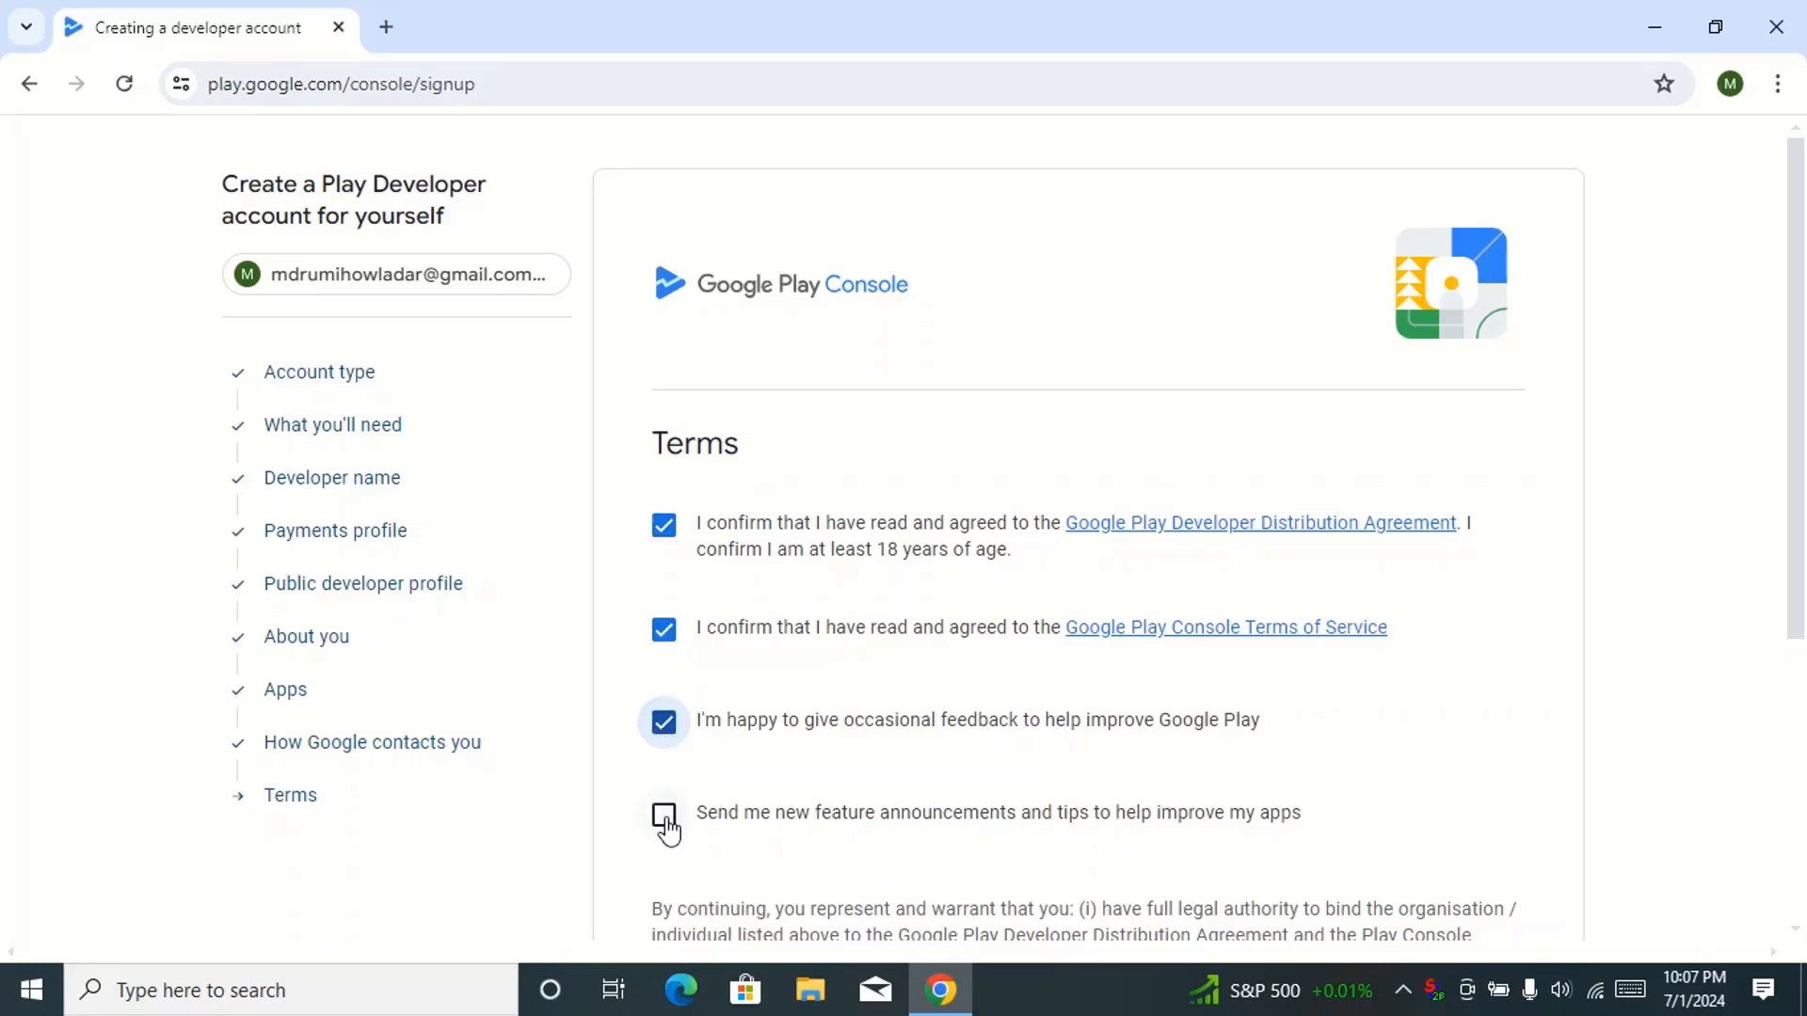
{"action": "left_click", "coordinate": [665, 818]}
{"action": "scroll", "coordinate": [749, 744], "scroll_direction": "down", "scroll_amount": 1}
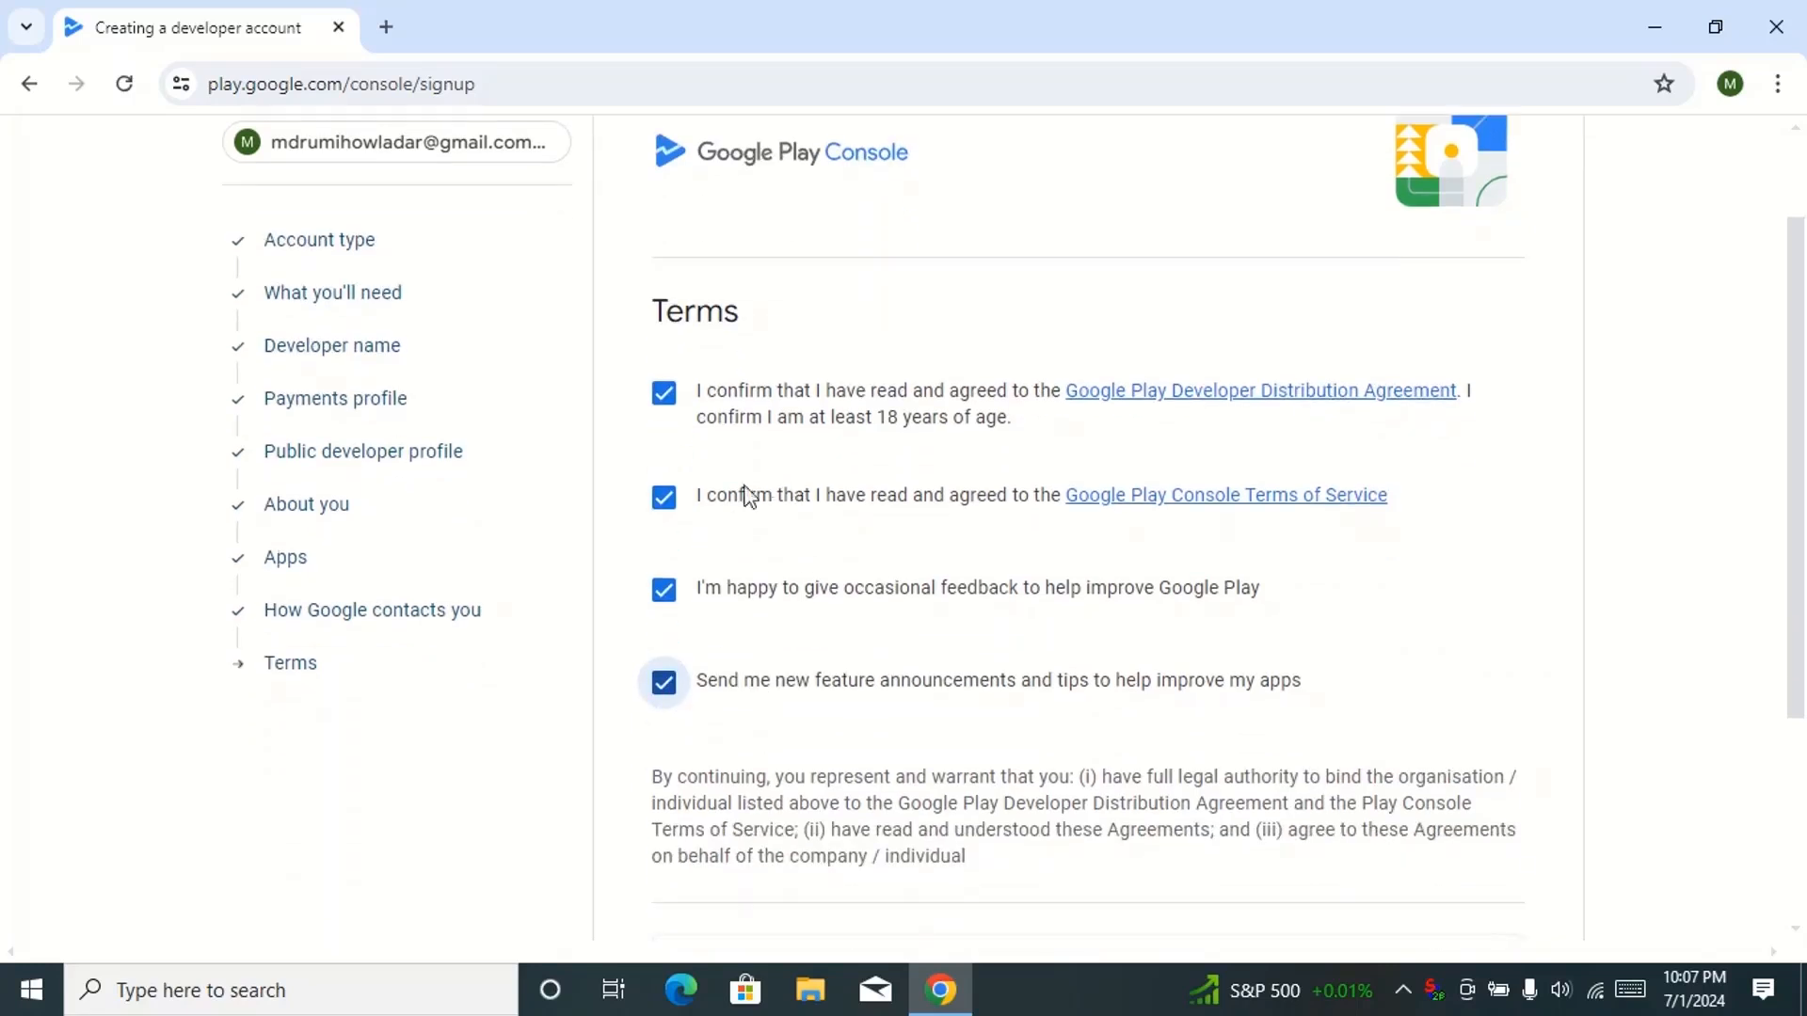
{"action": "scroll", "coordinate": [819, 609], "scroll_direction": "down", "scroll_amount": 3}
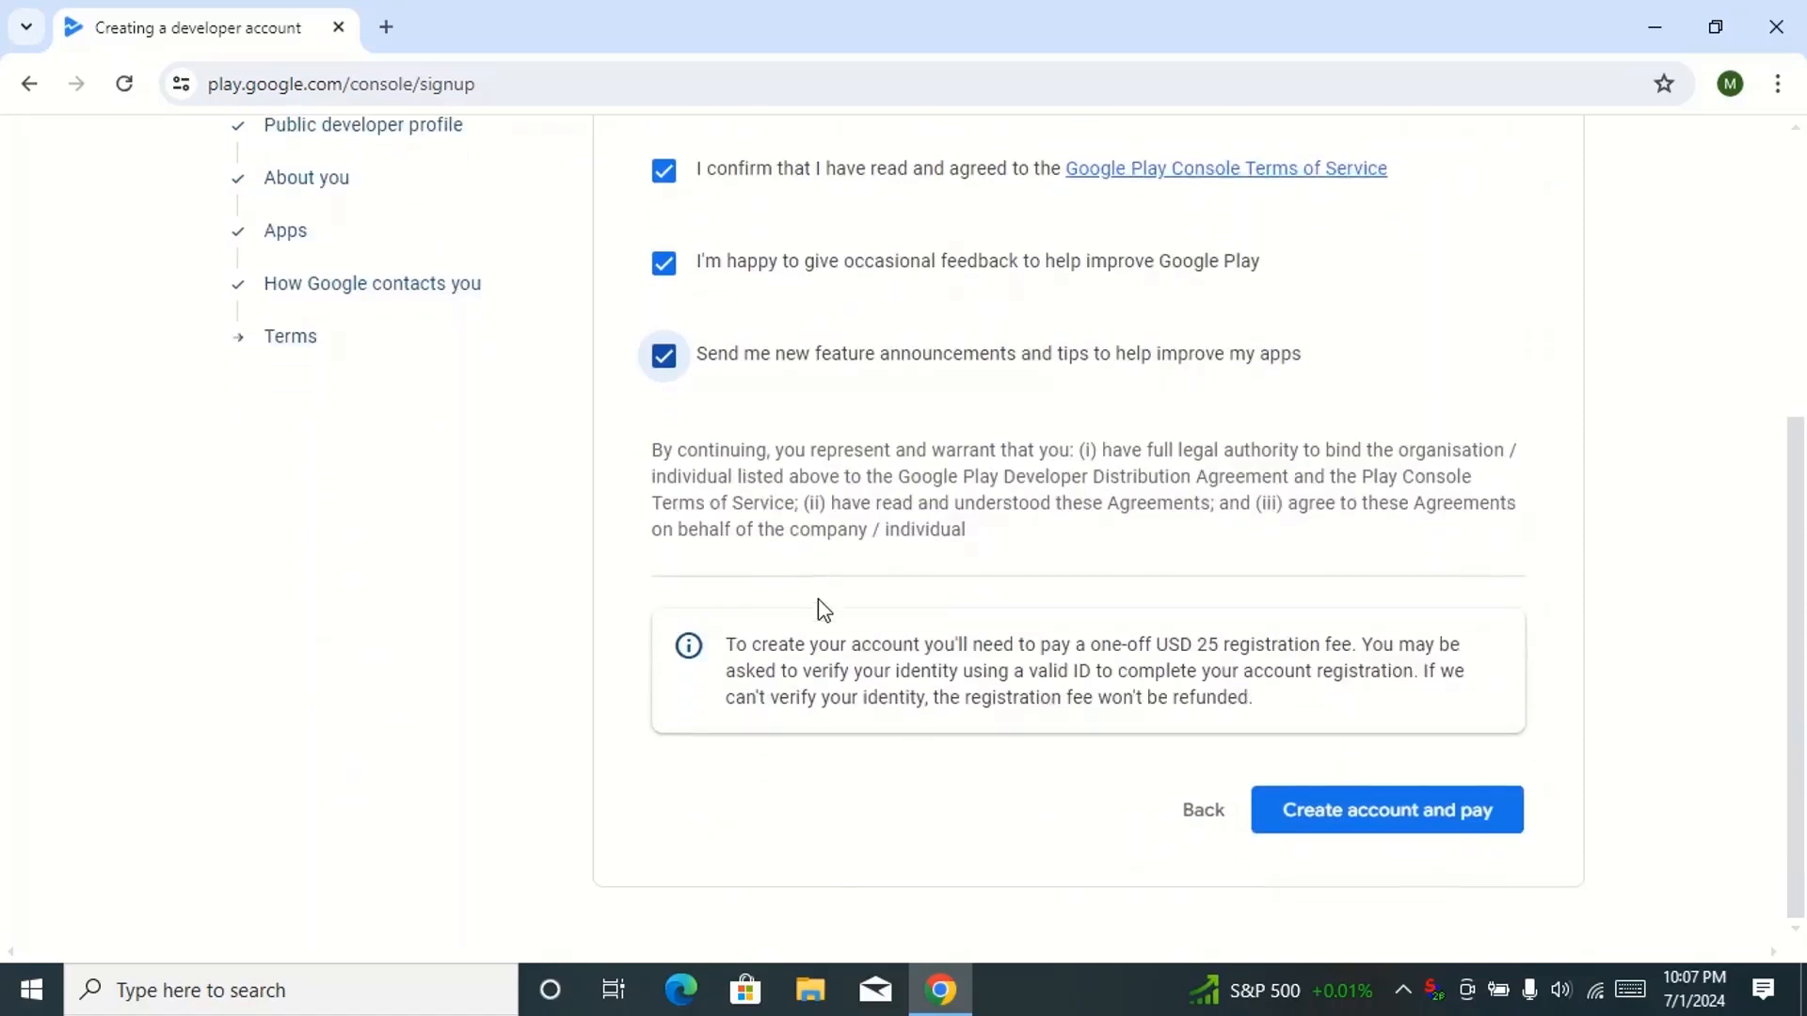
{"action": "left_click", "coordinate": [1403, 826]}
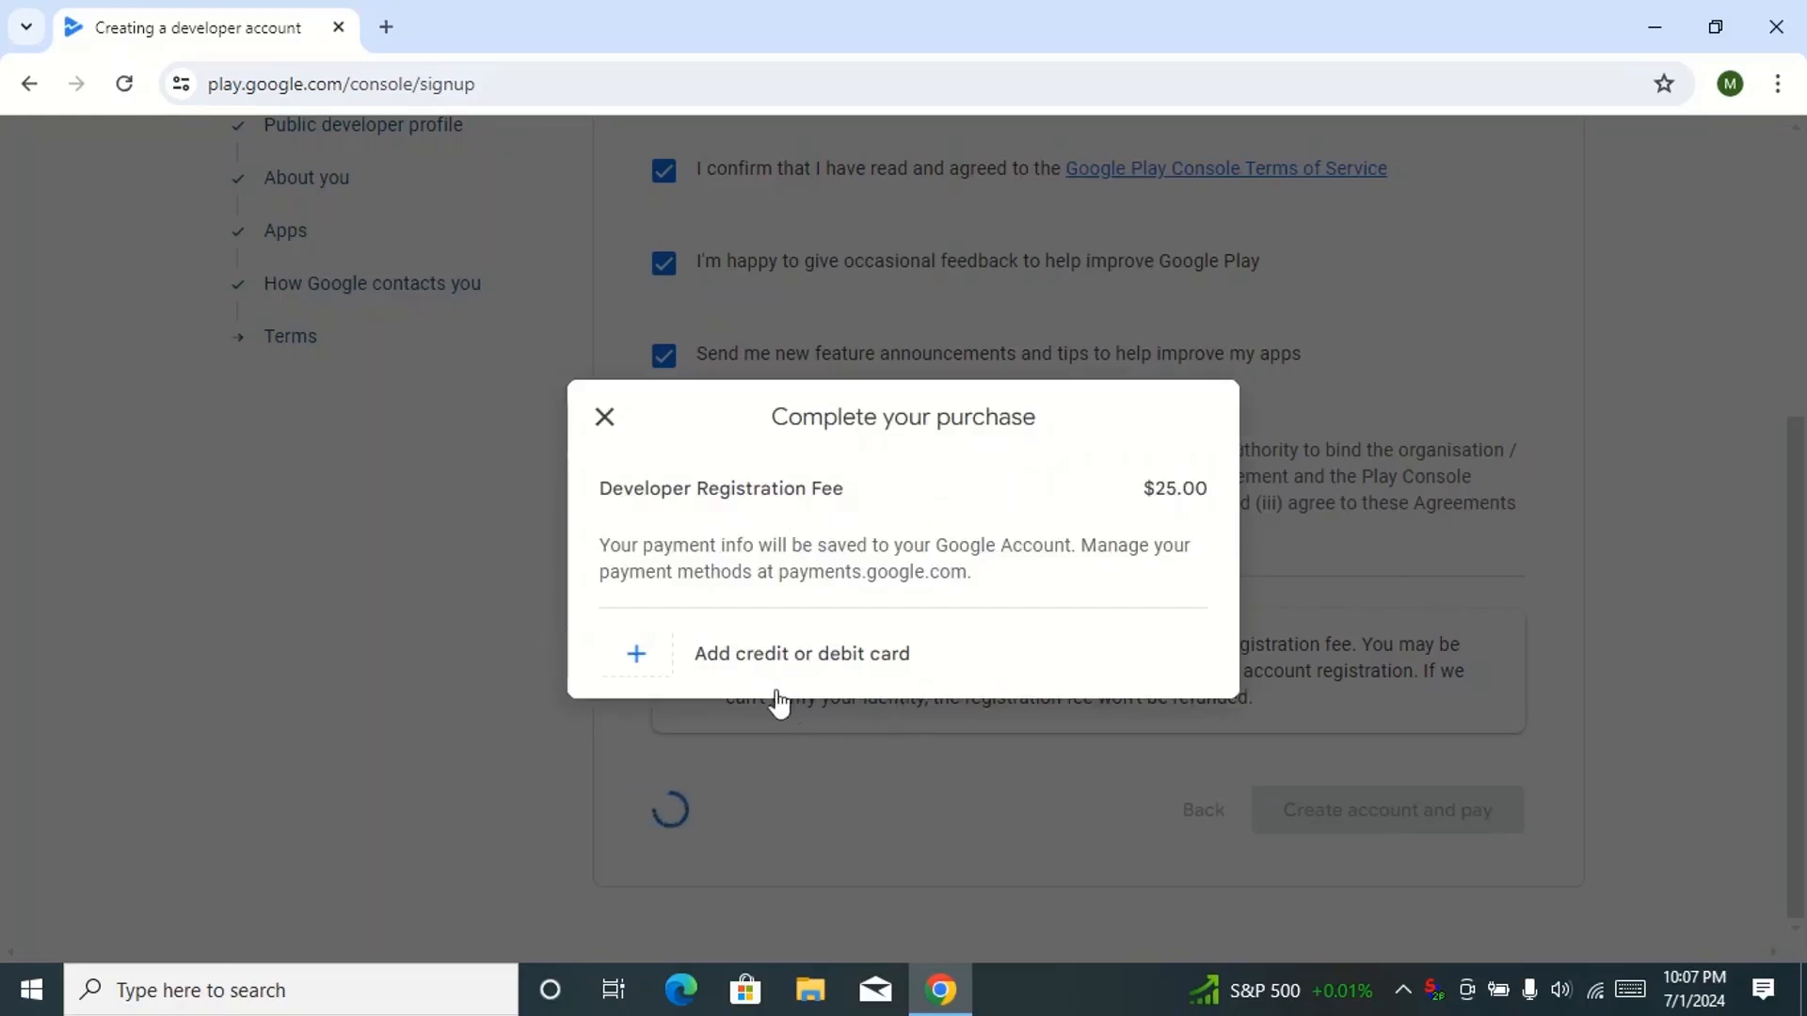
Choose 'Add credit or debit card' in the Complete your purchase dialog
{"action": "left_click", "coordinate": [870, 666]}
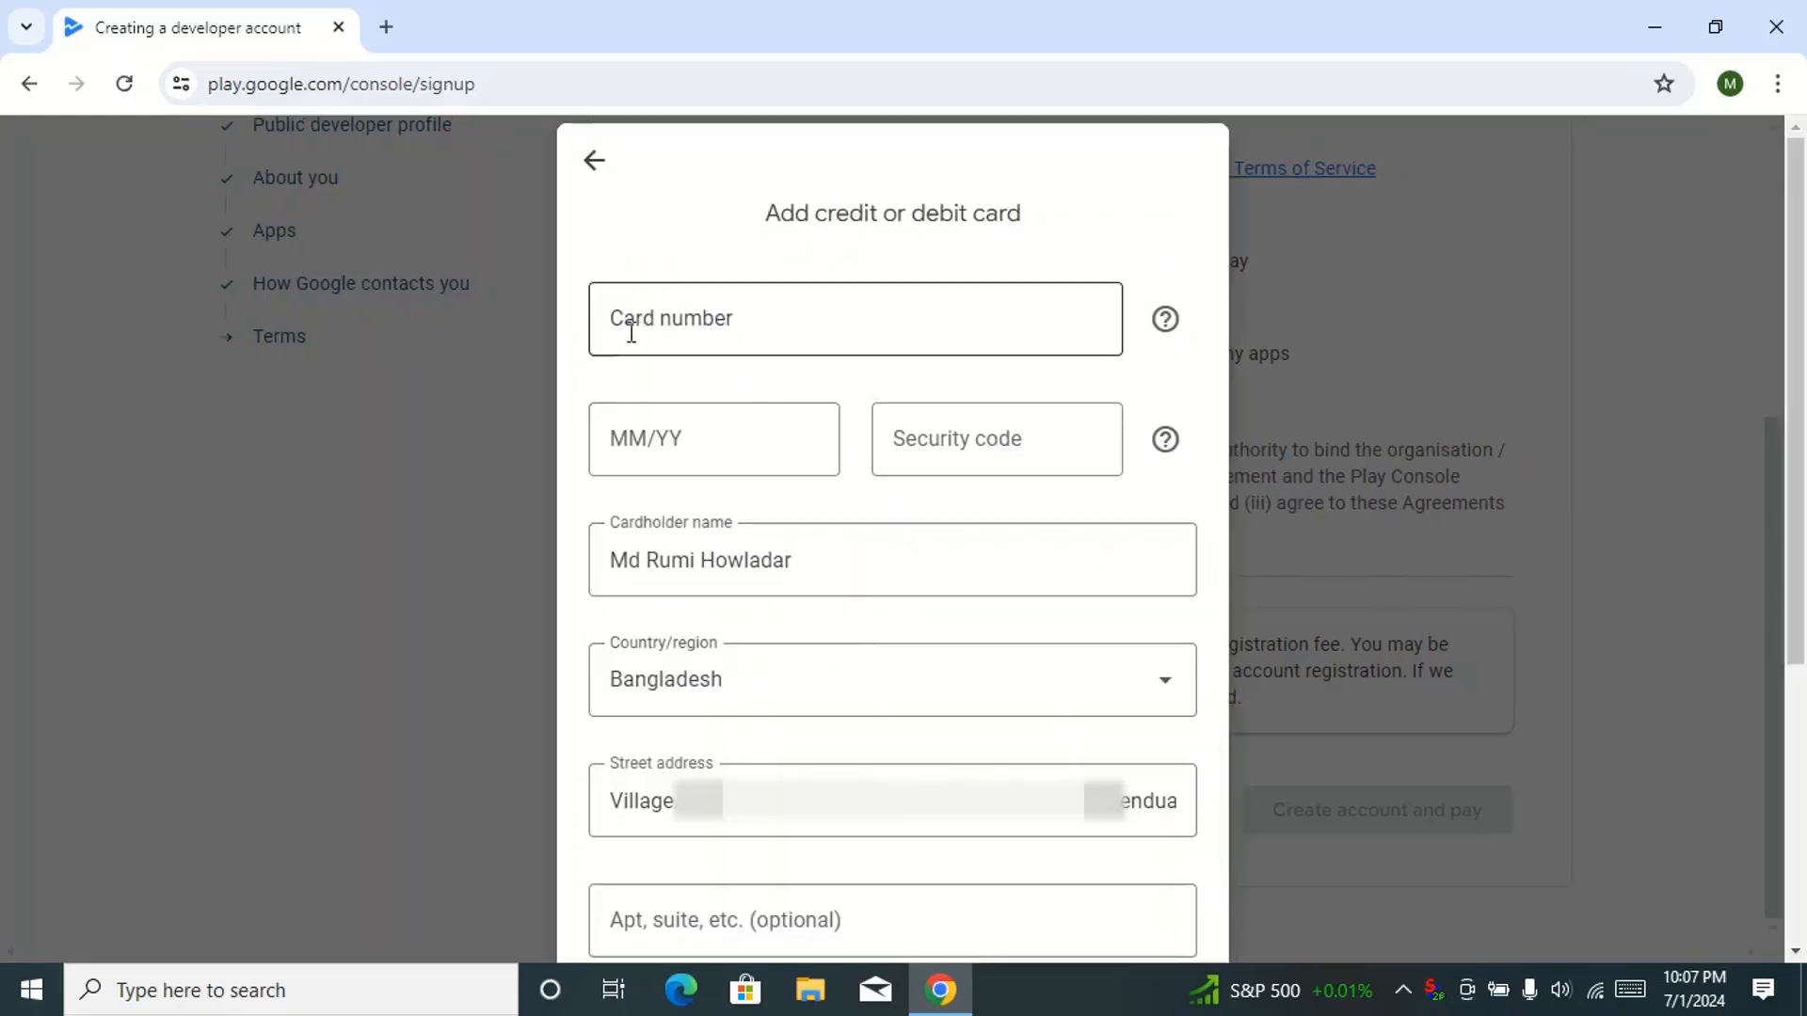
Enter the card number, expiry date and security code, and replace the prefilled cardholder name
{"action": "left_click", "coordinate": [812, 323]}
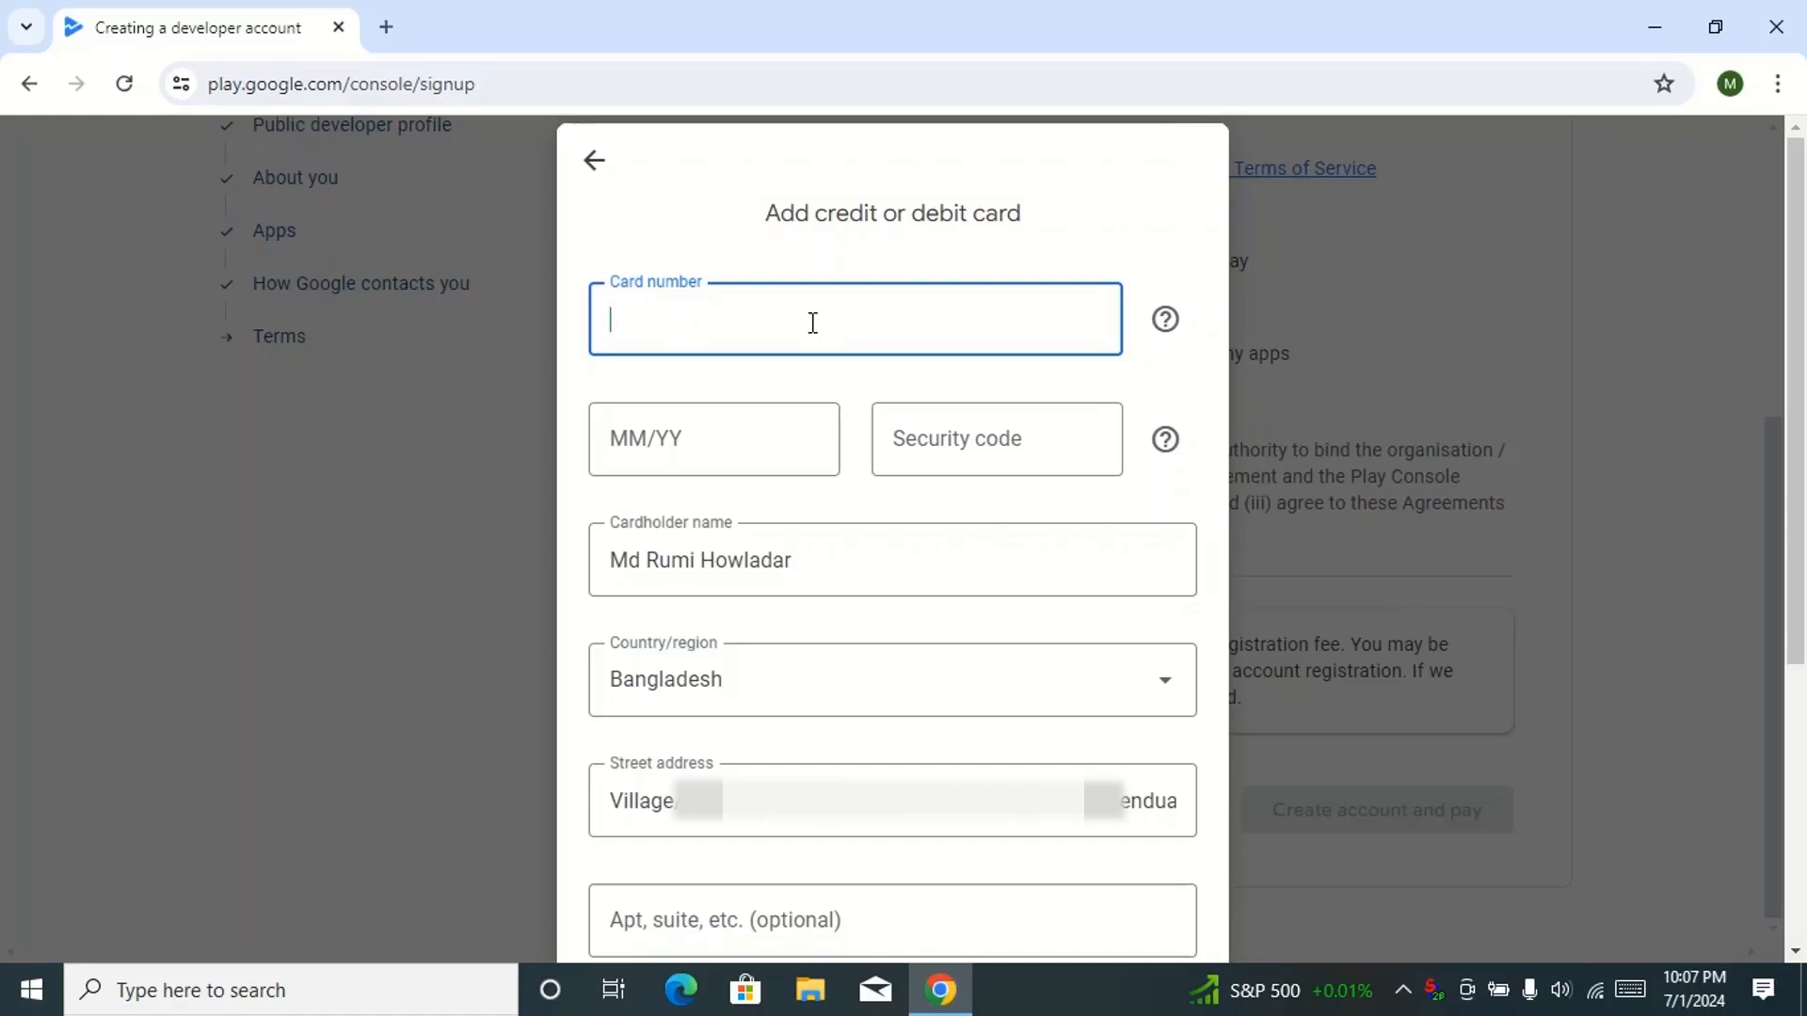
{"action": "left_click", "coordinate": [671, 443]}
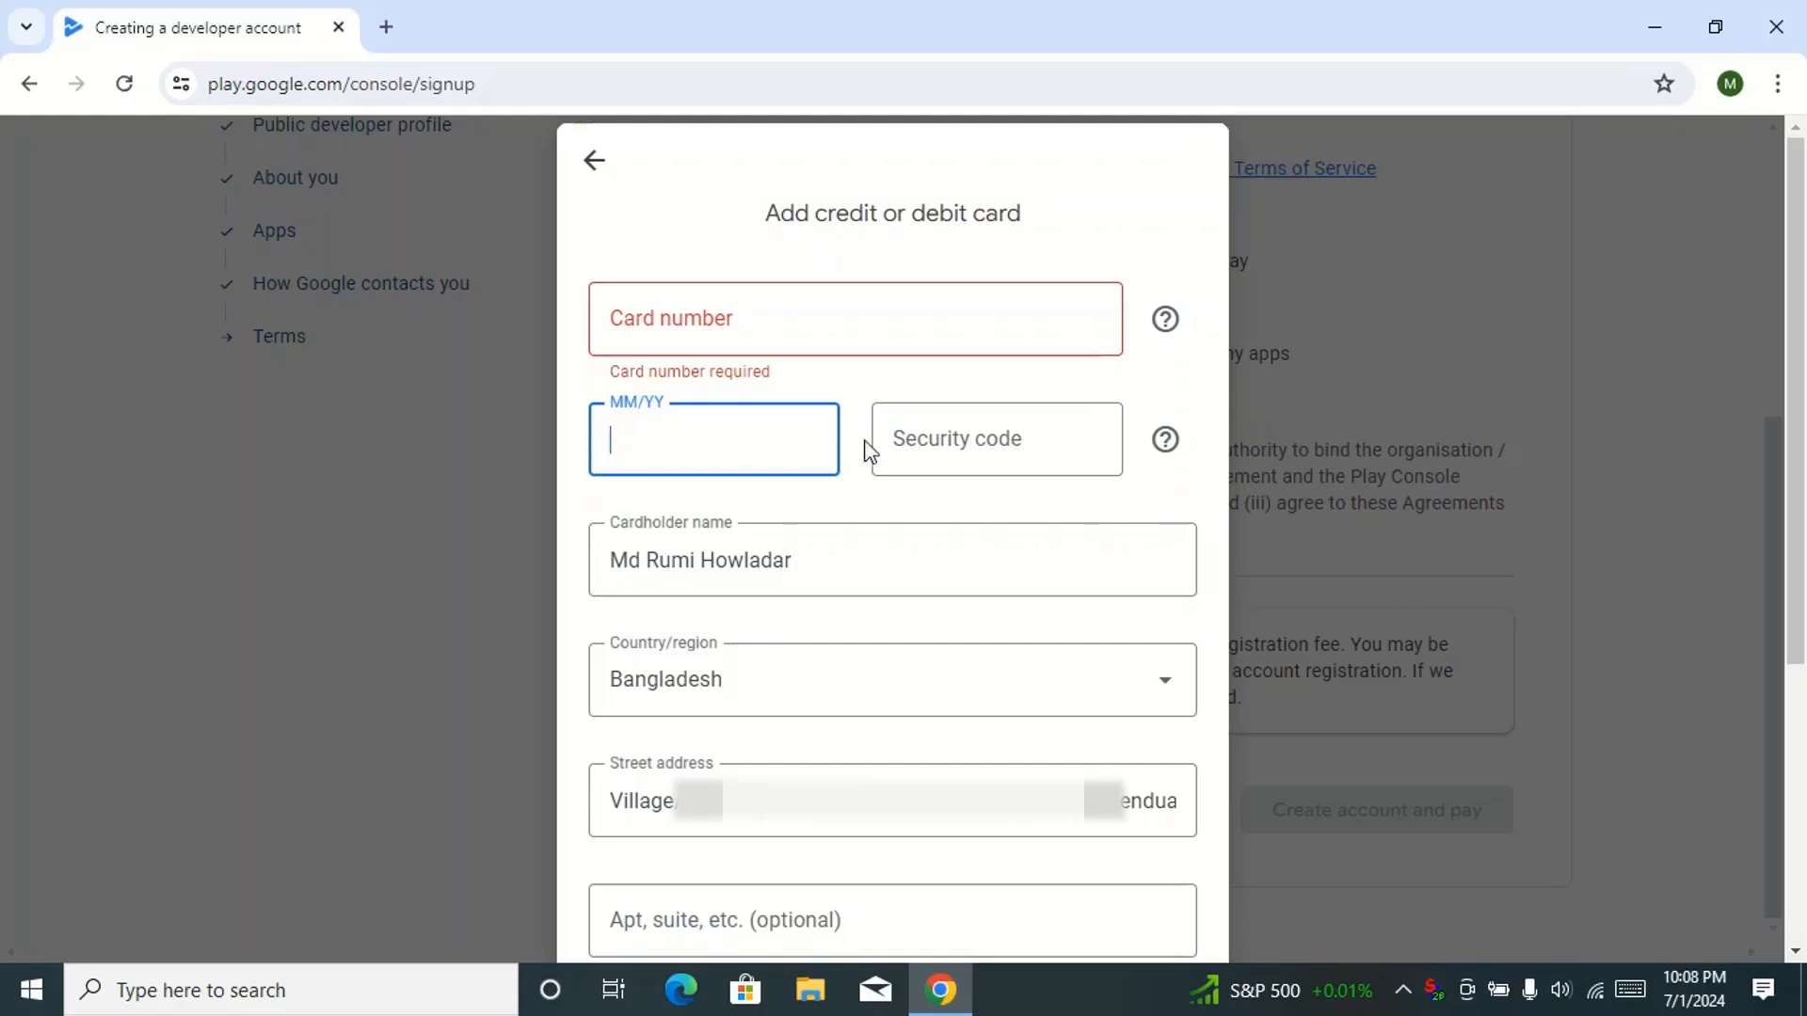
{"action": "left_click", "coordinate": [1032, 442]}
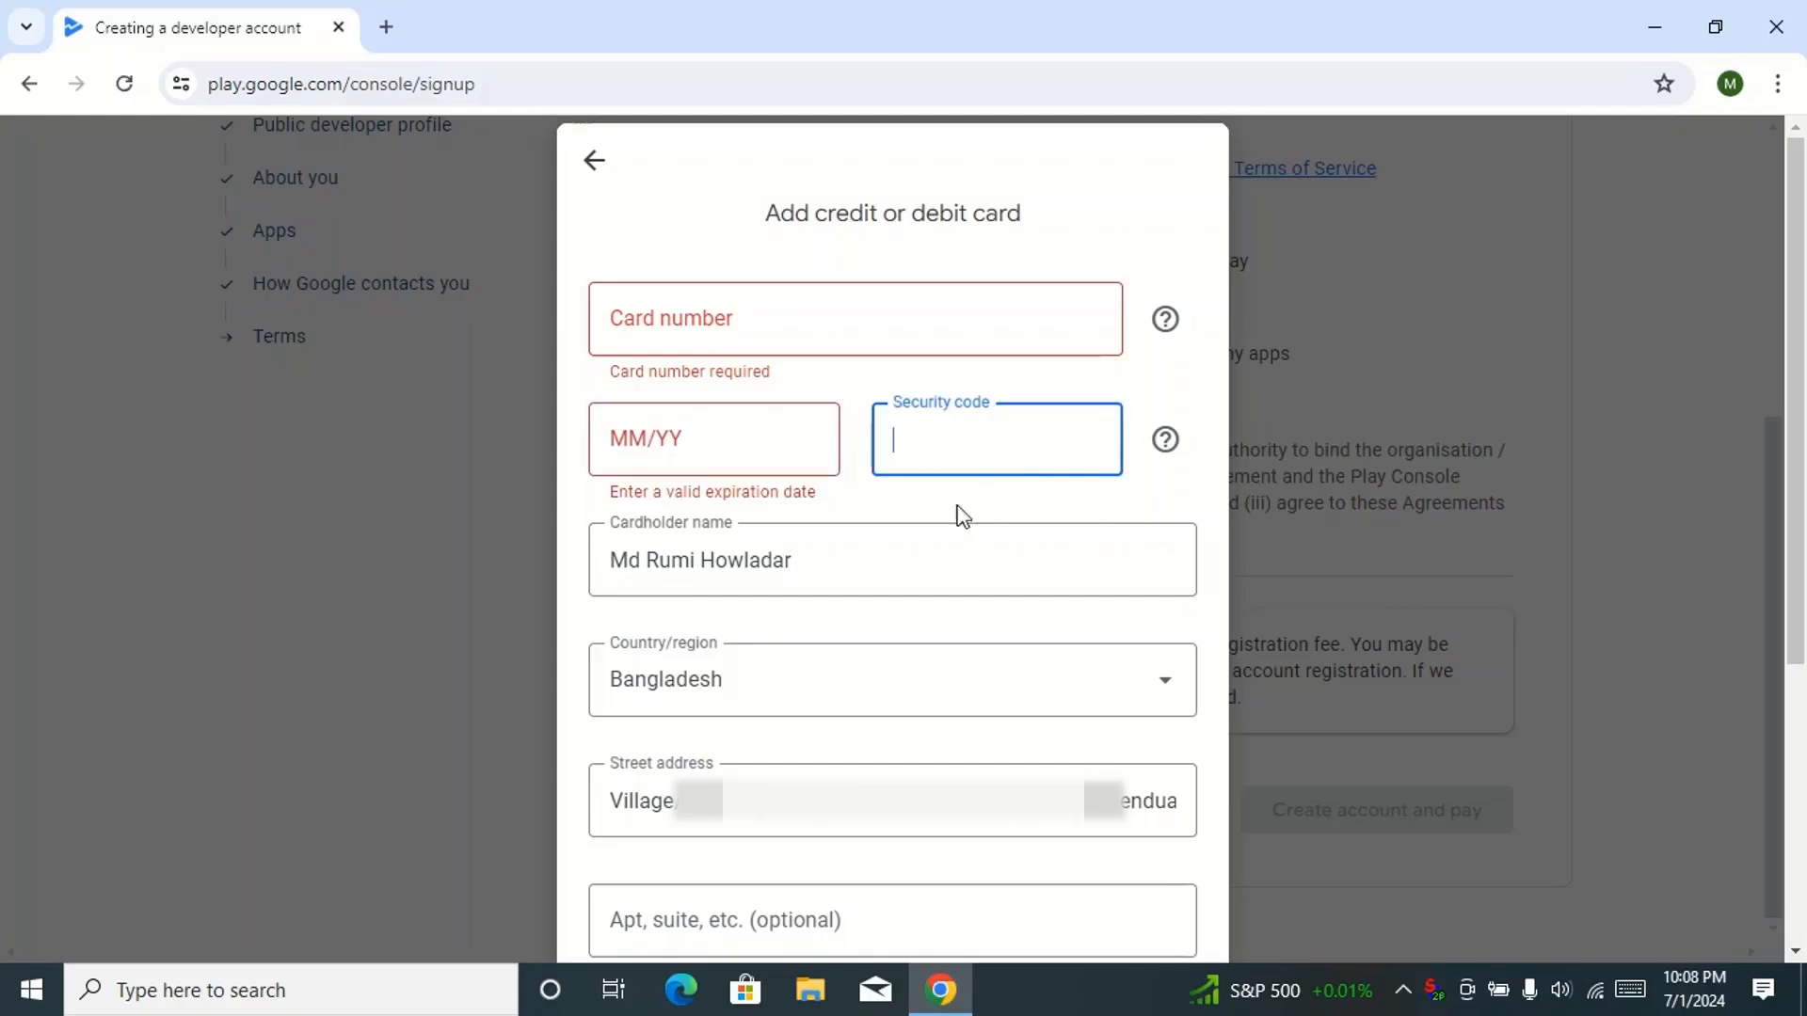
{"action": "triple_click", "coordinate": [836, 559]}
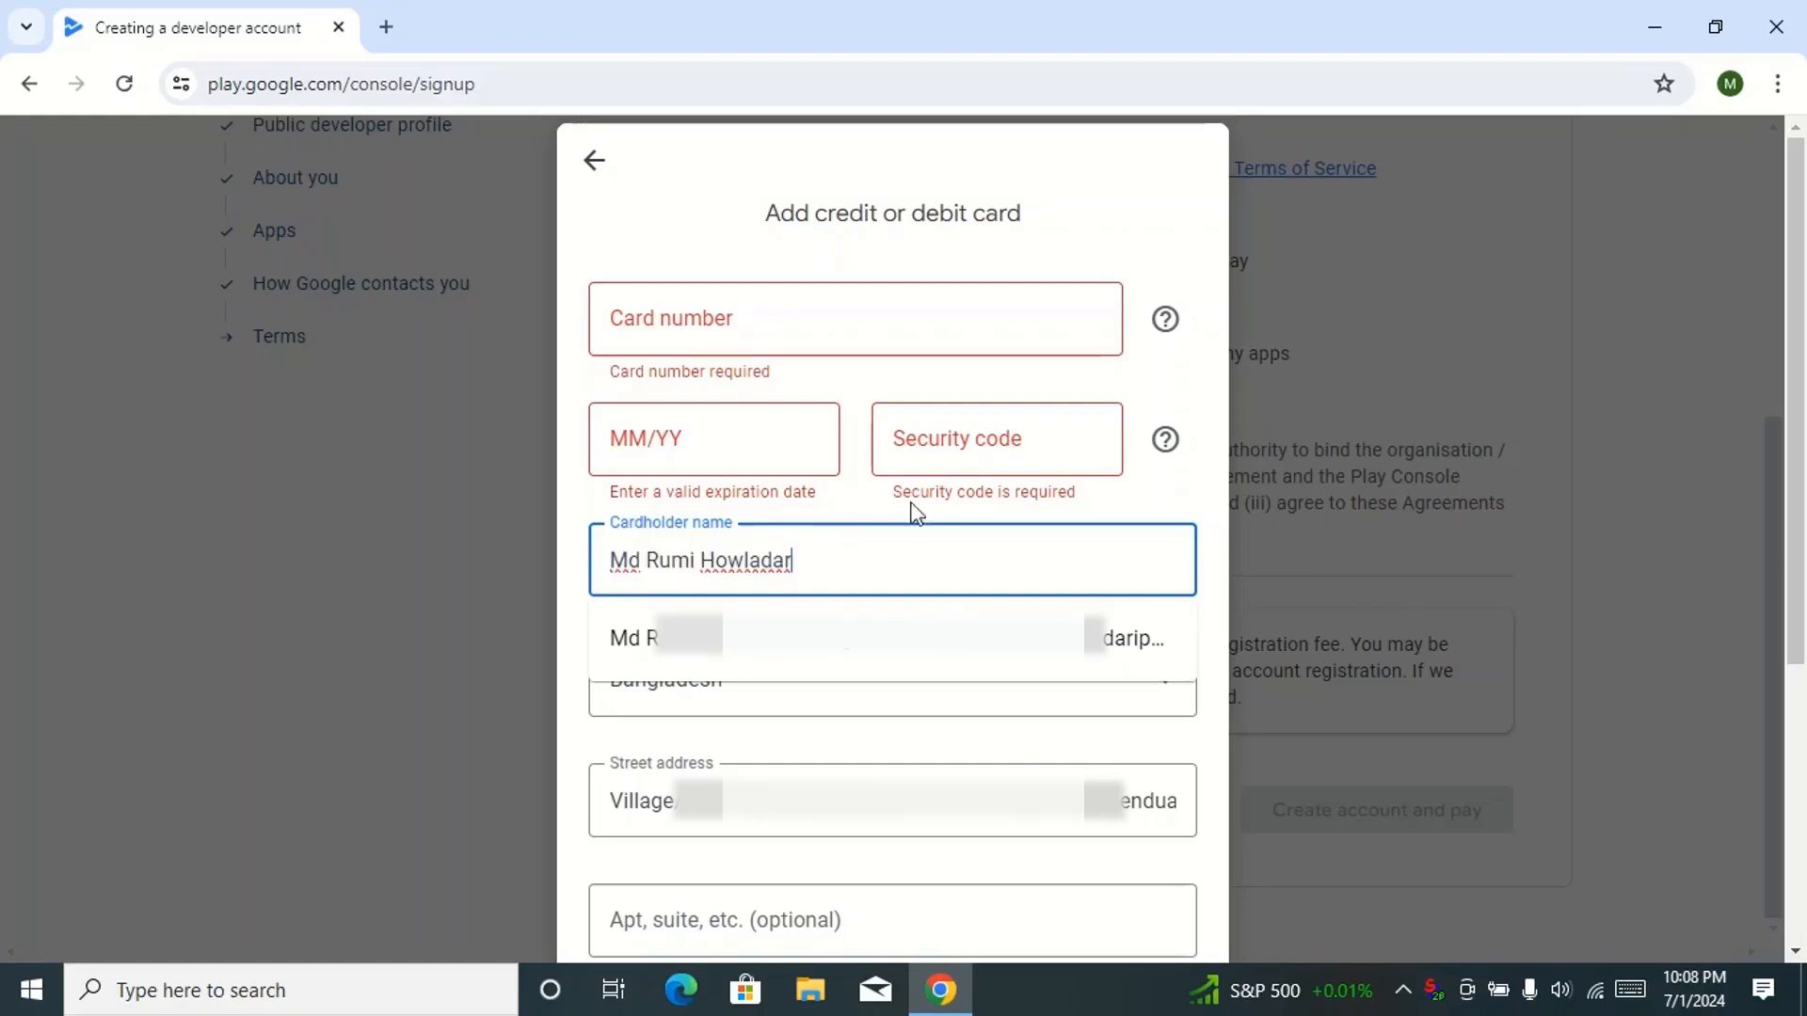
{"action": "left_click", "coordinate": [891, 440]}
{"action": "scroll", "coordinate": [779, 781], "scroll_direction": "down", "scroll_amount": 3}
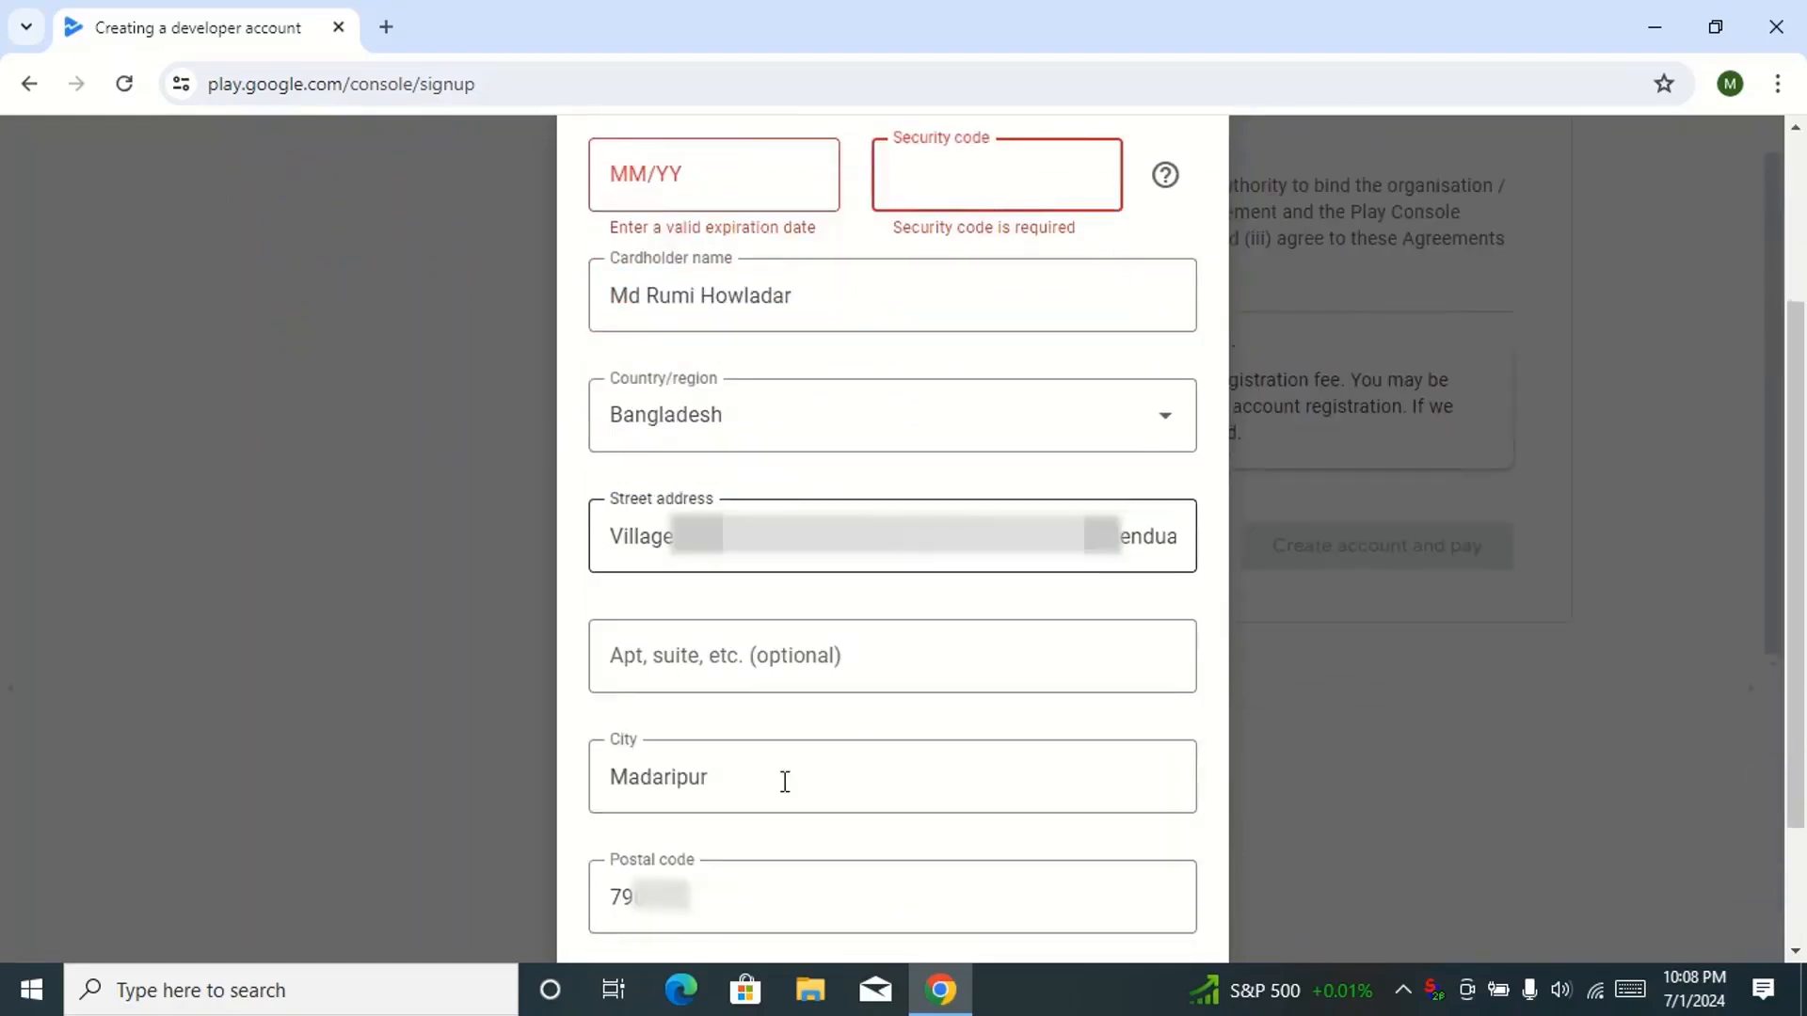
{"action": "scroll", "coordinate": [861, 708], "scroll_direction": "down", "scroll_amount": 2}
{"action": "scroll", "coordinate": [861, 707], "scroll_direction": "up", "scroll_amount": 5}
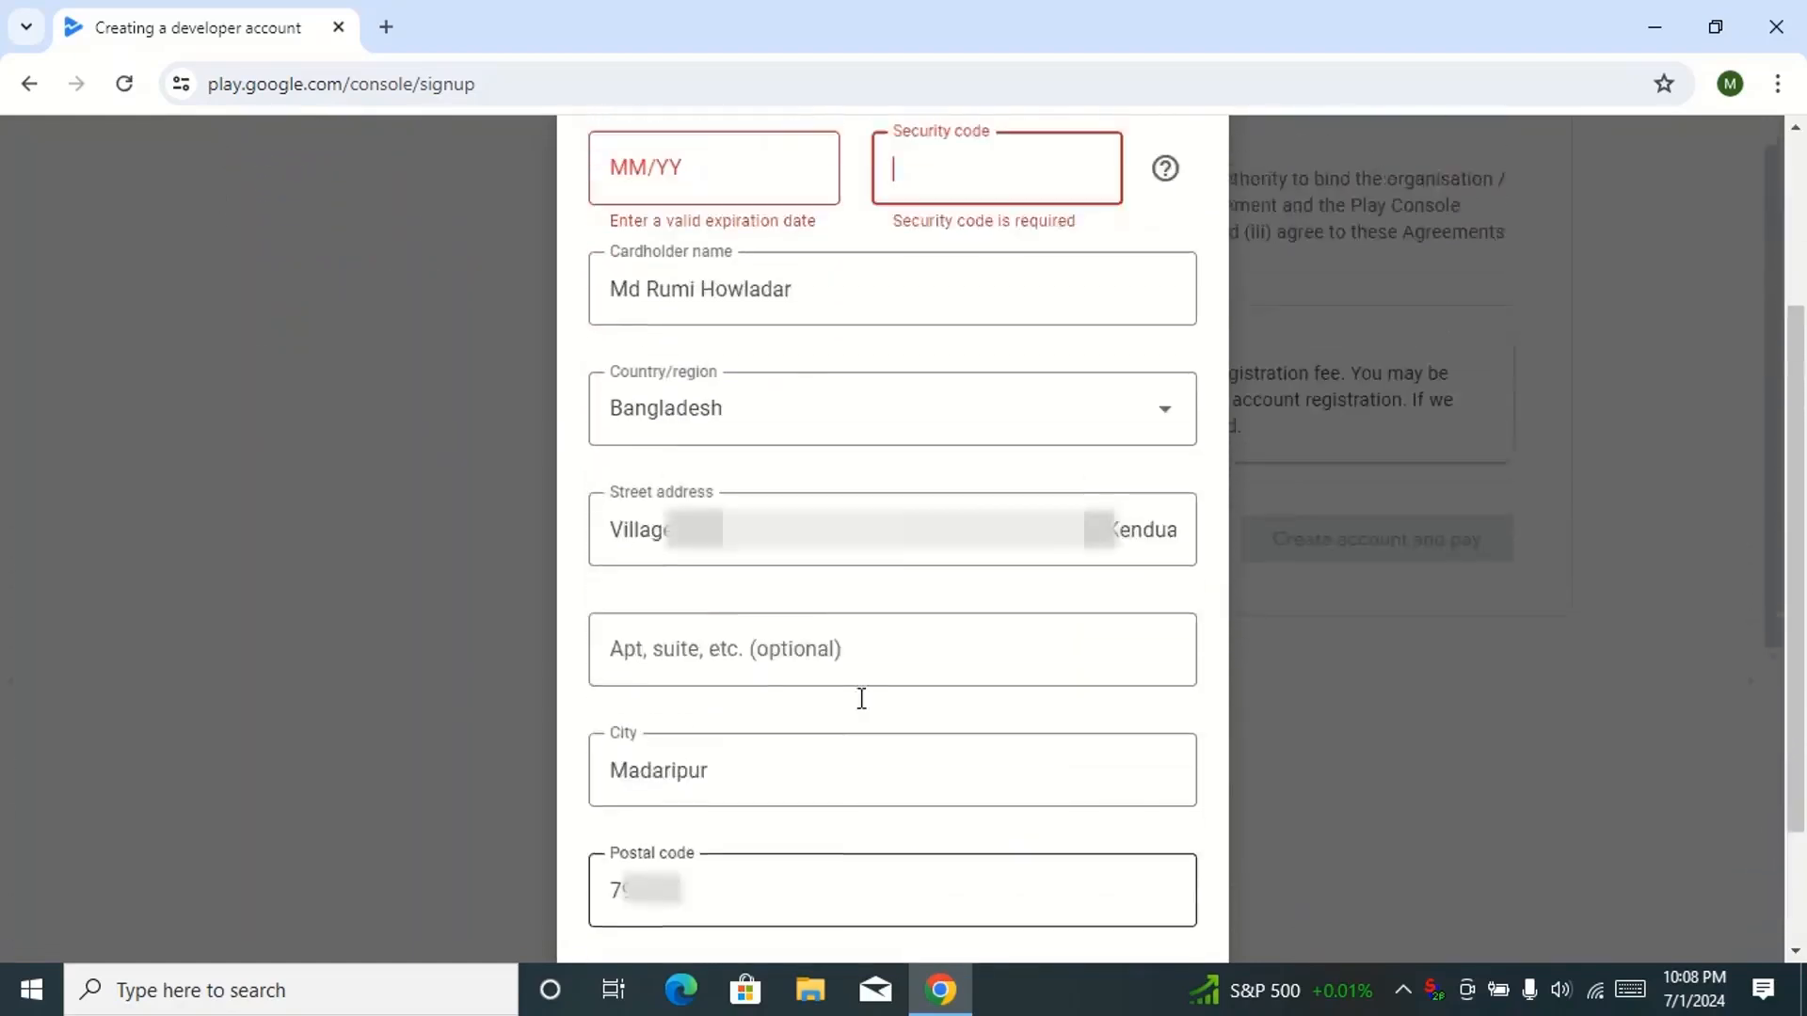
{"action": "left_click", "coordinate": [874, 329]}
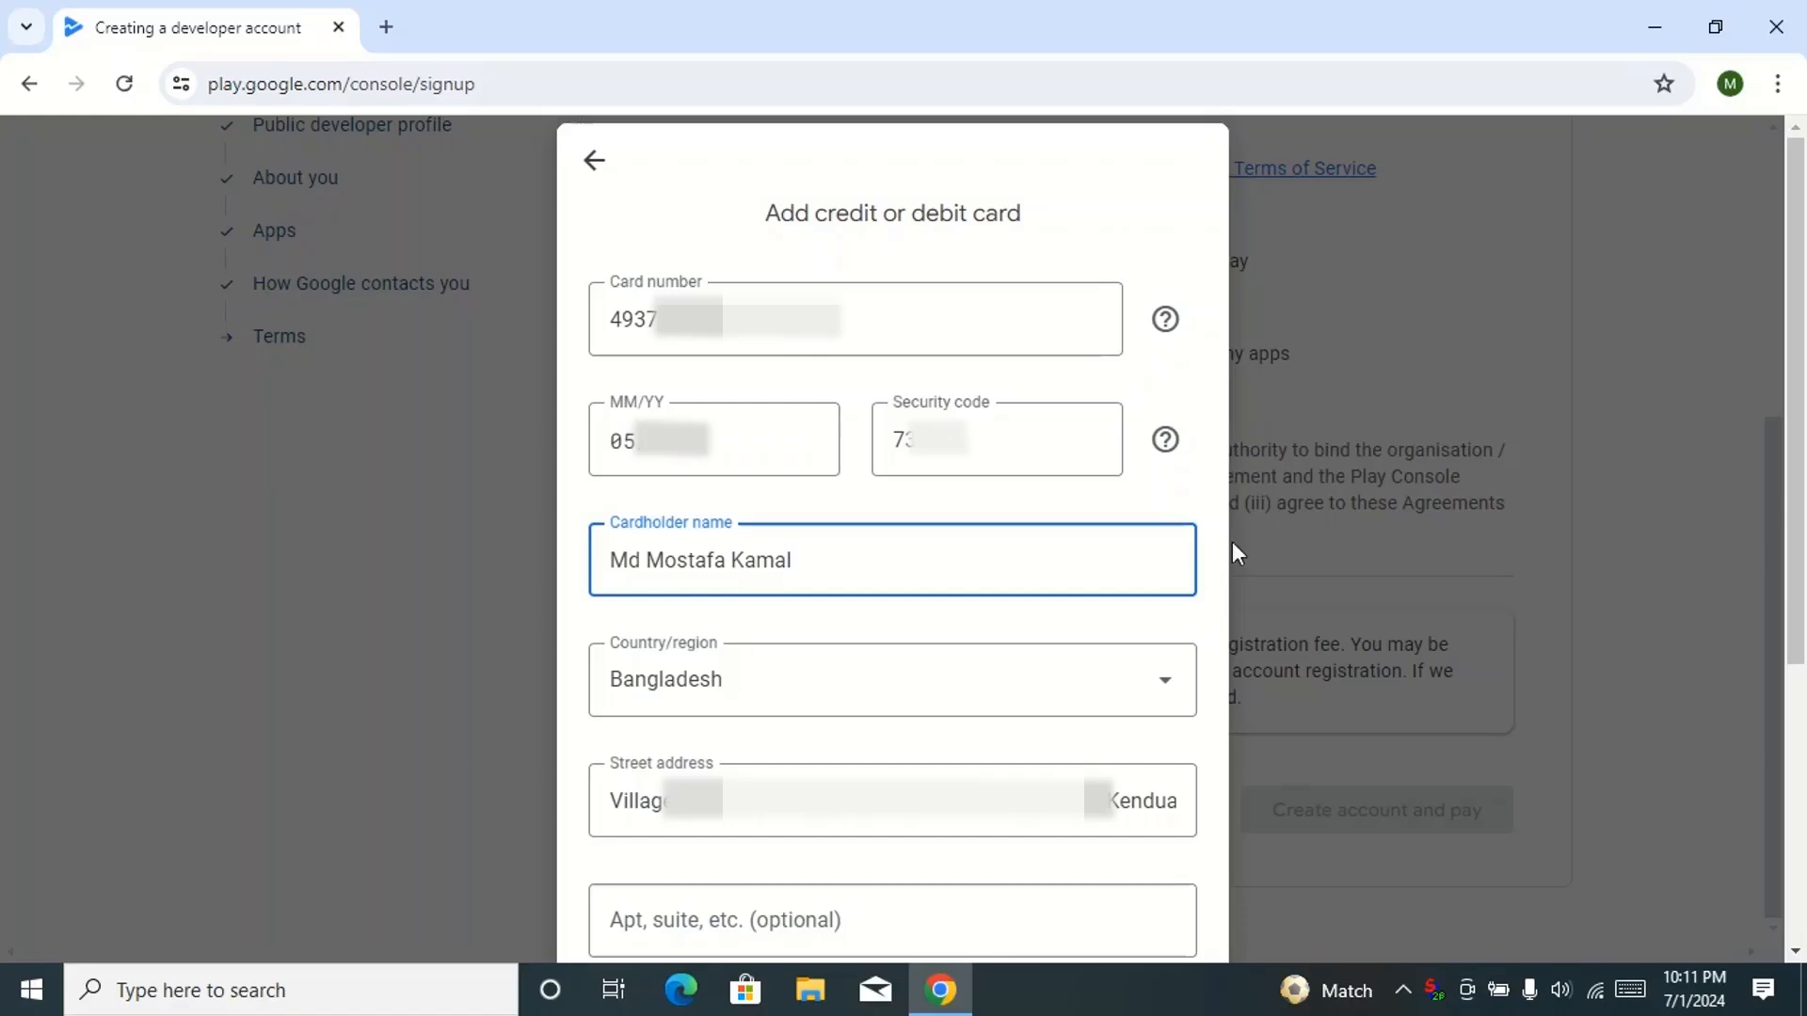
{"action": "scroll", "coordinate": [1239, 524], "scroll_direction": "down", "scroll_amount": 5}
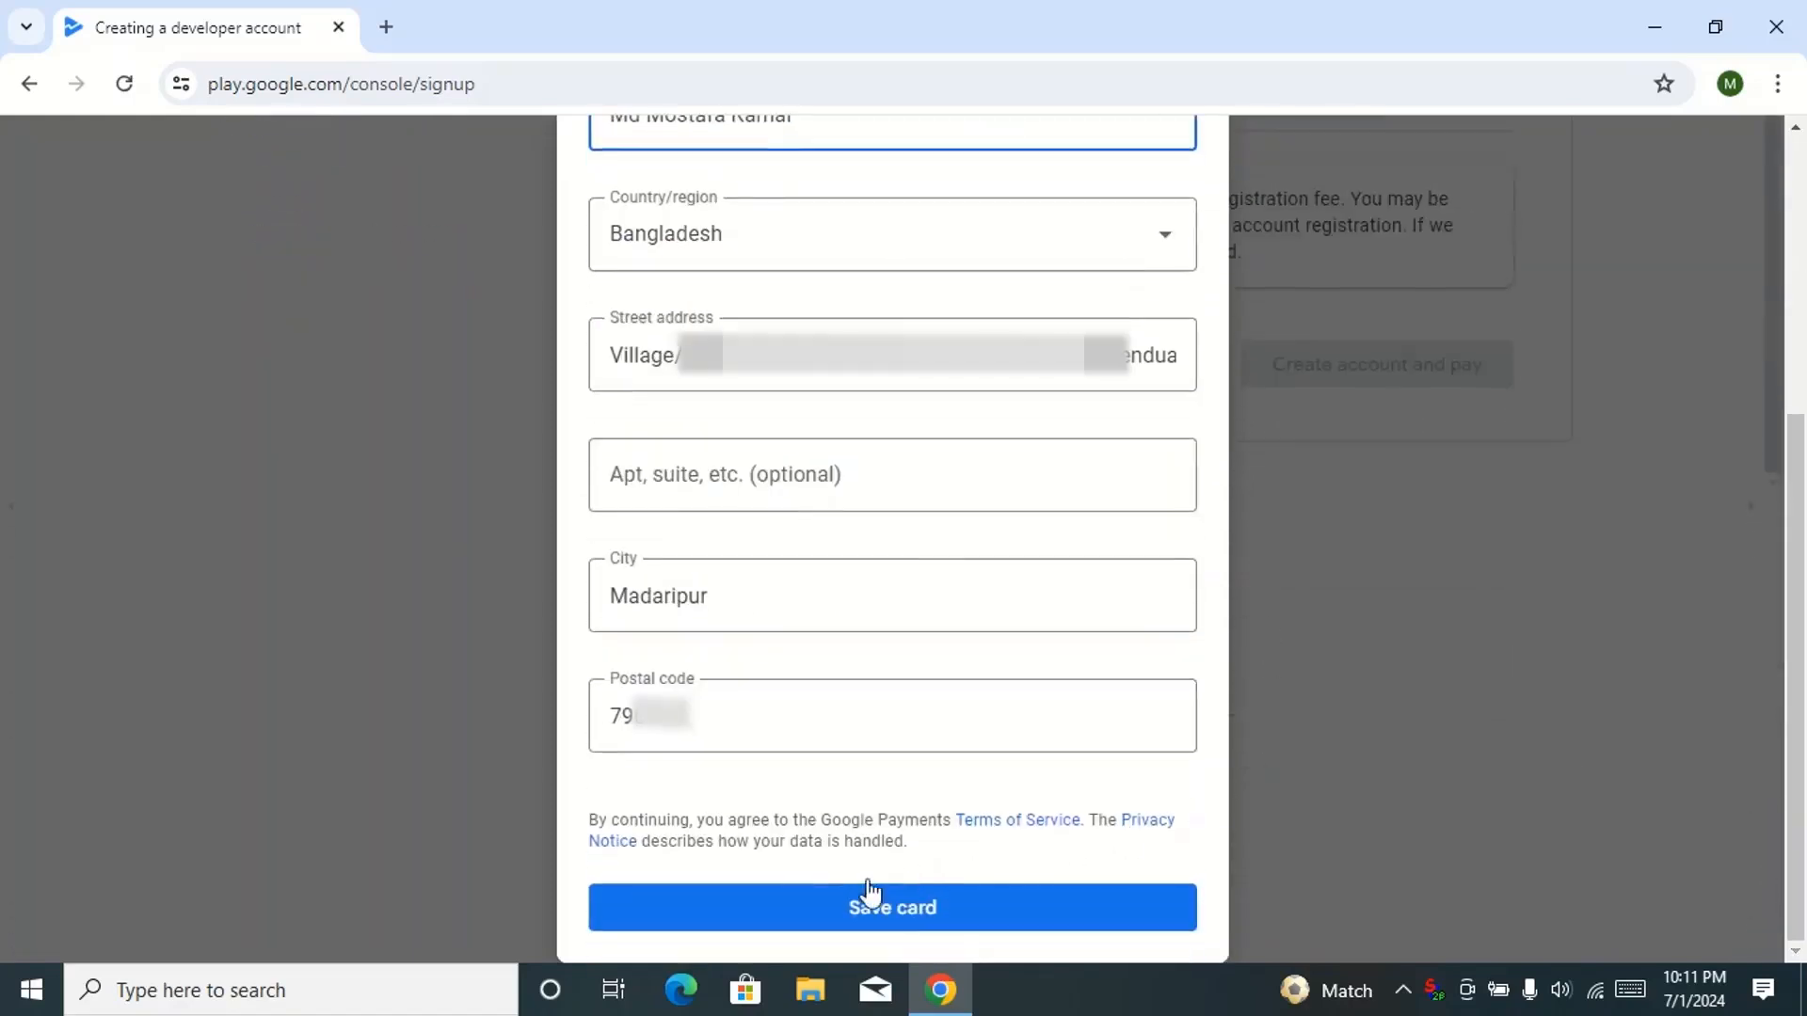
Save the card and buy the $25.00 Developer Registration Fee
{"action": "left_click", "coordinate": [926, 915]}
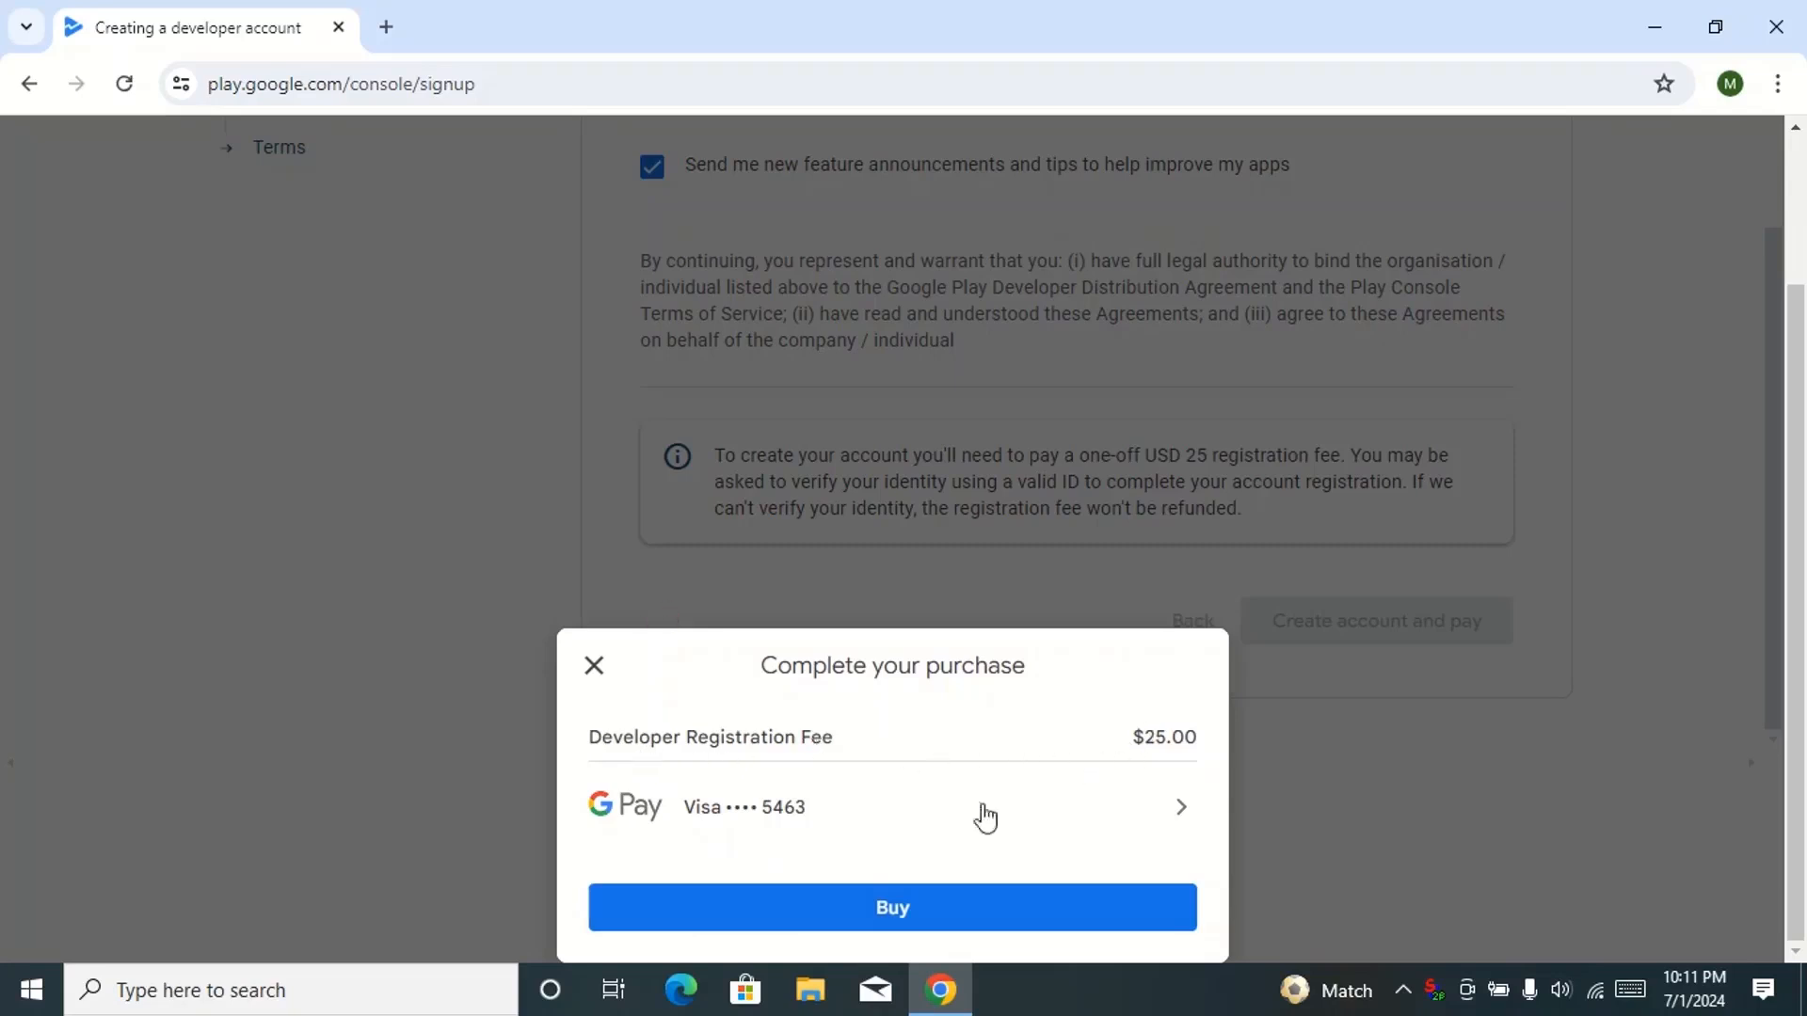
{"action": "left_click", "coordinate": [890, 910]}
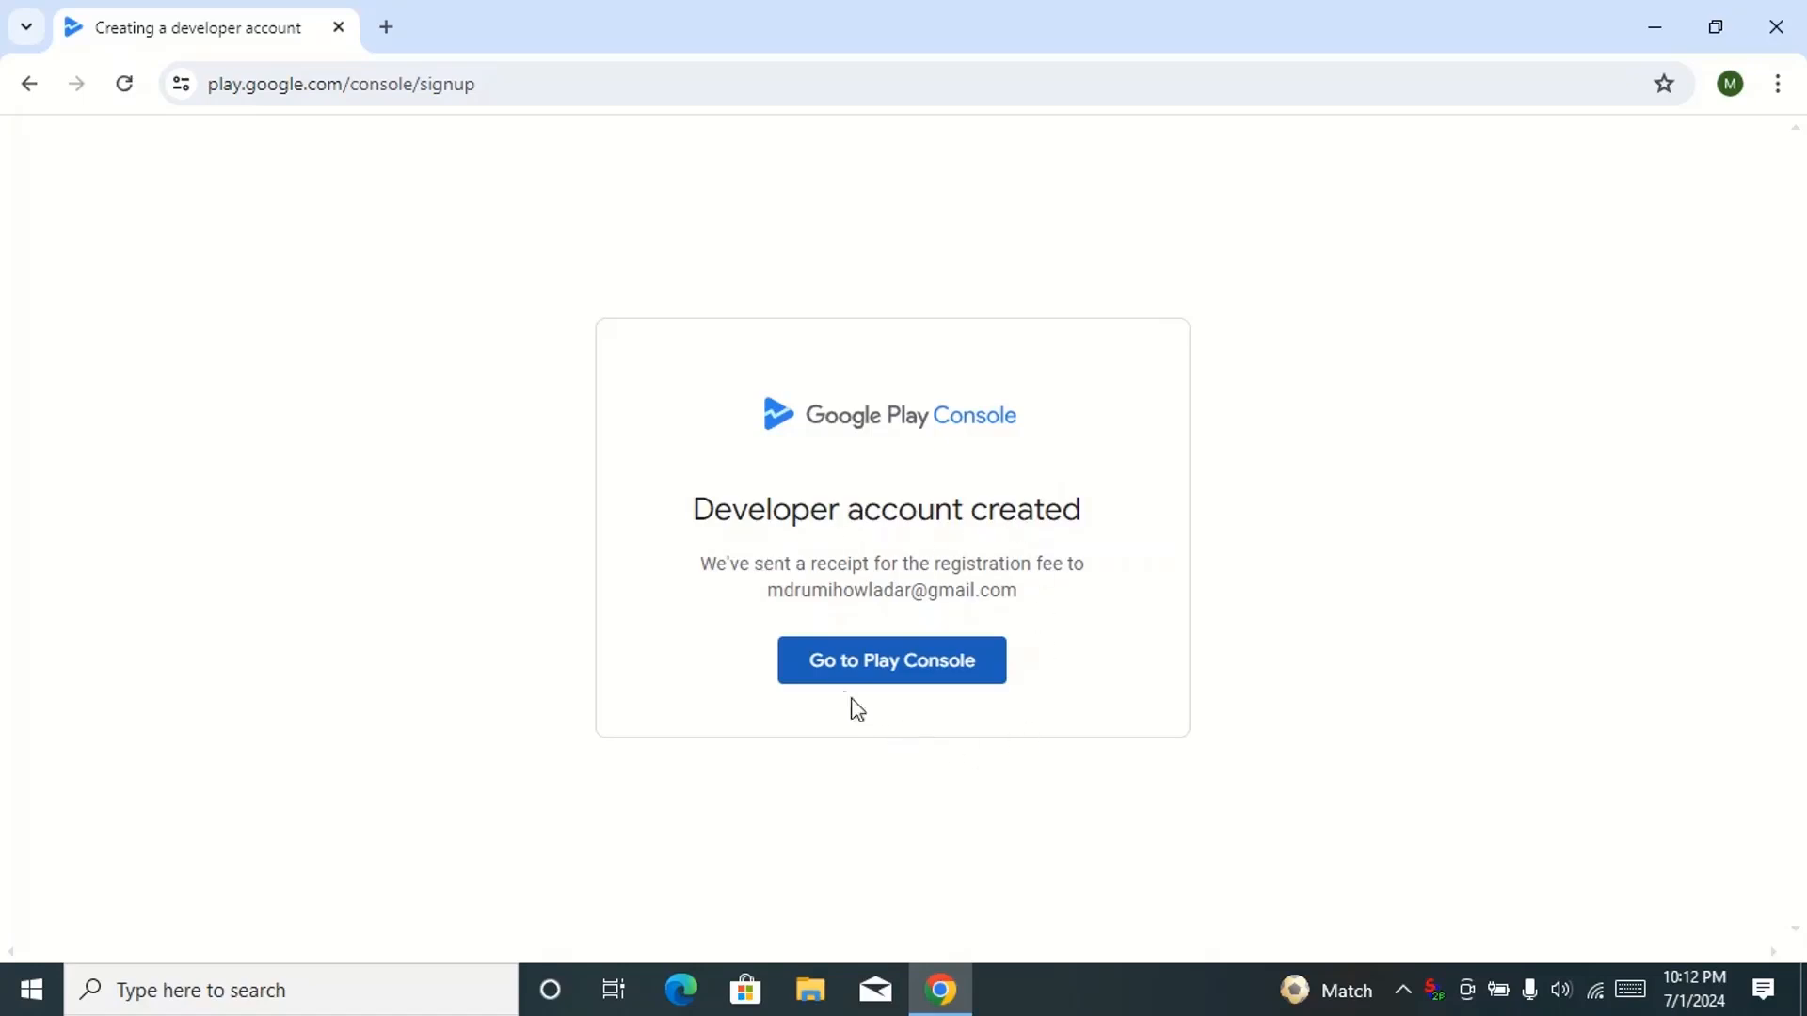
Go to the Play Console home and close the 'Please help us improve Play Console' survey
{"action": "left_click", "coordinate": [922, 679]}
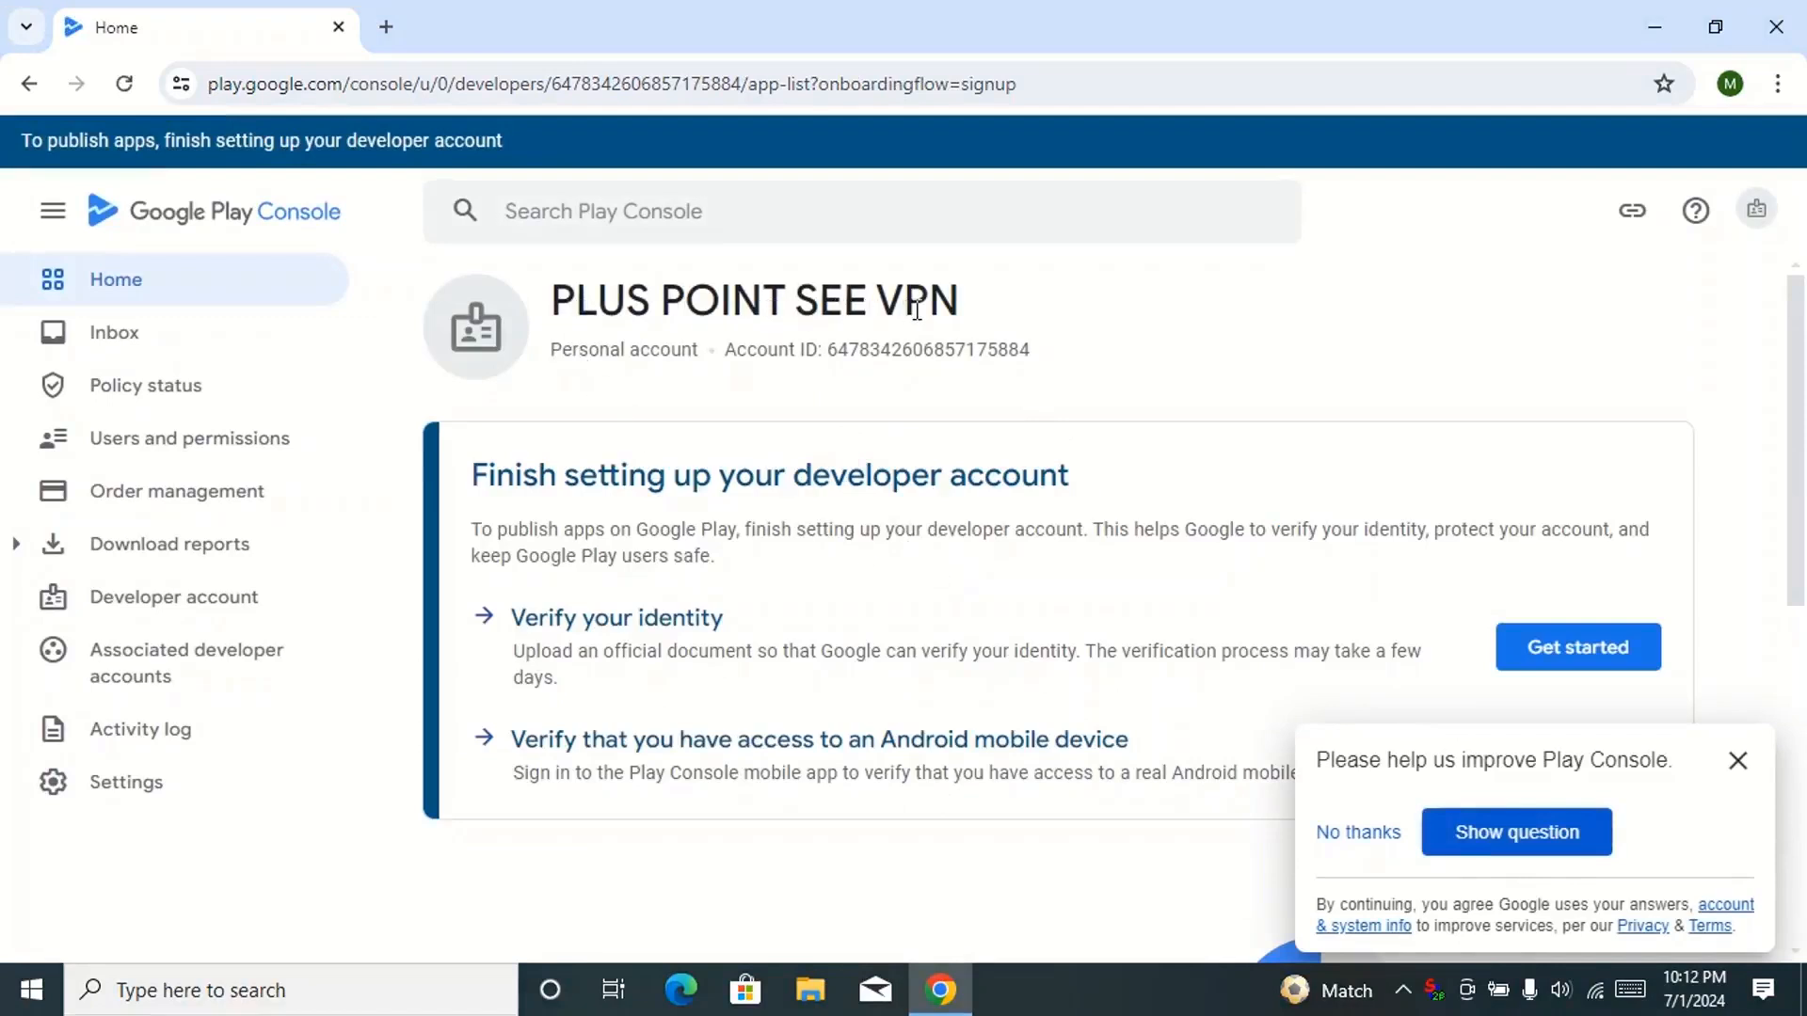
{"action": "left_click", "coordinate": [1737, 761]}
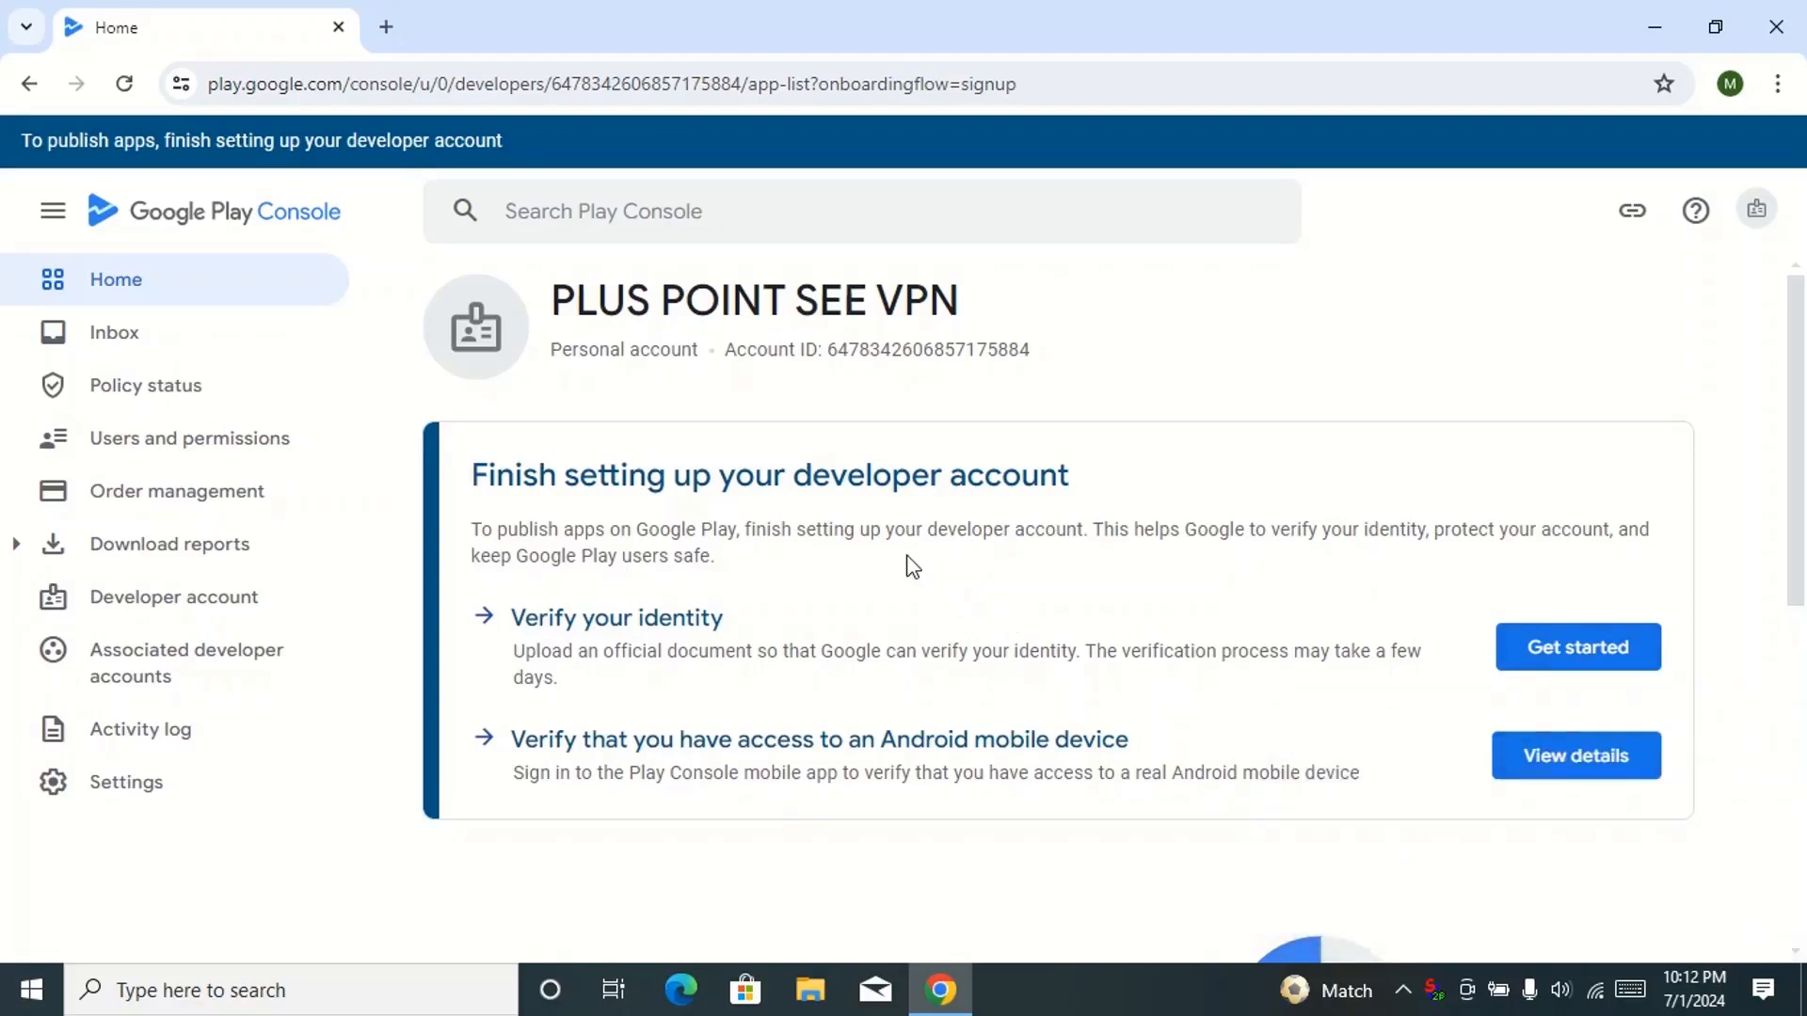